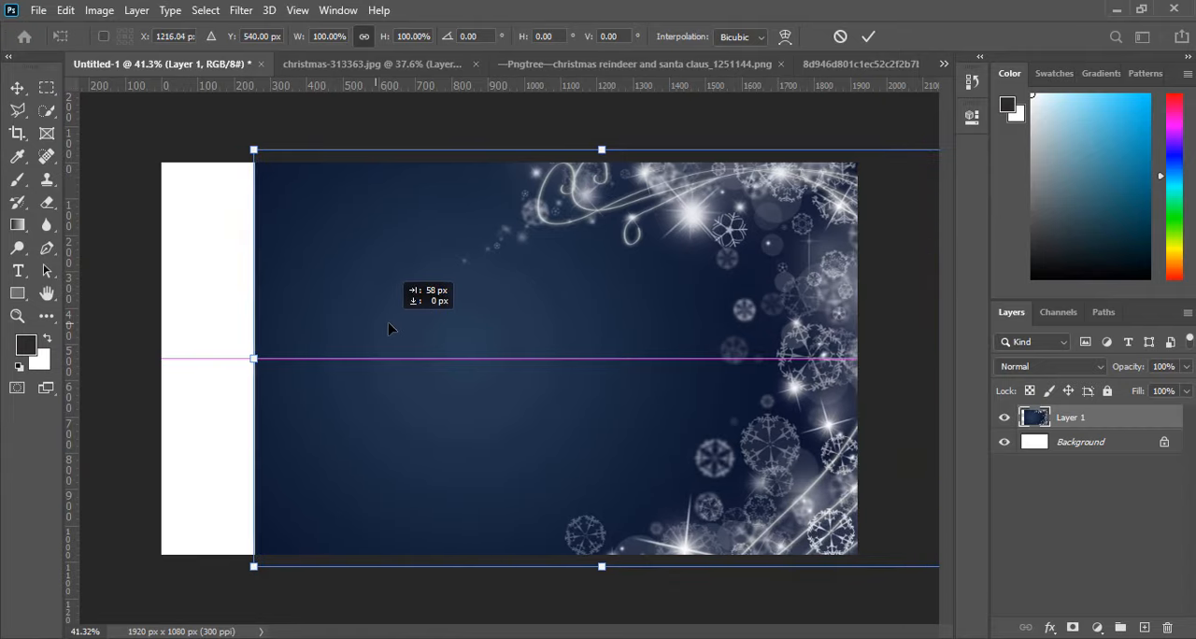
Scale the blue snowflake background proportionally so it reaches the canvas's left edge and covers the whole canvas, and apply the transform.
drag(258, 361, 162, 359)
drag(281, 358, 282, 362)
click(868, 36)
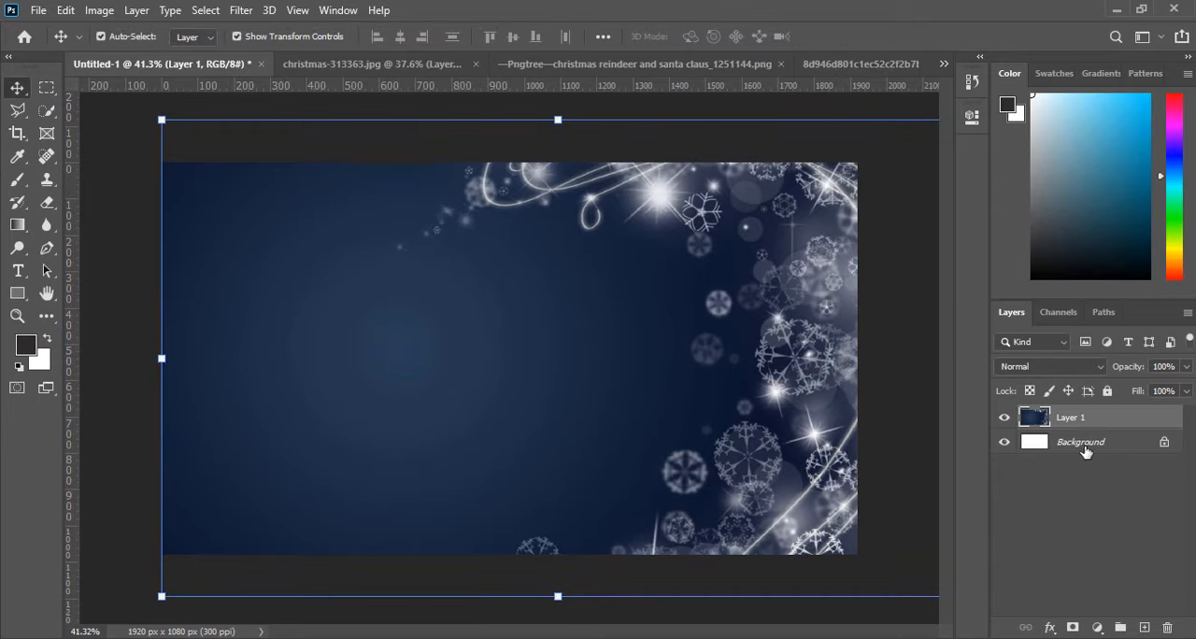
right_click(1126, 429)
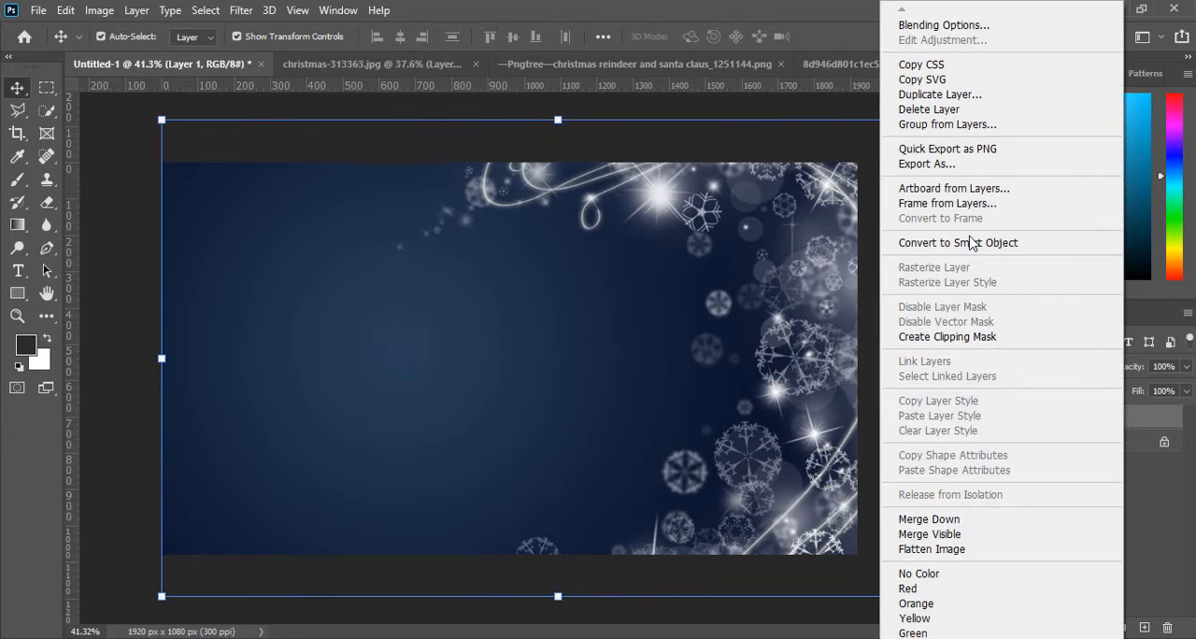
click(1148, 441)
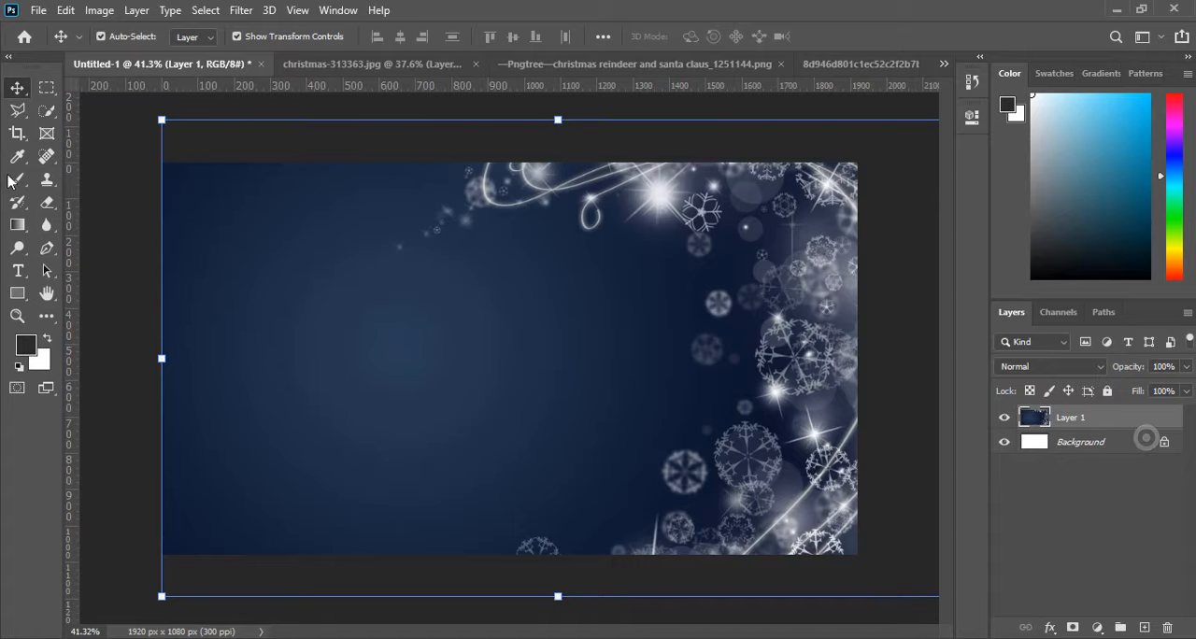
Crop the oversized background image to the existing canvas bounds.
click(17, 133)
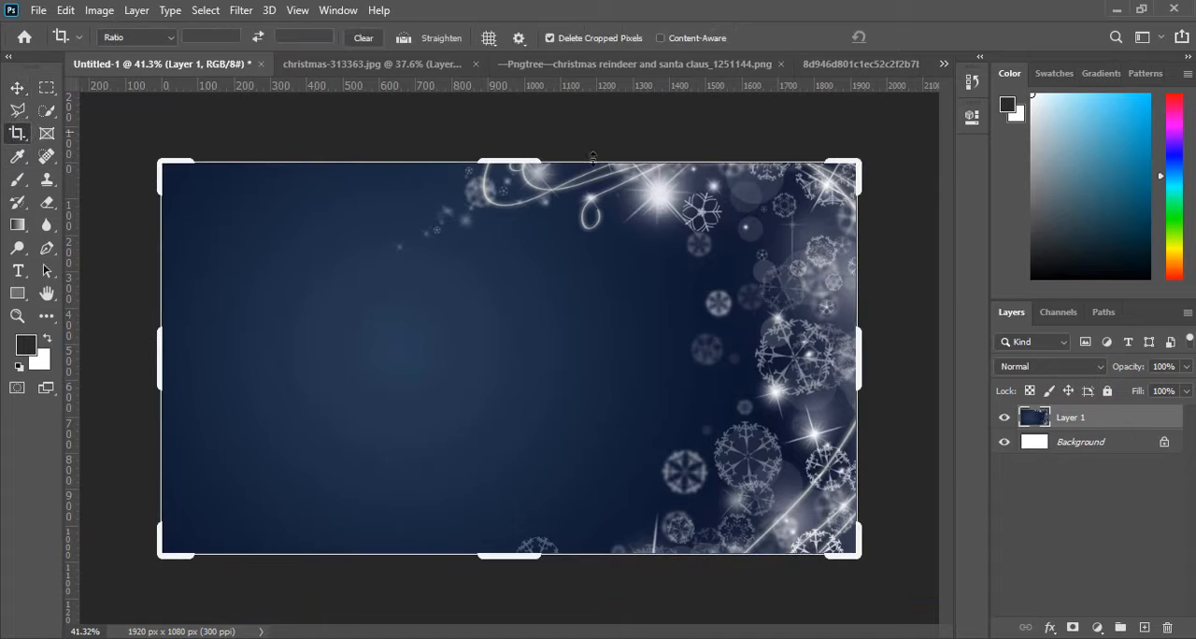
click(870, 106)
click(920, 37)
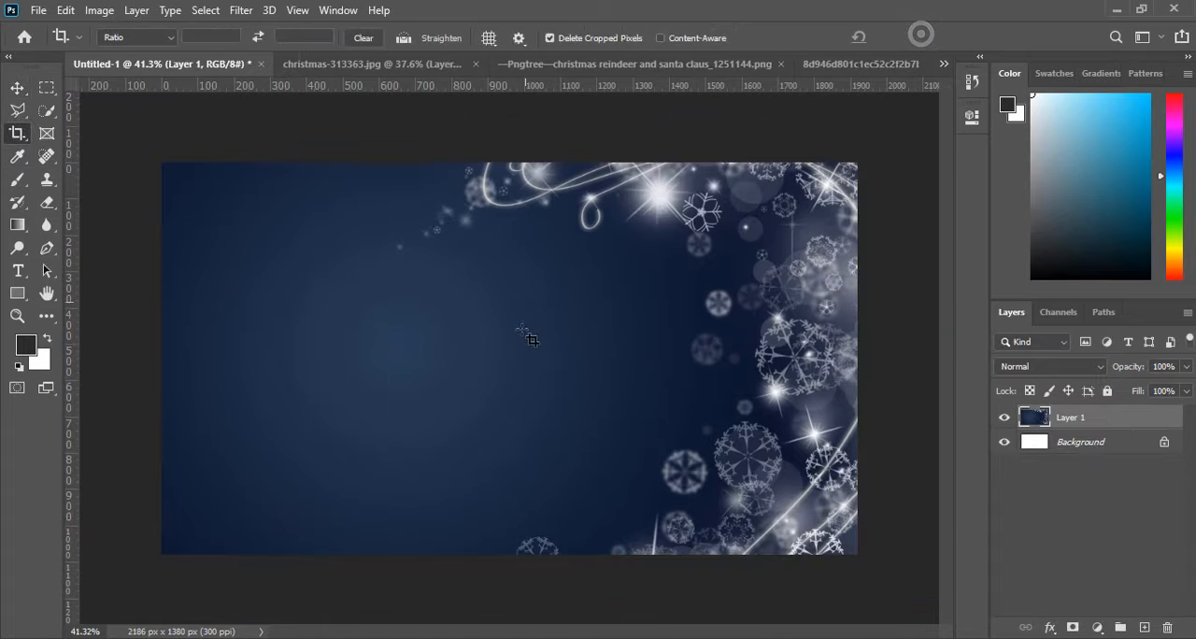
scroll(525, 396, up, 3)
scroll(529, 401, down, 1)
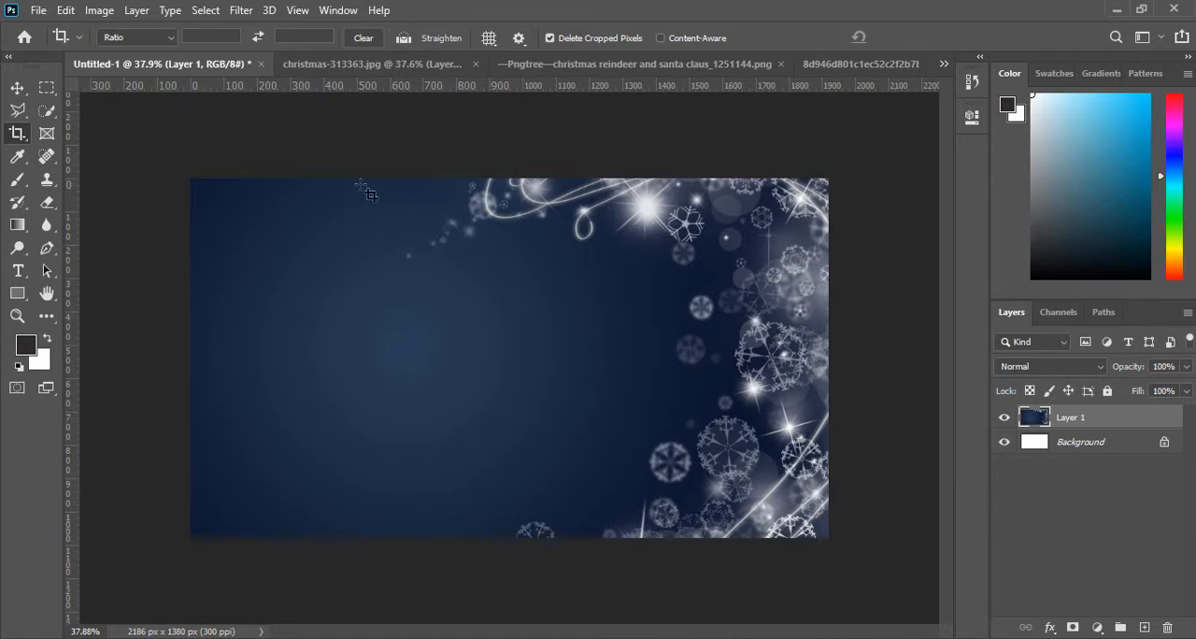
Recolour the background layer red using Hue/Saturation with hue +145 and saturation +67.
click(92, 10)
mouse_move(110, 48)
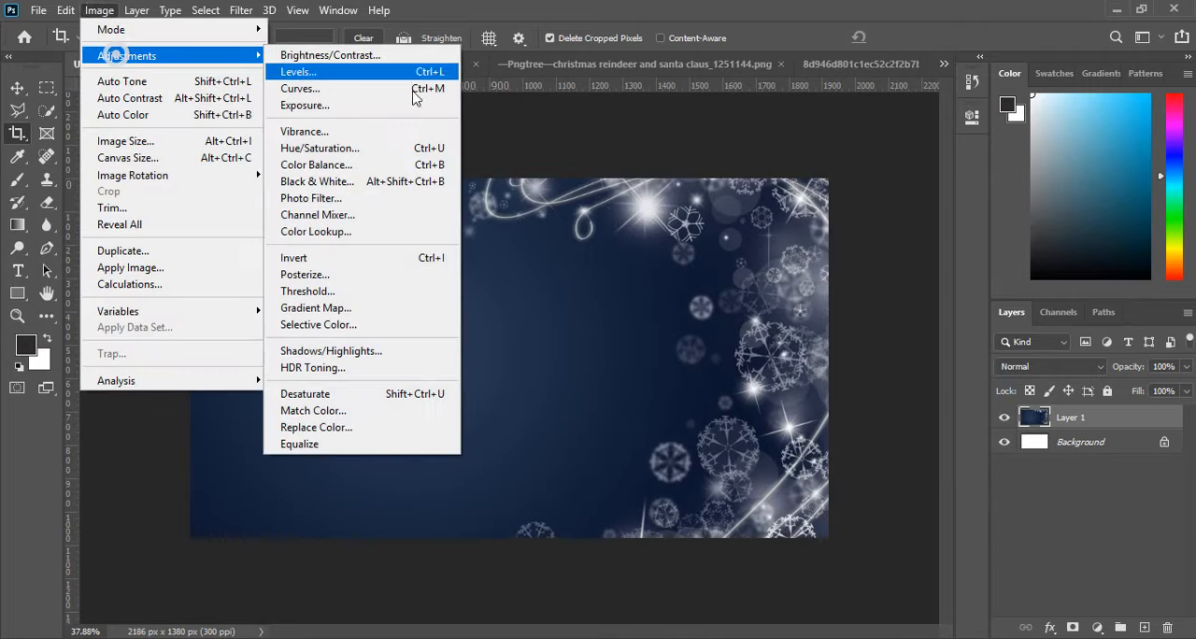
click(352, 149)
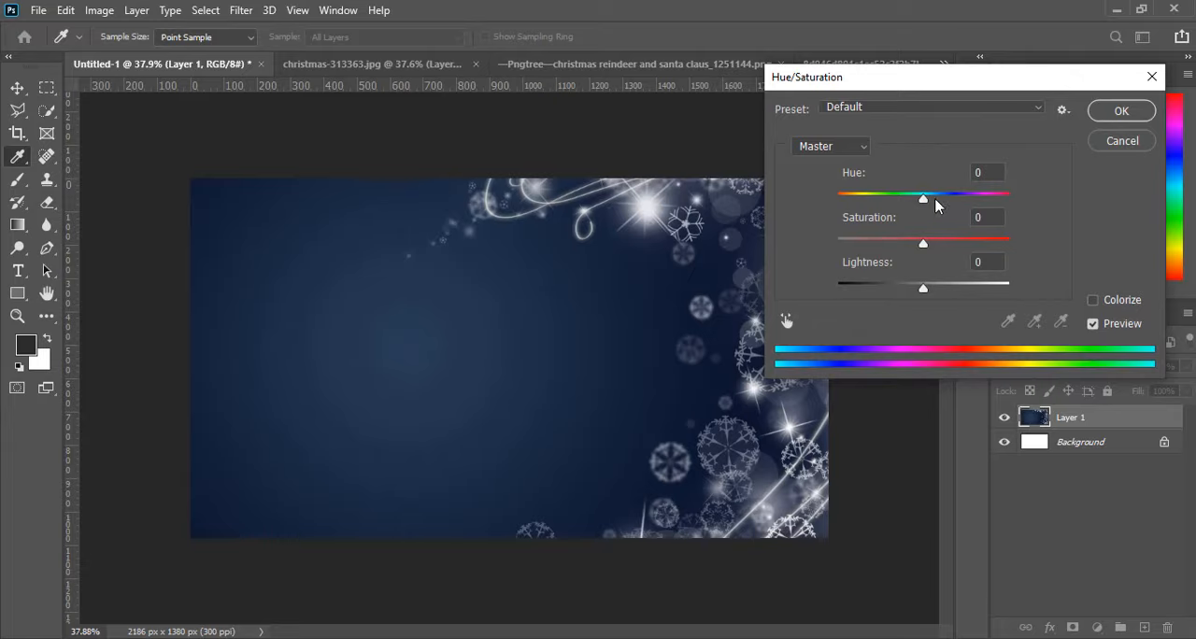
drag(936, 205, 988, 200)
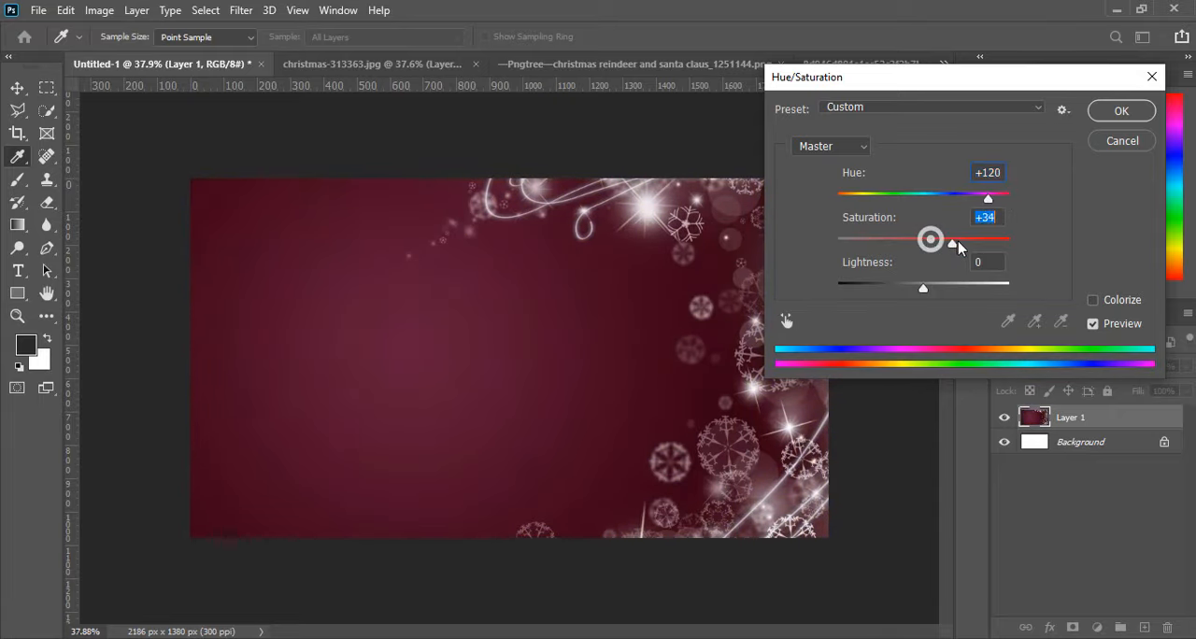
drag(959, 244, 959, 244)
mouse_move(993, 200)
mouse_down()
mouse_move(1010, 203)
mouse_move(998, 200)
mouse_up()
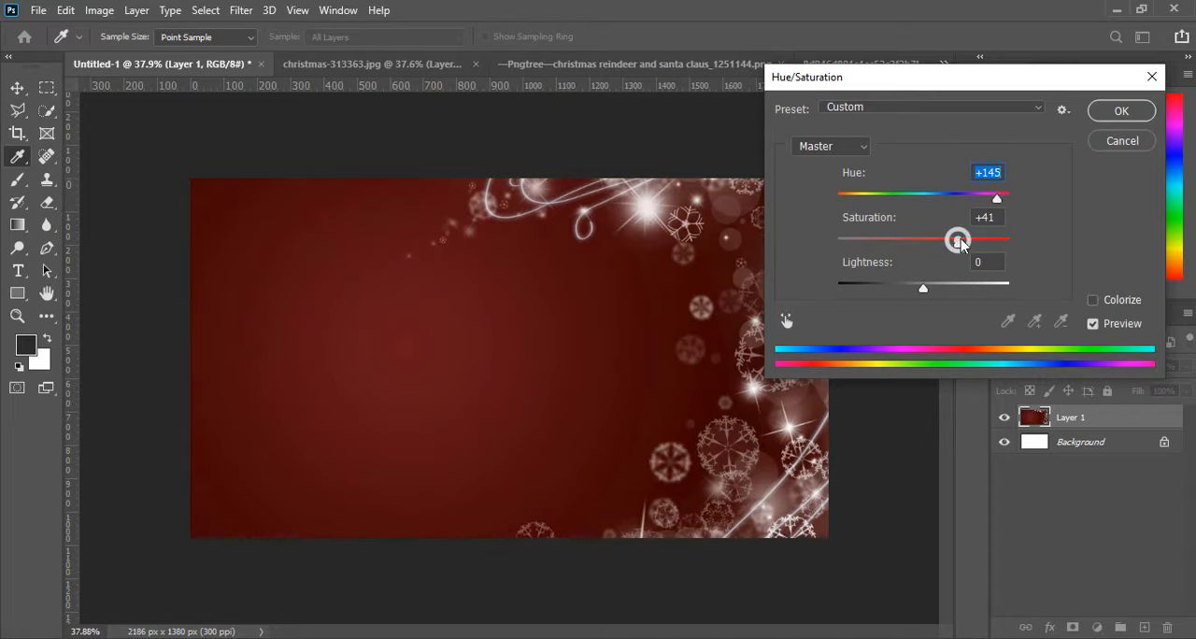
drag(961, 243, 996, 232)
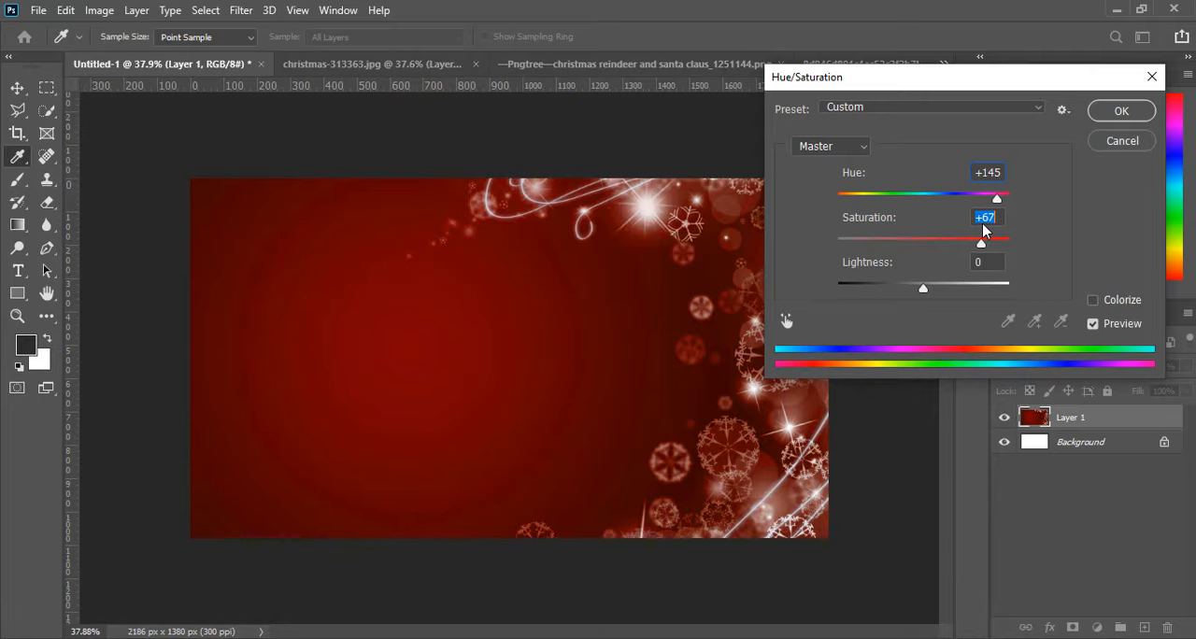
Try colorizing the background with hue 0 and saturation +72.
click(1092, 301)
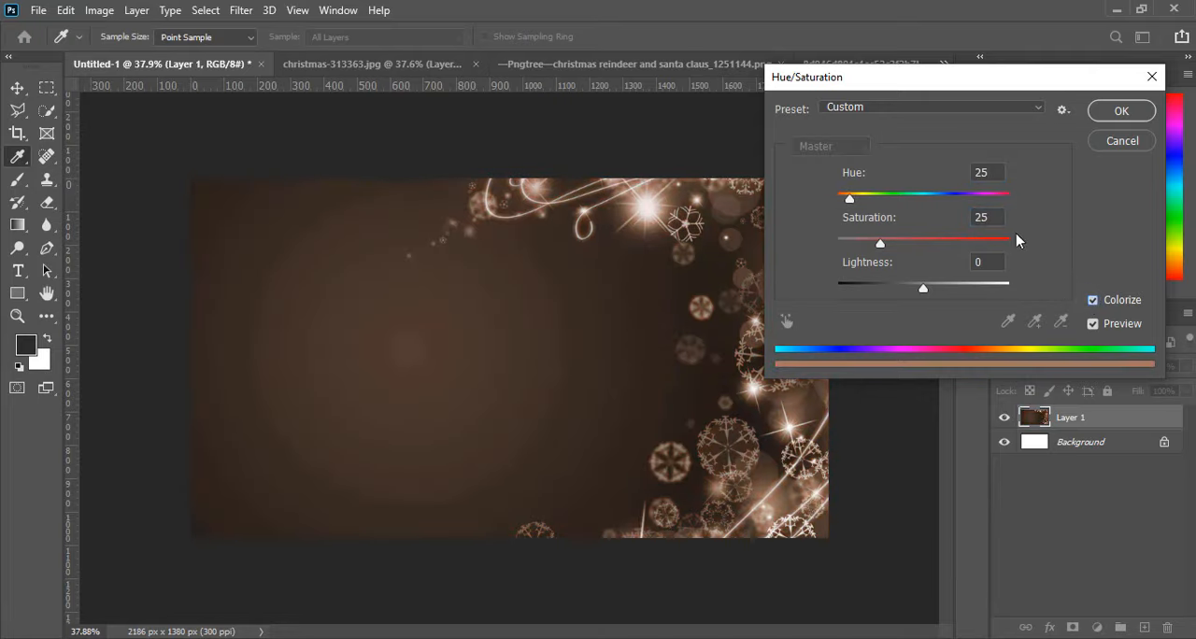
drag(910, 195, 983, 197)
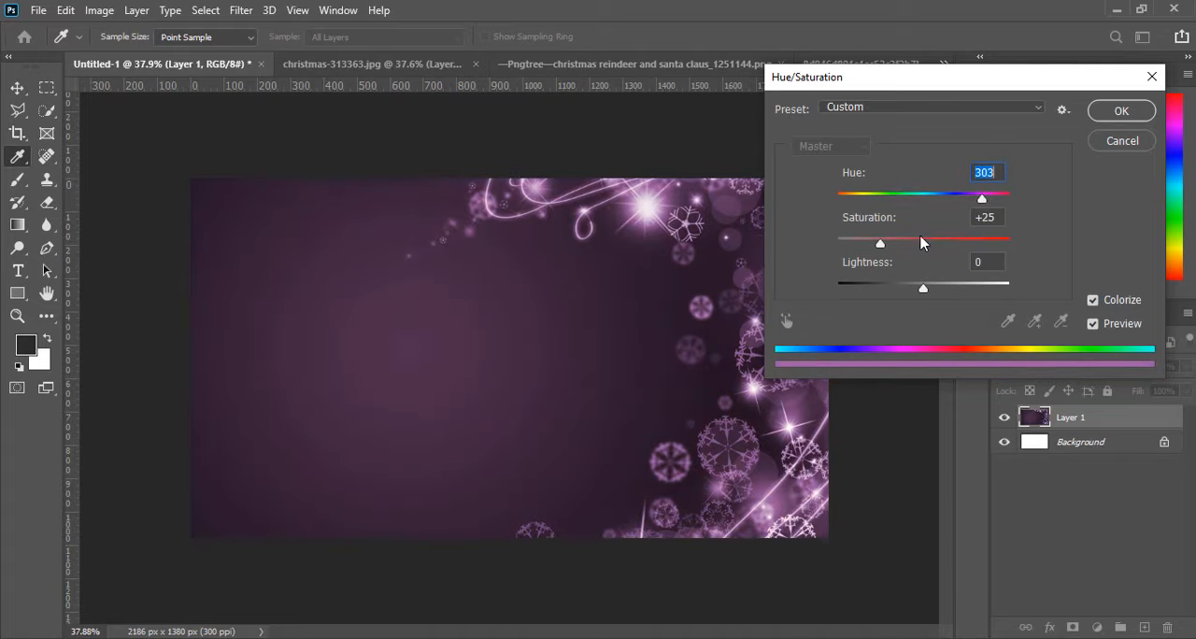
drag(923, 239, 965, 239)
drag(982, 197, 867, 195)
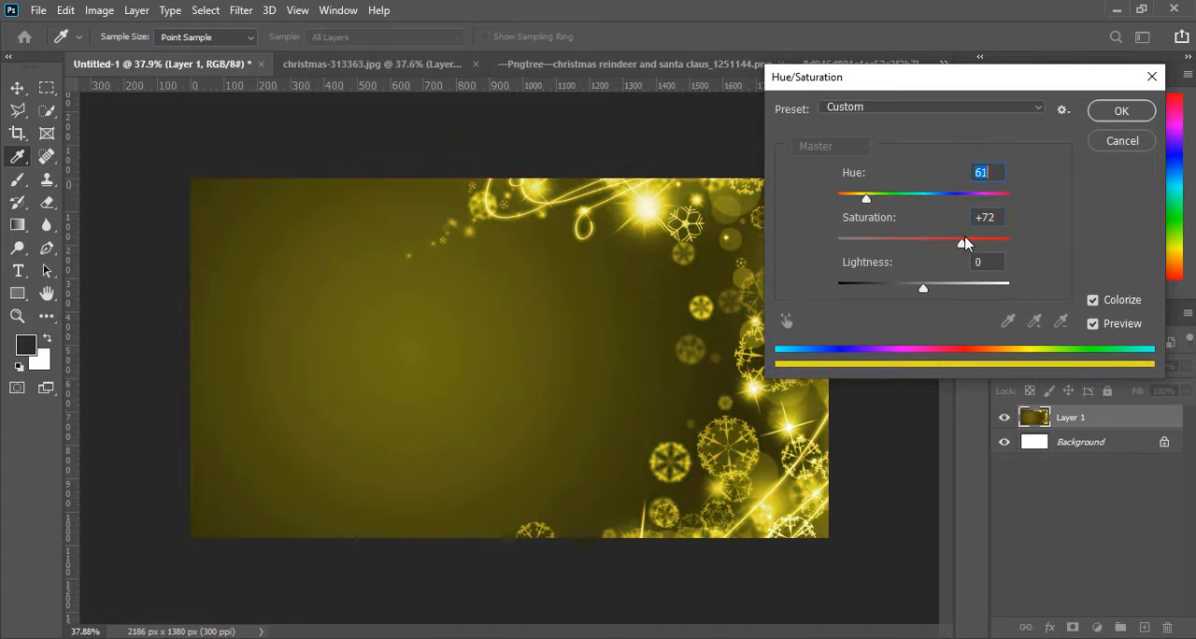
text(0)
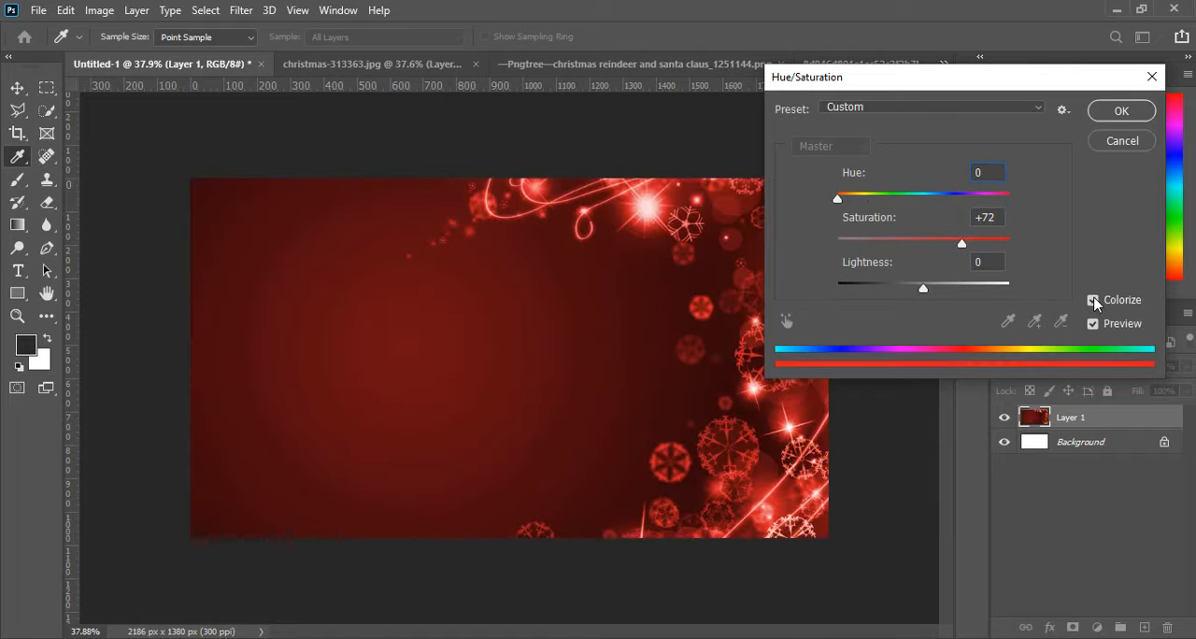
click(1094, 300)
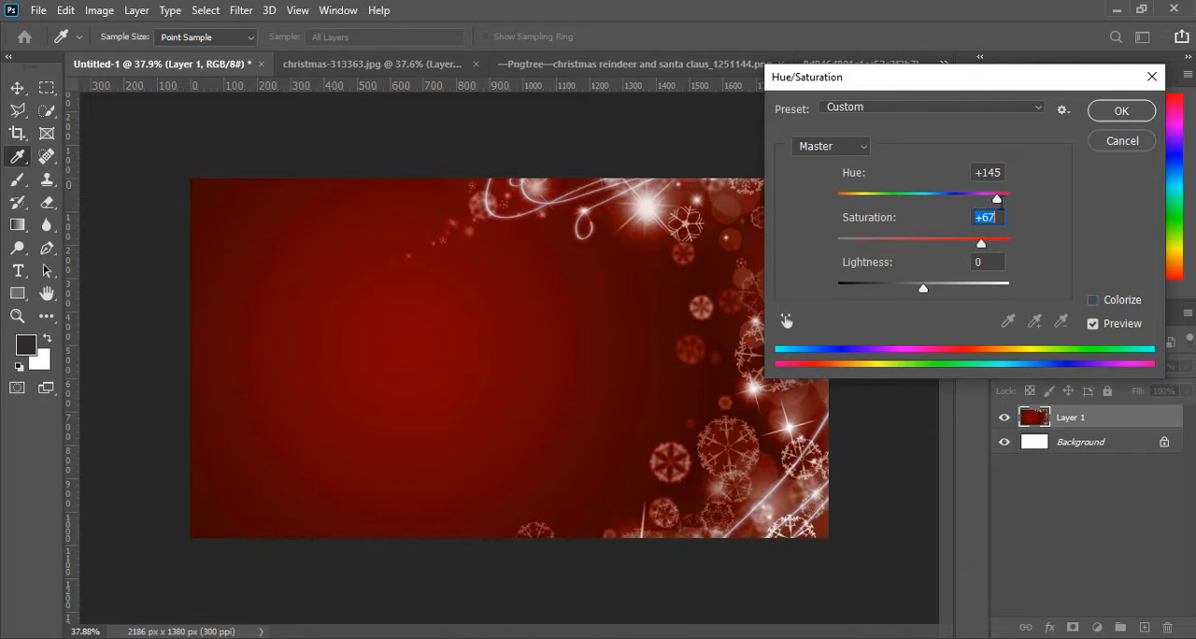
Apply the Hue/Saturation adjustment and deselect the background layer.
click(1101, 118)
key(c)
scroll(584, 480, down, 2)
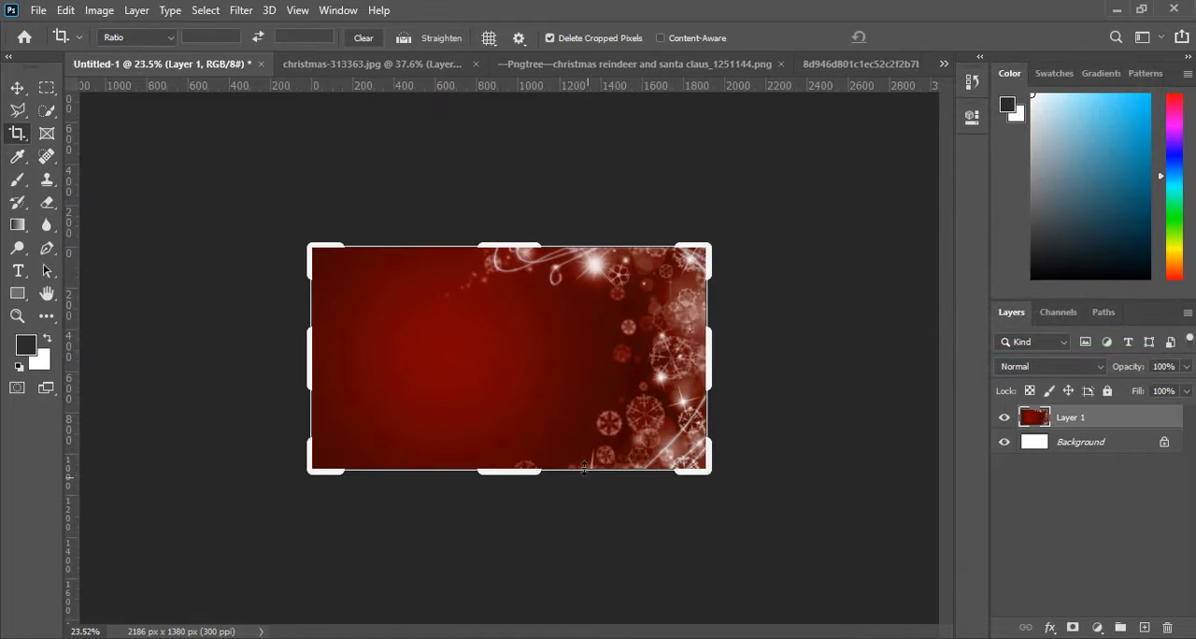
click(16, 87)
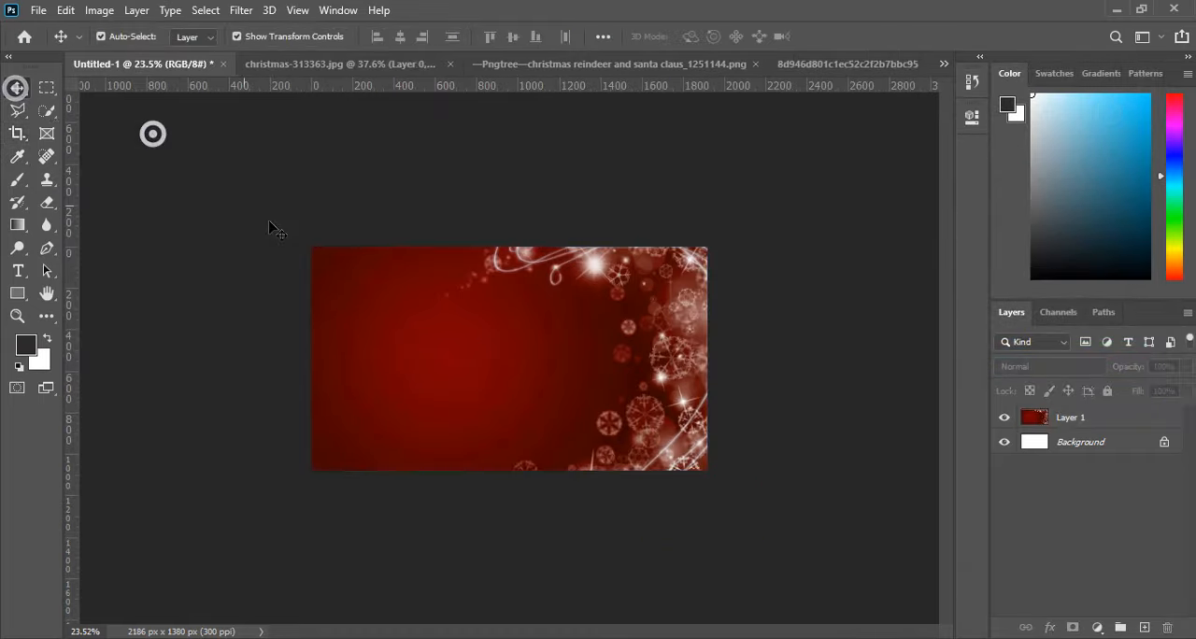
scroll(523, 351, up, 1)
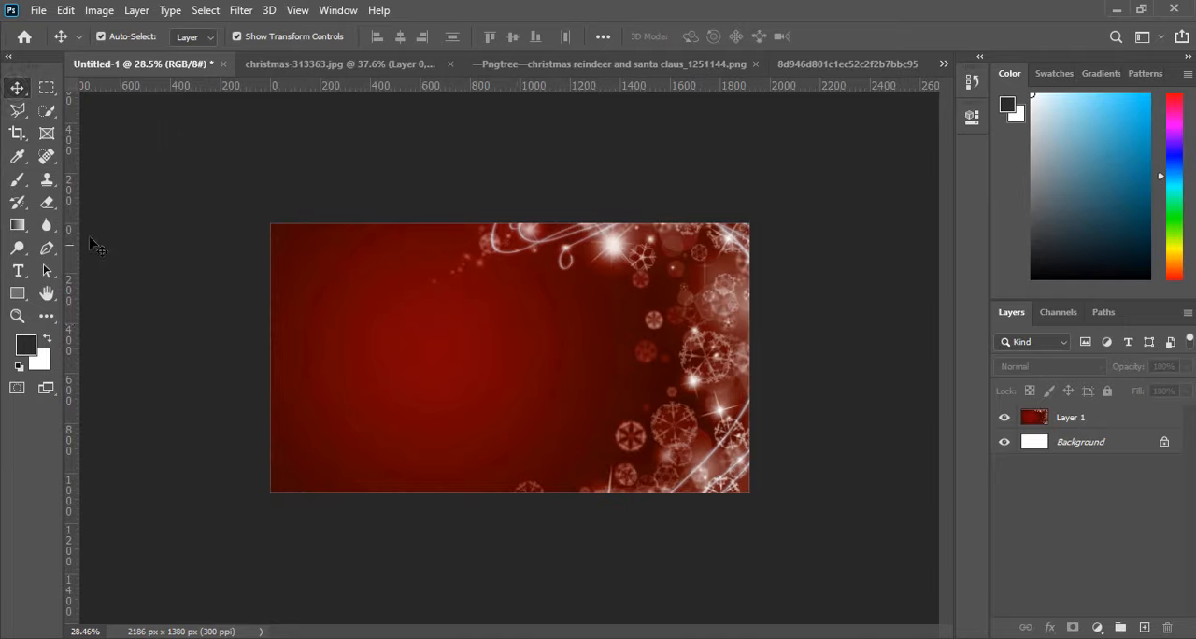
click(17, 180)
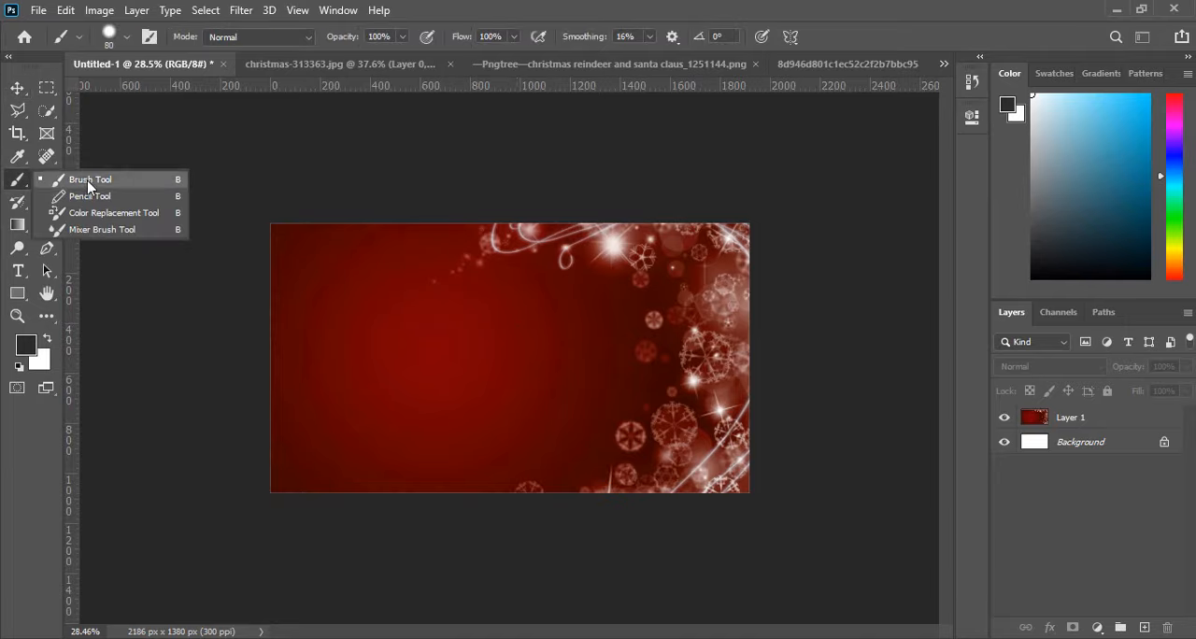
click(90, 182)
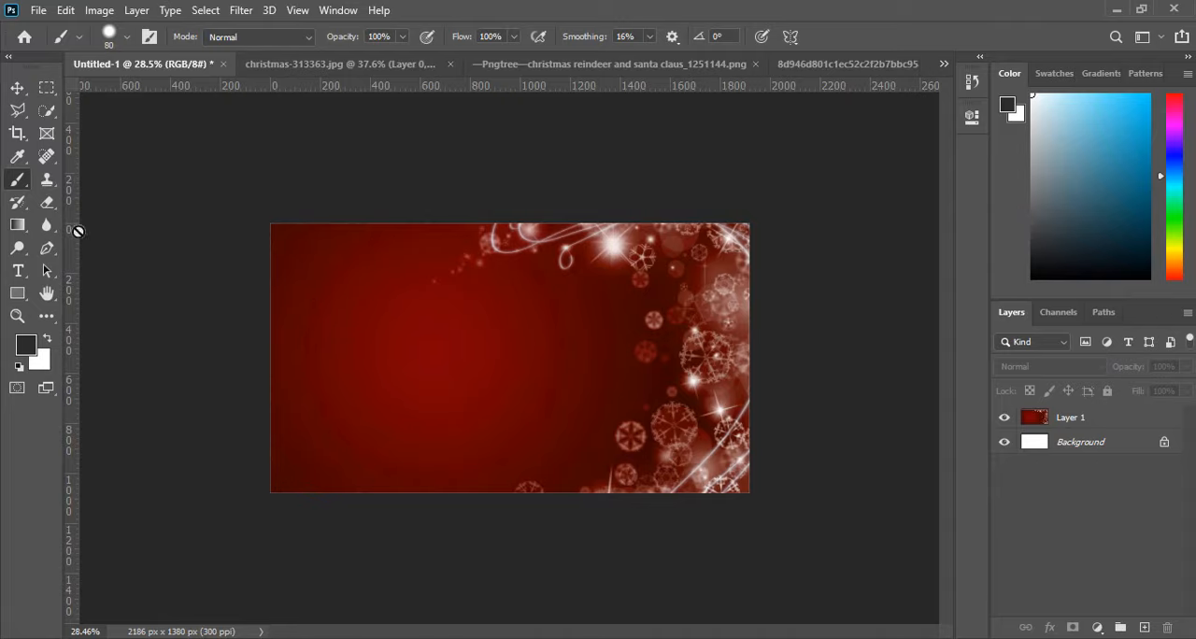
scroll(34, 198, up, 2)
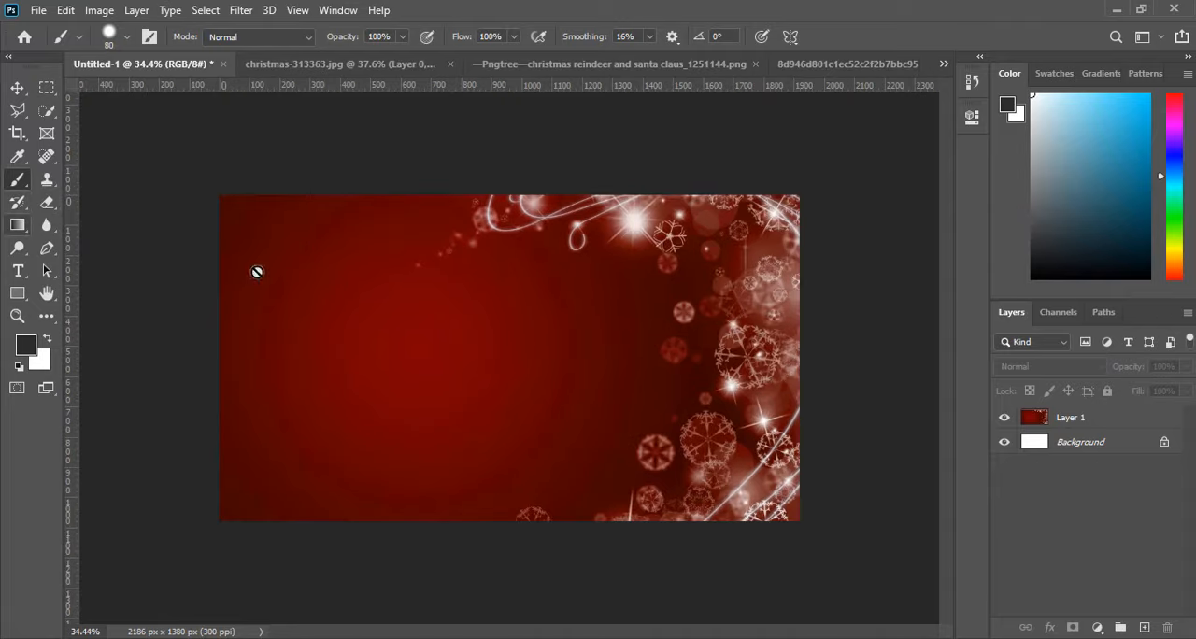
scroll(440, 356, up, 1)
scroll(449, 353, down, 1)
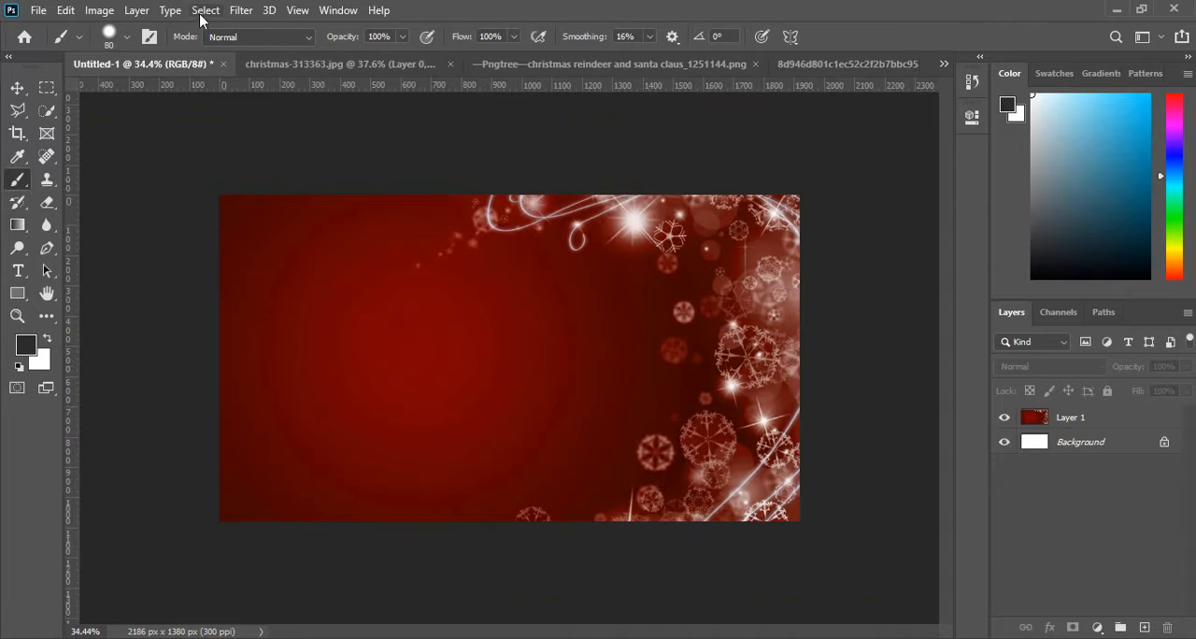
Smooth Layer 1 with a Surface Blur of radius 37 pixels and a threshold of about 23 levels.
click(240, 10)
click(1031, 420)
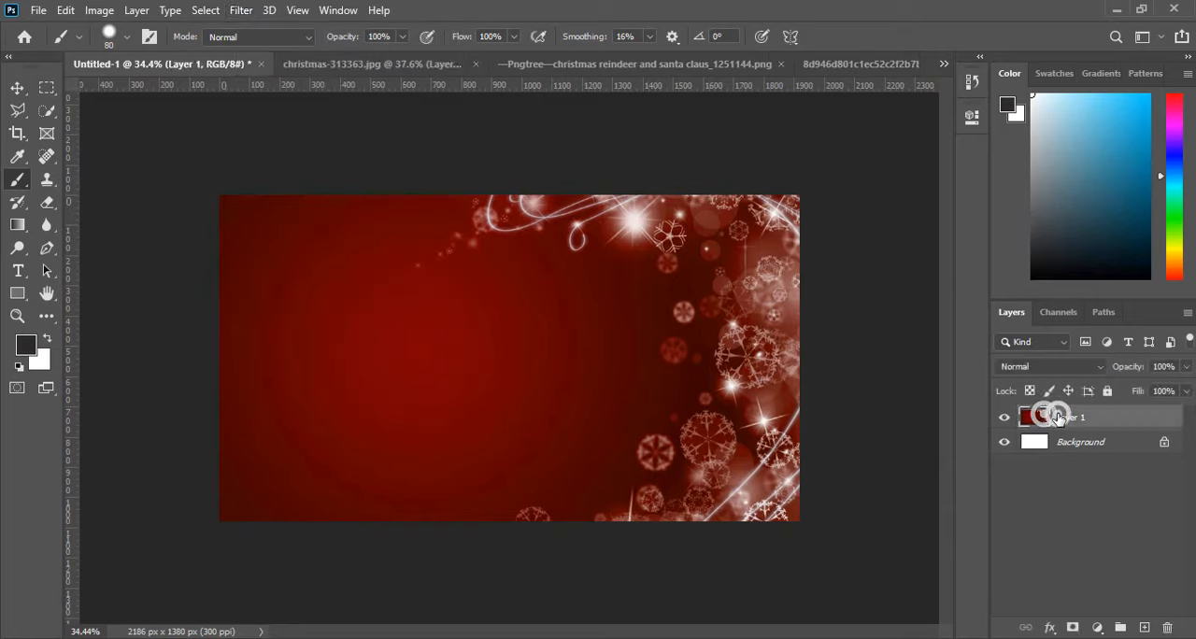
click(241, 10)
mouse_move(257, 208)
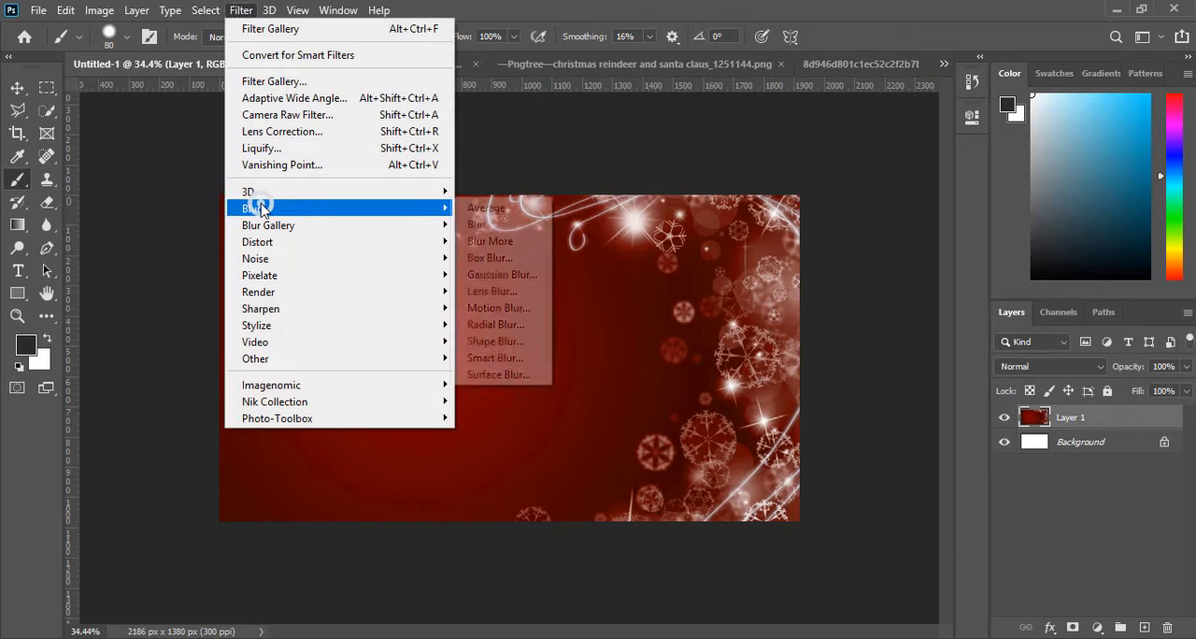
click(513, 374)
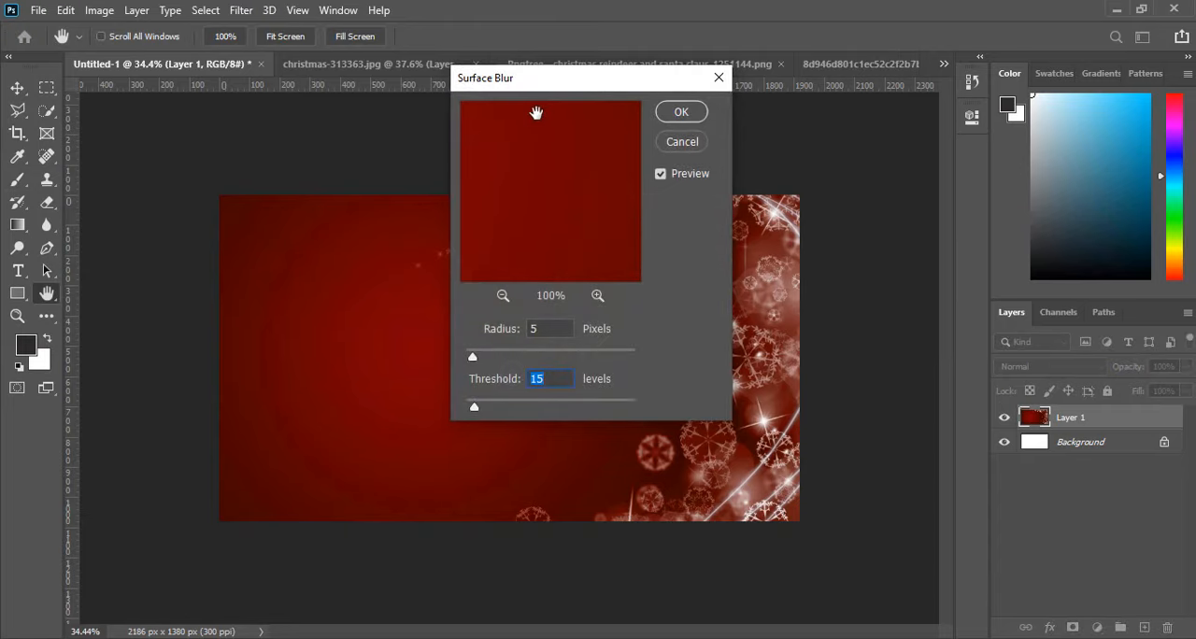
drag(552, 96, 951, 89)
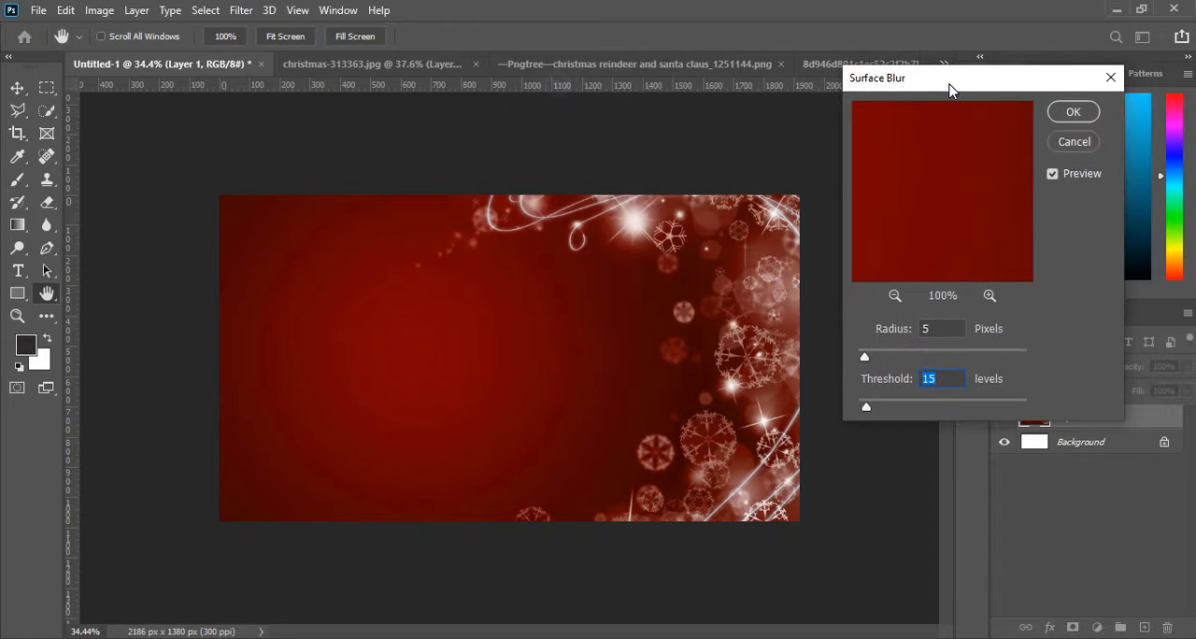
drag(892, 356, 922, 353)
drag(892, 390, 941, 407)
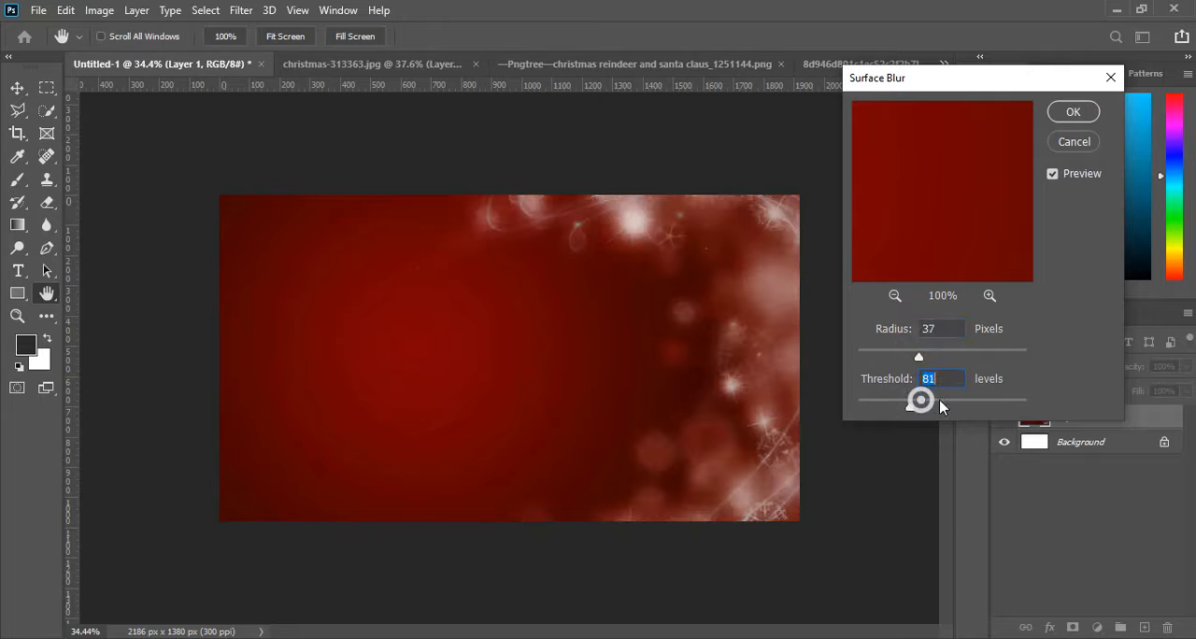
click(862, 396)
click(872, 402)
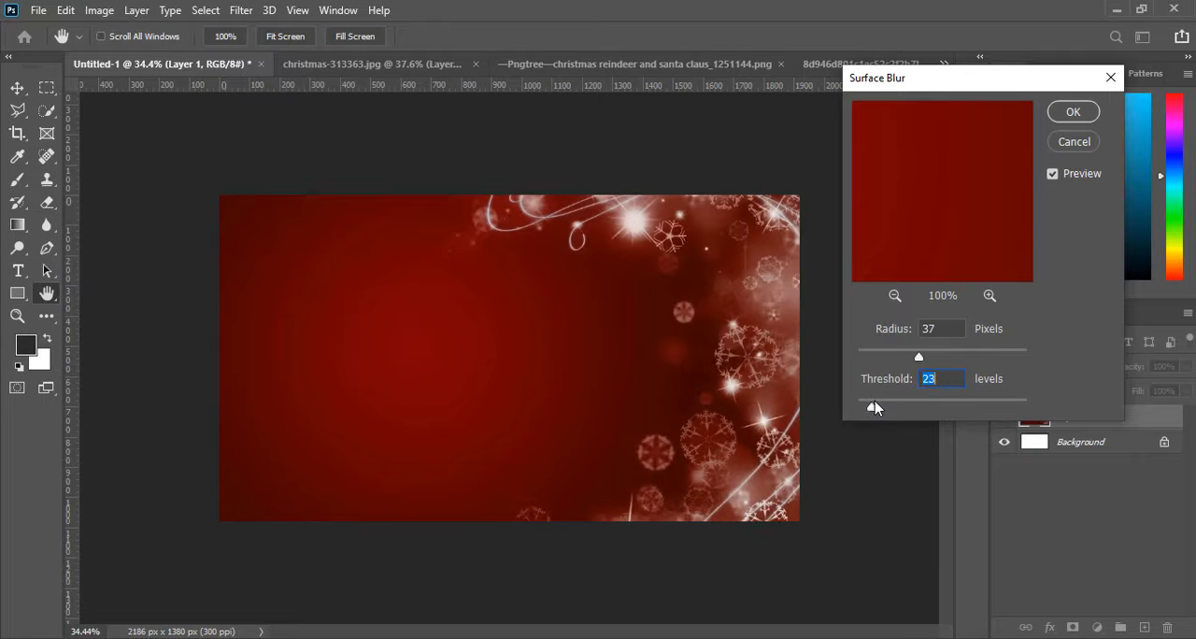
click(876, 402)
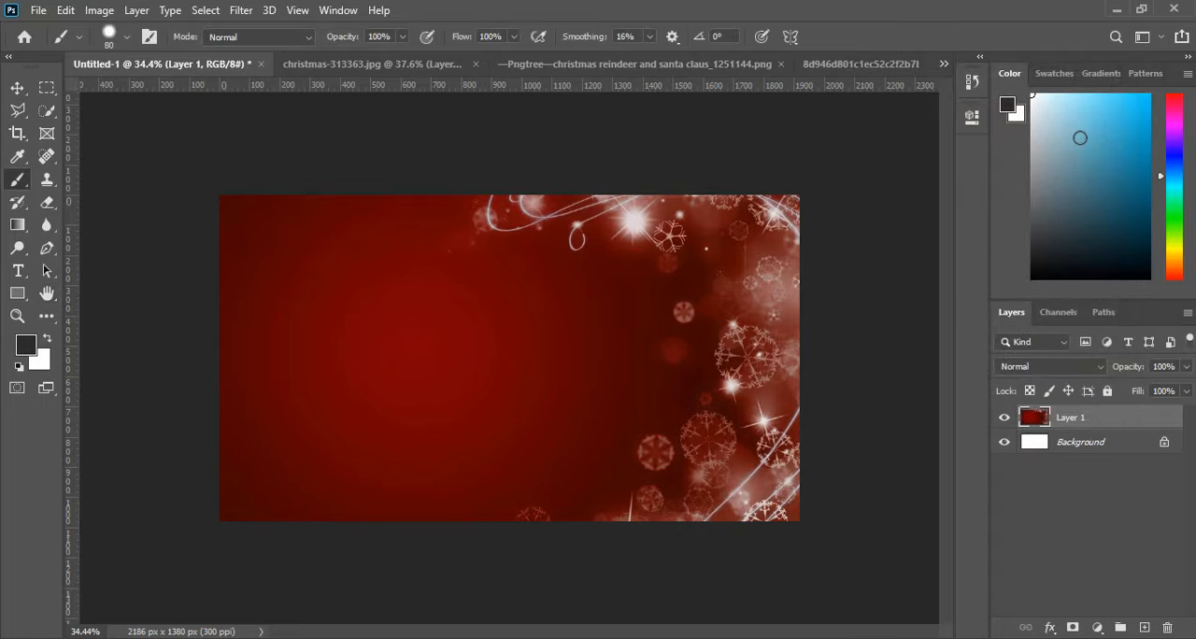
Close the christmas-313363.jpg document without saving its changes.
scroll(658, 412, up, 4)
scroll(657, 412, down, 4)
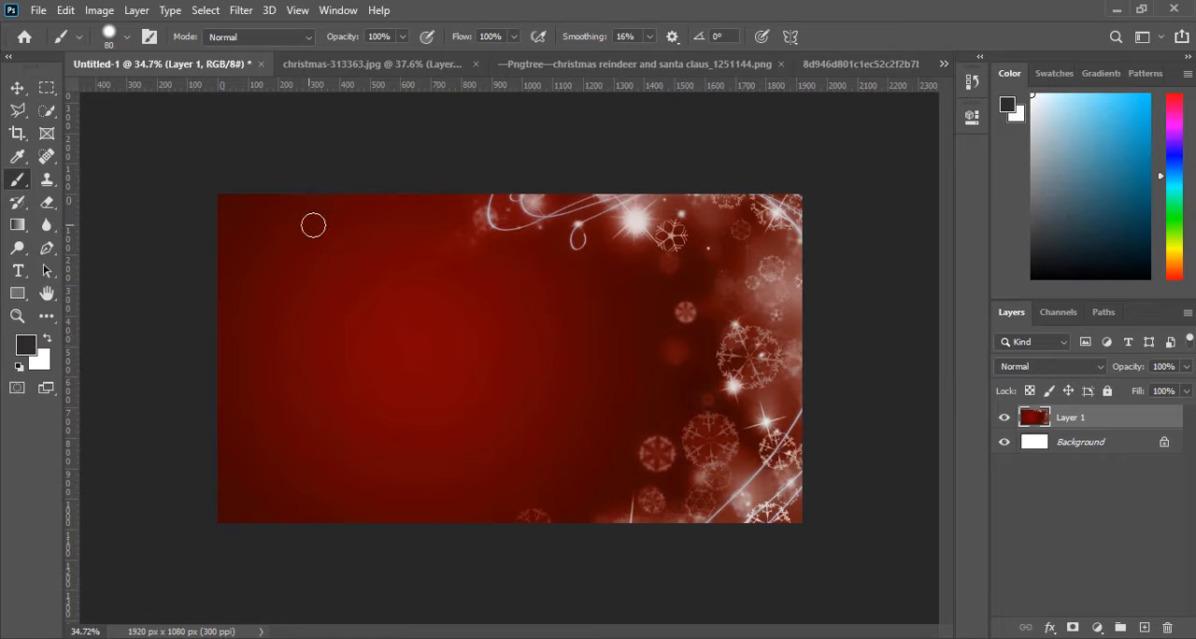
click(374, 65)
click(509, 64)
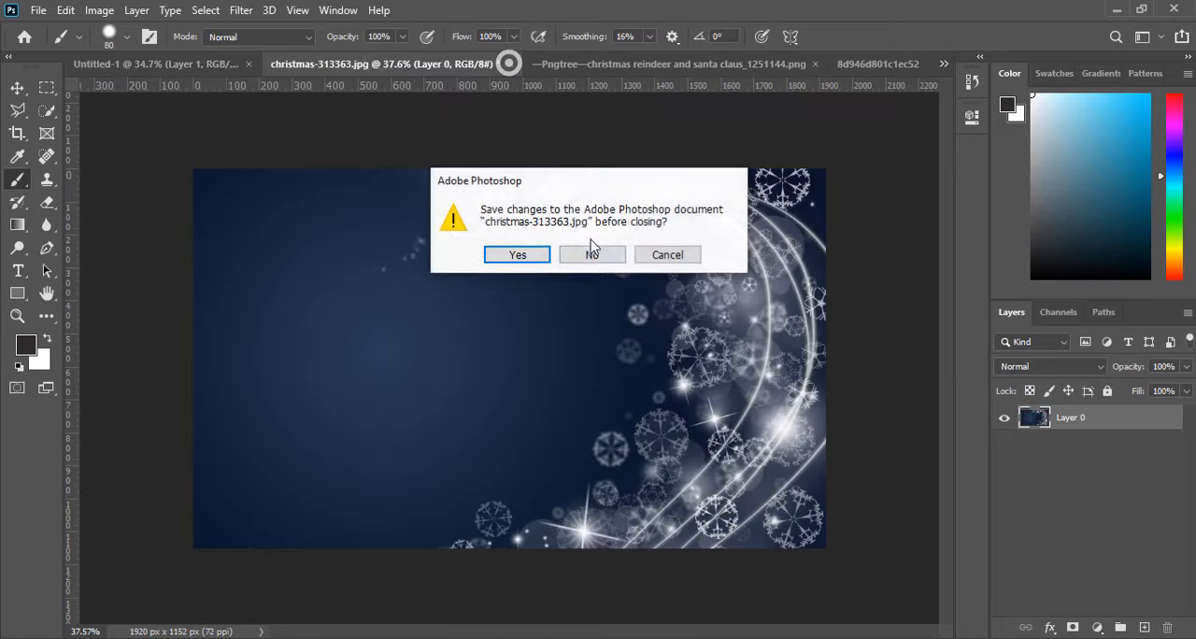
click(589, 262)
Copy the Santa sleigh and reindeer from the Pngtree image into Untitled-1, placing it over the left half of the red background.
click(442, 66)
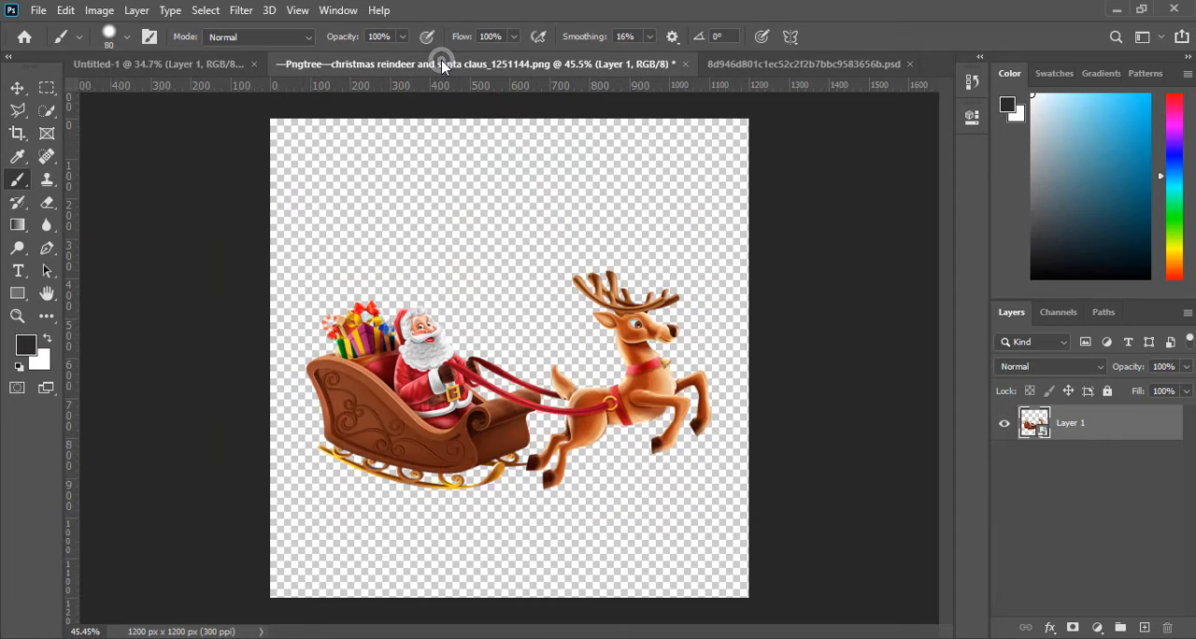
click(17, 87)
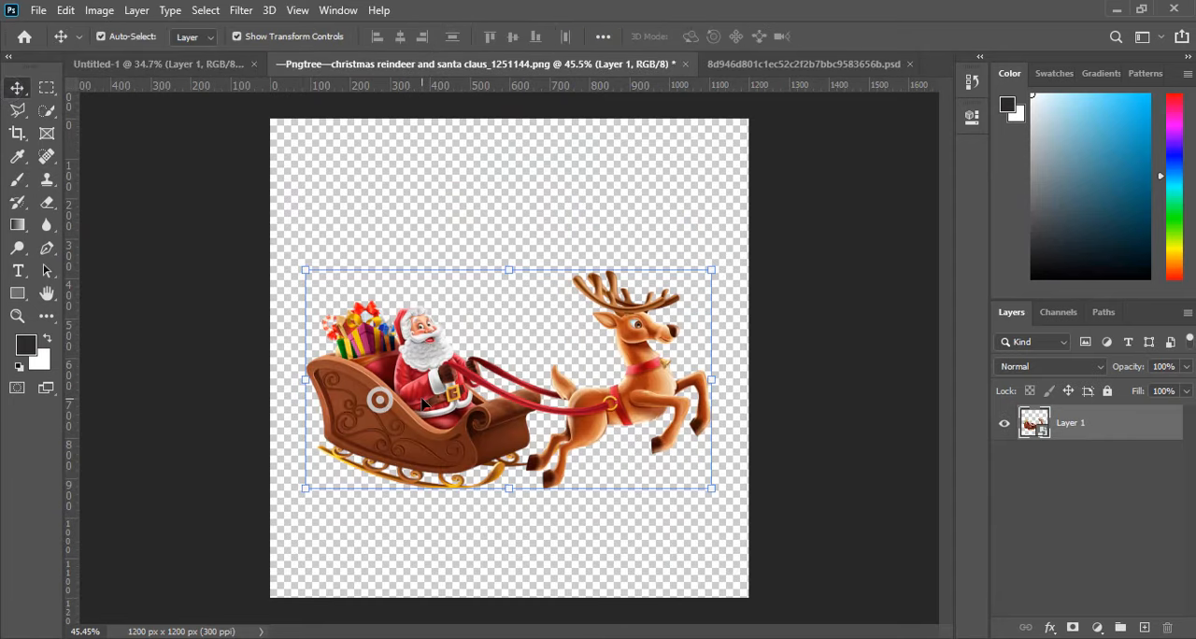
mouse_move(439, 414)
mouse_down()
mouse_move(312, 364)
mouse_move(146, 80)
mouse_move(267, 268)
mouse_move(421, 350)
mouse_up()
drag(606, 382, 612, 334)
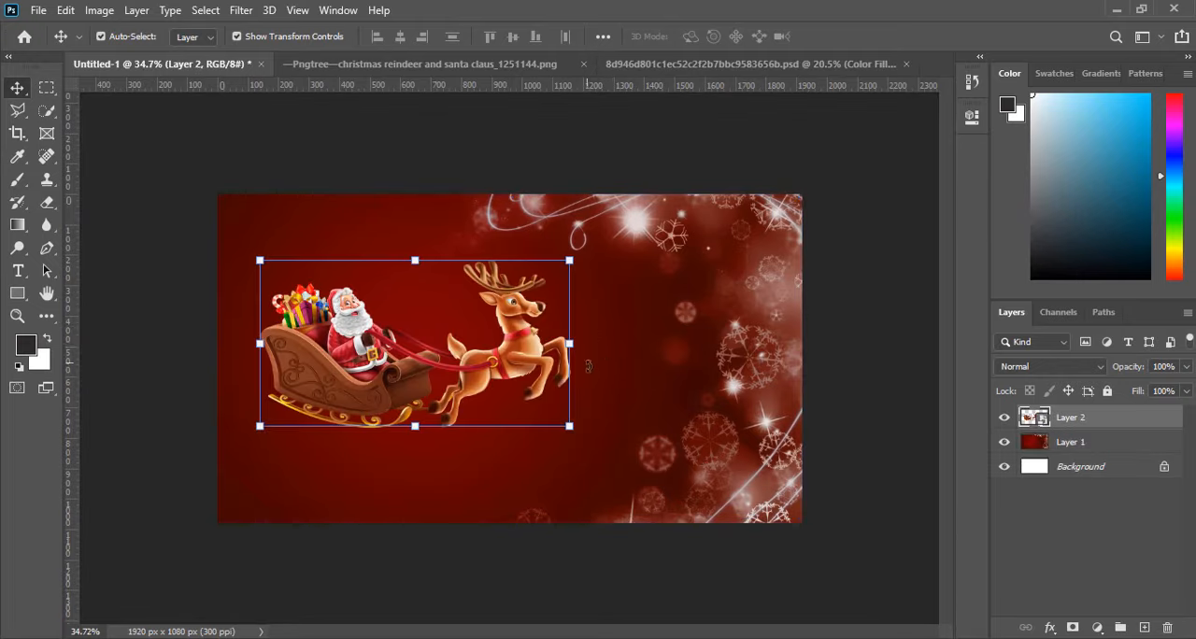
Rotate the Santa sleigh and reindeer to about -7.78°, scale them to about 99.88%, and place them near the left edge of the canvas.
drag(383, 372, 416, 372)
drag(654, 416, 626, 409)
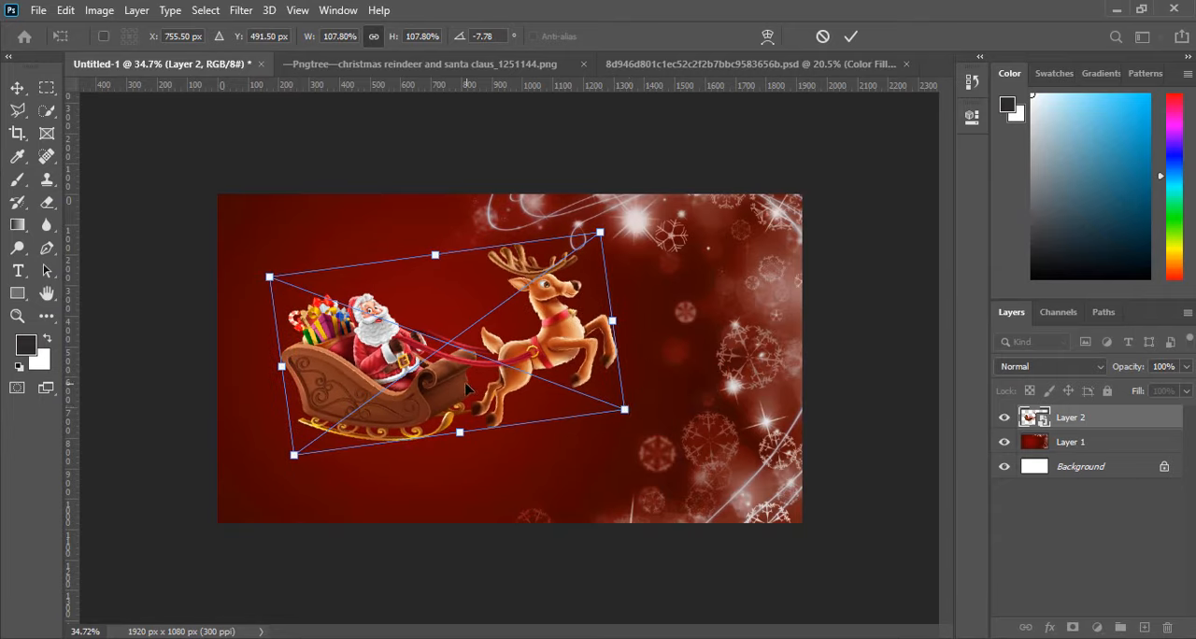
drag(470, 389, 463, 388)
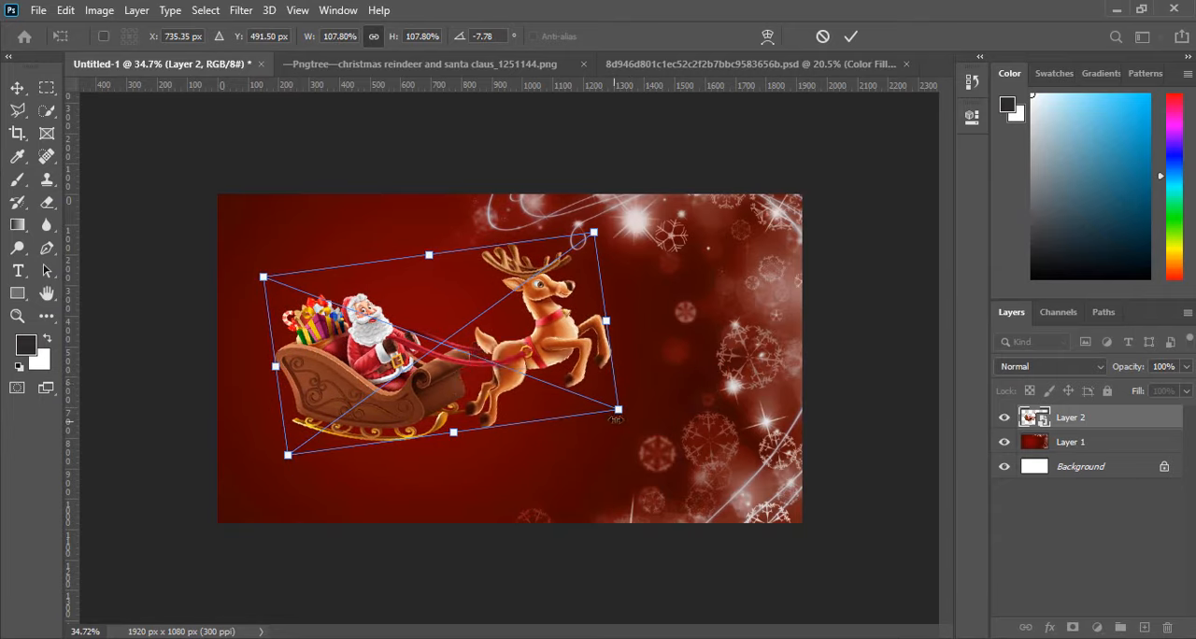
mouse_move(619, 411)
mouse_down()
mouse_move(615, 484)
mouse_move(598, 458)
mouse_move(604, 406)
mouse_up()
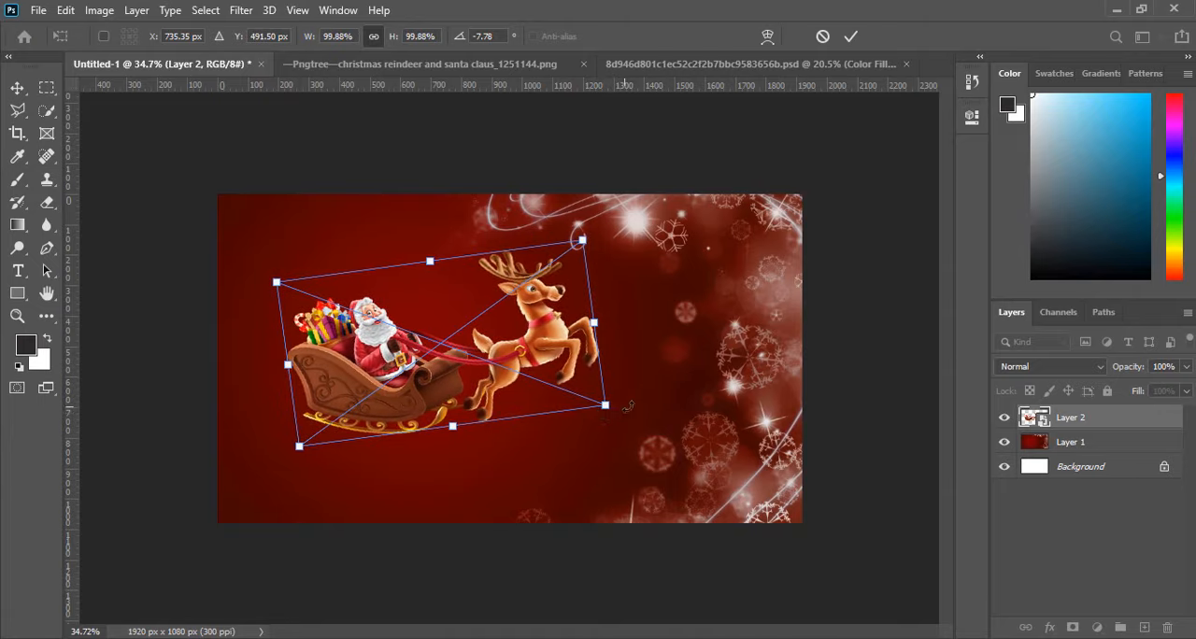
drag(519, 376, 470, 372)
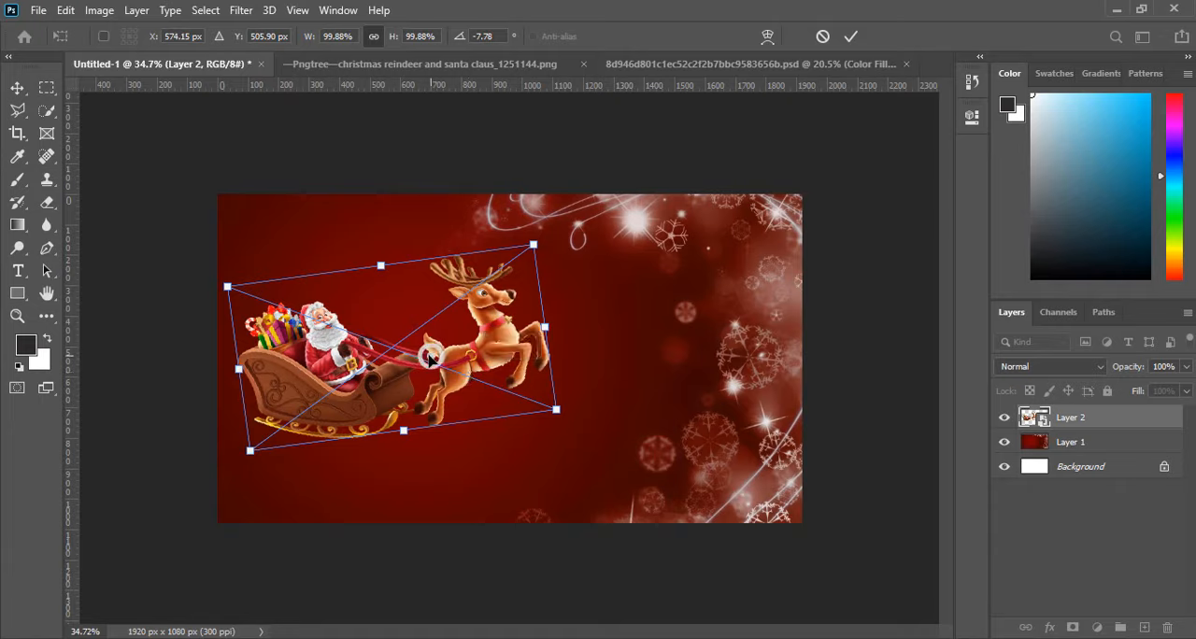
mouse_move(429, 360)
mouse_down()
mouse_move(417, 359)
mouse_move(437, 360)
mouse_up()
click(846, 35)
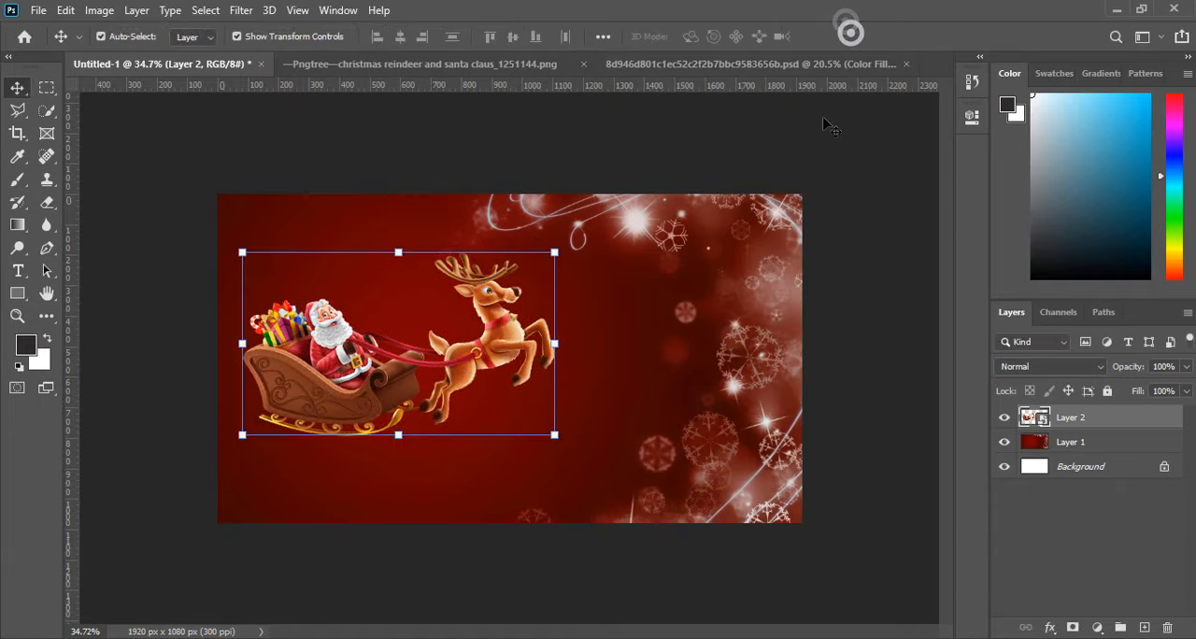
Nudge the Santa sleigh and reindeer slightly downward, then deselect their layer.
click(624, 512)
key(ctrl+0)
scroll(472, 321, up, 3)
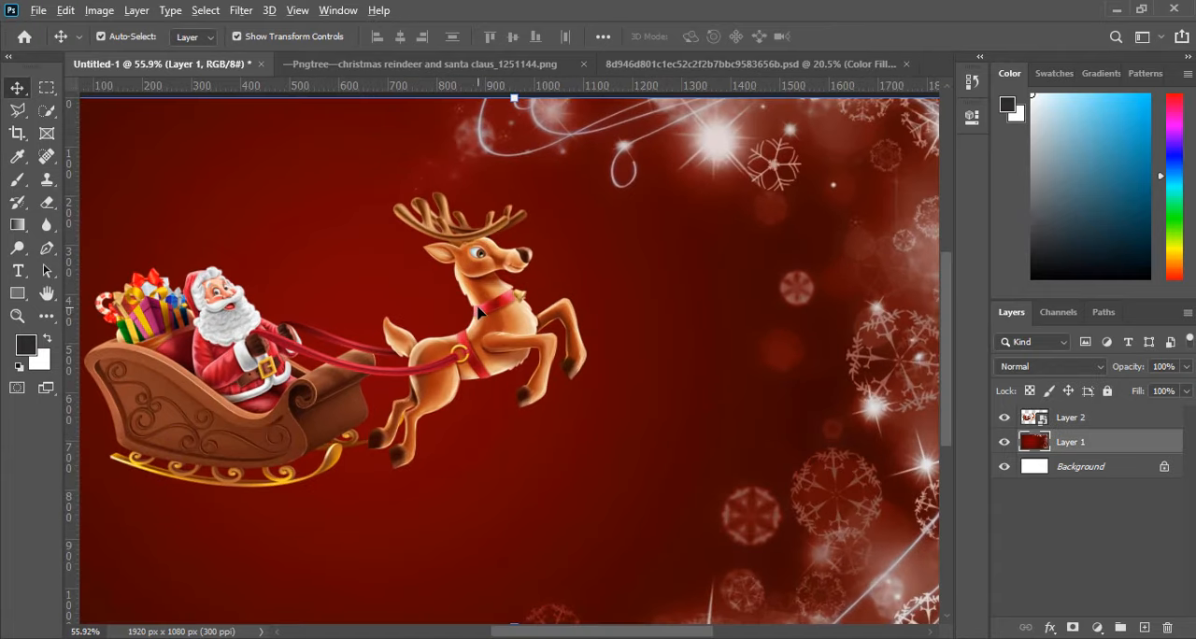
scroll(477, 316, down, 5)
click(480, 314)
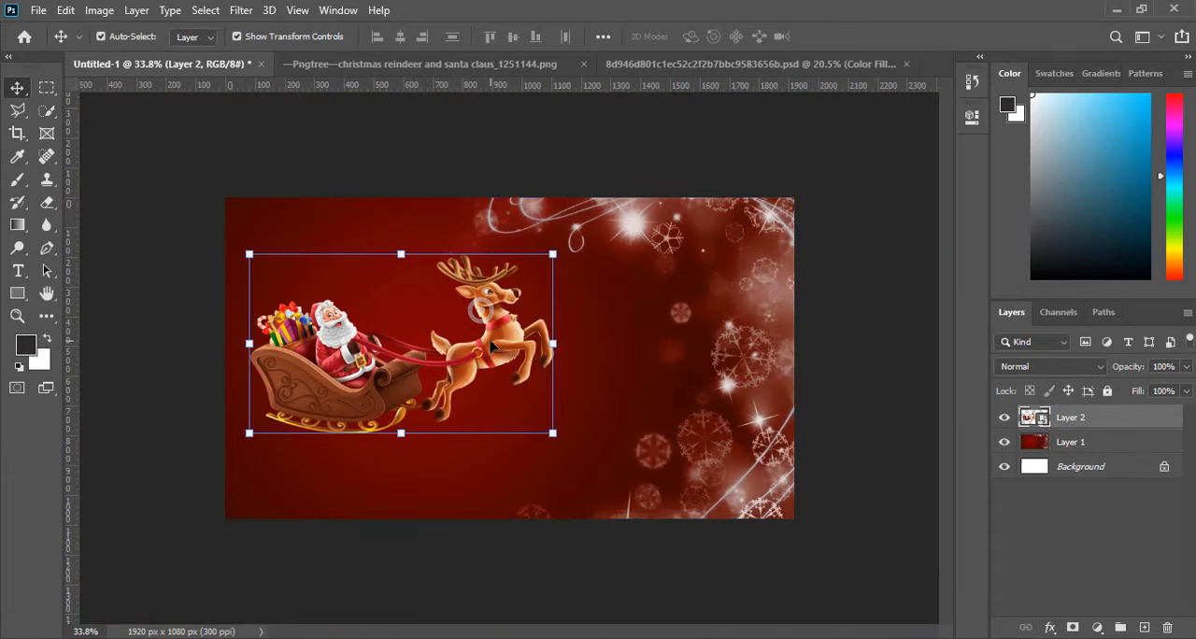
key(Down)
key(Down)
key(Down)
key(Down)
key(Down)
key(Down)
key(Down)
key(Down)
key(Down)
key(Down)
key(Down)
key(Down)
key(Down)
key(Down)
key(Down)
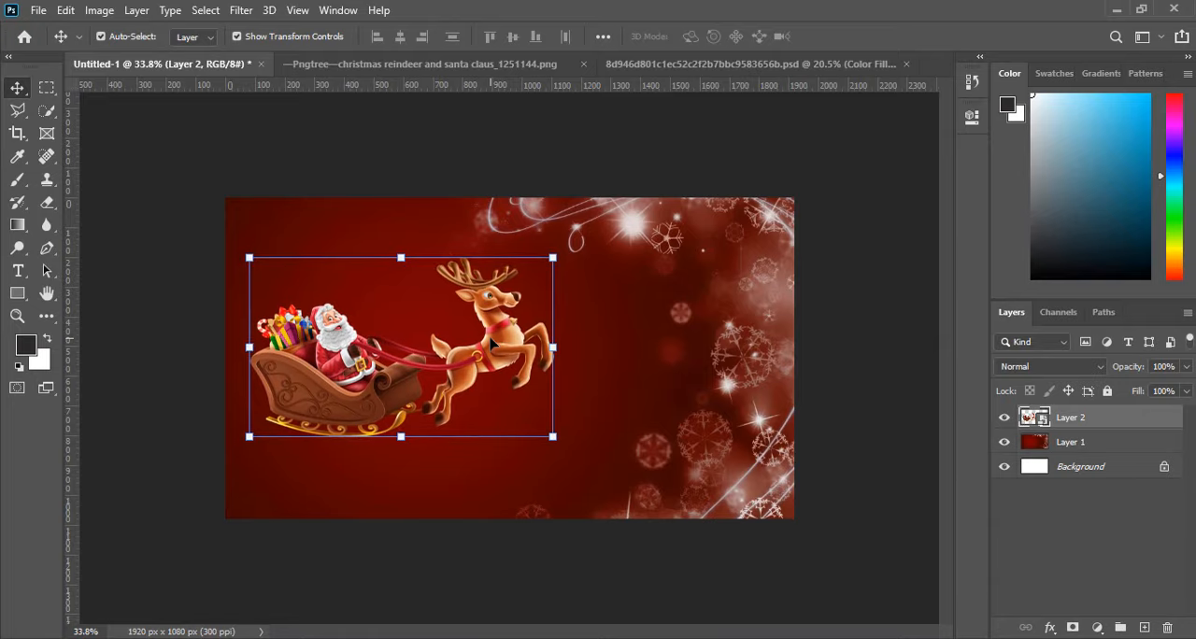
click(449, 131)
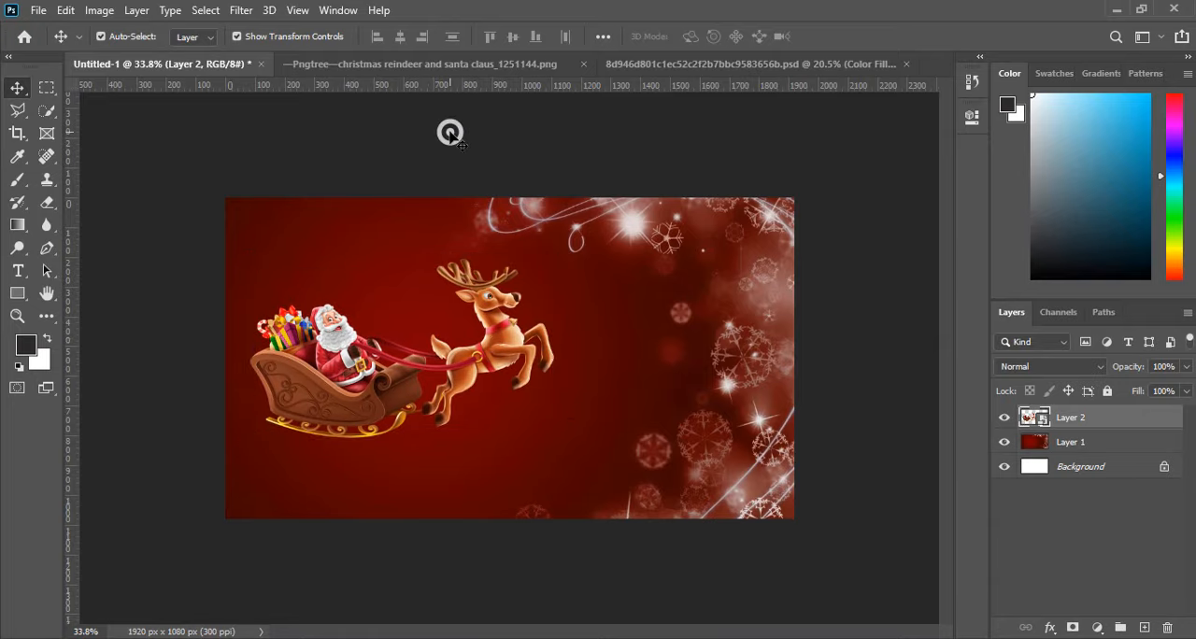
In the gift and ornament PSD, cut the leftmost black dotted ornament and its string onto a separate layer.
click(658, 66)
click(654, 66)
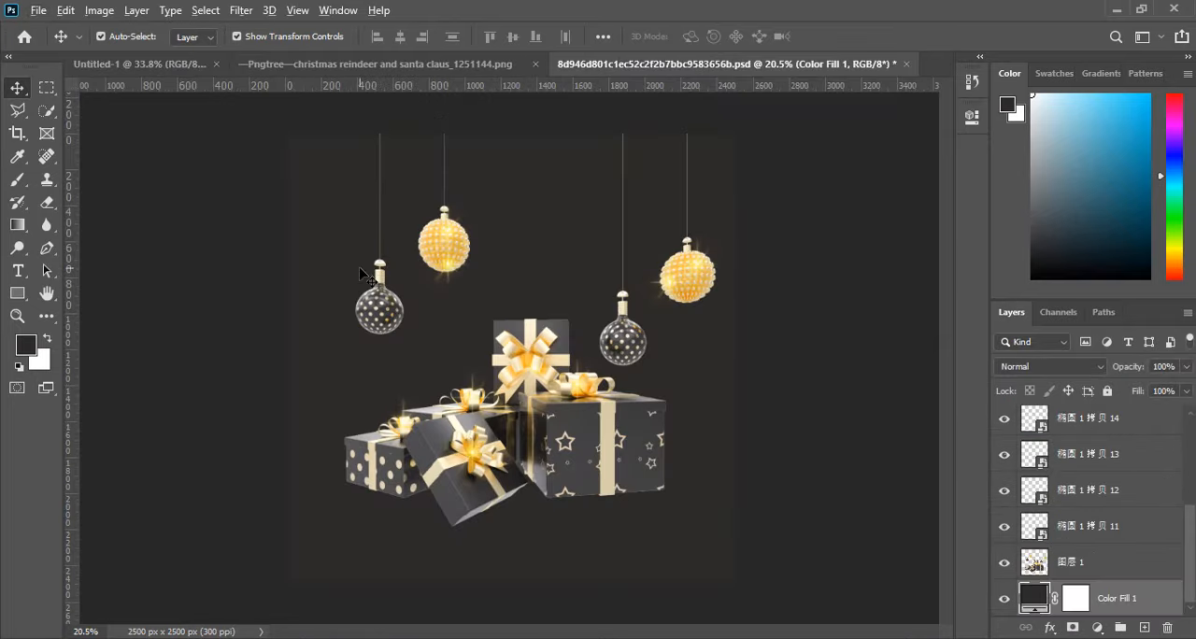
scroll(379, 298, up, 4)
click(380, 298)
scroll(379, 299, down, 3)
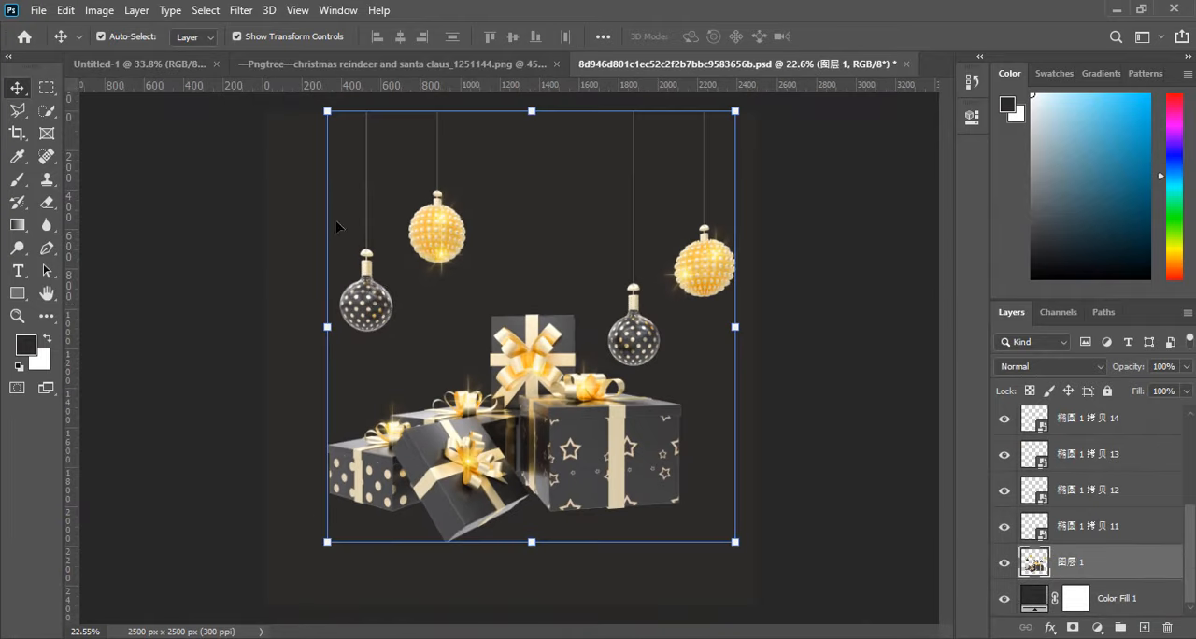
click(47, 87)
drag(328, 88, 398, 344)
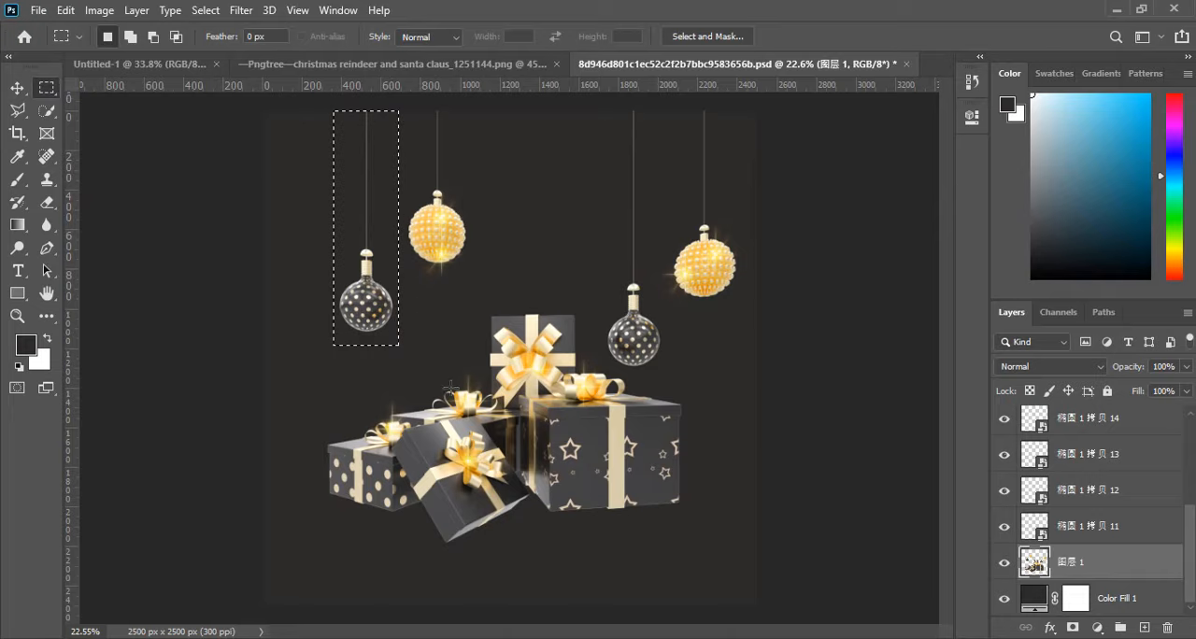
right_click(356, 245)
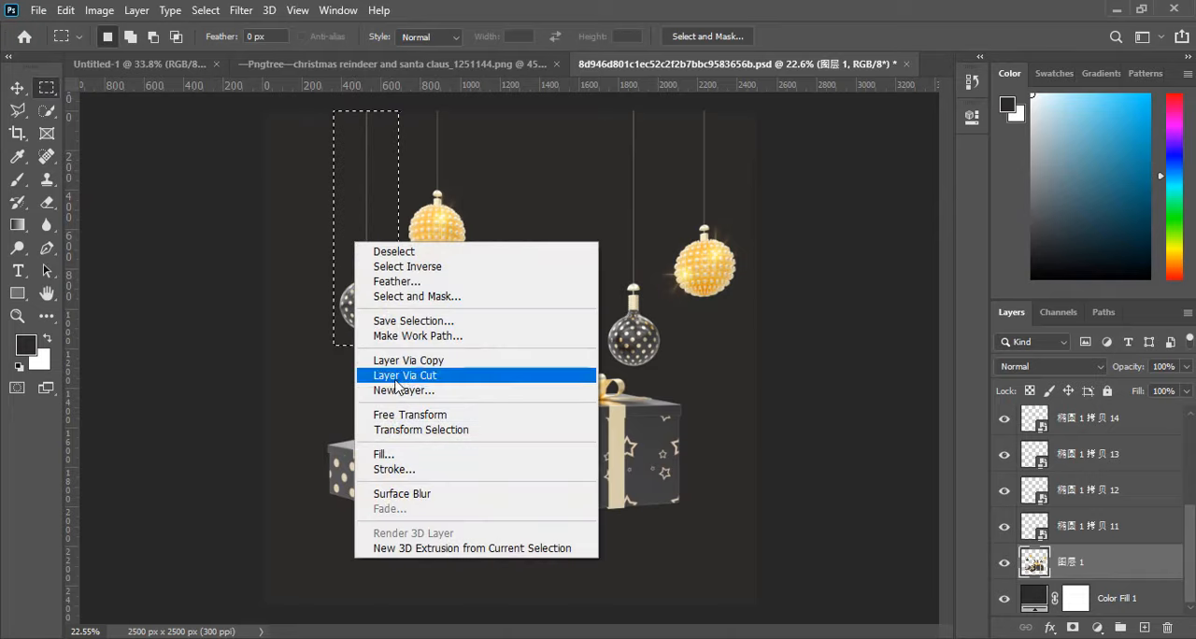
click(403, 377)
Convert the black ornament's layer to a smart object and copy it into Untitled-1.
right_click(1082, 563)
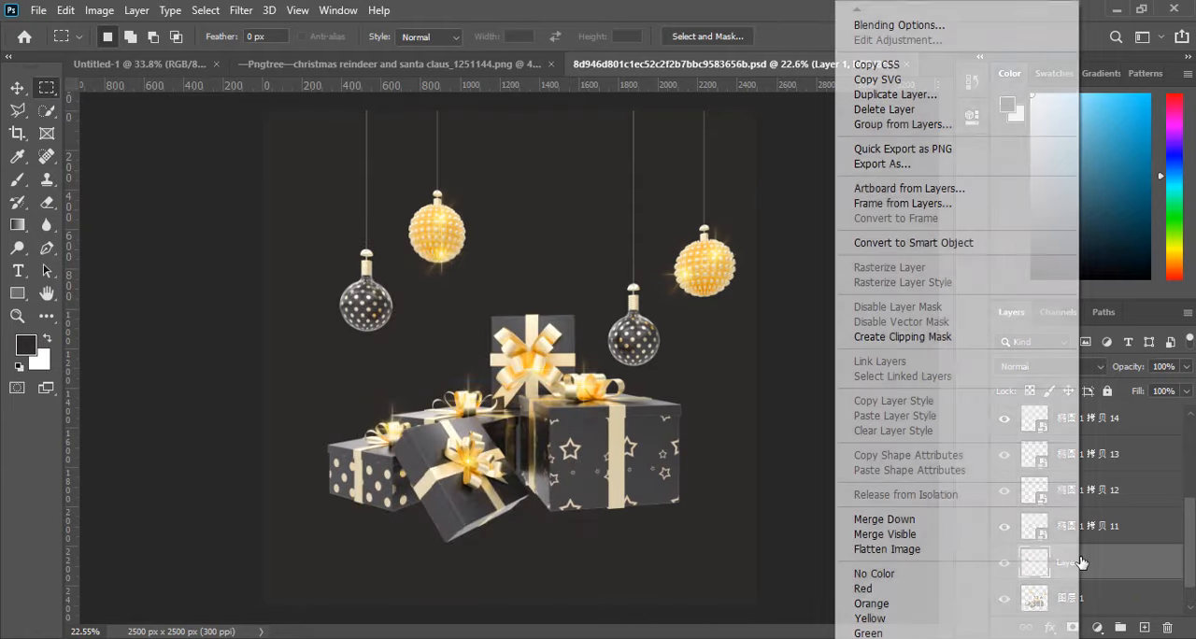
click(910, 243)
drag(1063, 559, 297, 348)
scroll(272, 293, up, 2)
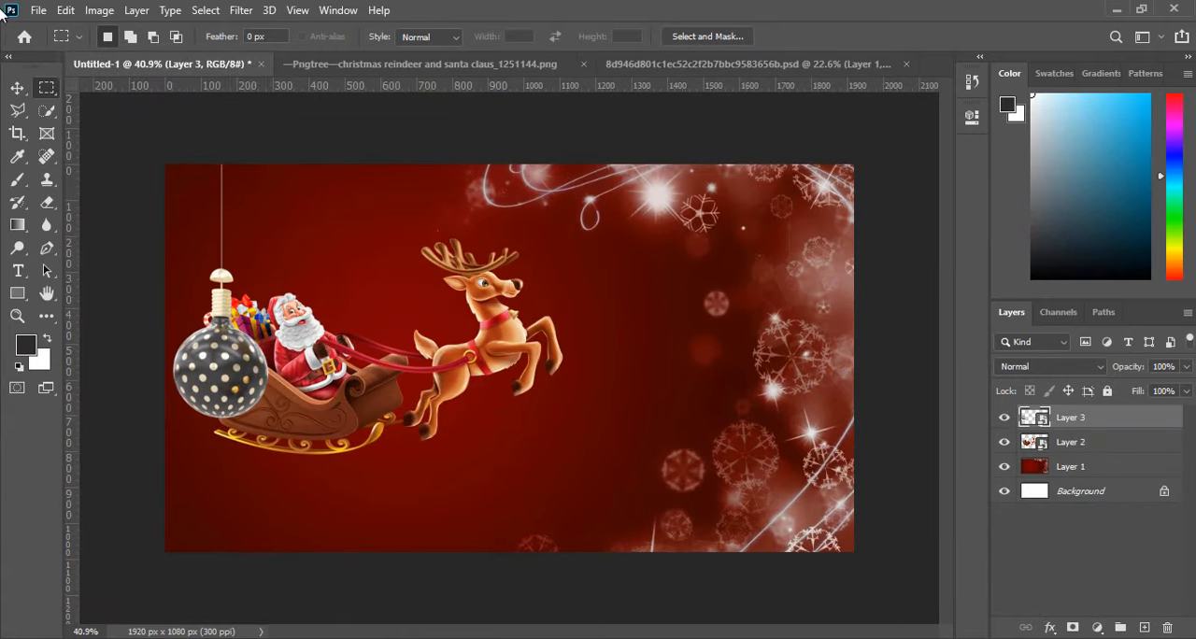
Scale the black ornament to about 33% and hang it from the canvas's top edge between Santa and the reindeer's antlers.
click(17, 86)
drag(273, 419, 228, 255)
drag(182, 199, 391, 269)
click(856, 37)
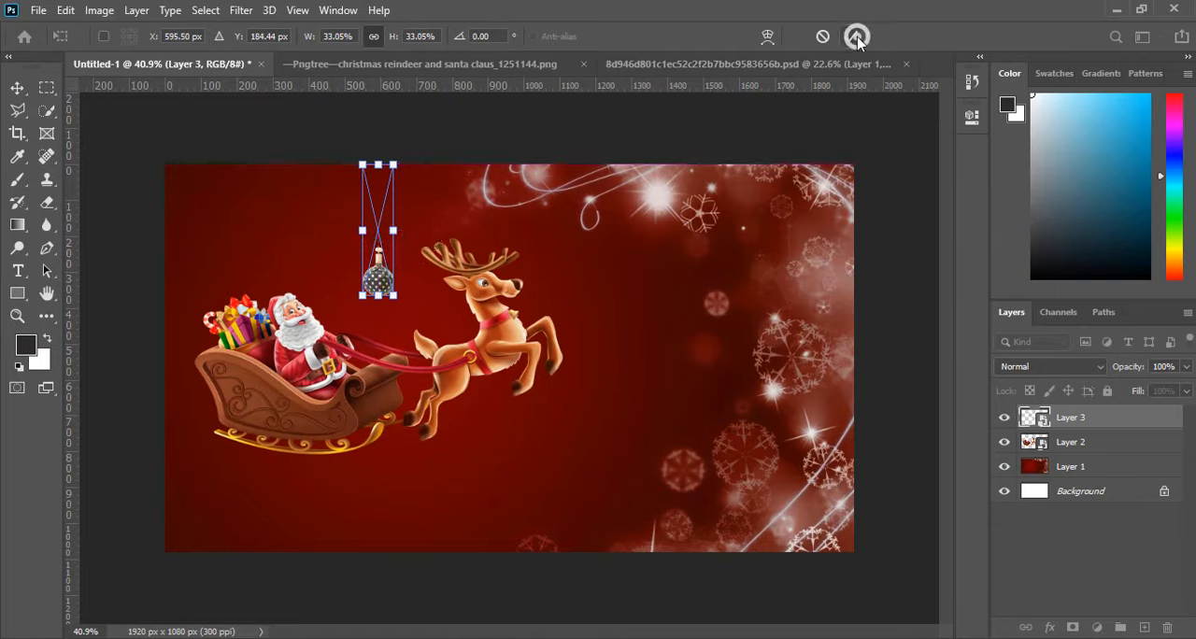
scroll(452, 269, down, 1)
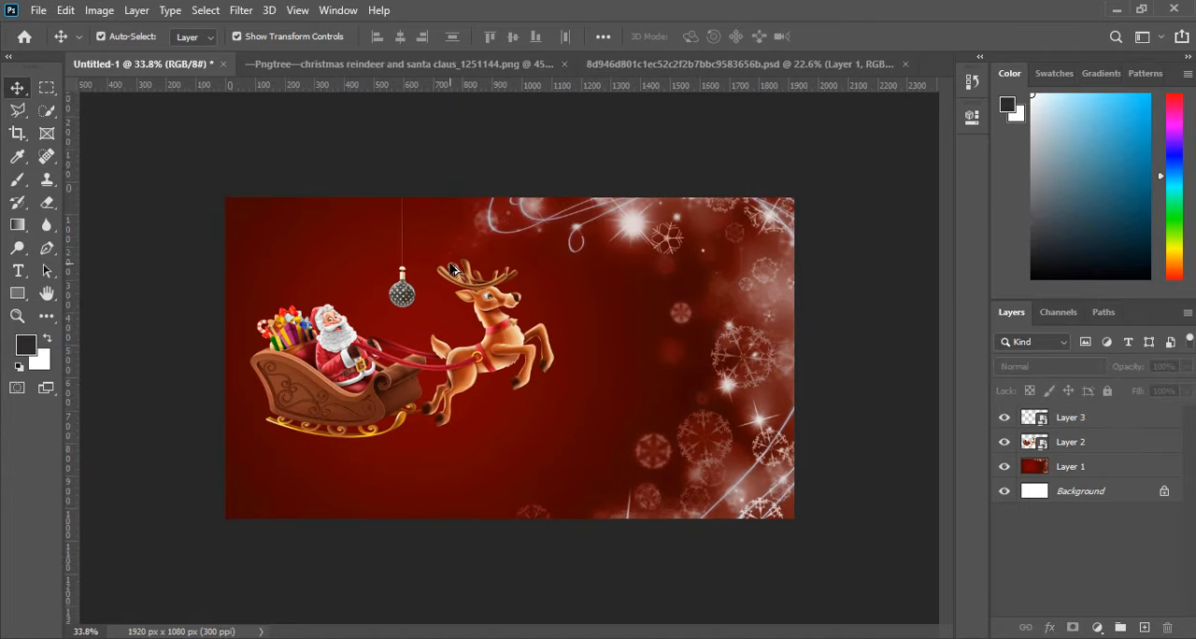
scroll(451, 269, up, 2)
click(352, 268)
scroll(352, 267, up, 2)
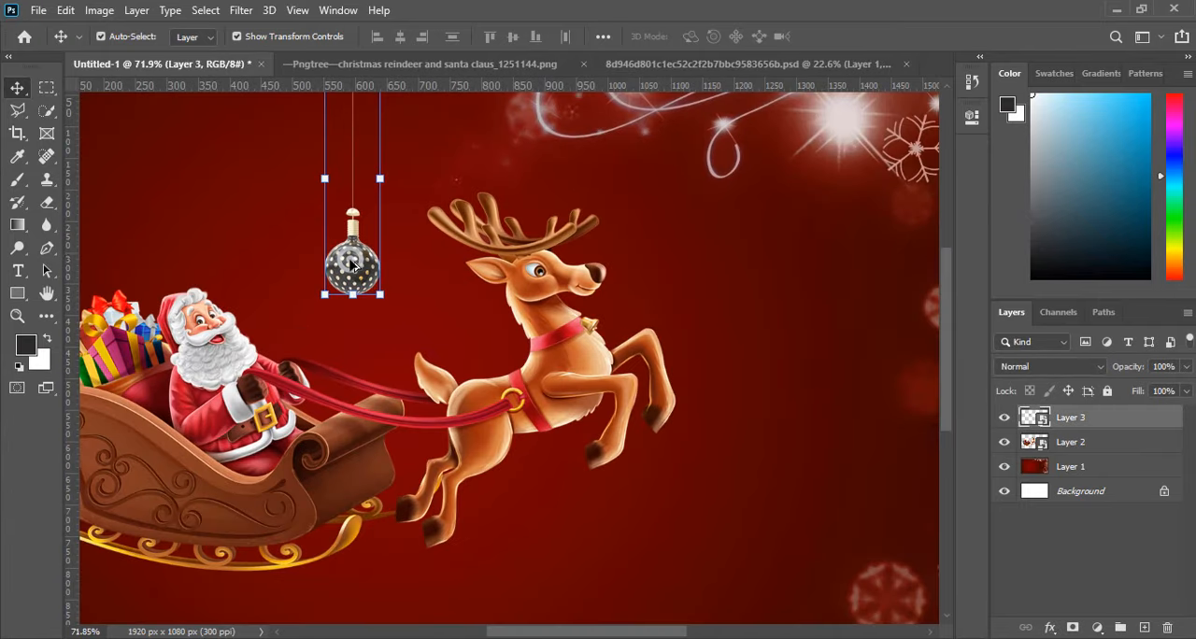
scroll(240, 115, down, 3)
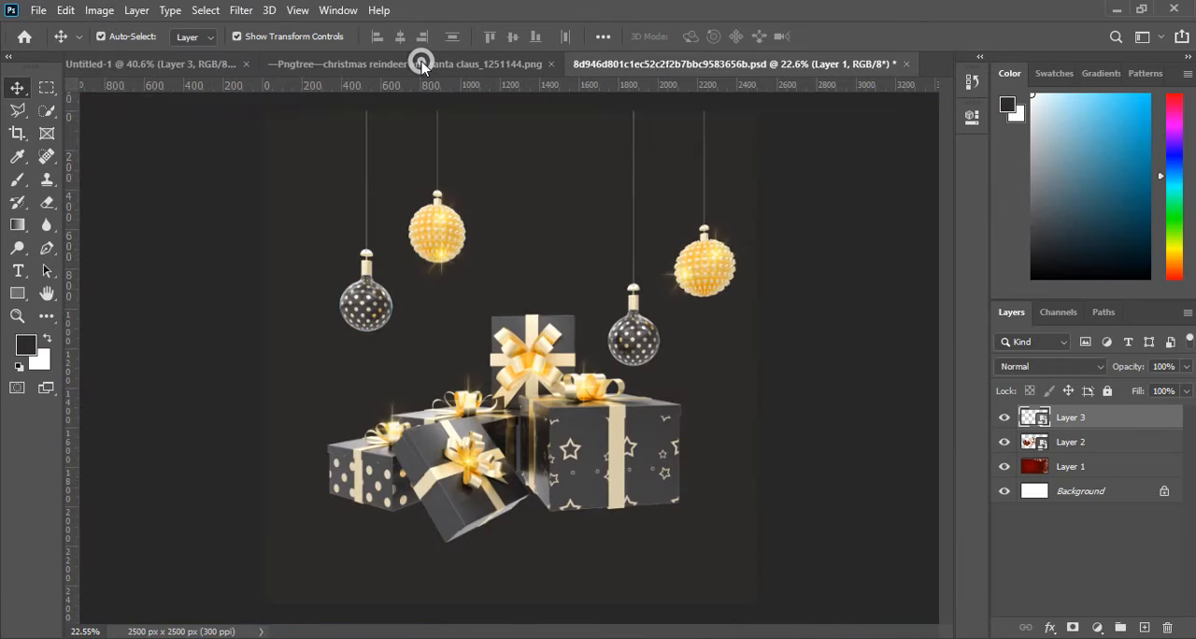
In the gift and ornament PSD, cut the left gold ornament and its string onto a separate layer.
click(425, 65)
click(719, 65)
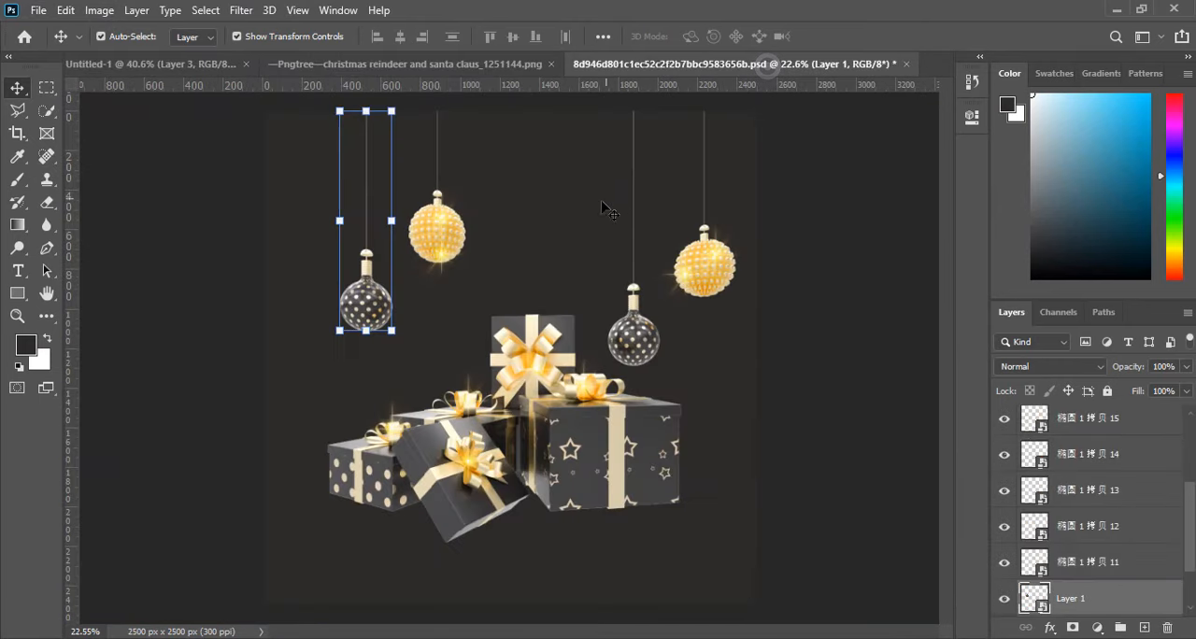
click(453, 238)
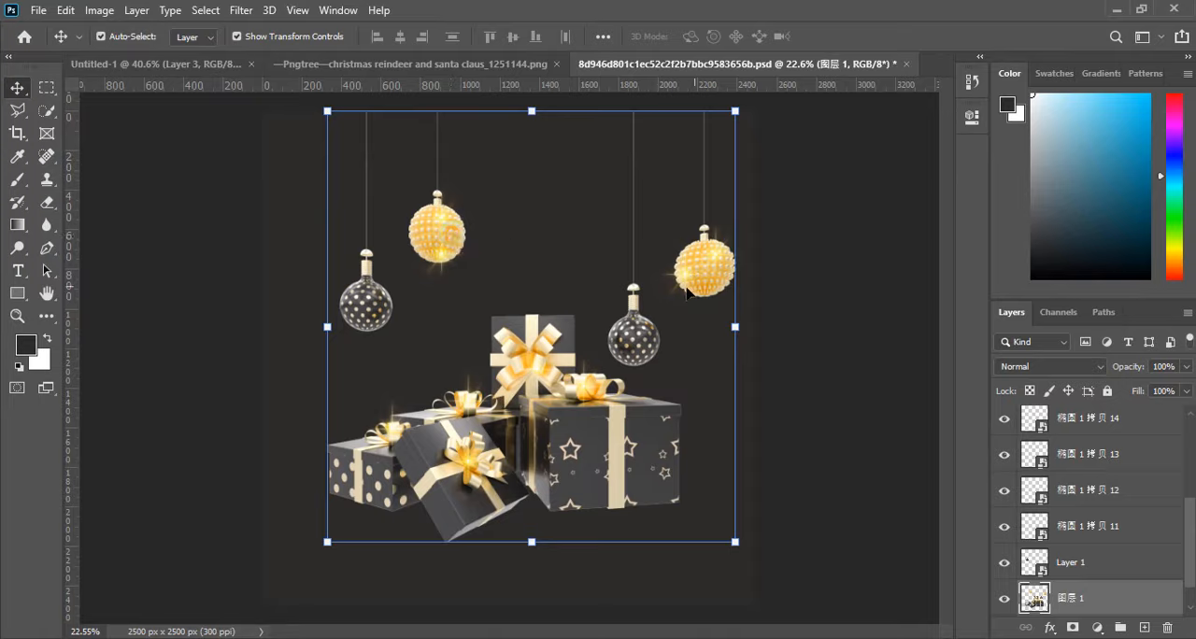
click(46, 87)
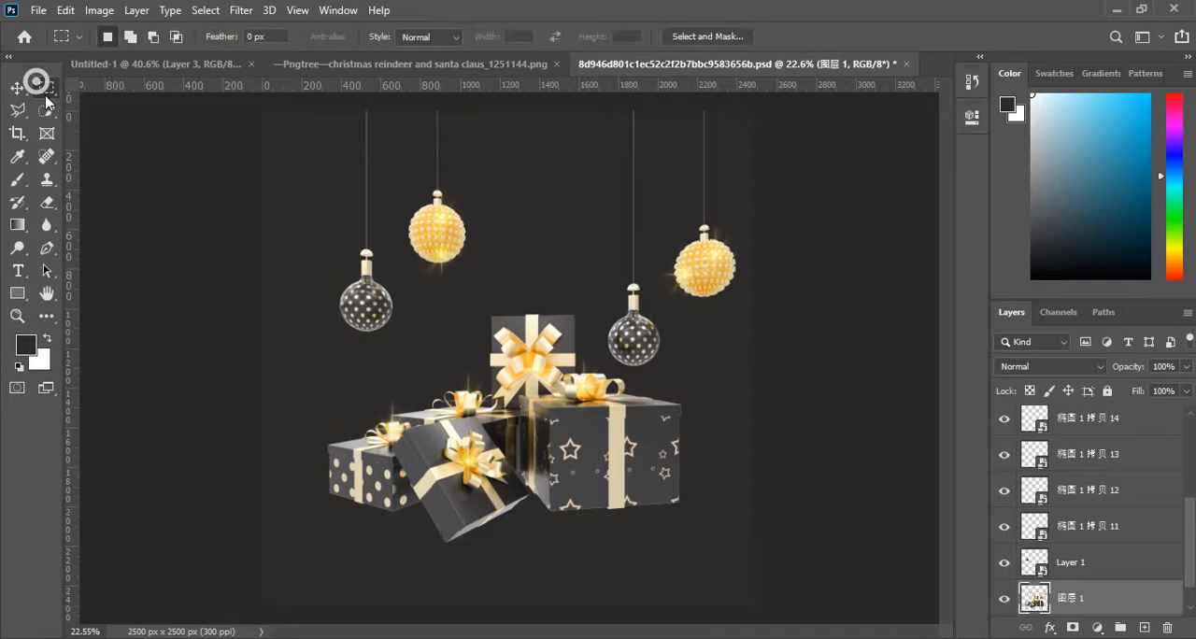
drag(422, 98, 496, 268)
drag(390, 101, 490, 278)
scroll(1133, 589, down, 1)
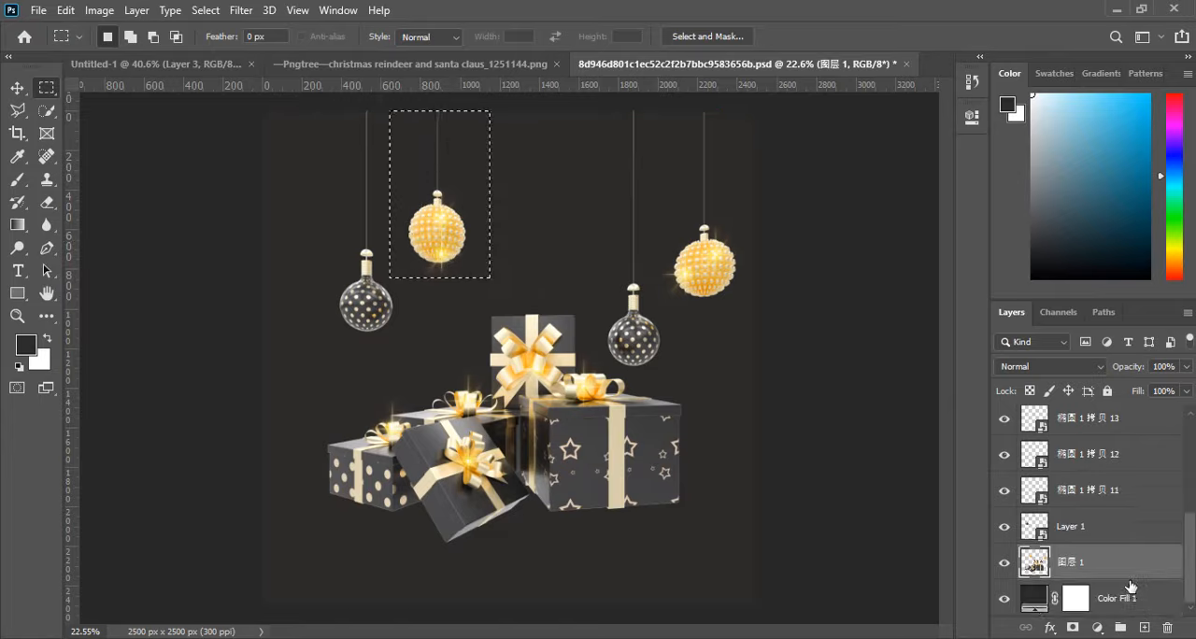
right_click(456, 208)
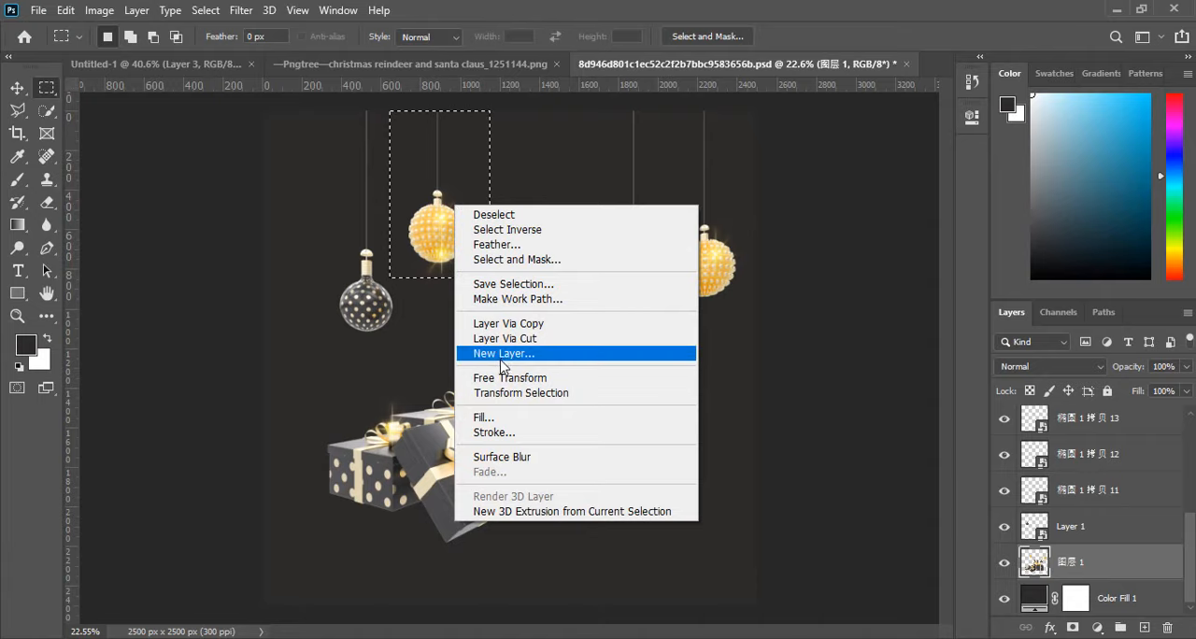
click(509, 340)
click(11, 86)
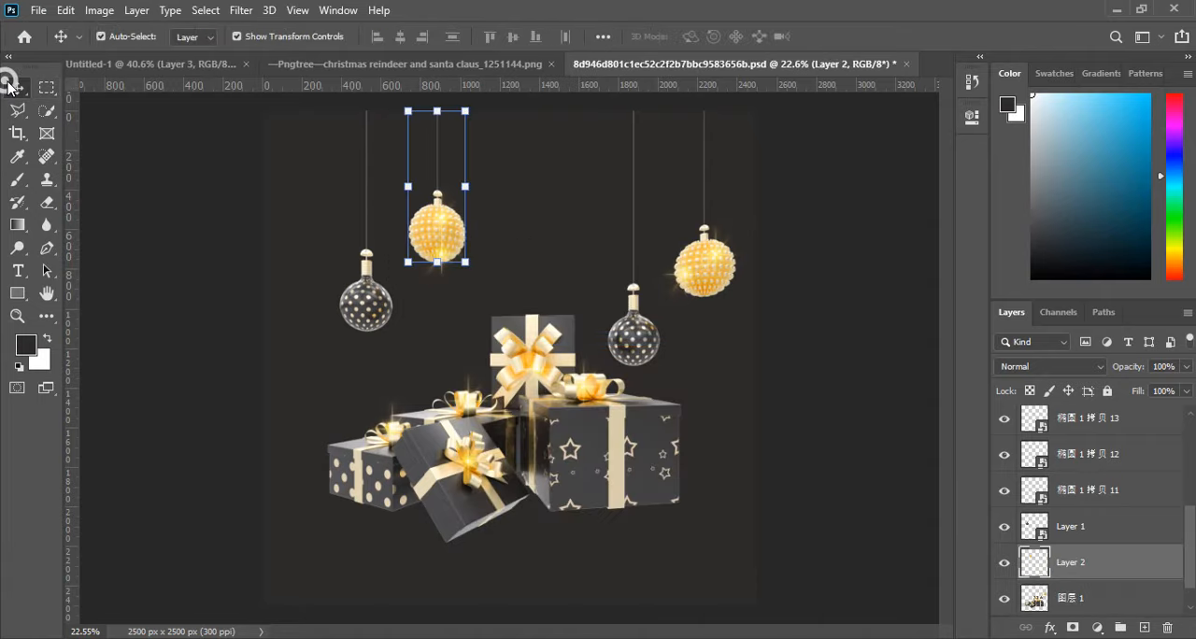
Copy the gold ornament's sparkle into Untitled-1, scale it to about 50.62% by 42.92%, and place it on the black ornament.
drag(442, 232, 382, 276)
drag(459, 346, 431, 296)
drag(371, 249, 388, 274)
mouse_move(449, 323)
mouse_down()
mouse_move(463, 340)
mouse_move(446, 321)
mouse_up()
click(852, 36)
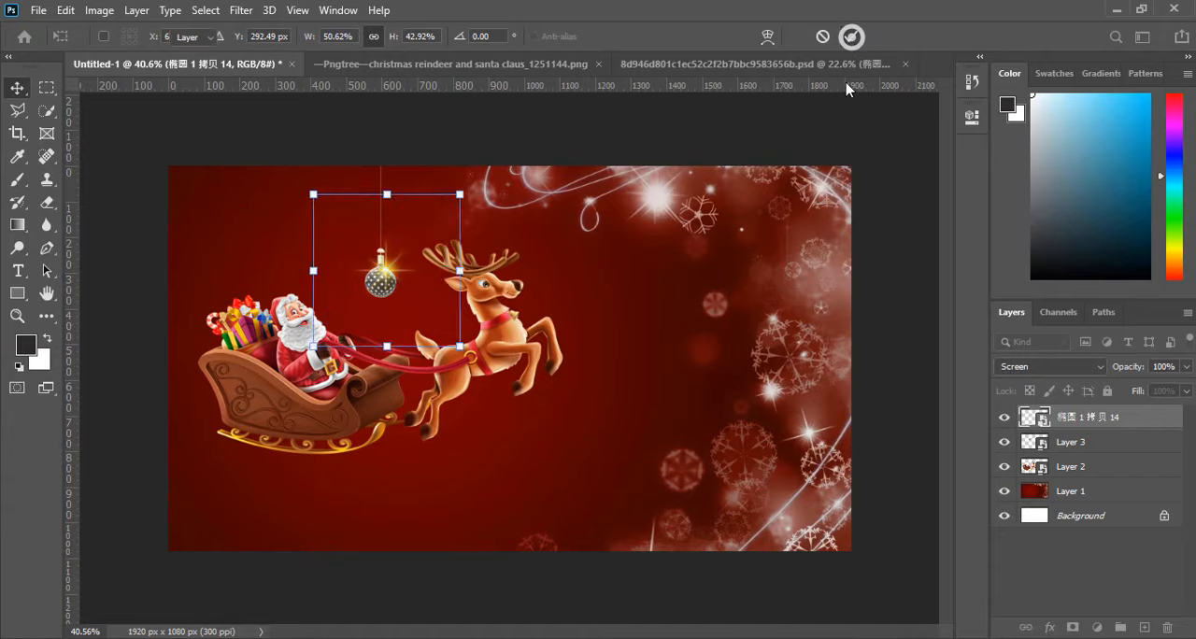
scroll(392, 280, up, 3)
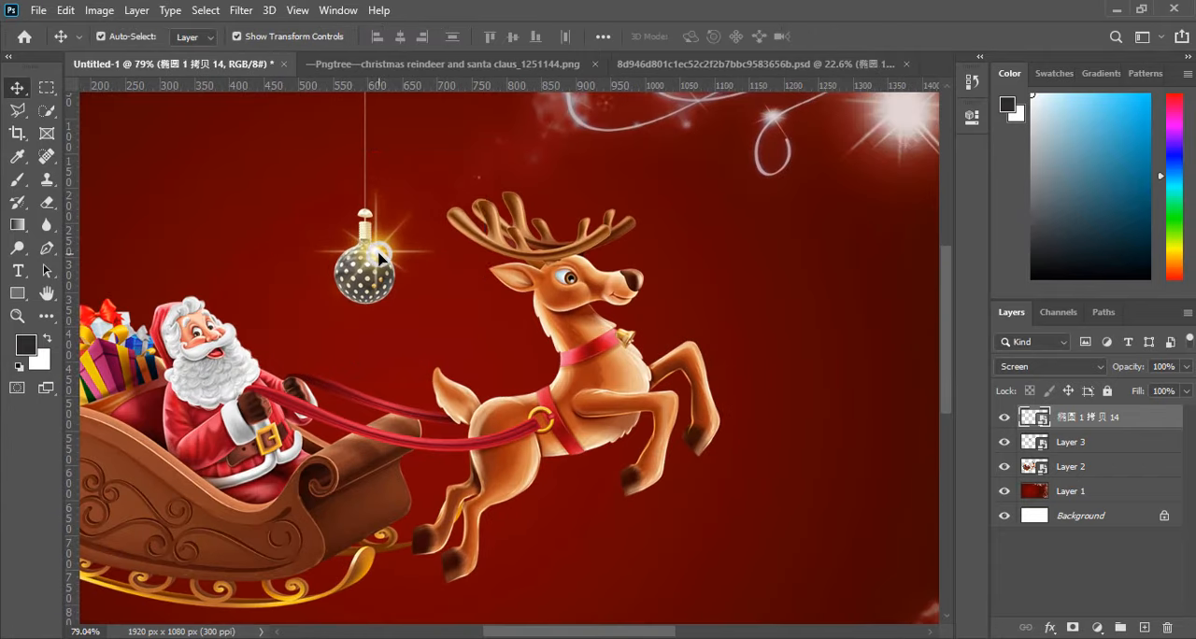
Duplicate the sparkle onto the front of the sleigh's gold runner and scale the copy to about 35.77% by 30.33%.
drag(391, 267, 400, 423)
scroll(308, 415, down, 3)
scroll(369, 400, up, 2)
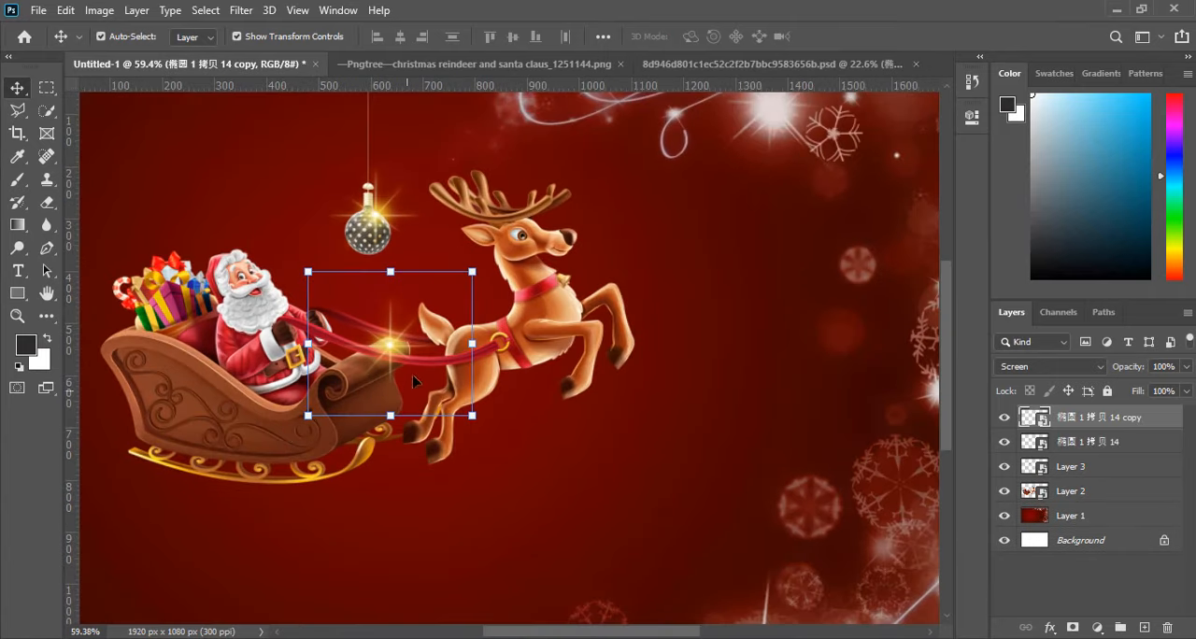
drag(393, 346, 365, 447)
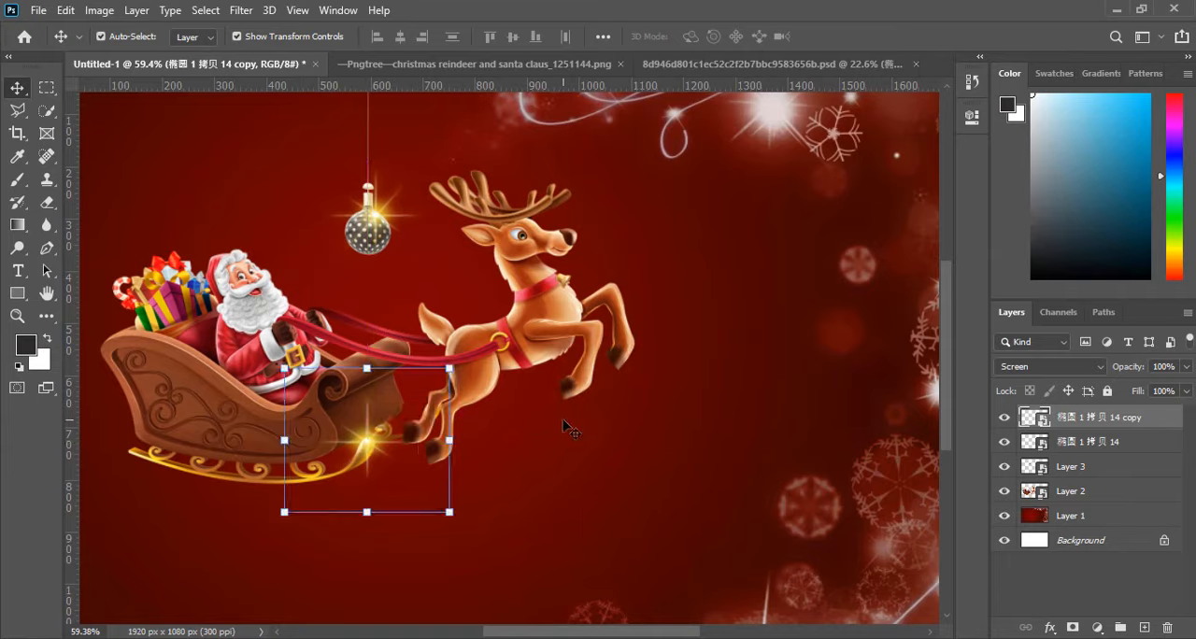
drag(450, 514, 402, 470)
drag(358, 420, 476, 382)
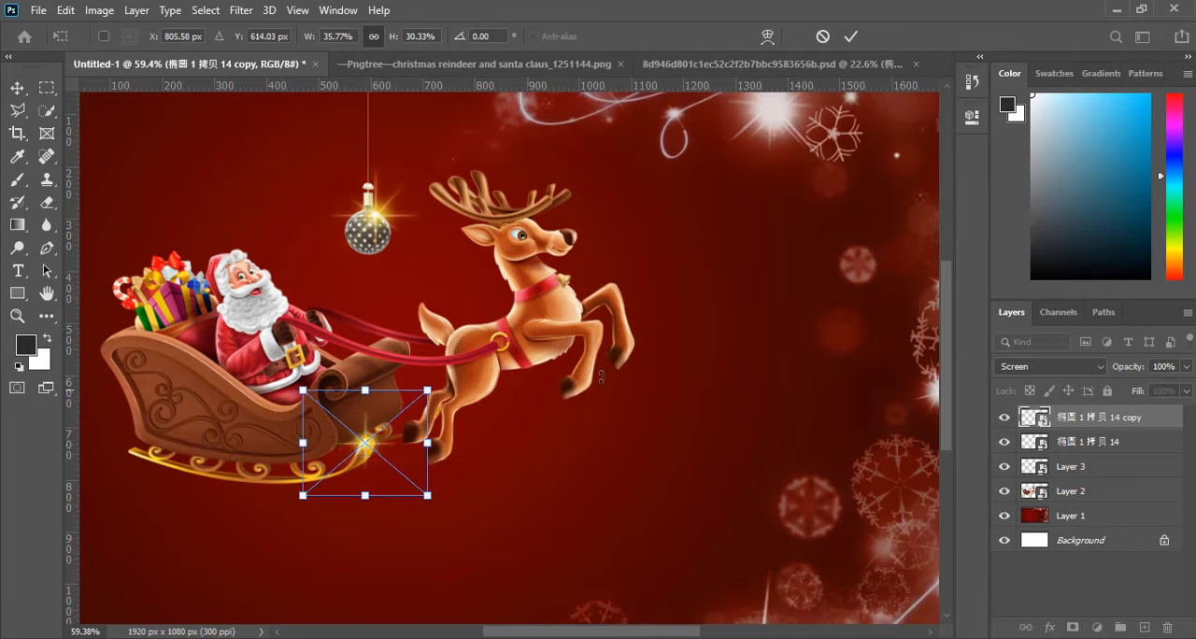
click(853, 38)
Duplicate the runner's sparkle onto the bell on the reindeer's collar and make the copy smaller.
drag(365, 447, 566, 281)
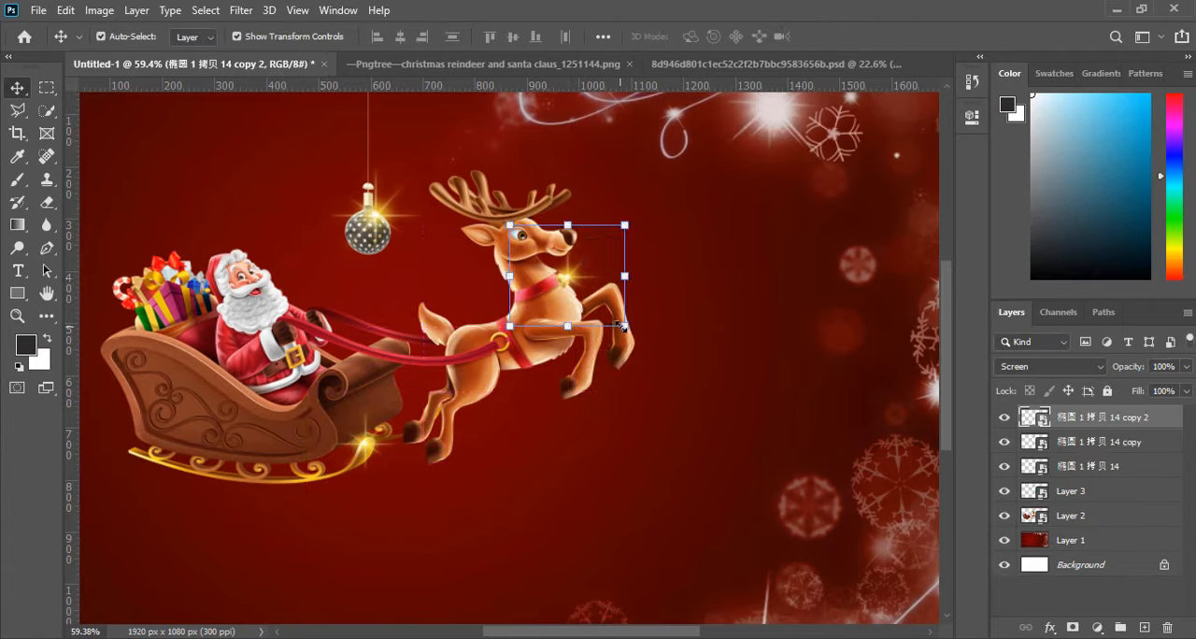
drag(627, 329, 567, 282)
click(851, 35)
click(762, 191)
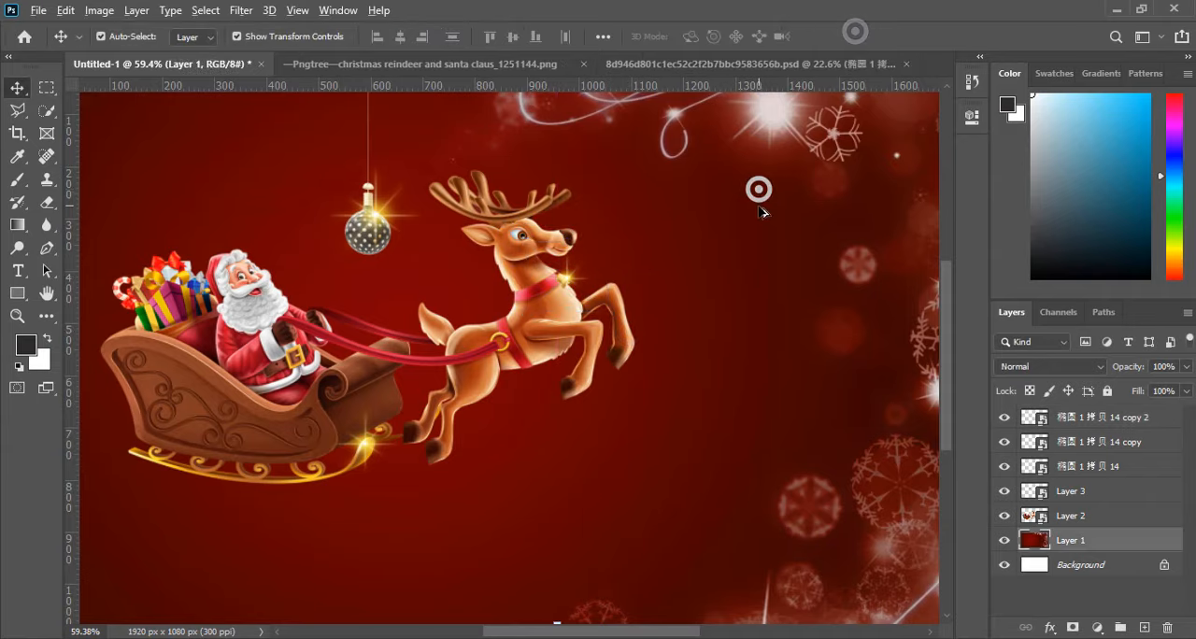
Copy the cut-out gold ornament layer from the gift and ornament PSD into Untitled-1, directly above the red background layer.
scroll(640, 304, down, 2)
scroll(390, 371, up, 1)
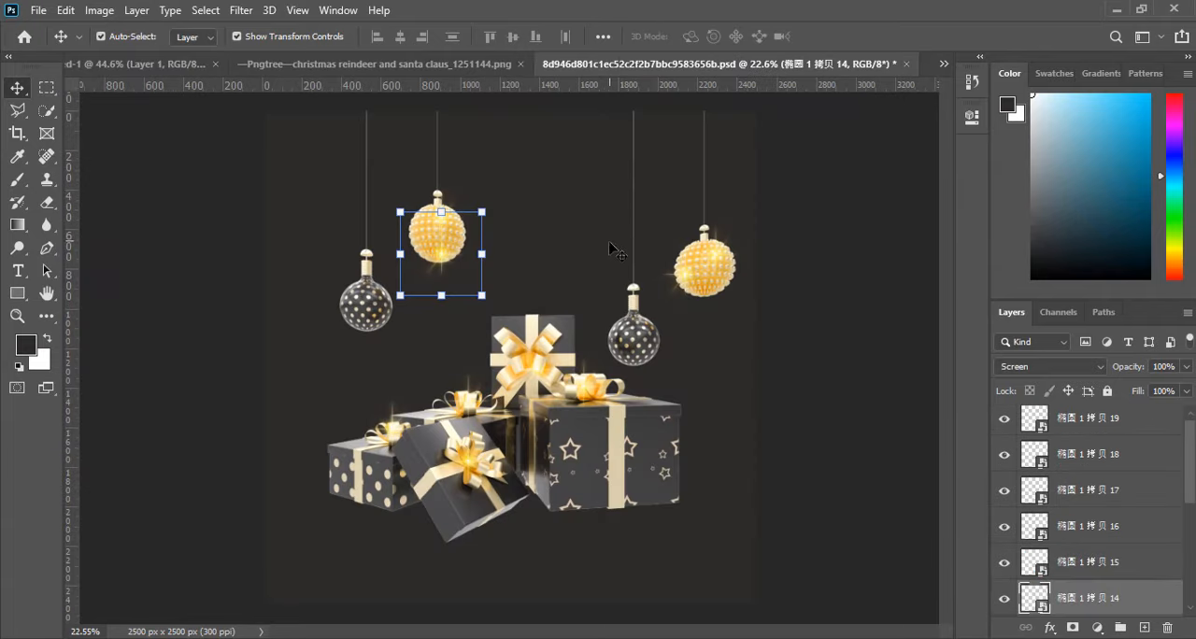
scroll(533, 280, down, 1)
click(457, 182)
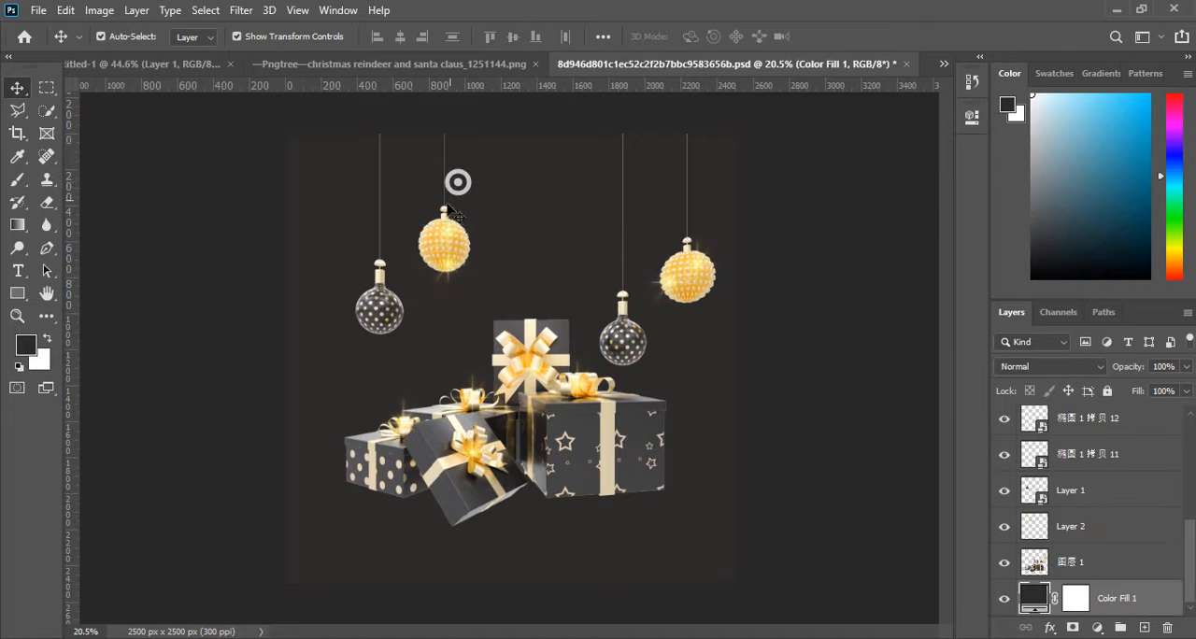
mouse_move(444, 236)
mouse_down()
mouse_move(430, 200)
mouse_move(363, 181)
mouse_move(477, 251)
mouse_move(444, 215)
mouse_up()
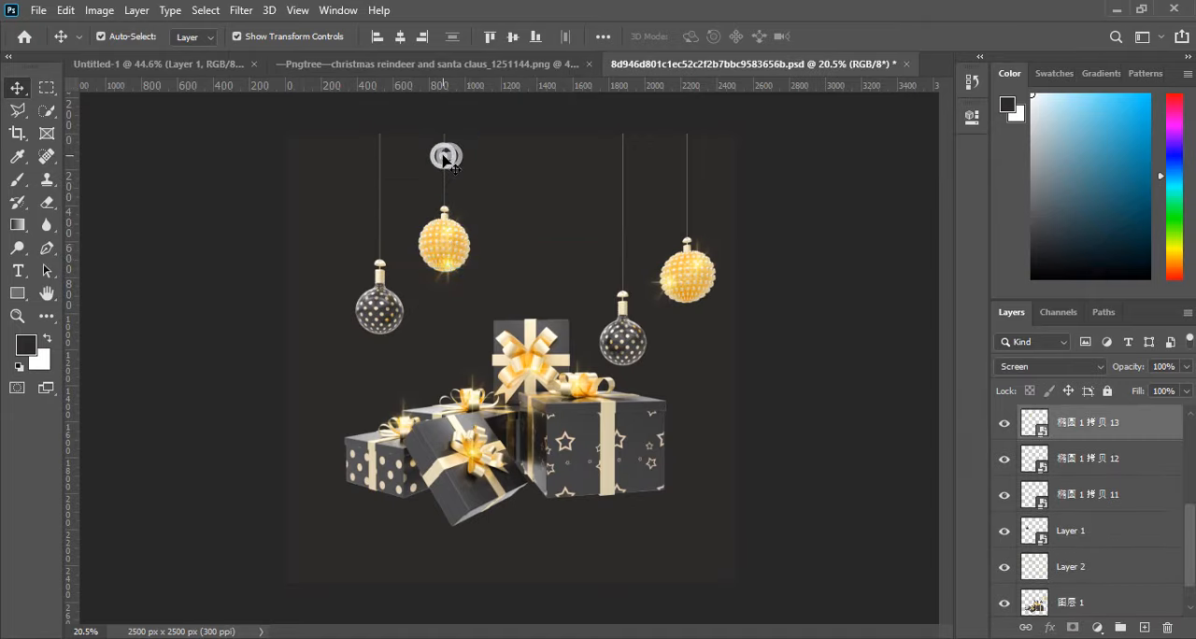
click(1088, 455)
scroll(1083, 550, down, 1)
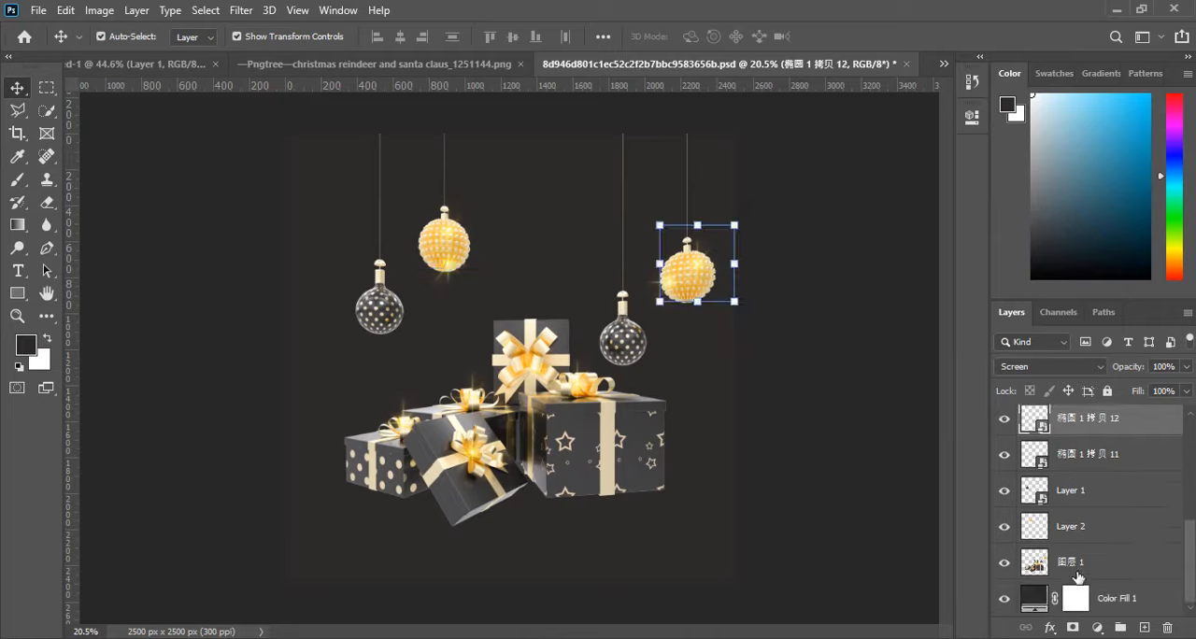
click(1093, 565)
click(1095, 528)
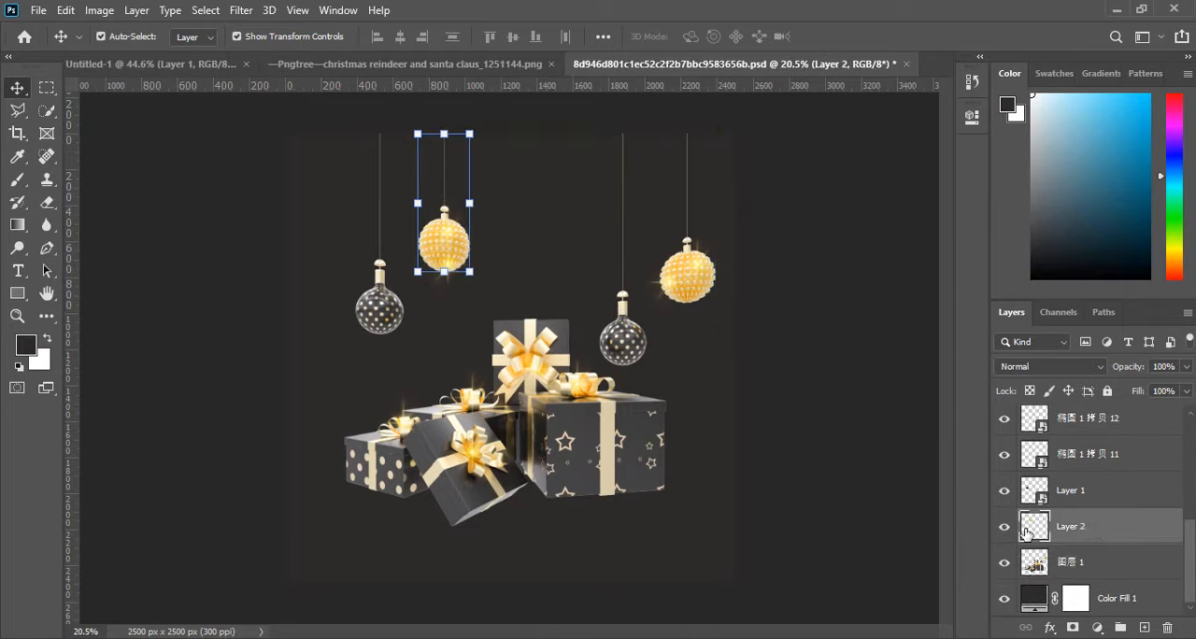
click(1000, 530)
click(1000, 531)
drag(1084, 533, 277, 219)
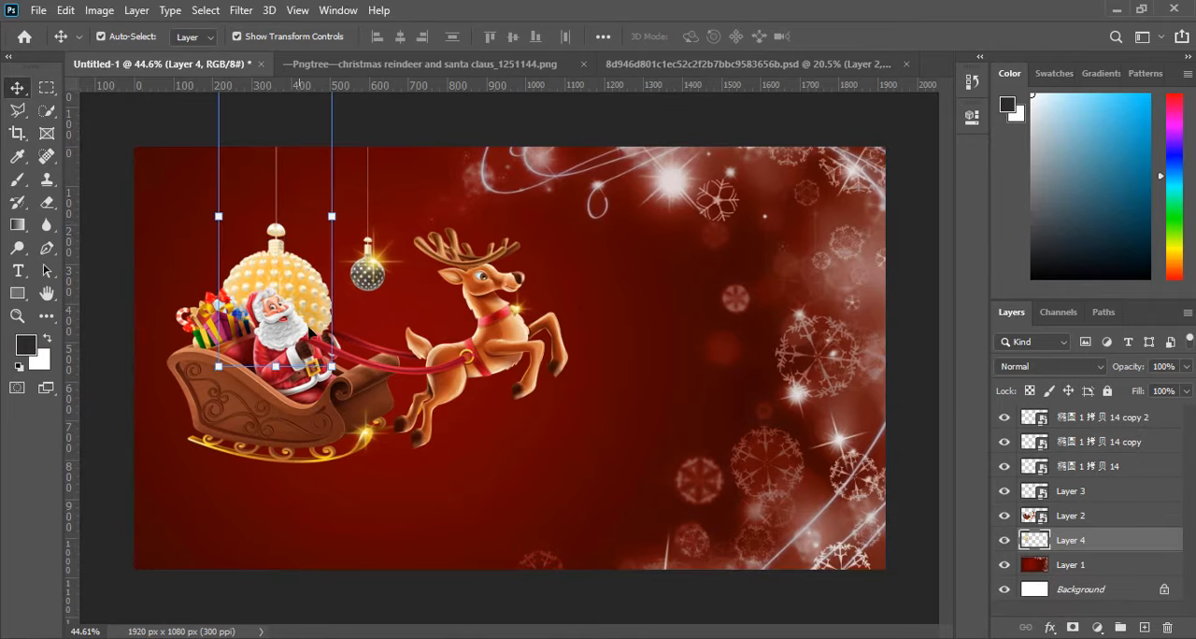
Shrink the gold ornament and hang it from the canvas's upper edge above Santa, beside the black ornament.
drag(332, 371, 288, 253)
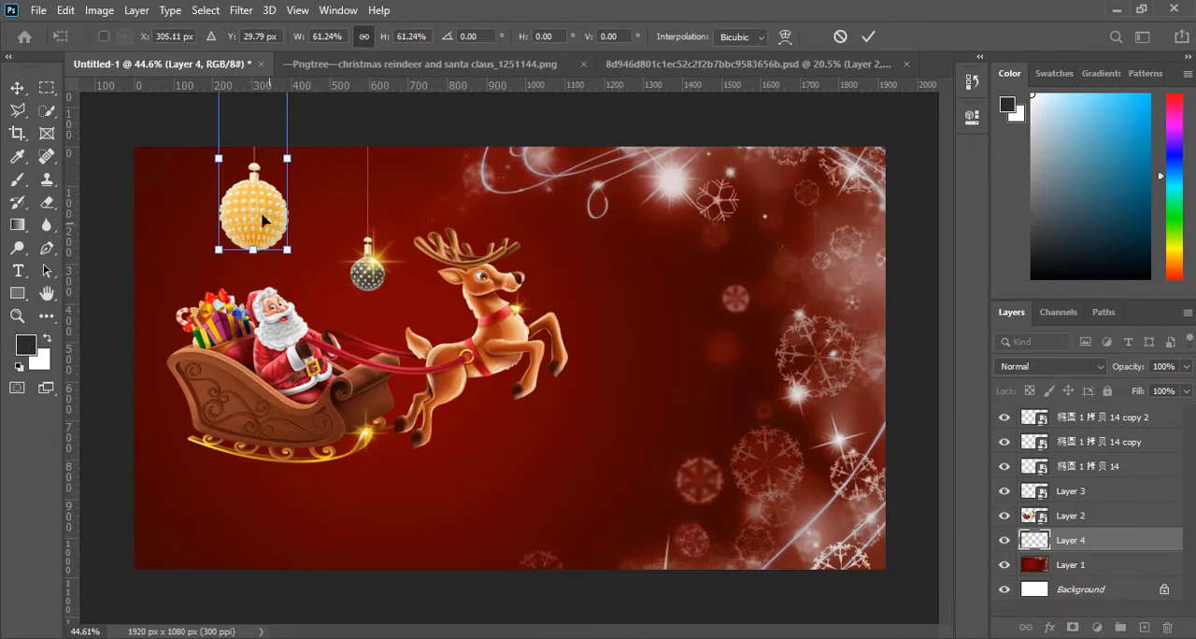
drag(260, 209, 278, 227)
drag(318, 278, 299, 248)
click(869, 37)
scroll(277, 266, up, 1)
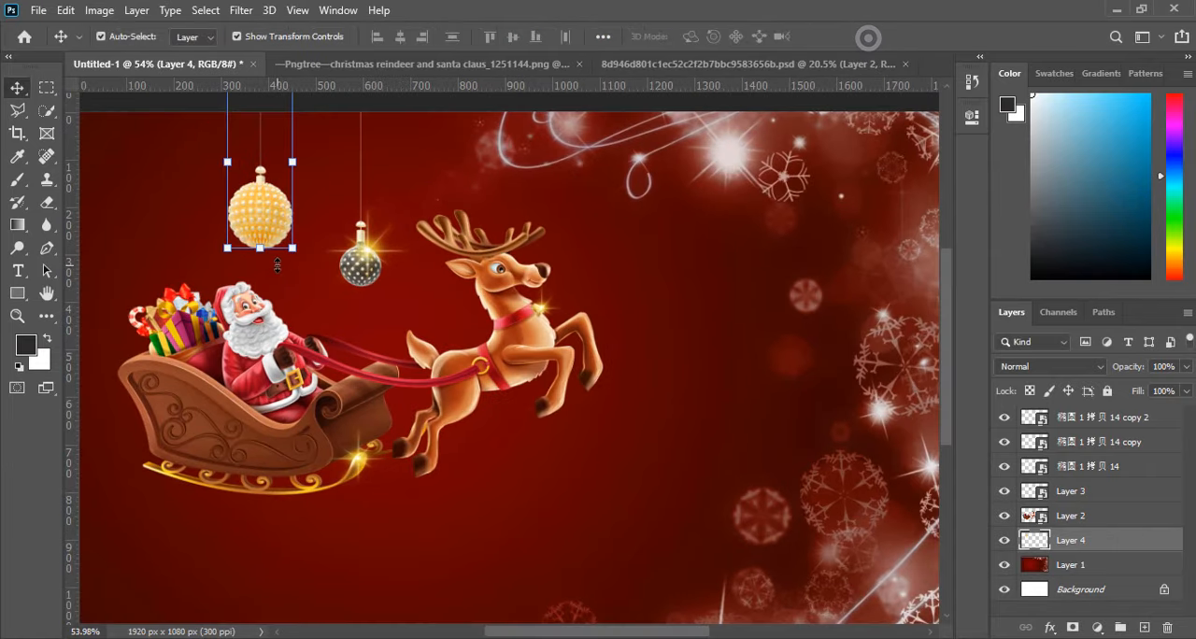
Duplicate the black ornament's sparkle onto the lower right edge of the gold ornament.
click(370, 252)
drag(370, 252, 285, 231)
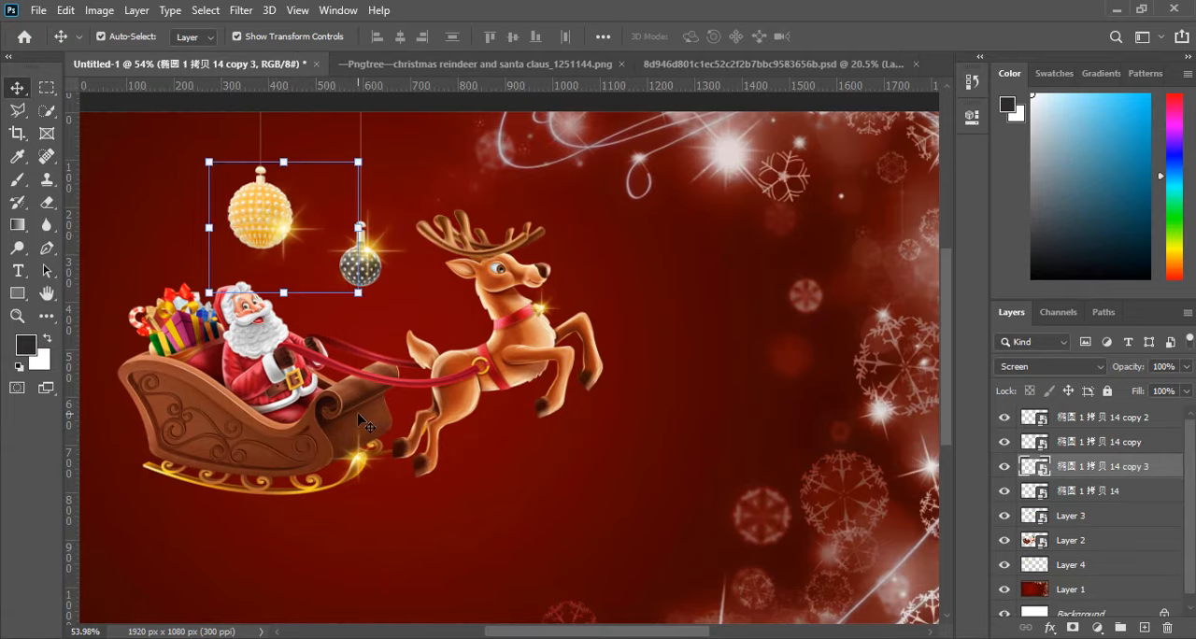
click(405, 479)
scroll(435, 476, down, 2)
scroll(249, 242, up, 1)
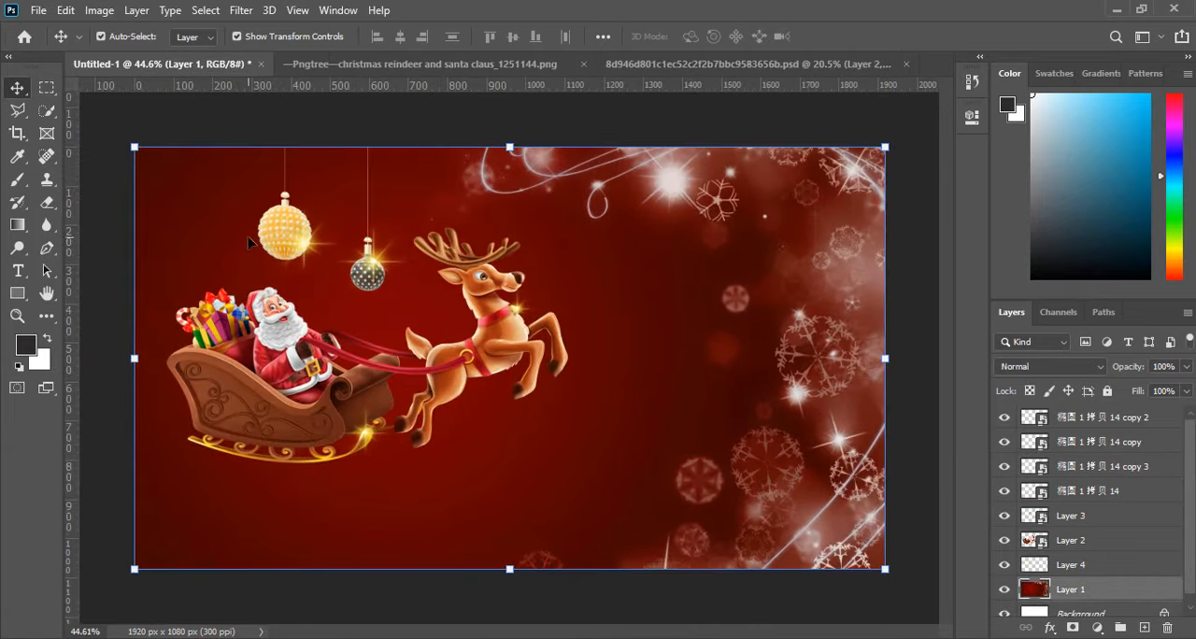
Group the black ornament's layer with its sparkle layer.
click(304, 246)
click(393, 292)
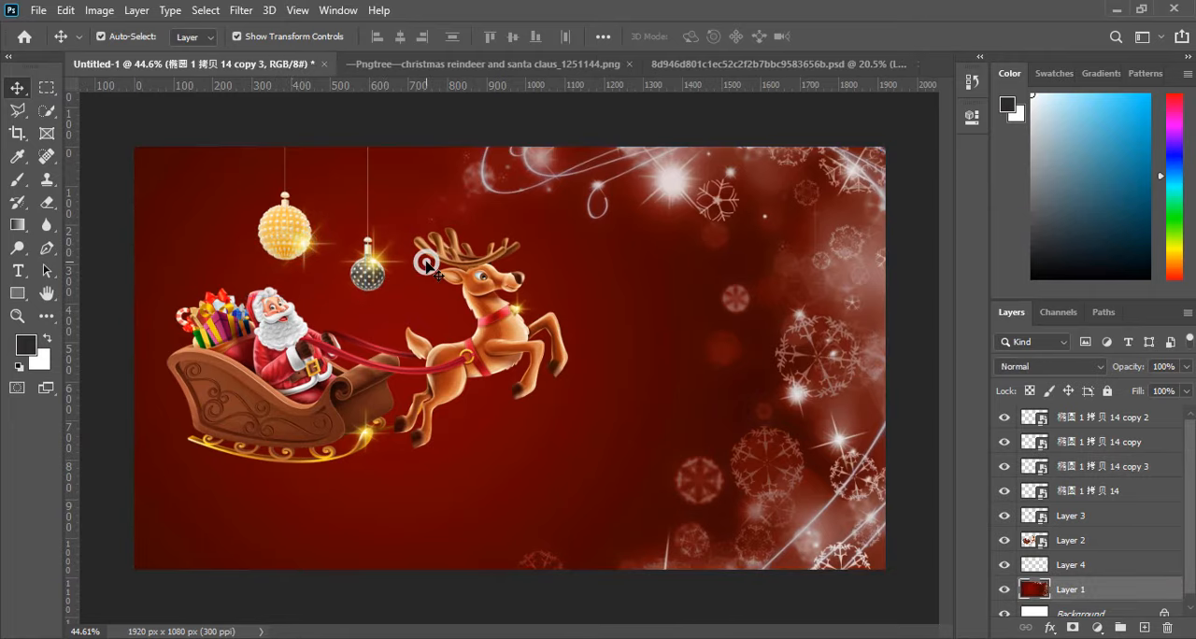
scroll(389, 293, up, 2)
click(356, 267)
shift+click(364, 248)
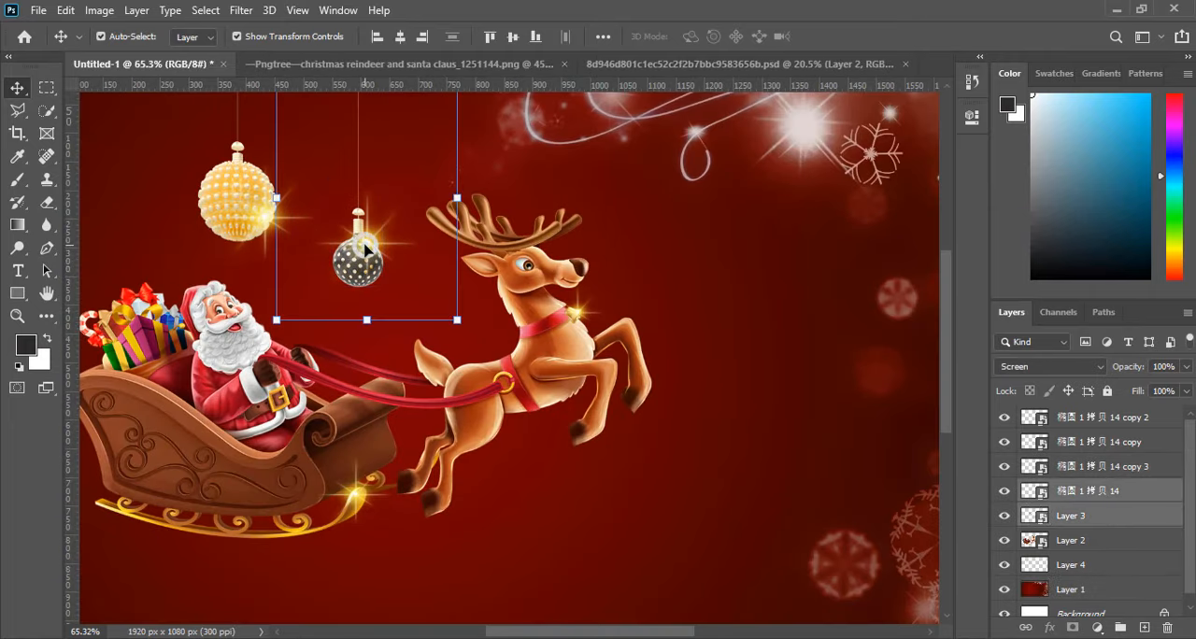
scroll(364, 248, down, 2)
click(1093, 511)
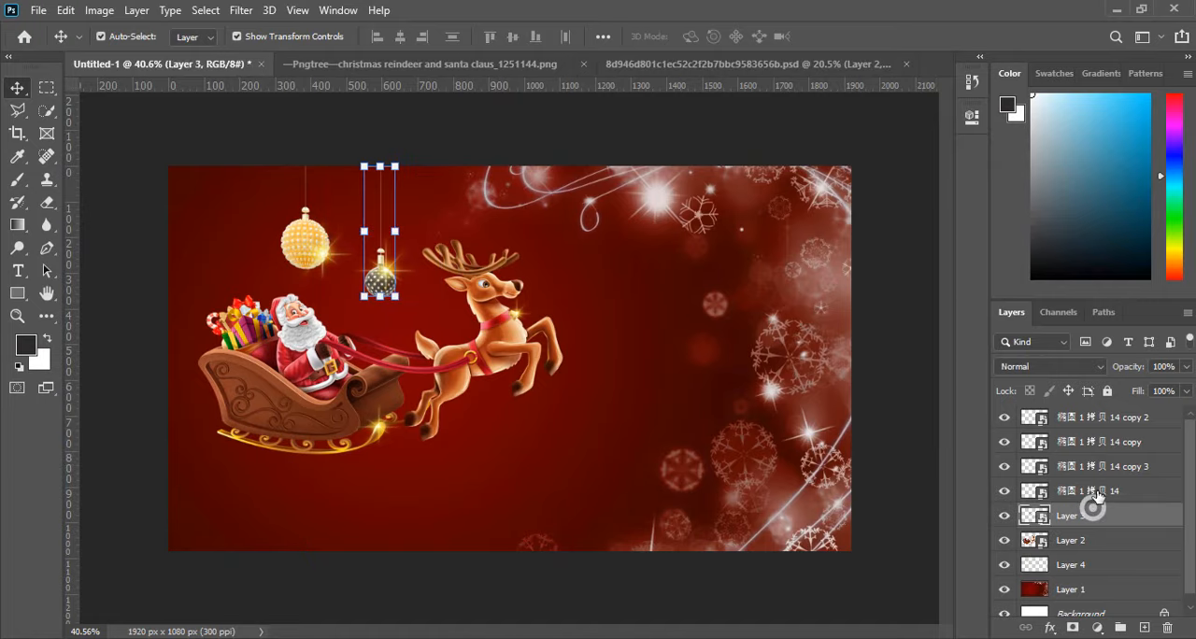
click(1097, 492)
click(1093, 514)
shift+click(1094, 493)
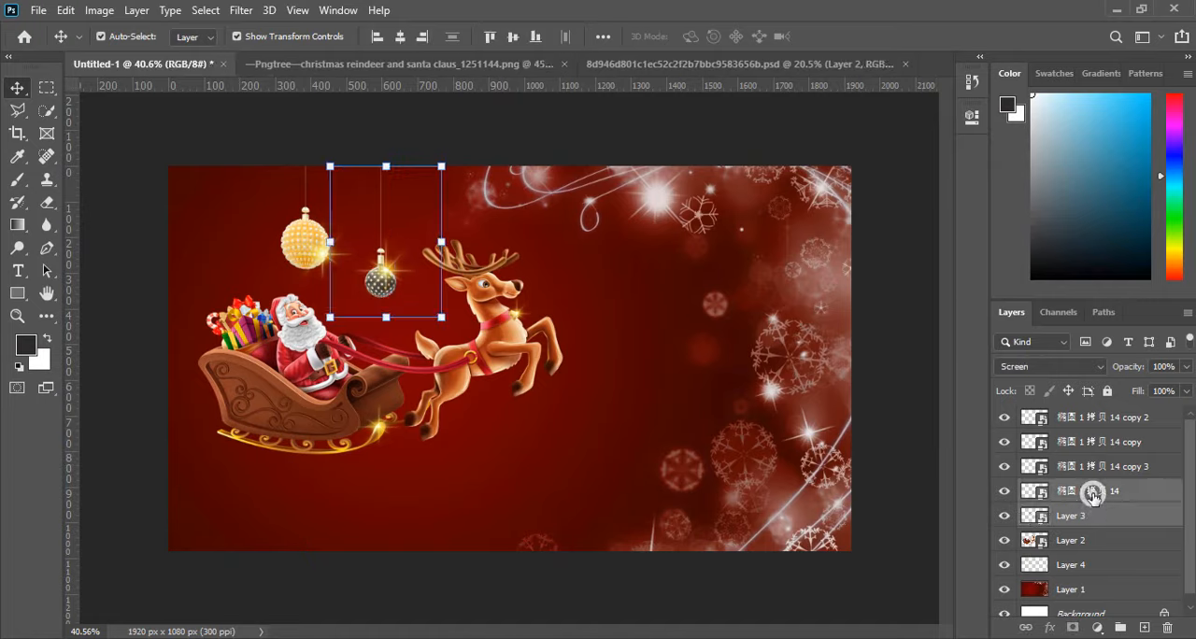
key(ctrl+g)
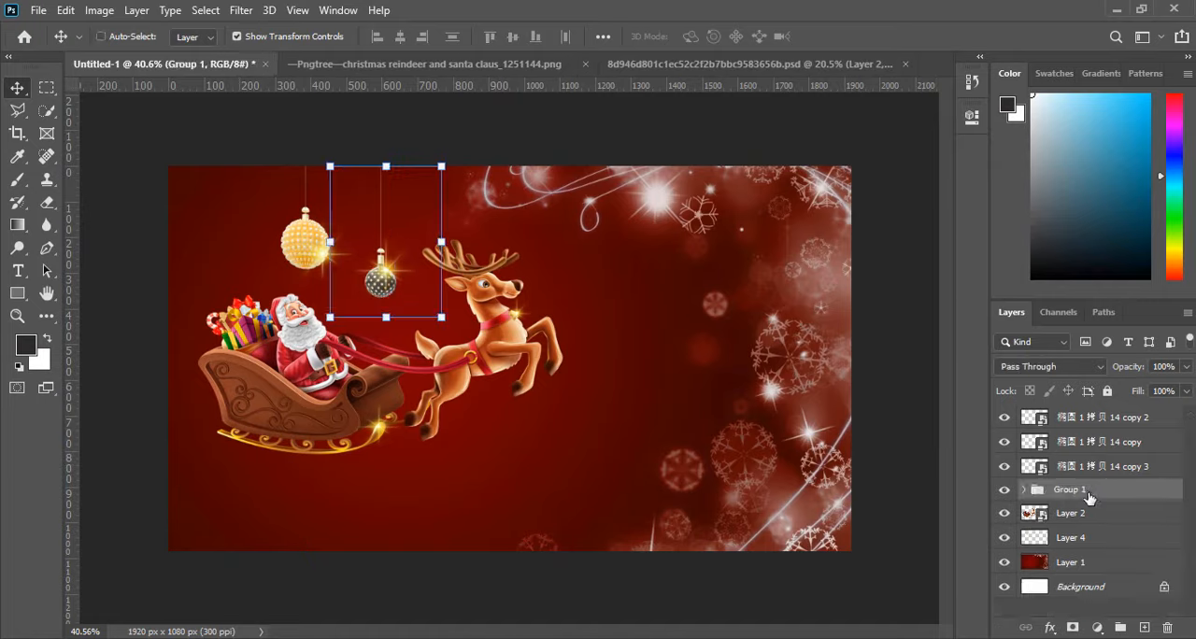
Duplicate the black ornament group, move the copy to the far side of the gold ornament, and scale it to about 80.77%.
key(ctrl+j)
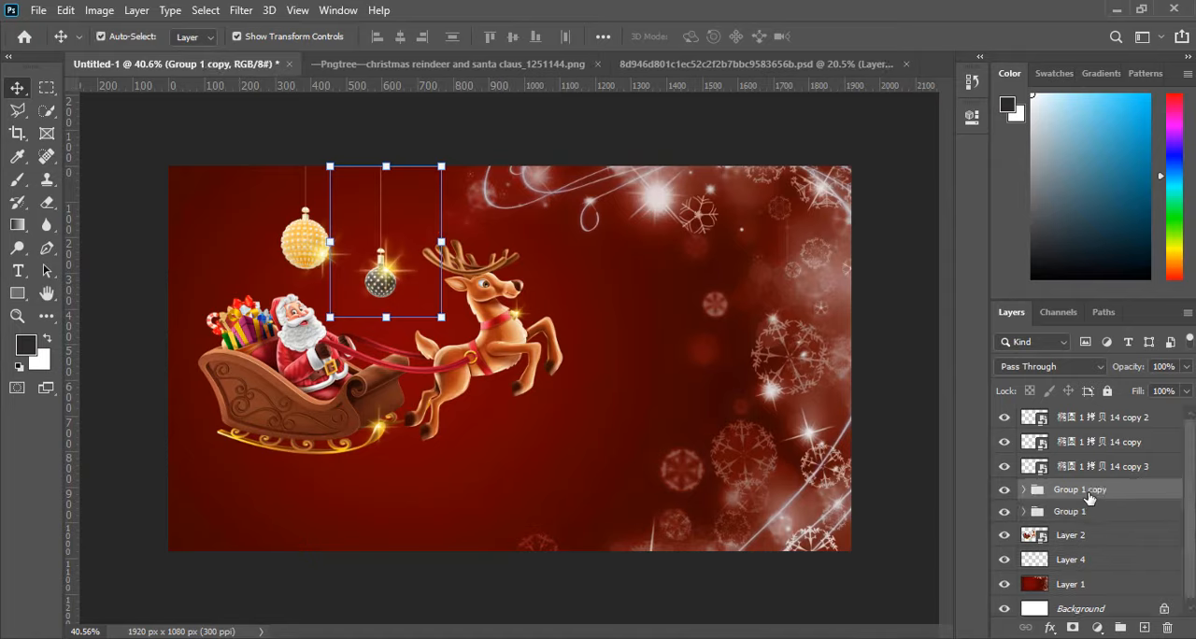
key(shift+Left)
key(shift+Left)
key(shift+Left)
key(shift+Left)
key(shift+Left)
key(shift+Left)
key(shift+Left)
key(shift+Left)
key(shift+Left)
key(shift+Left)
key(shift+Left)
key(shift+Left)
key(shift+Left)
key(shift+Left)
key(shift+Left)
key(shift+Left)
key(shift+Left)
key(shift+Left)
key(shift+Left)
key(shift+Left)
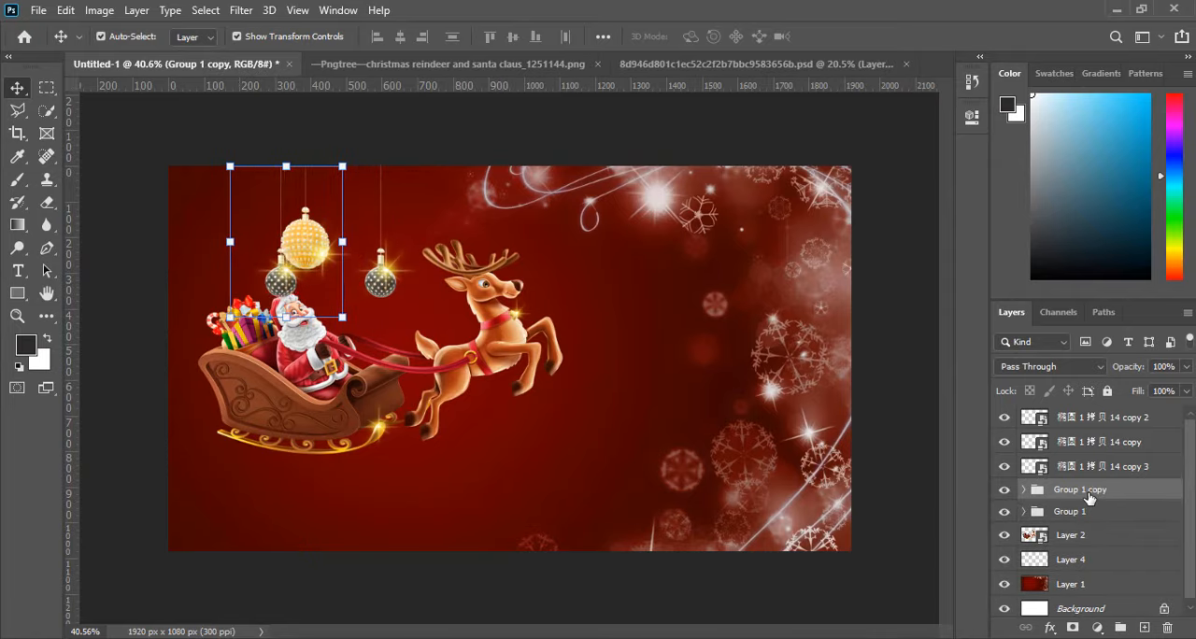
key(shift+Left)
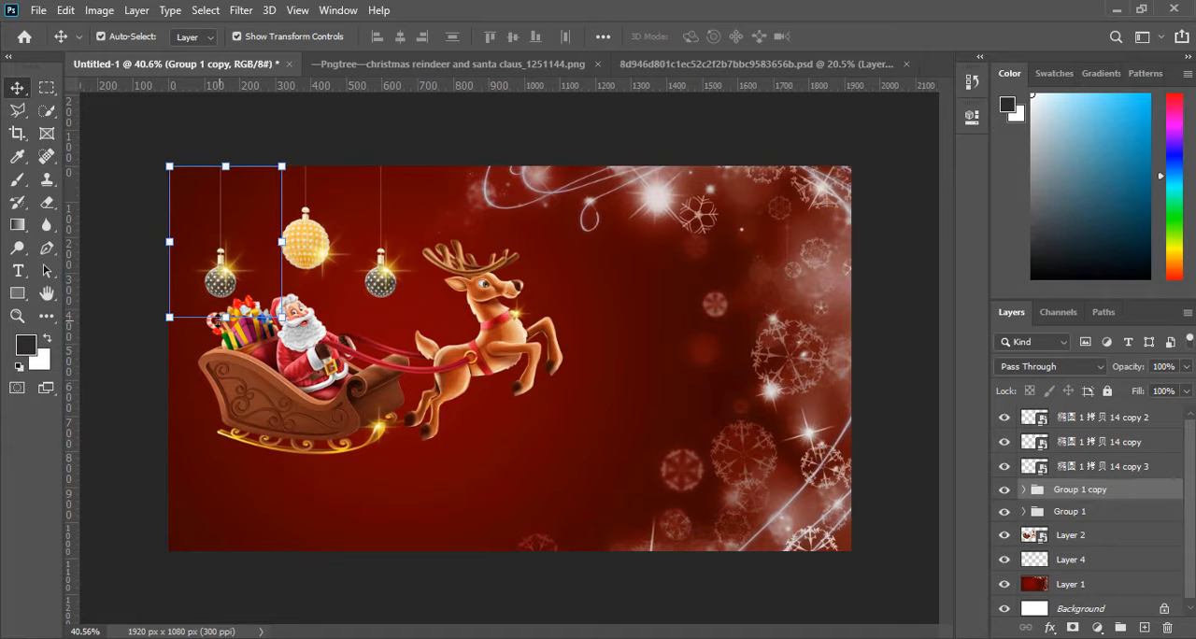
click(165, 319)
drag(163, 319, 192, 287)
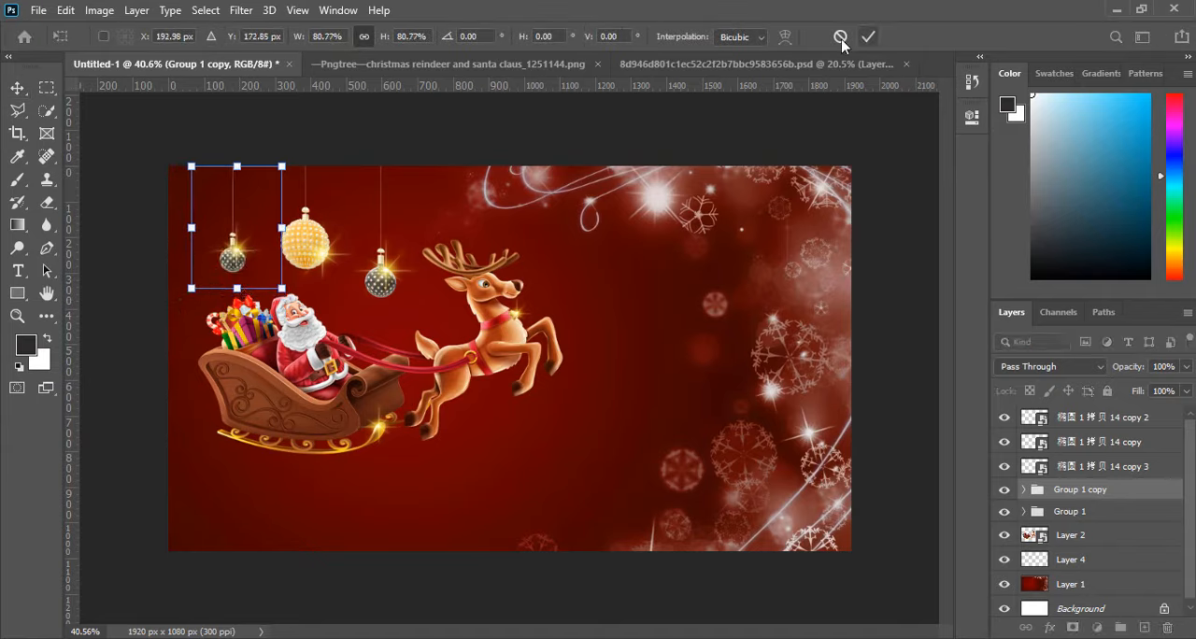
click(868, 36)
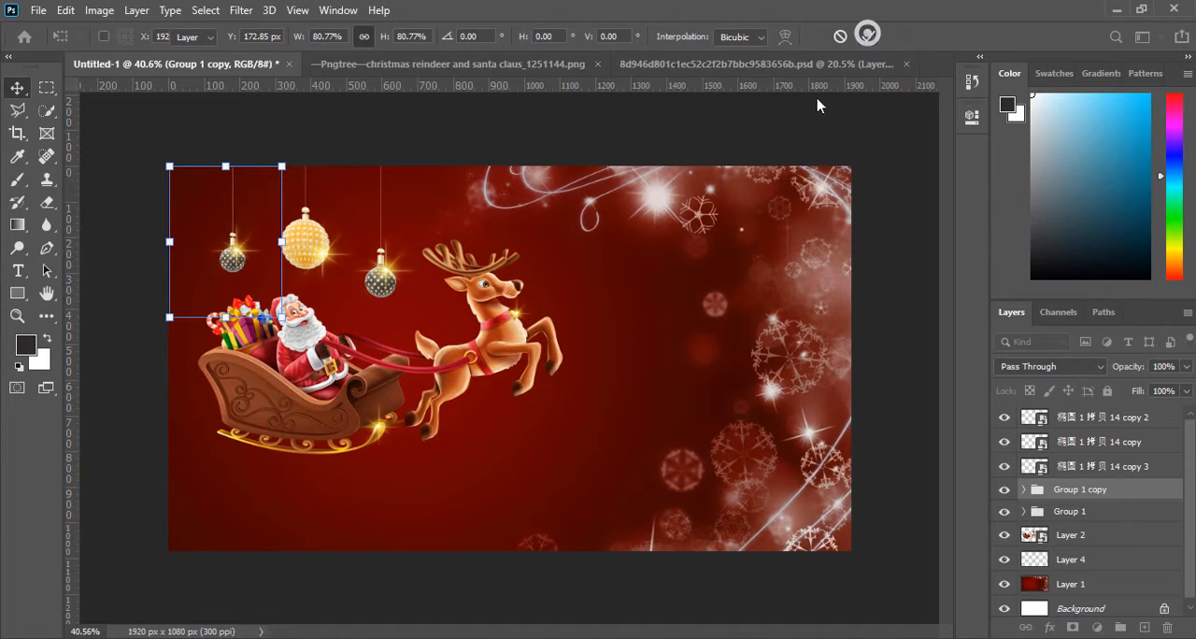
Move the gold ornament's sparkle up to the ornament's upper right edge.
click(327, 264)
drag(322, 257, 320, 242)
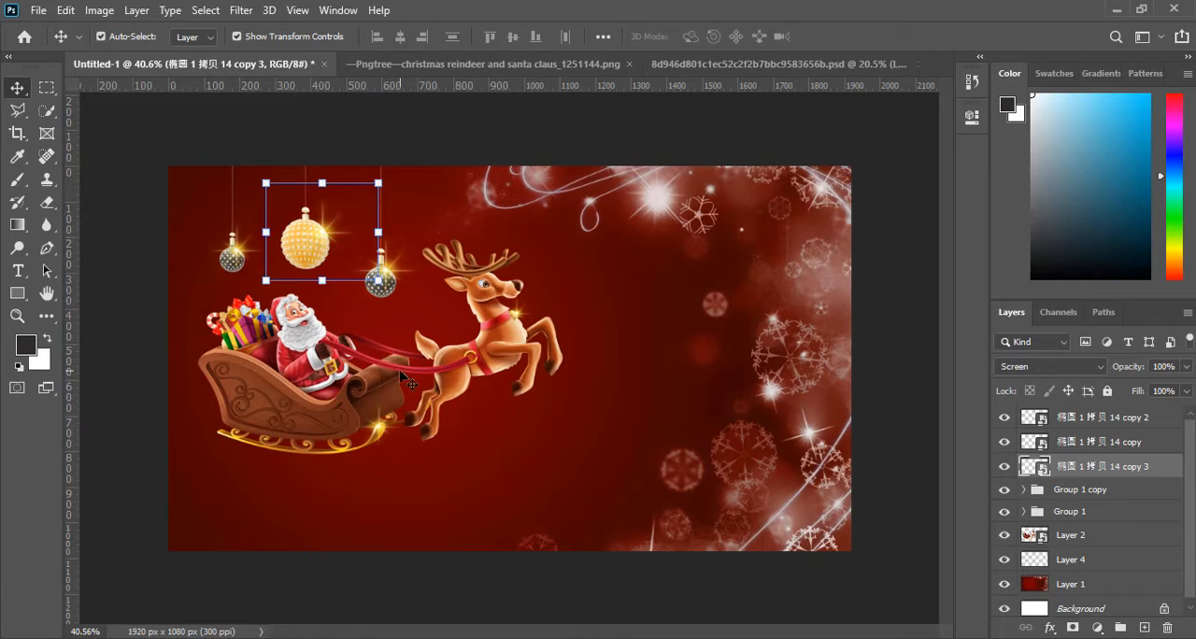
click(407, 299)
Scale the sparkle of the black ornament nearest the reindeer to about 20.93% by 17.75% and place it on the ornament's upper right edge.
click(388, 273)
scroll(386, 272, up, 5)
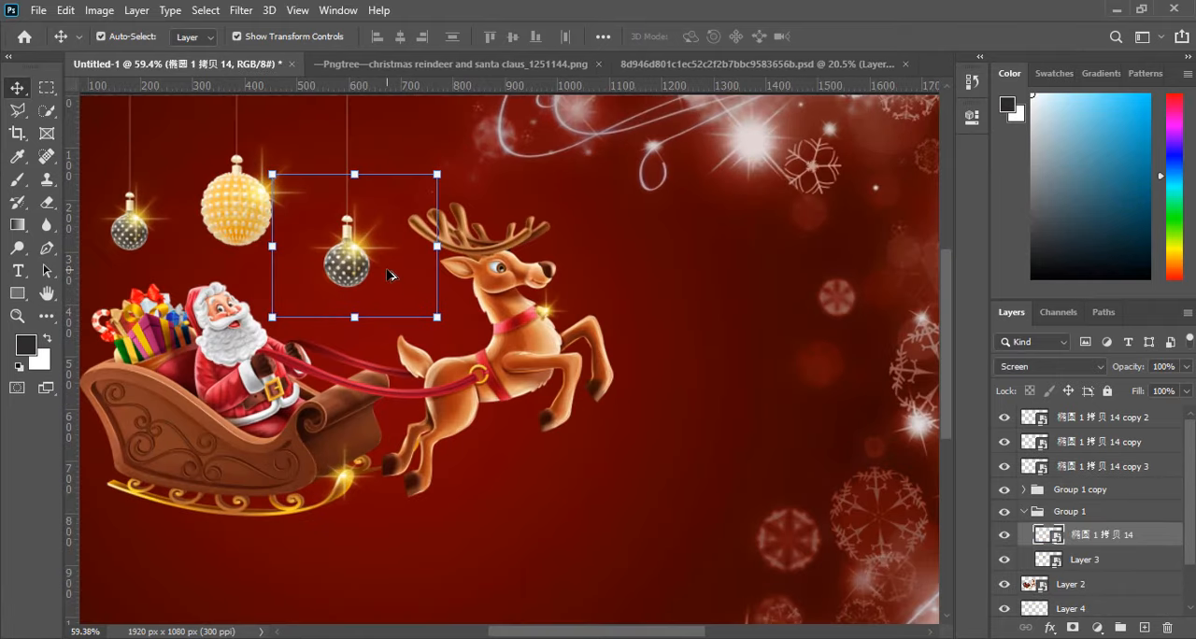
drag(468, 118, 302, 241)
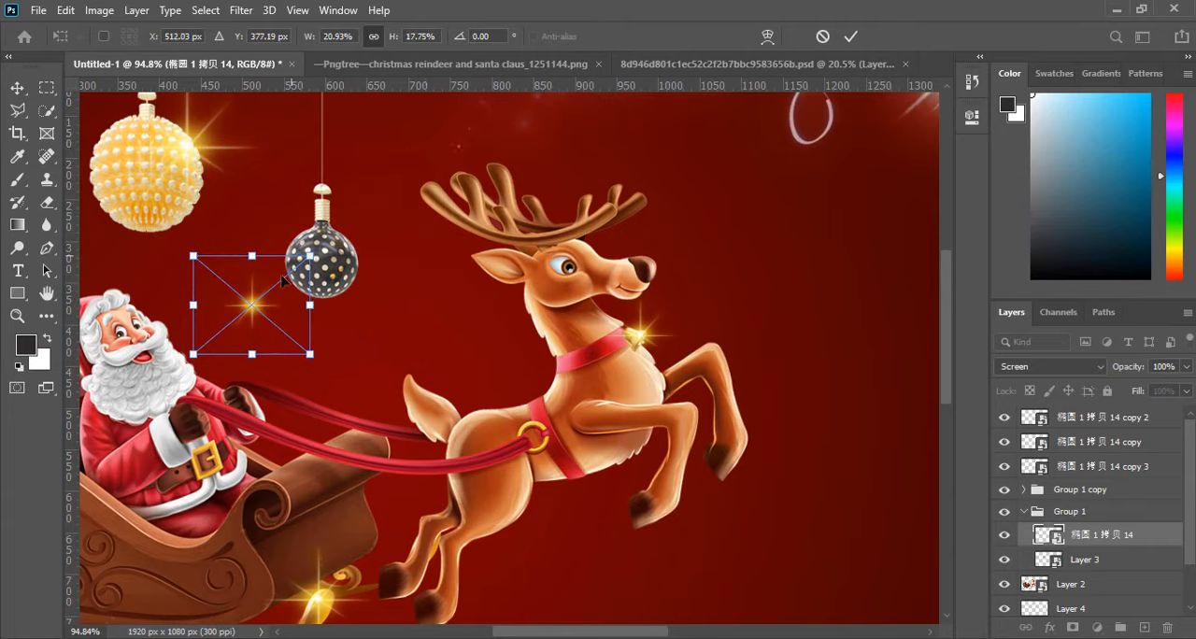
drag(261, 299, 343, 233)
click(850, 35)
click(689, 187)
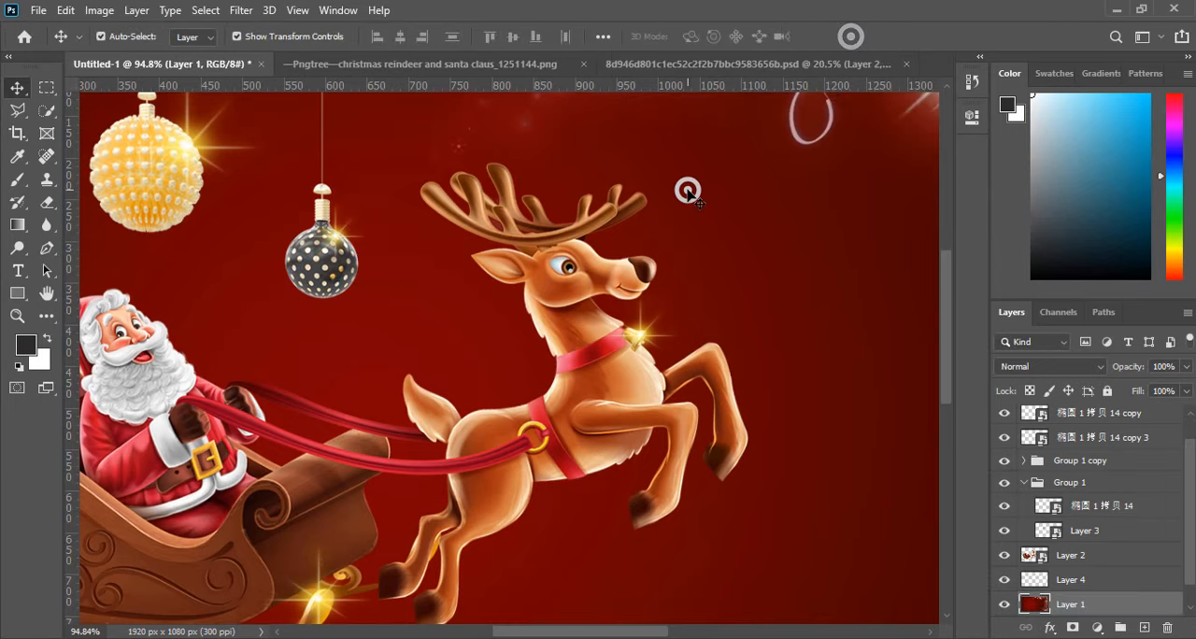
scroll(688, 187, down, 5)
scroll(199, 338, up, 2)
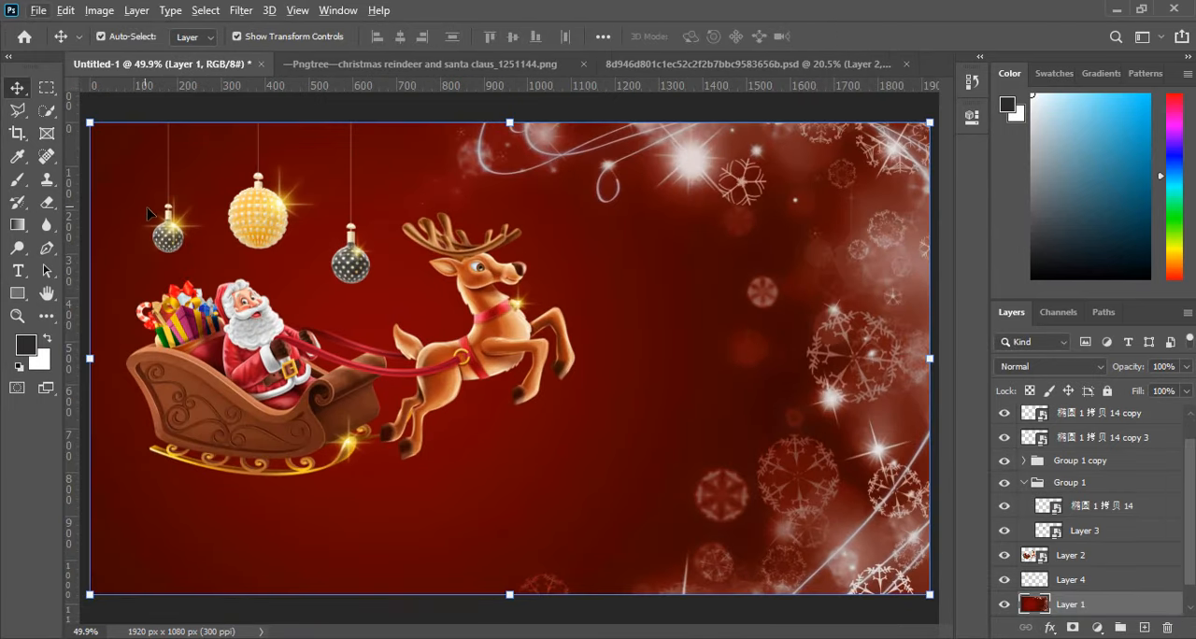
Scale the smaller black ornament's sparkle to about 31.33% by 26.54% and place it over that ornament.
click(176, 230)
drag(118, 175, 141, 199)
drag(187, 237, 178, 229)
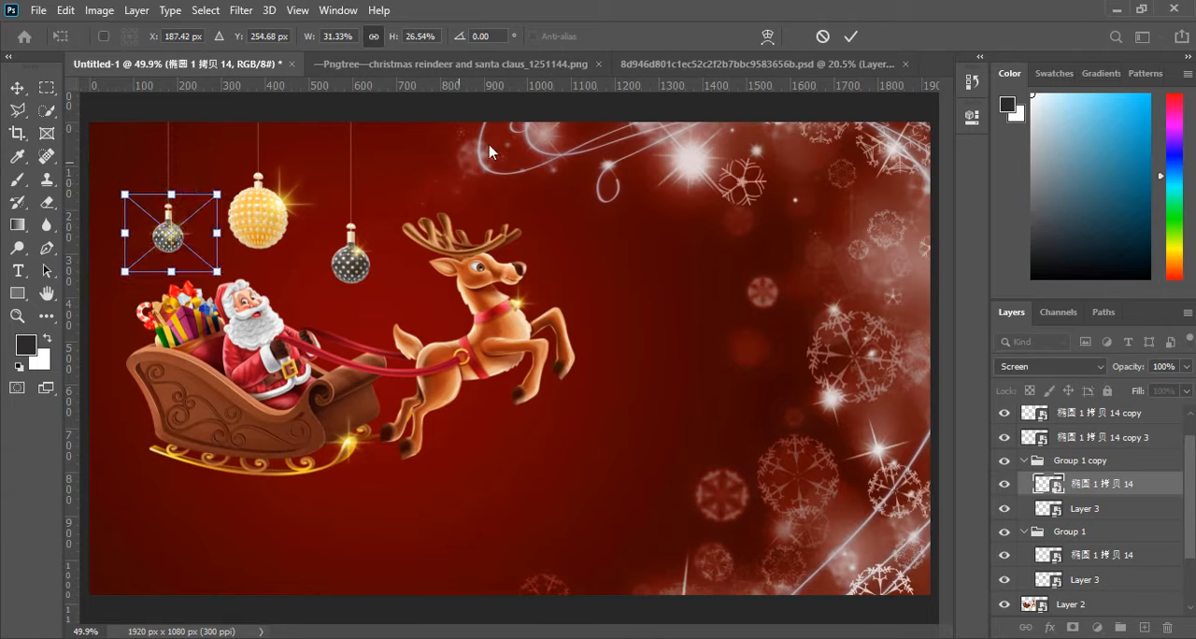
click(854, 36)
scroll(661, 227, down, 3)
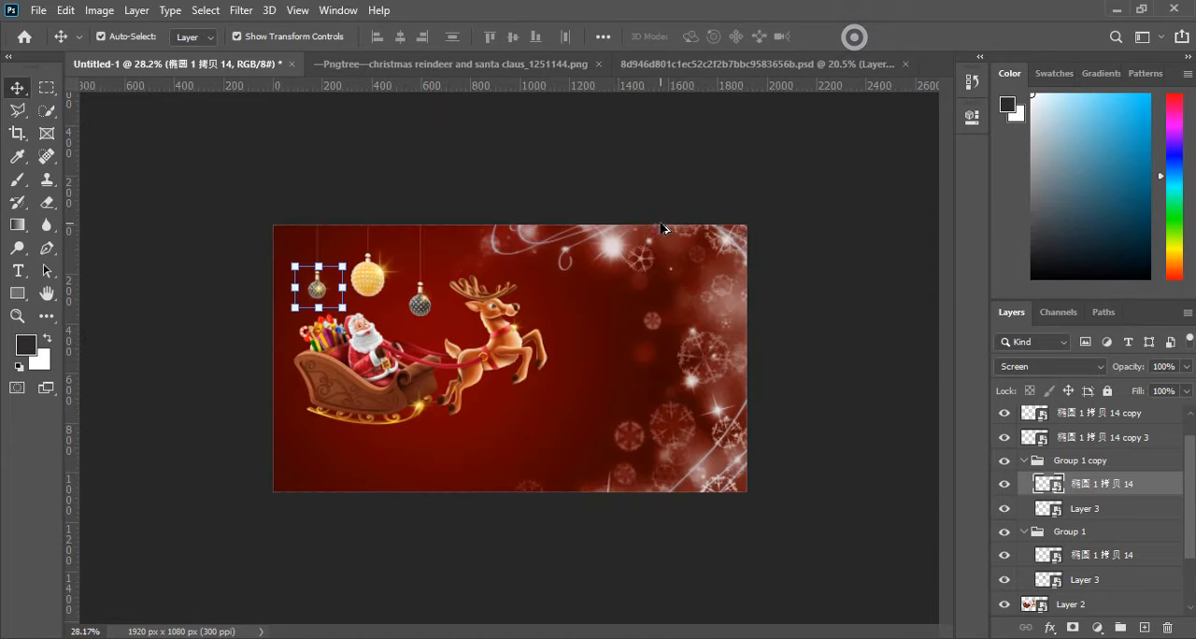
scroll(421, 478, up, 3)
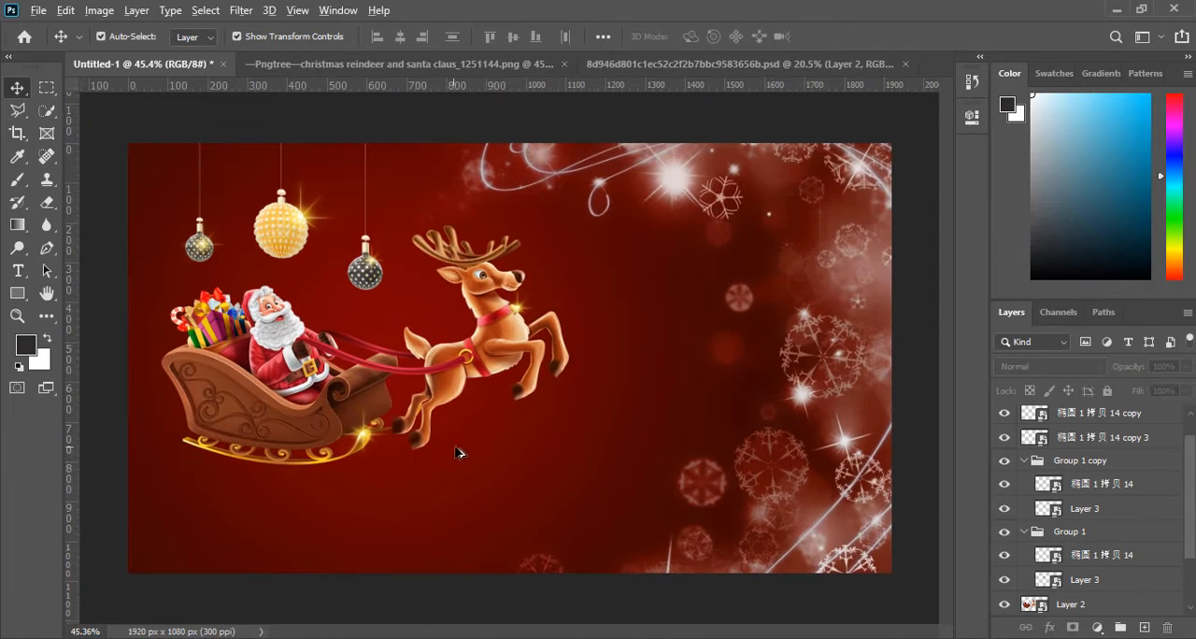
Move the sleigh and reindeer image slightly left and up on the canvas.
click(478, 350)
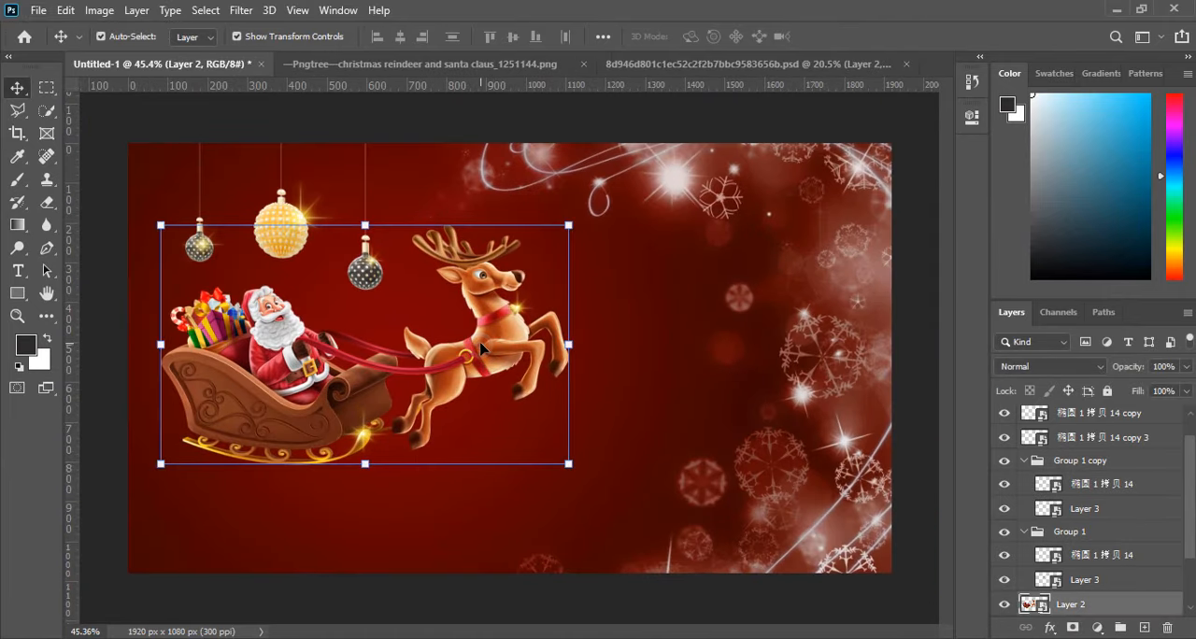
drag(481, 348, 468, 345)
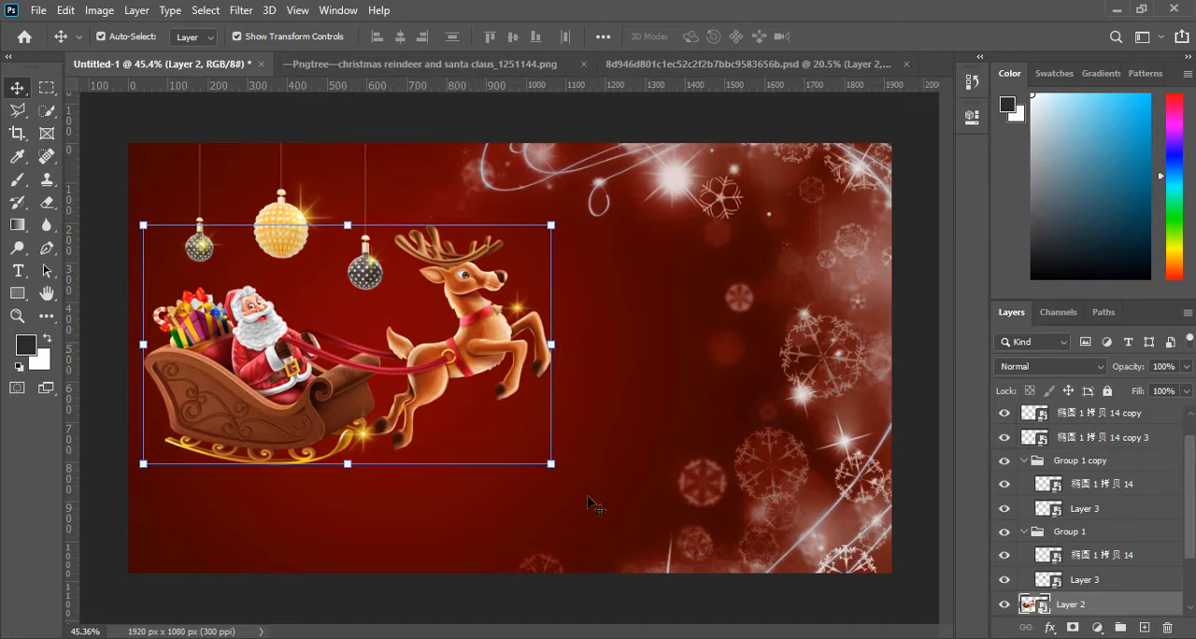
drag(324, 427, 327, 413)
click(529, 558)
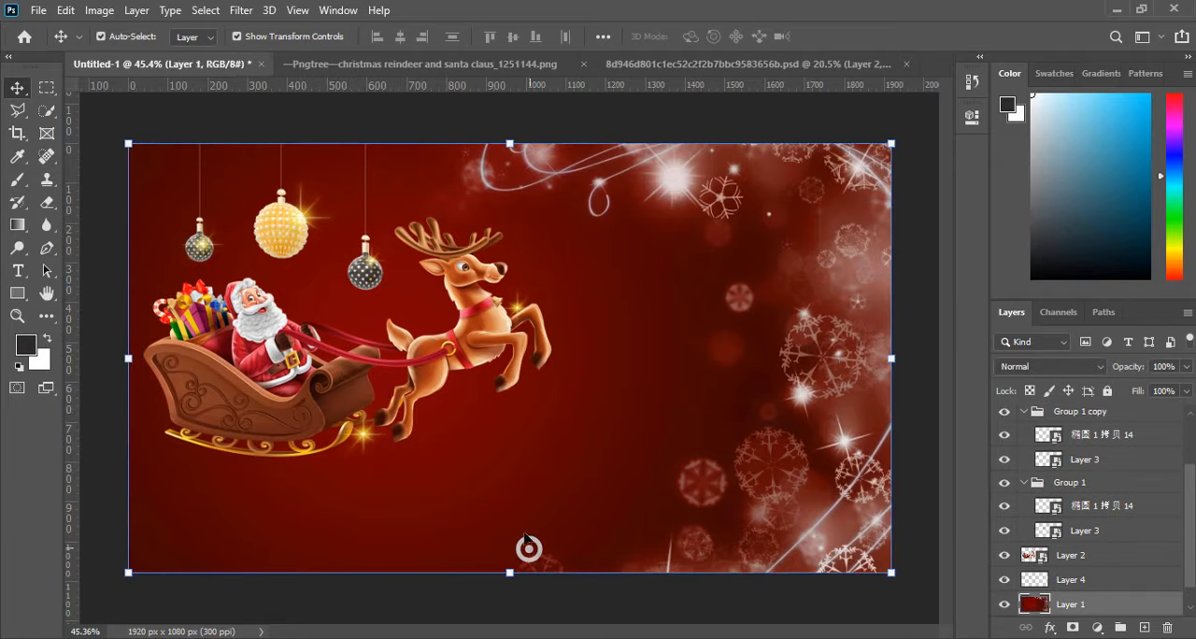
Close the Pngtree Christmas reindeer and Santa Claus PNG document.
click(491, 58)
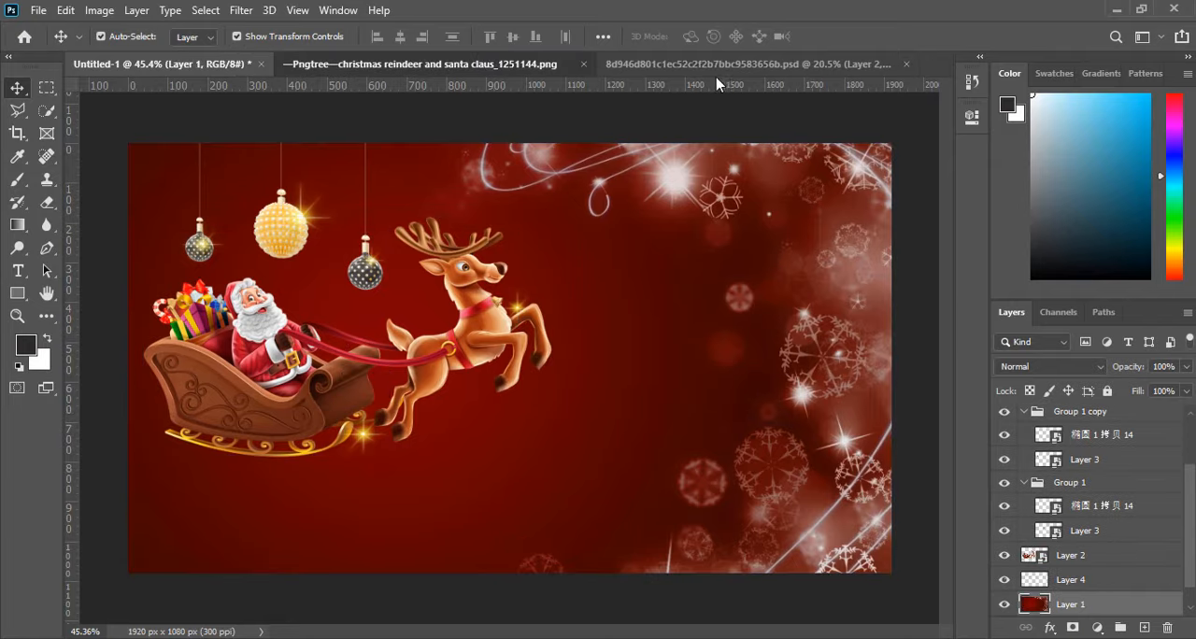
click(417, 64)
click(685, 63)
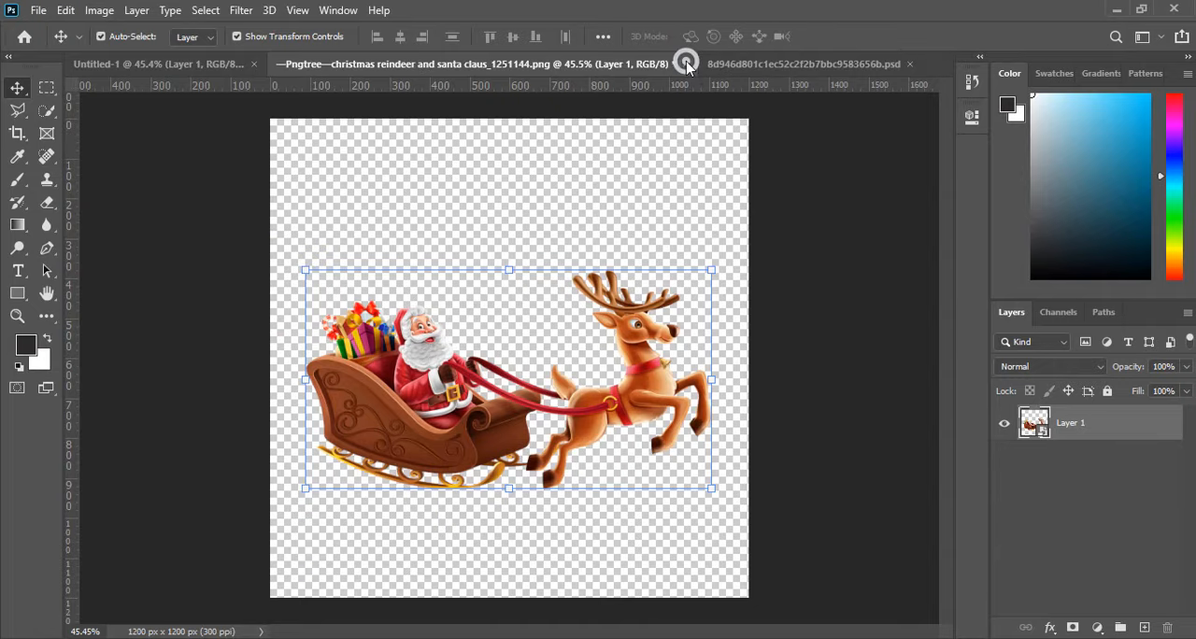
click(613, 257)
In the black-and-gold ornament PSD, draw a freehand Lasso selection around the whole pile of gift boxes on the combined image layer.
click(550, 63)
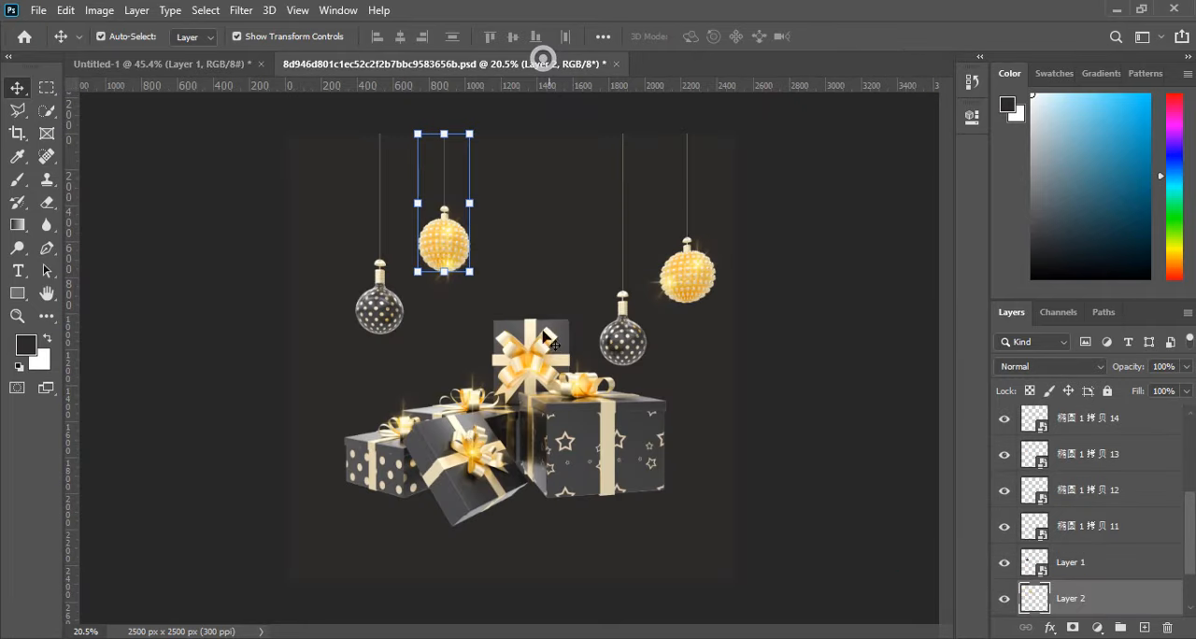
click(574, 420)
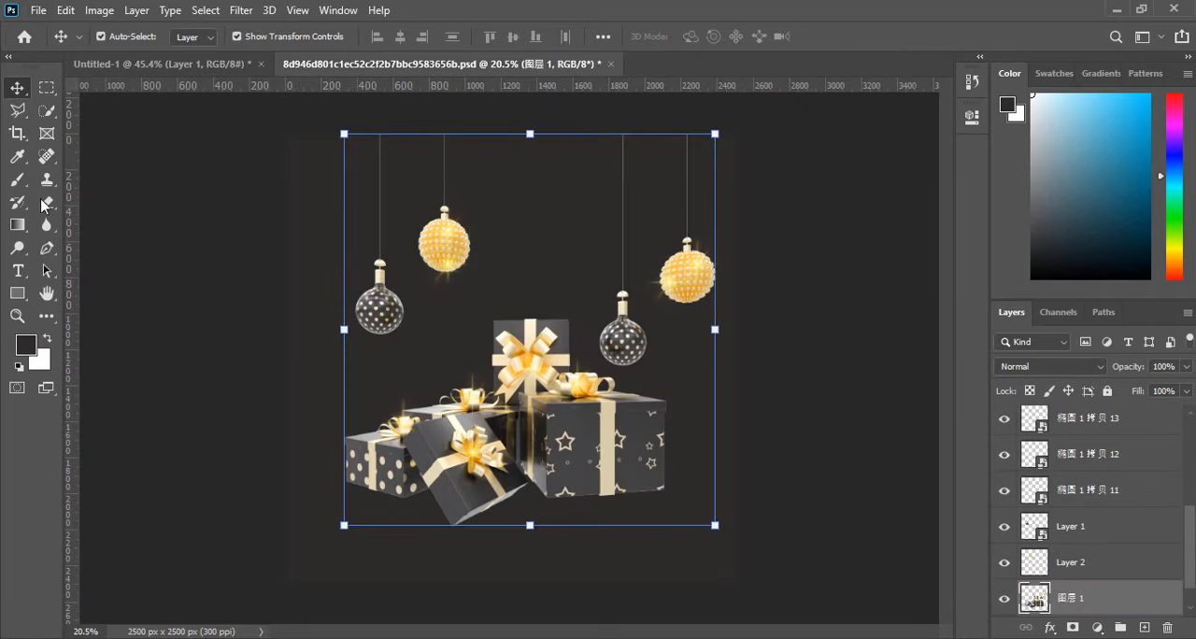
click(46, 109)
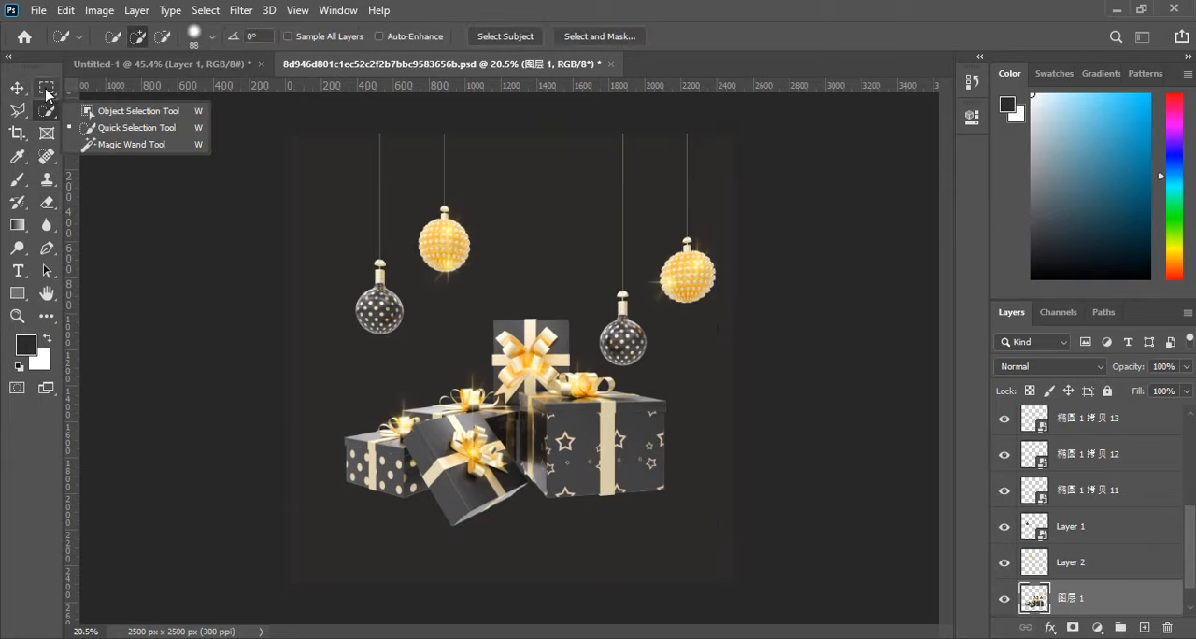
click(46, 88)
click(17, 110)
click(98, 107)
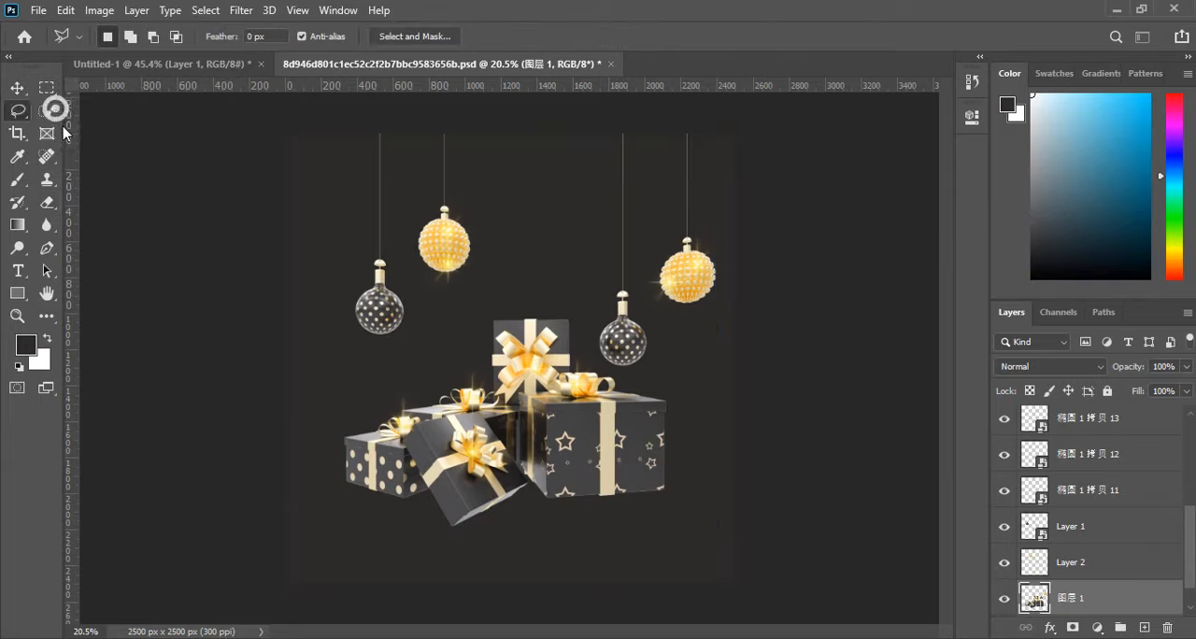
mouse_move(321, 418)
mouse_down()
mouse_move(396, 379)
mouse_move(449, 323)
mouse_up()
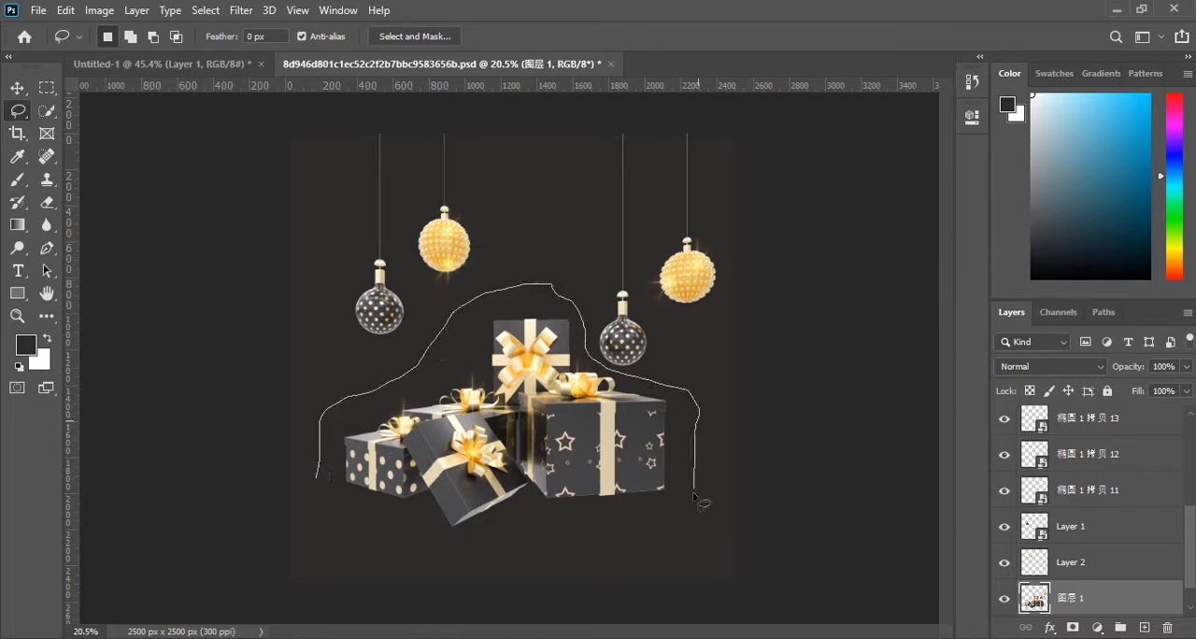
drag(322, 480, 321, 478)
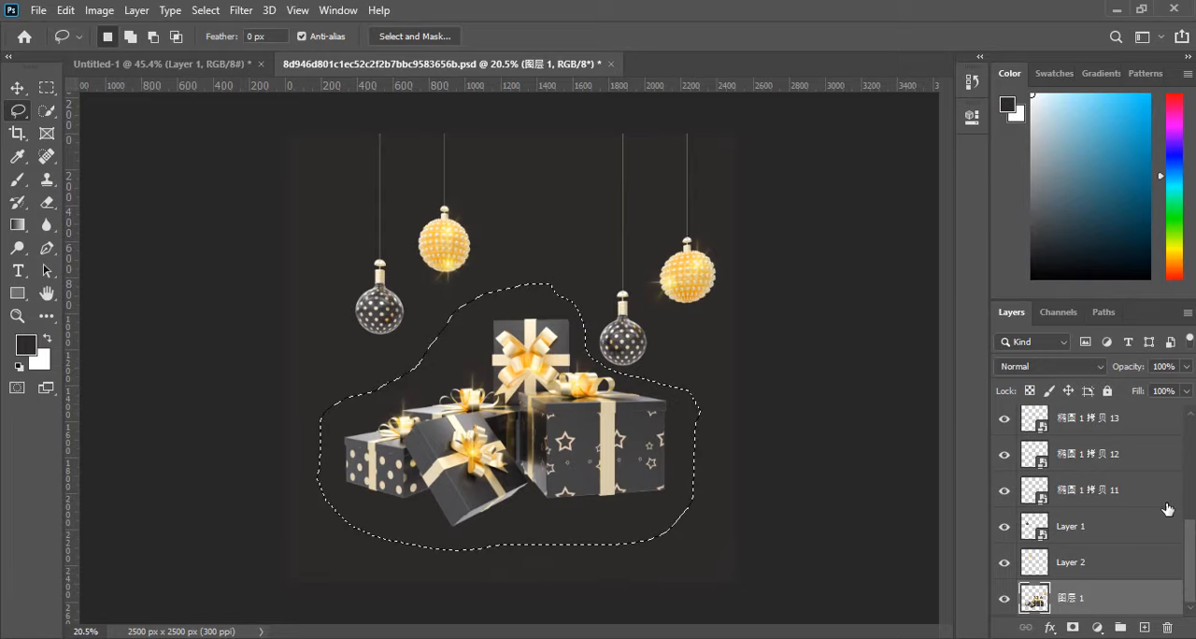
Cut the selected gift boxes to their own layer and convert that layer to a smart object.
scroll(1095, 578, down, 1)
right_click(579, 438)
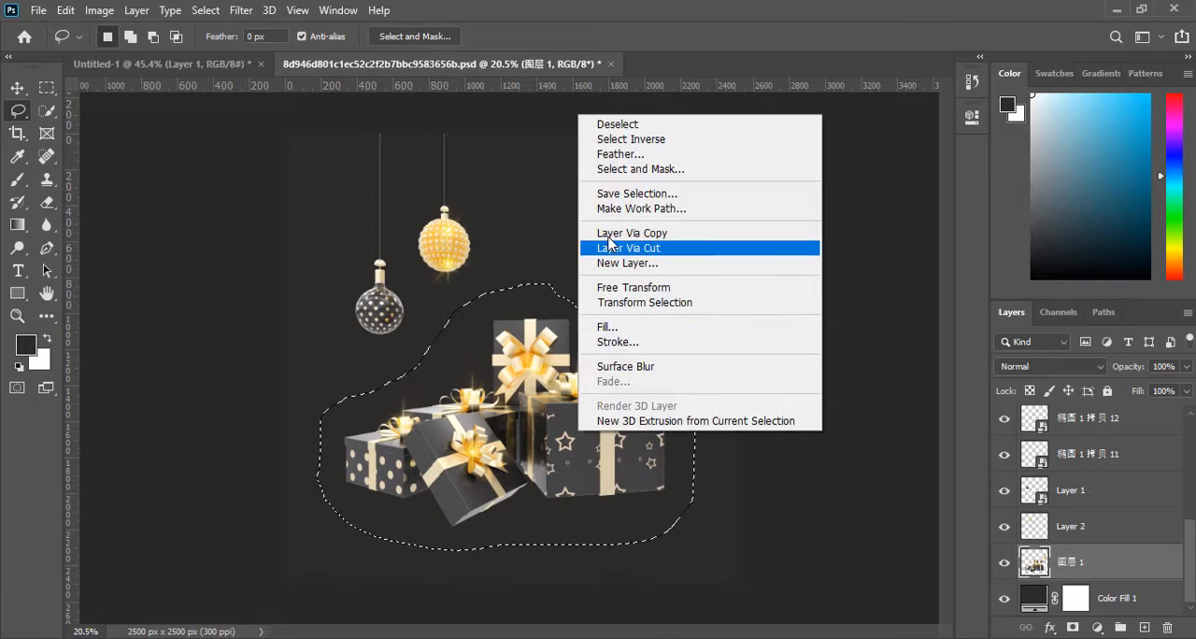
click(610, 251)
right_click(1075, 566)
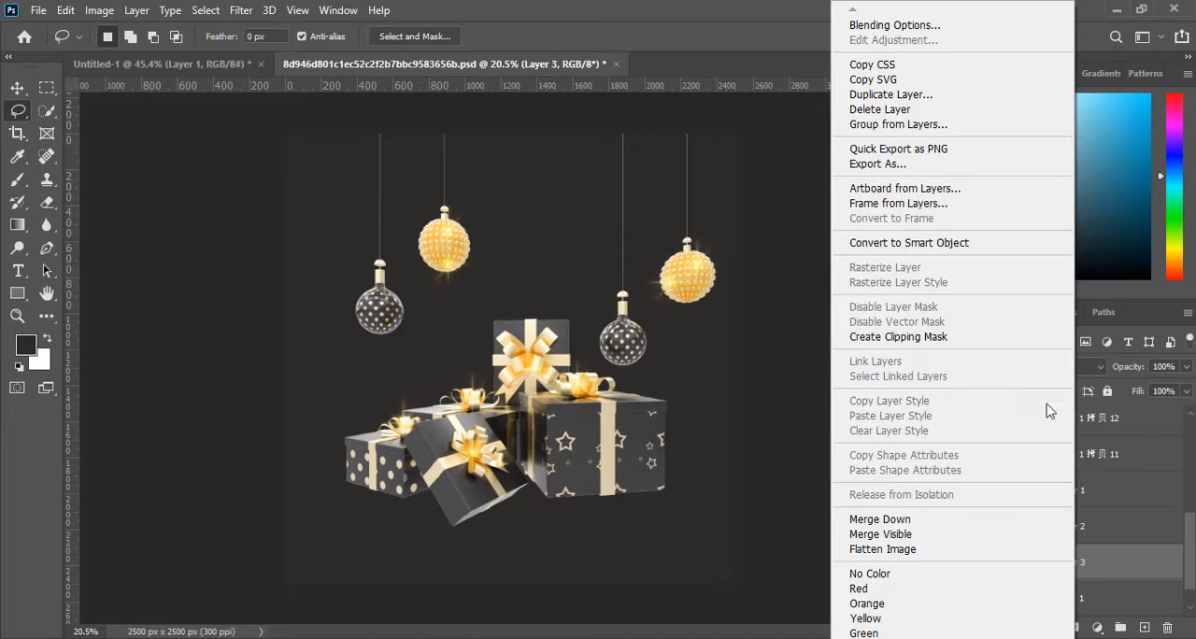
click(915, 243)
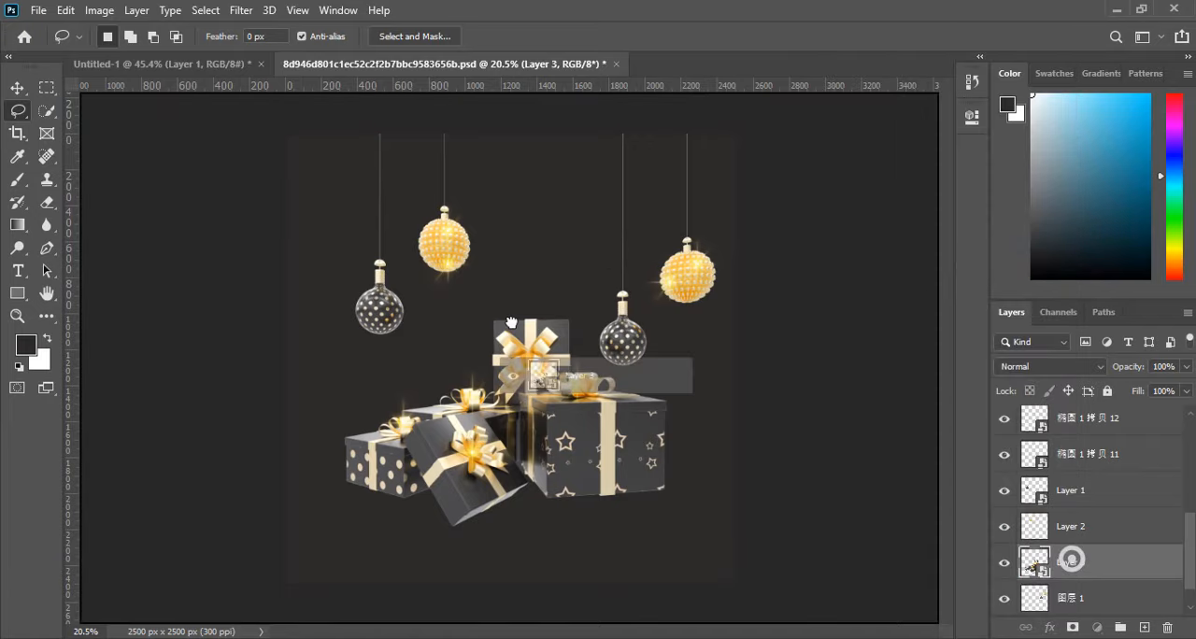
Bring the gift boxes layer into Untitled-1, scale it to about 33.43%, and move it to the canvas's lower left corner.
drag(1068, 559, 649, 486)
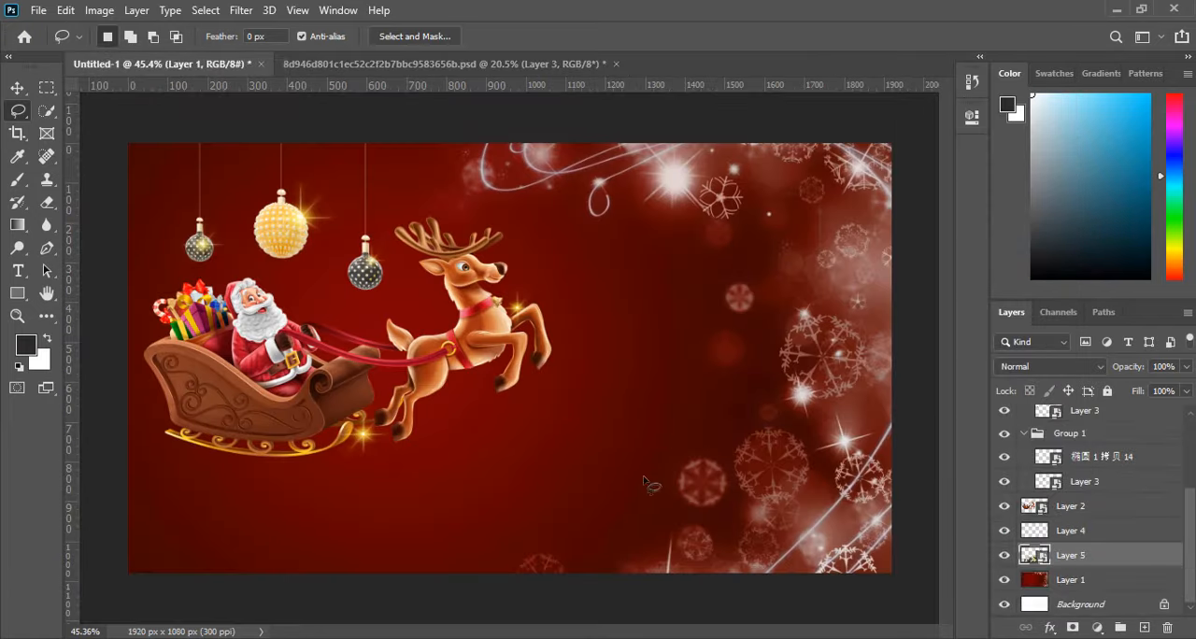
click(15, 86)
scroll(439, 293, down, 2)
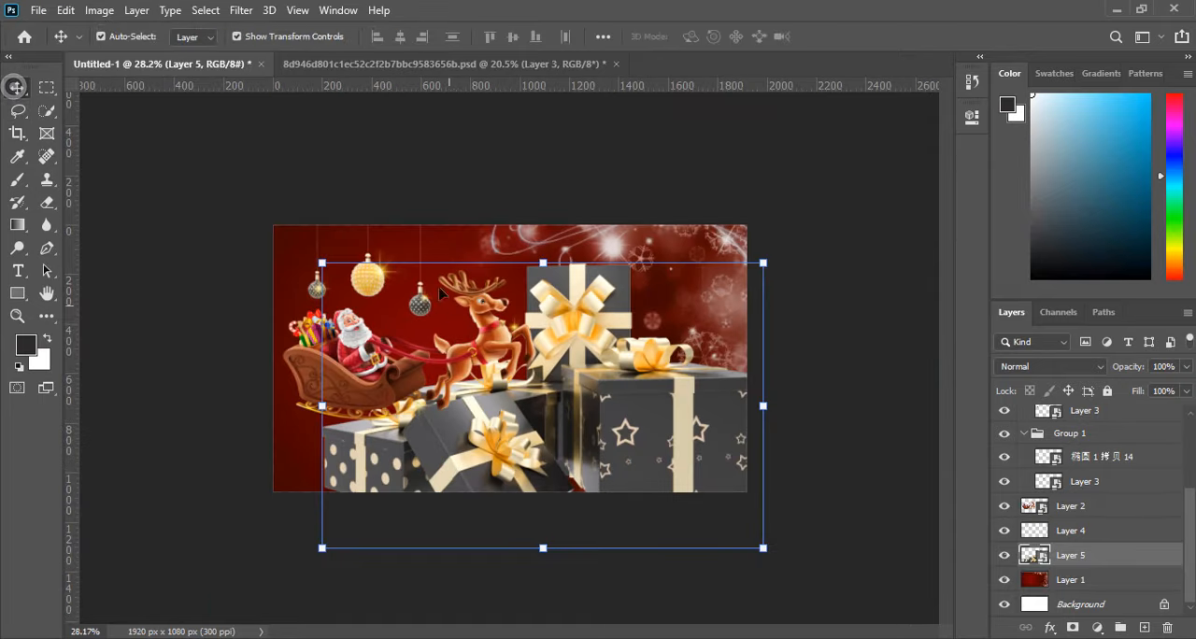
drag(319, 263, 646, 400)
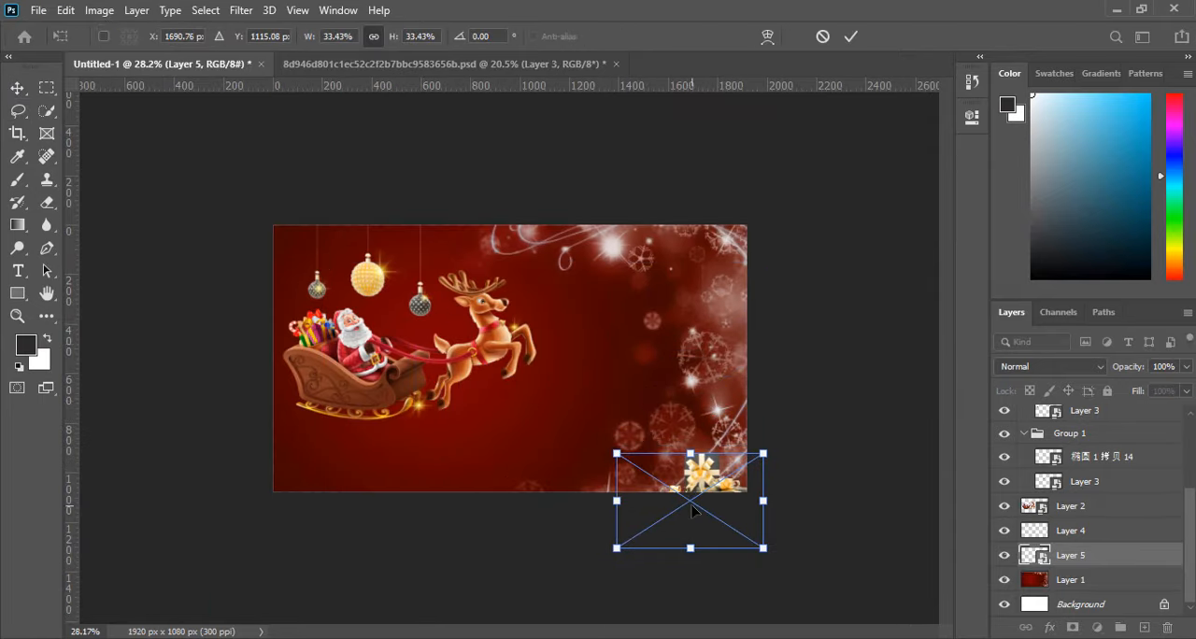
drag(692, 508, 341, 472)
scroll(358, 491, up, 2)
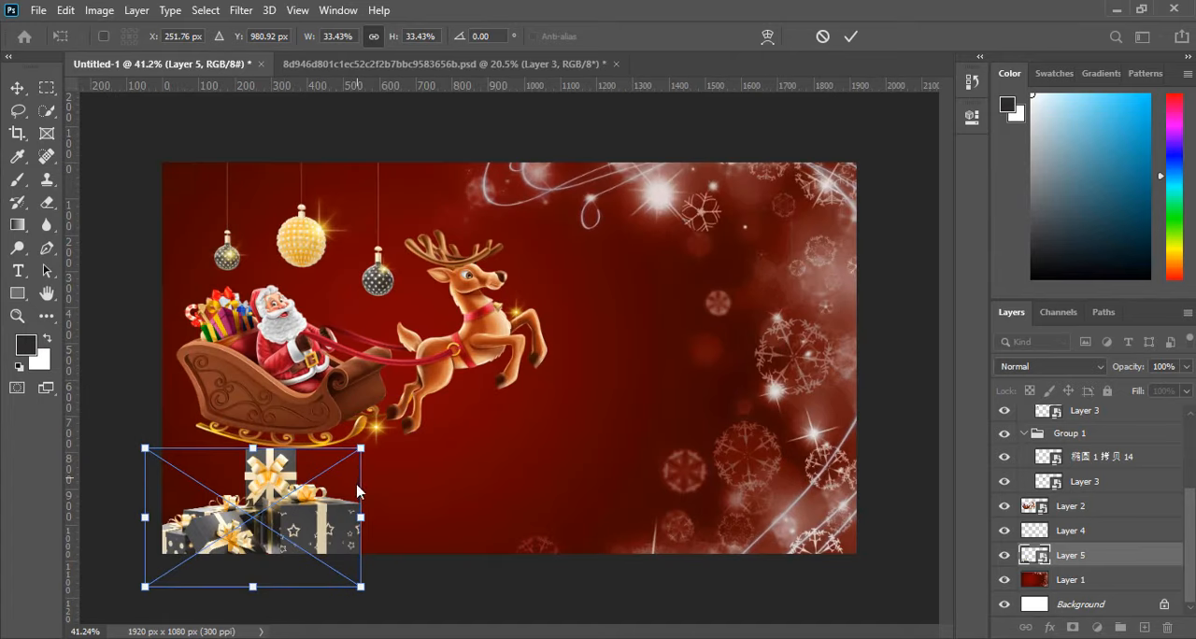
Scale the gift boxes to about 32.74% and reposition them below the sleigh, partly past the canvas's lower left corner.
drag(322, 529, 416, 500)
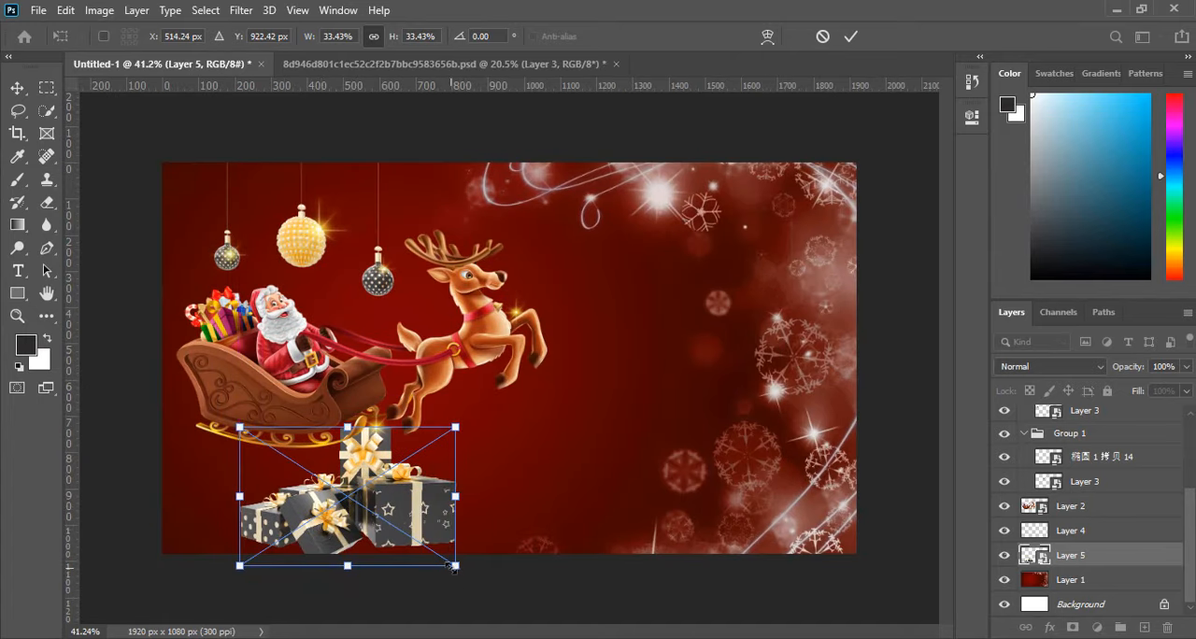
drag(446, 566, 409, 535)
drag(359, 506, 354, 598)
drag(290, 542, 295, 542)
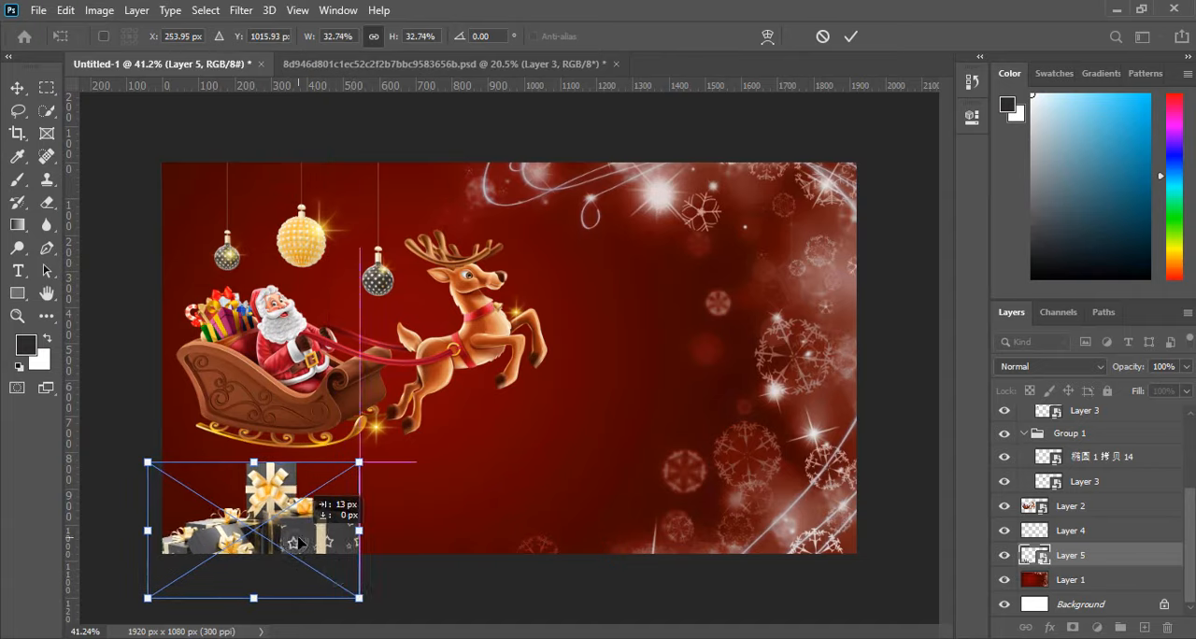
Scale the gift boxes to about 42.67%, place them cropped by the canvas's lower left corner, and apply the transform.
drag(361, 594, 517, 636)
drag(333, 555, 325, 521)
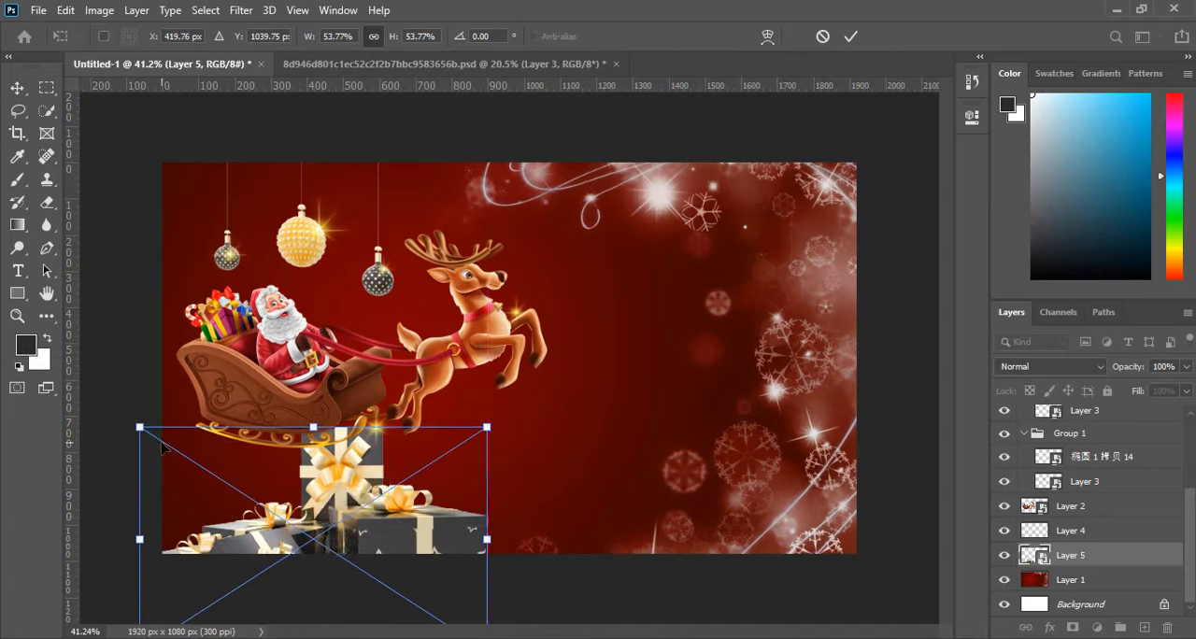
drag(139, 425, 213, 471)
drag(326, 523, 212, 507)
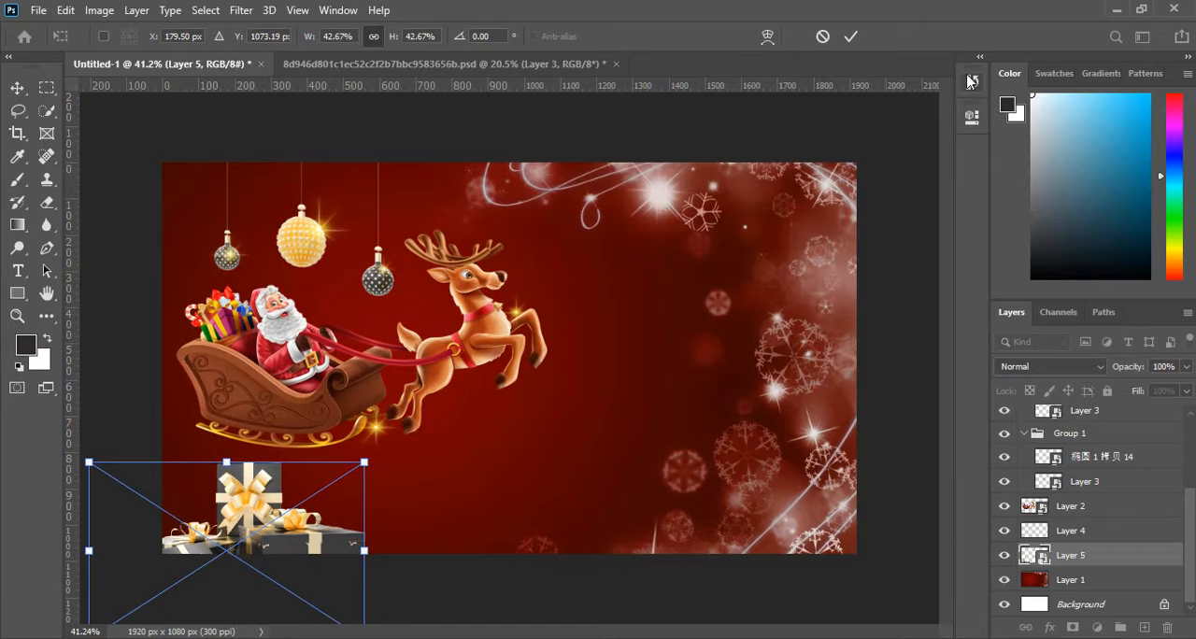
click(854, 35)
click(803, 582)
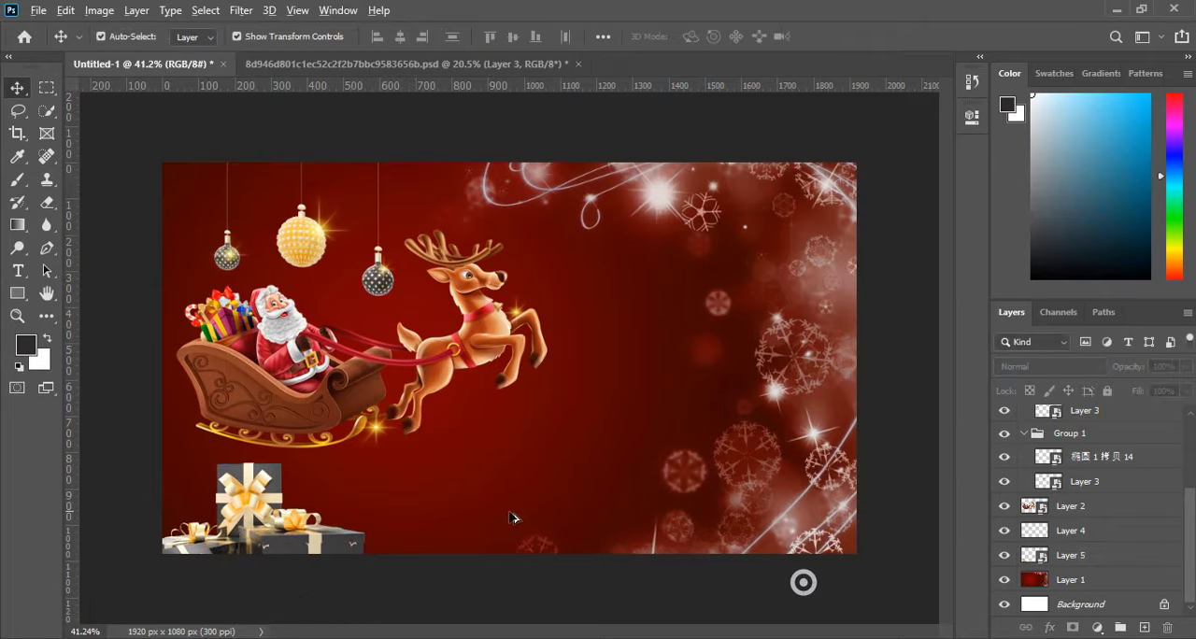
Darken the gift boxes with a Levels adjustment, setting the shadow input level to 29.
scroll(531, 469, up, 2)
scroll(533, 467, down, 1)
click(207, 533)
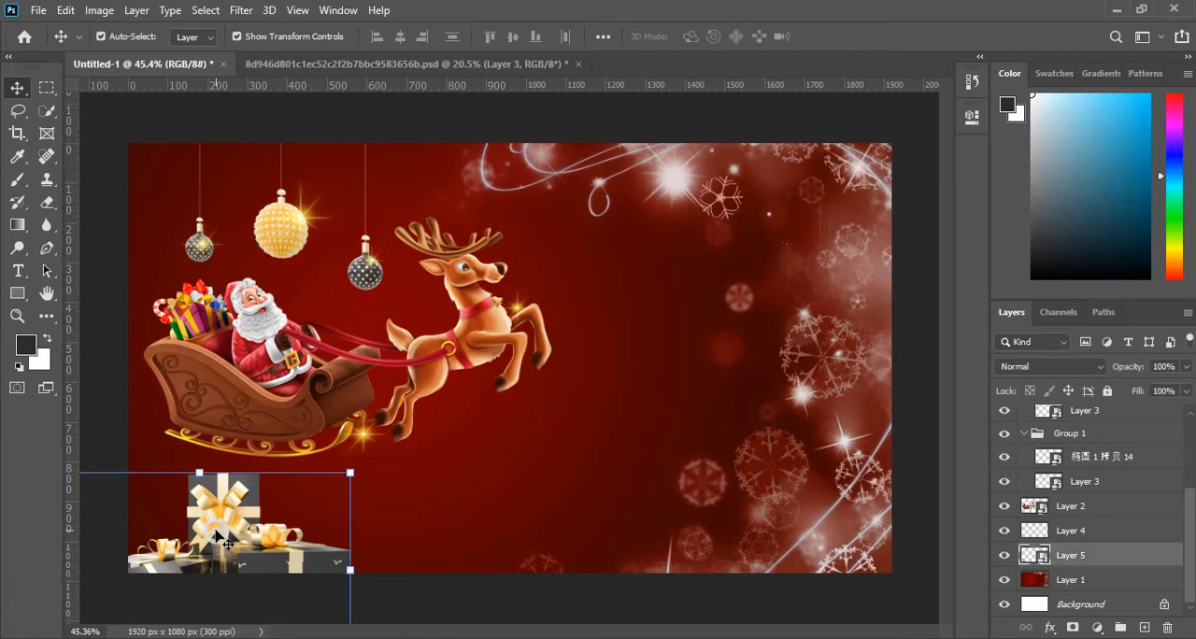
click(100, 11)
mouse_move(126, 52)
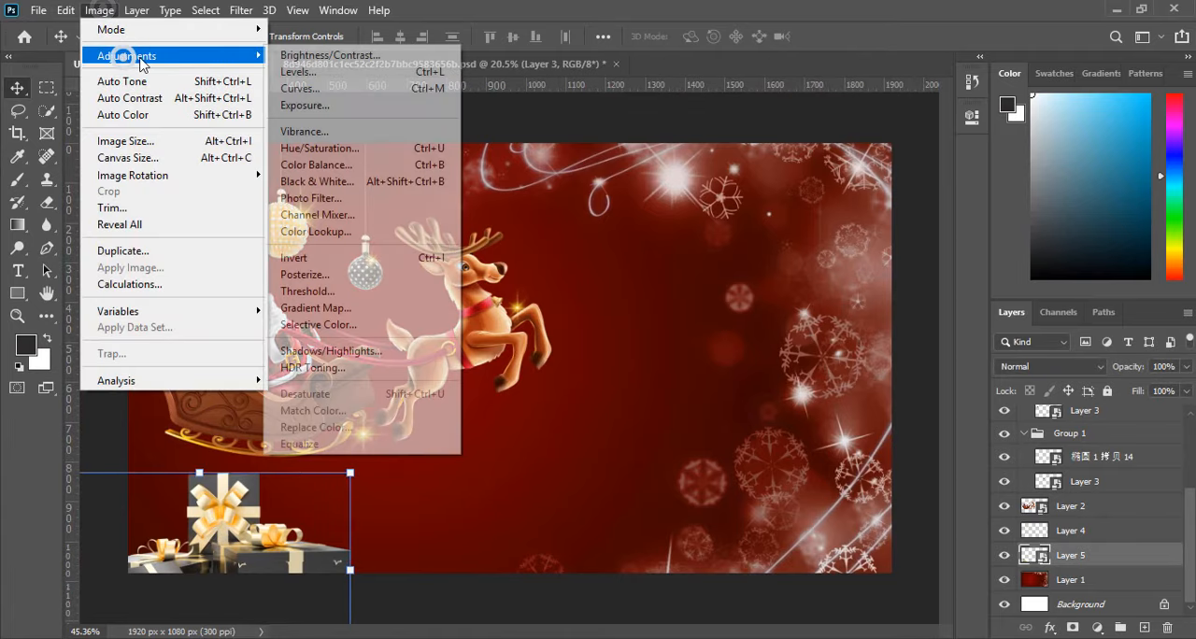
click(312, 70)
key(ctrl+l)
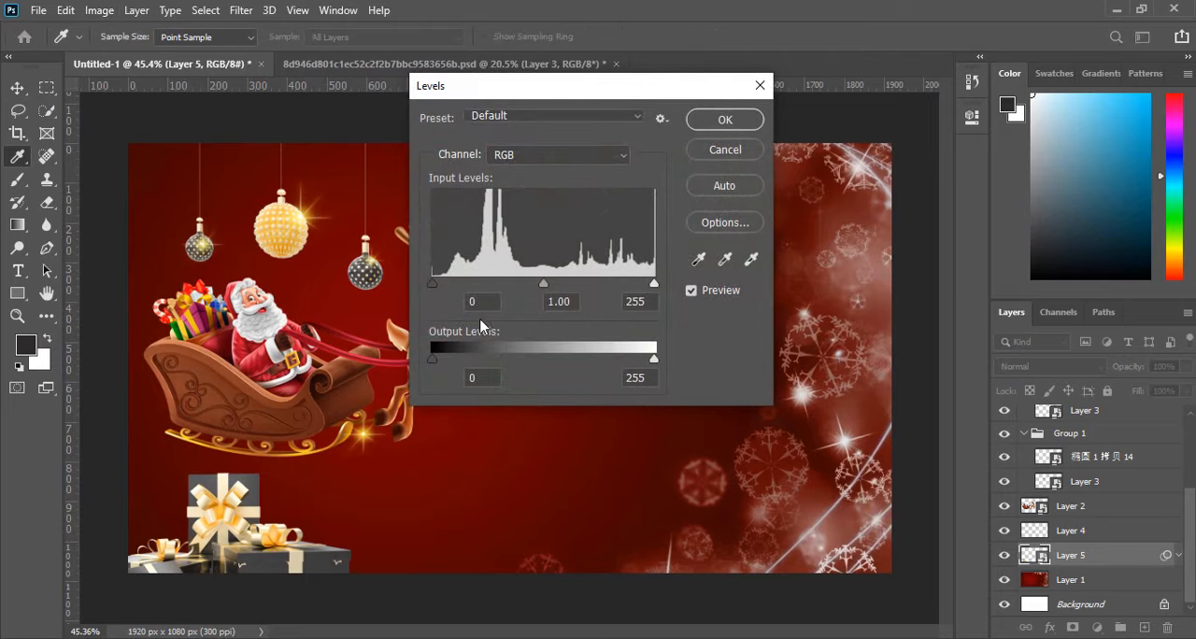
drag(433, 283, 458, 290)
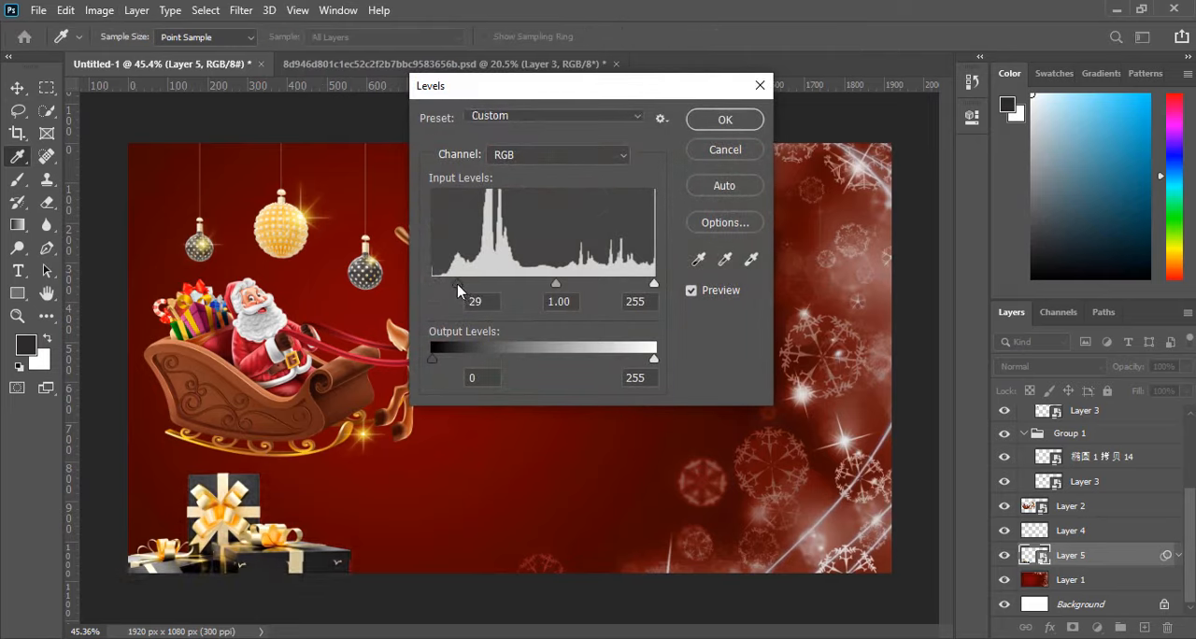
click(731, 119)
Scale the gift boxes to about 30.79% and position them in the canvas's lower left corner beneath the sleigh.
key(ctrl+minus)
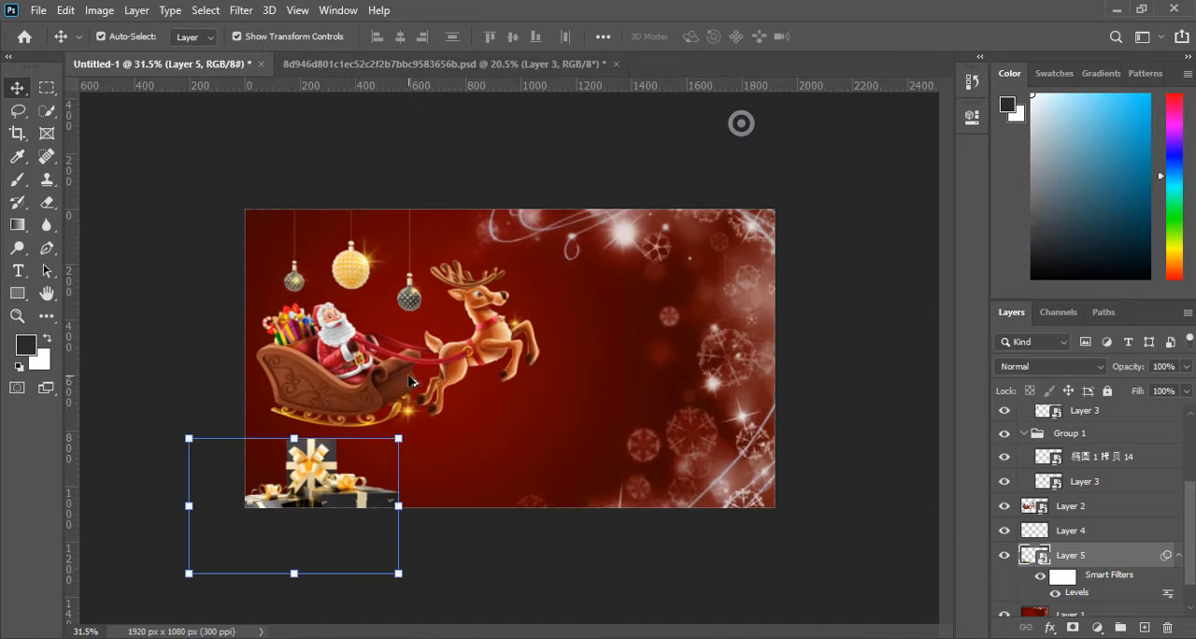
click(189, 438)
click(614, 277)
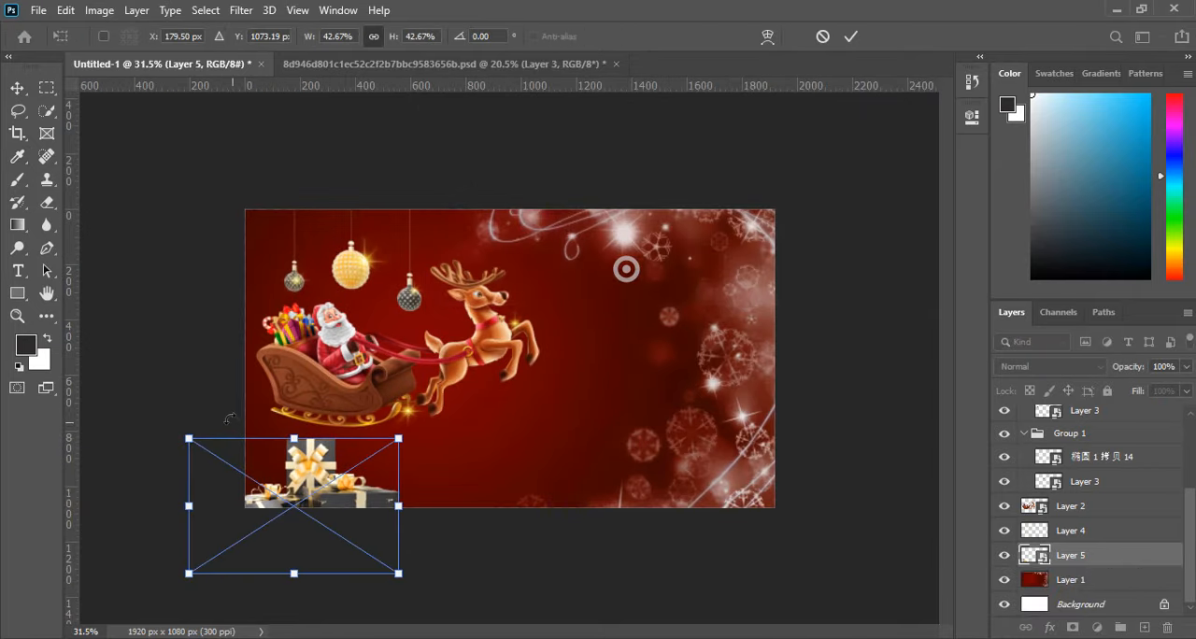
drag(189, 438, 246, 473)
drag(339, 517, 316, 492)
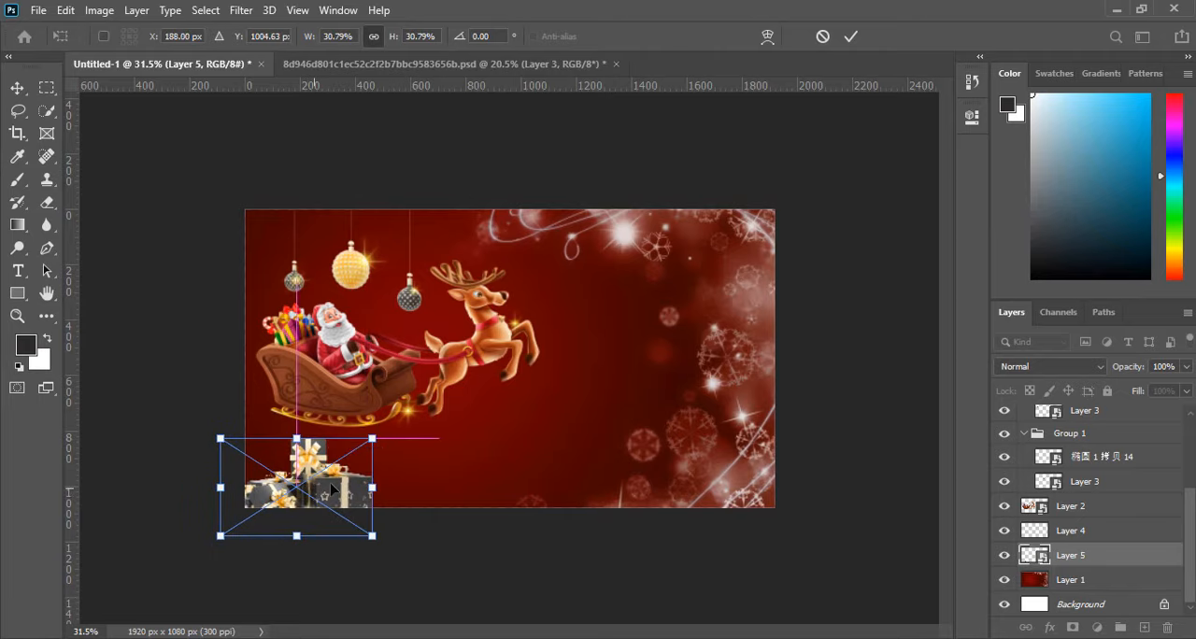
click(850, 36)
Move the sleigh and reindeer image slightly left on the canvas and deselect it.
scroll(523, 355, up, 3)
scroll(718, 354, up, 1)
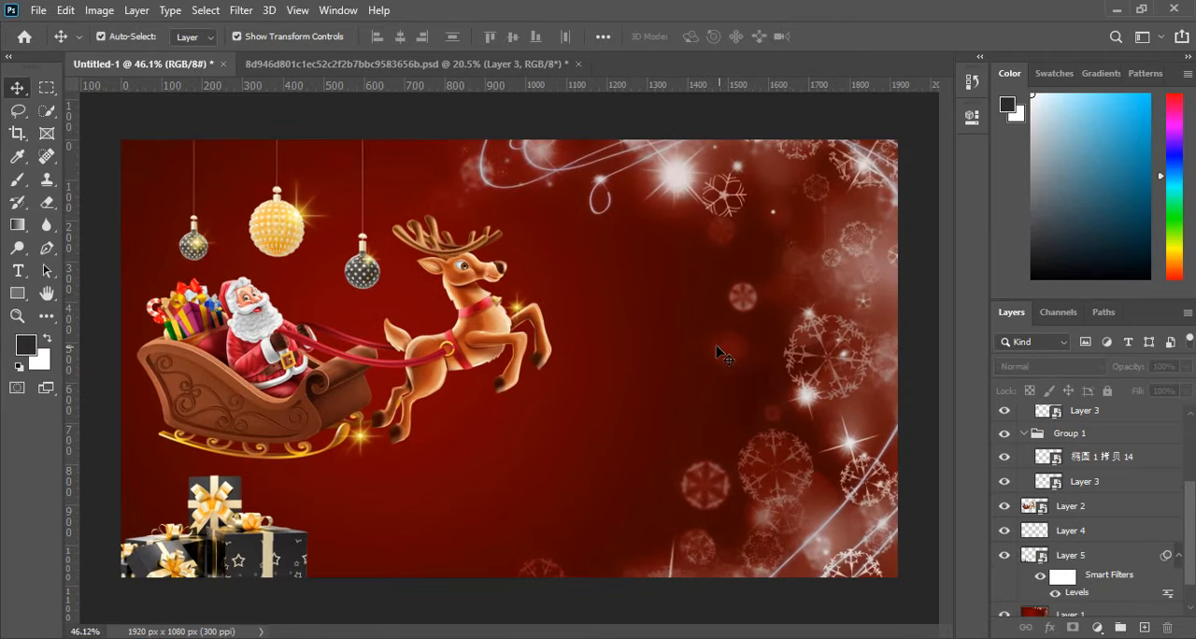
scroll(559, 309, down, 1)
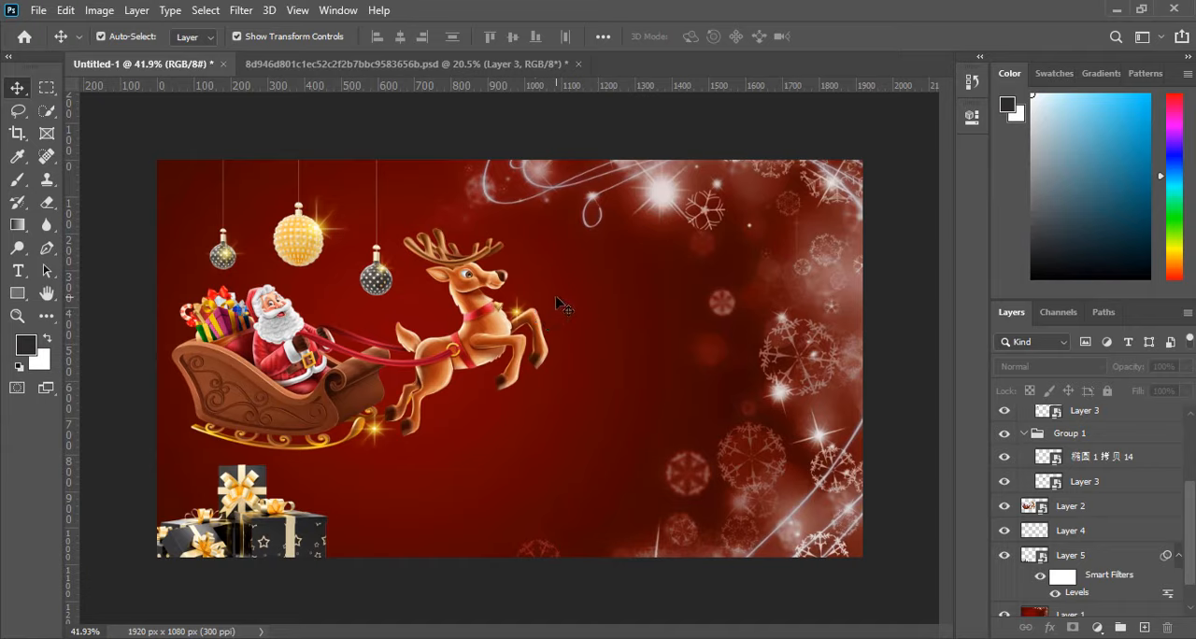
drag(483, 326, 490, 333)
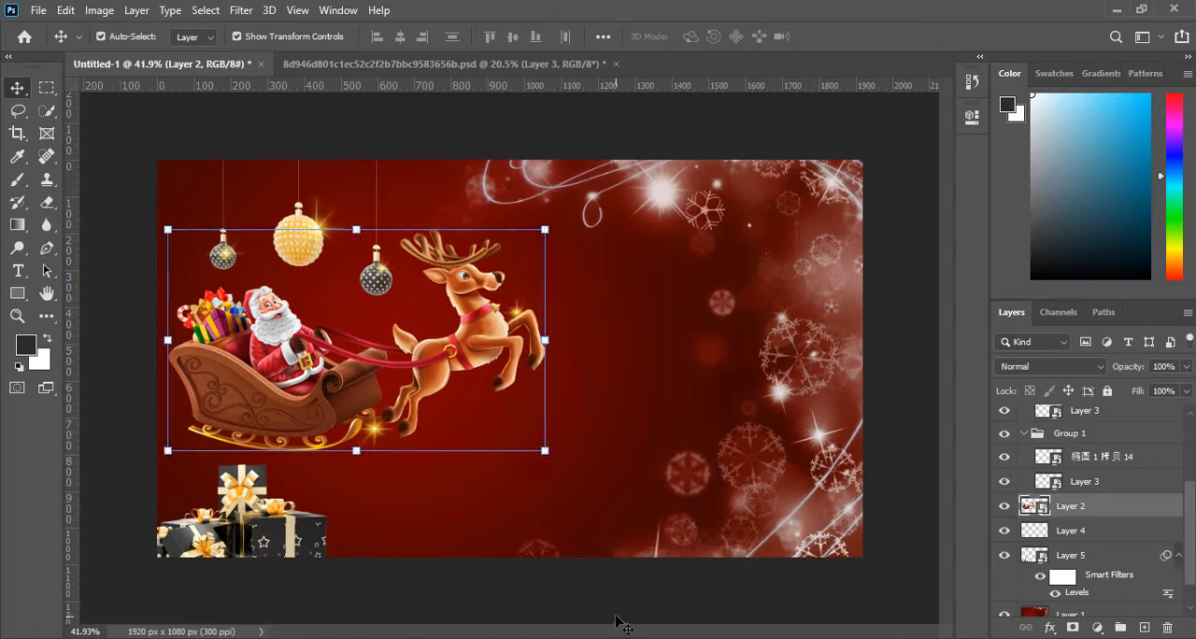
click(617, 623)
Create a new empty layer directly above the red snowflake background layer.
scroll(1101, 547, down, 1)
click(1116, 587)
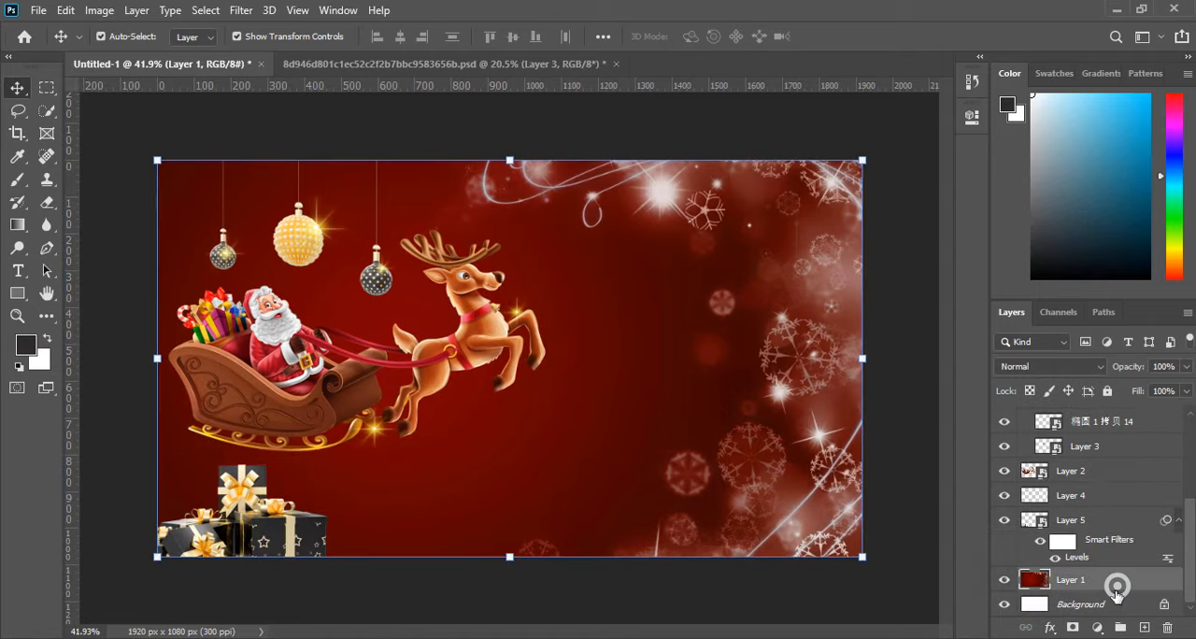
click(1144, 627)
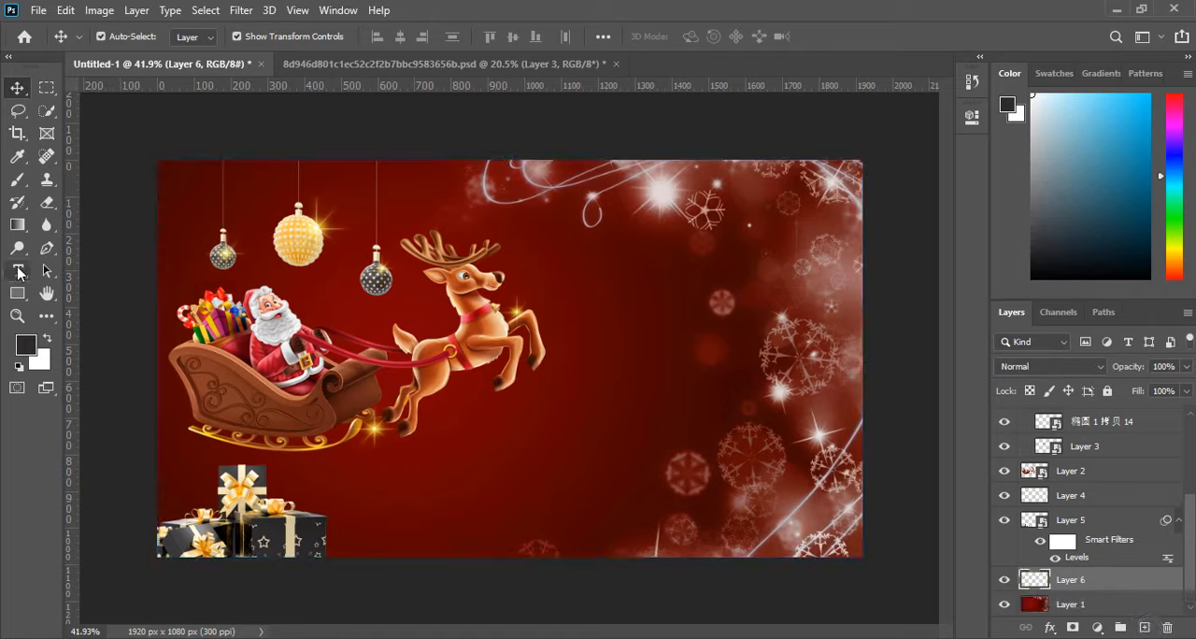
Choose the Brush tool and set its foreground color to dark red #4a100d.
drag(17, 180, 54, 180)
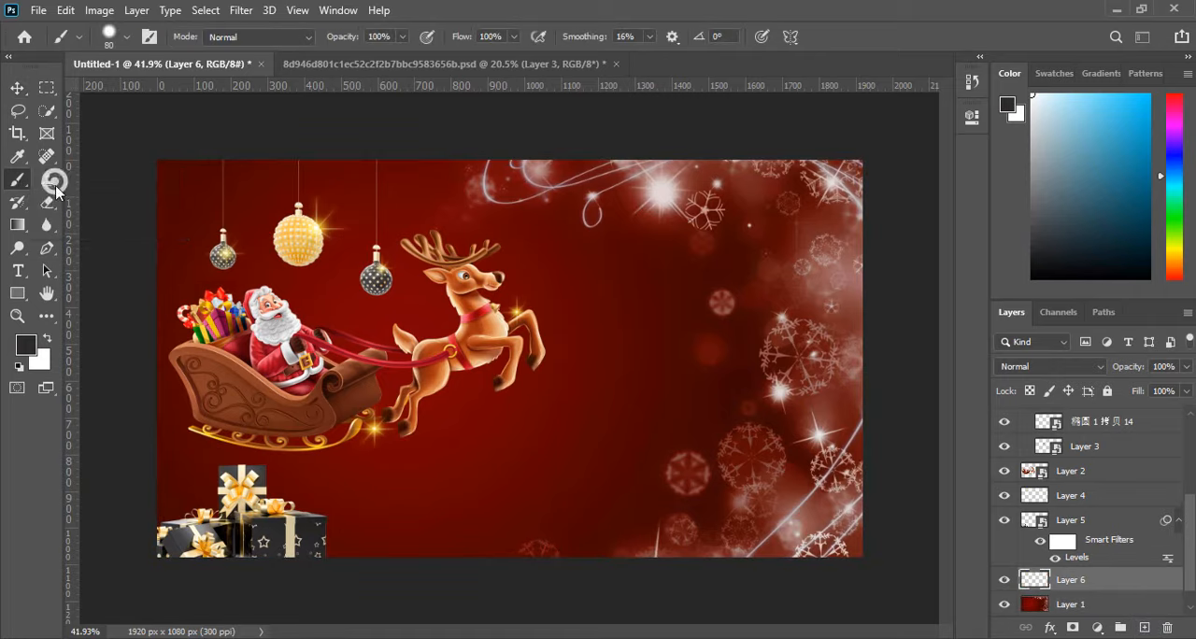
click(24, 344)
click(366, 476)
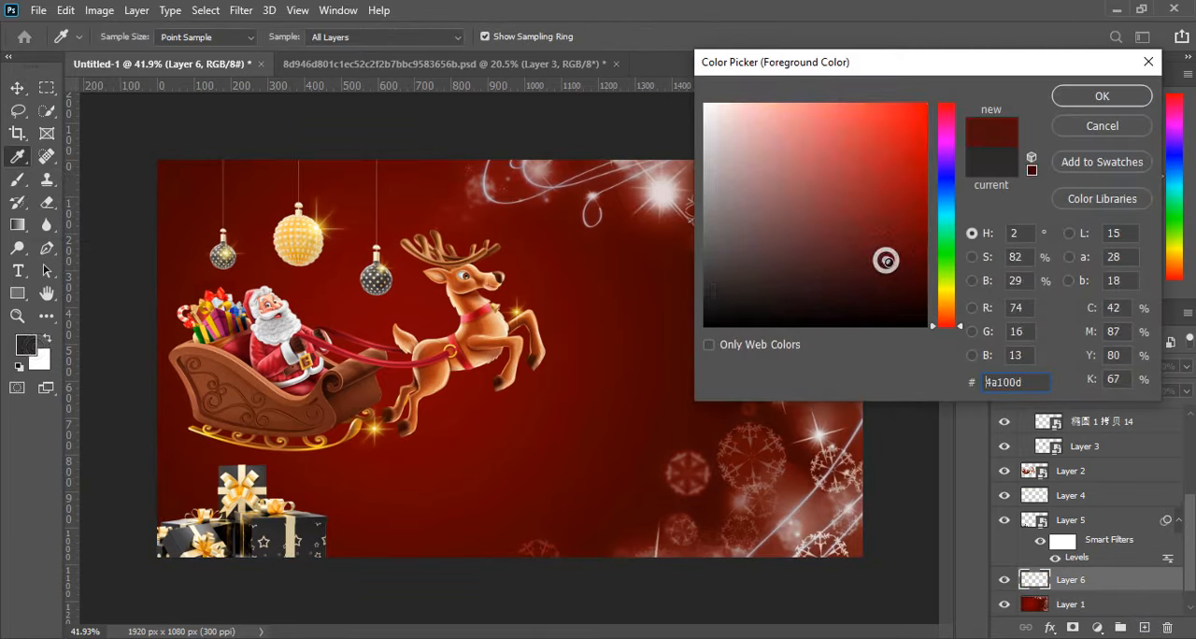
click(1103, 98)
Set the new layer to Multiply and paint one soft dark red dab of 143 px in the empty area below the sleigh.
click(1065, 365)
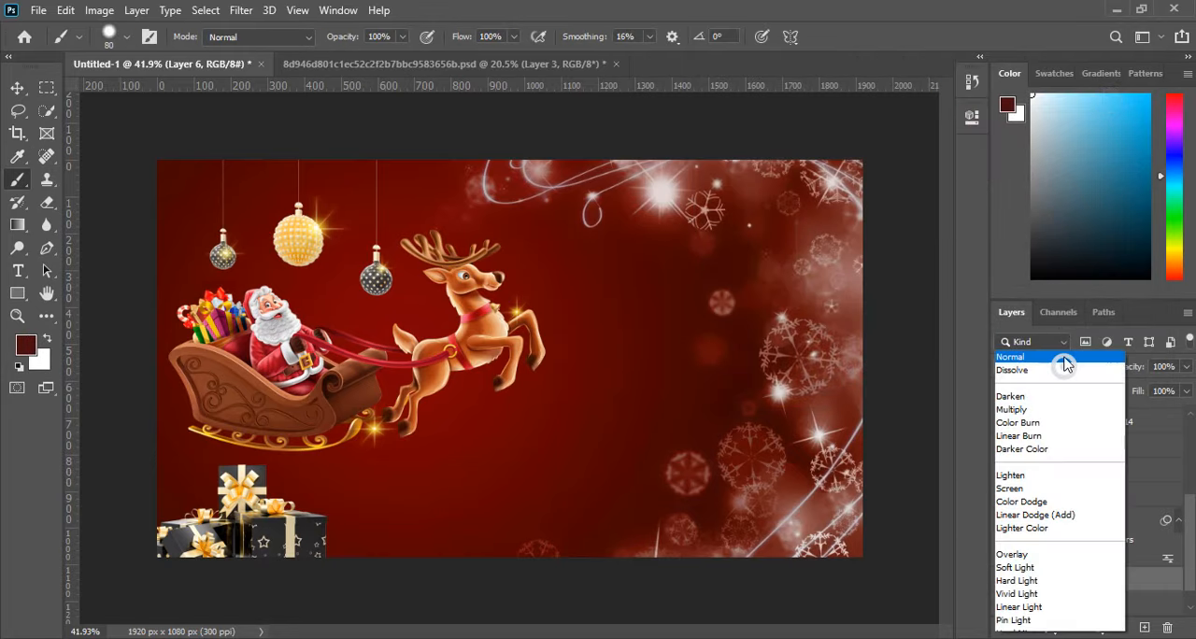
click(1019, 269)
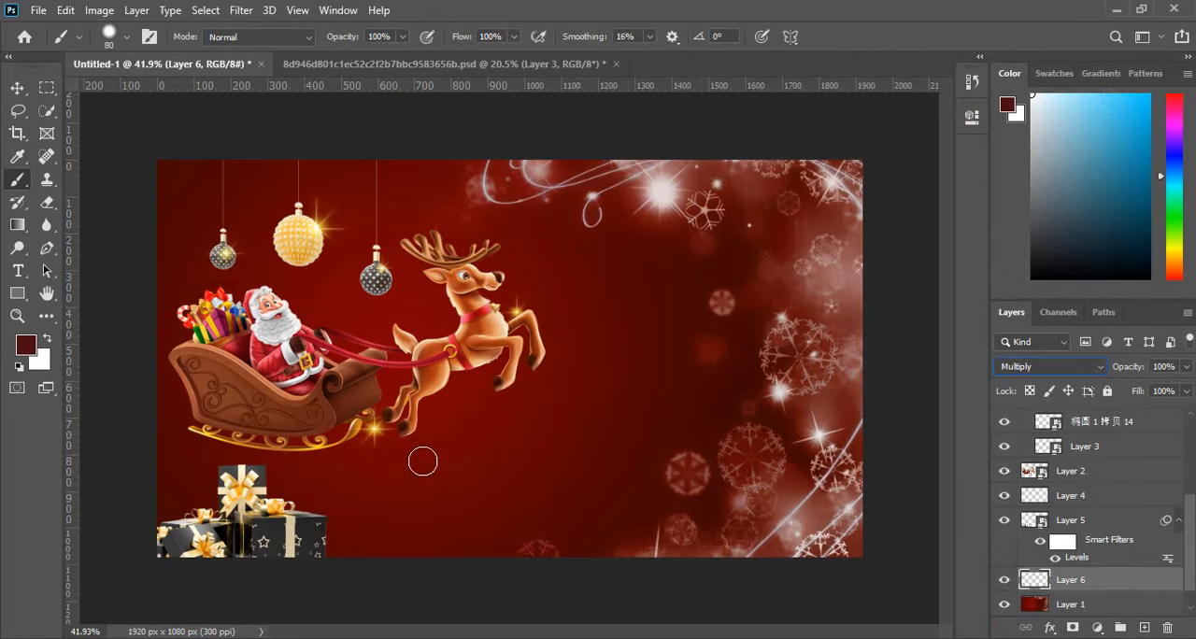
right_click(471, 472)
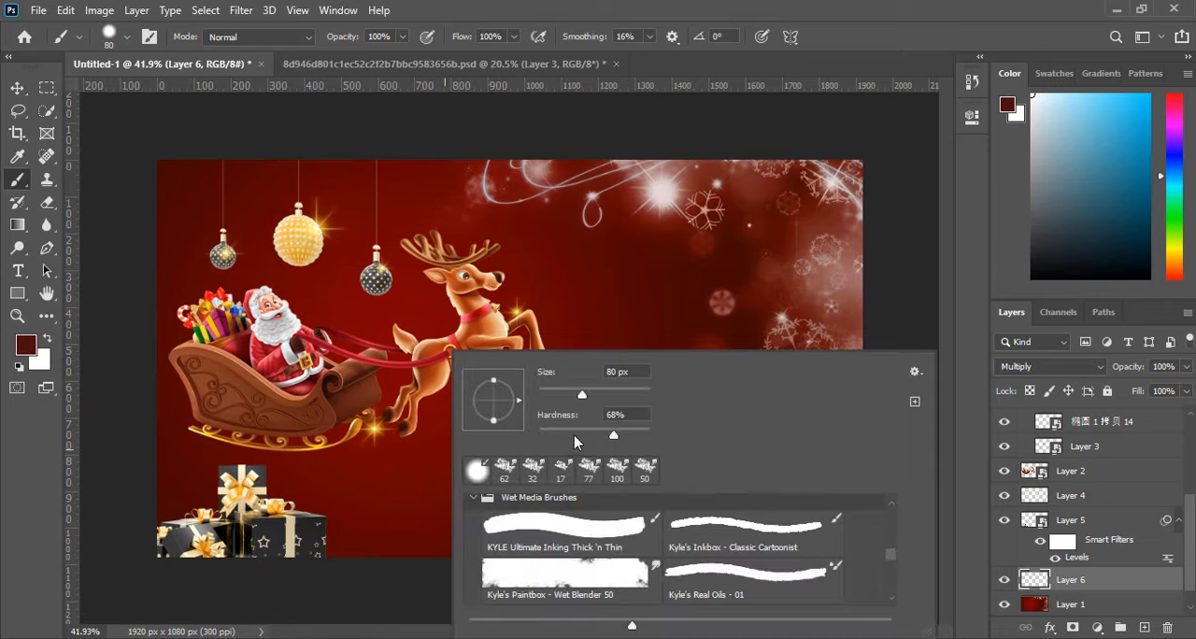
drag(575, 437, 405, 483)
click(606, 391)
click(381, 499)
Stretch the dab to 548.11% width and 104.95% height, place it beneath the sleigh as a shadow, and set its opacity to 76%.
click(17, 89)
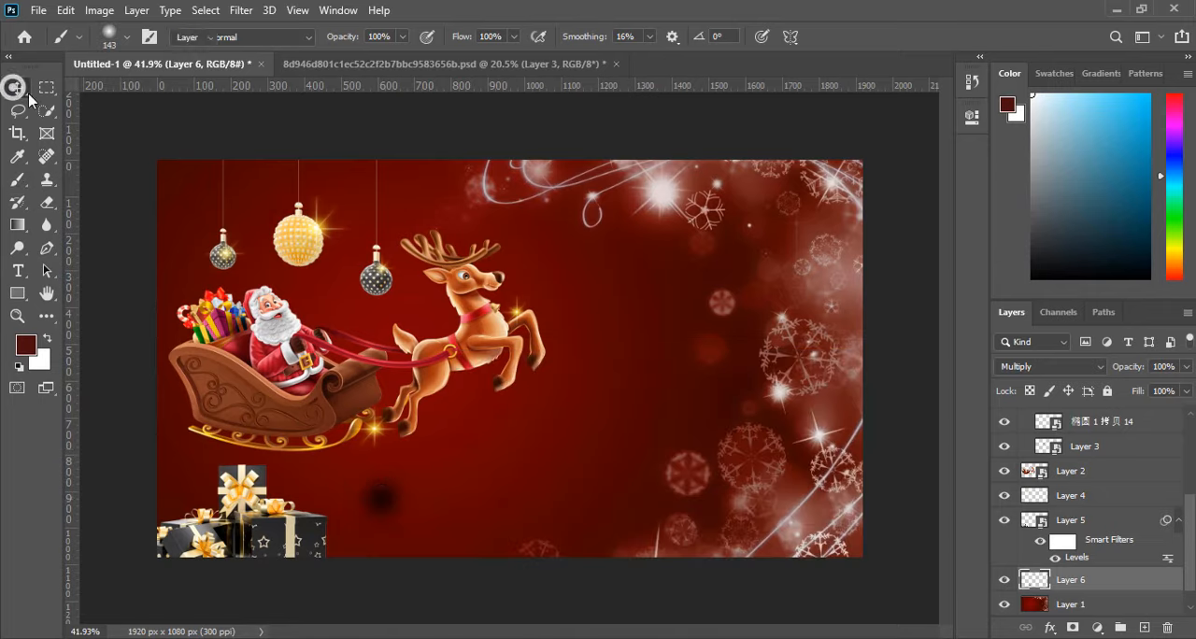
mouse_move(381, 546)
mouse_down()
mouse_move(379, 462)
mouse_move(378, 473)
mouse_move(649, 459)
mouse_move(613, 460)
mouse_up()
drag(632, 526, 617, 477)
key(ctrl+z)
drag(456, 474, 348, 474)
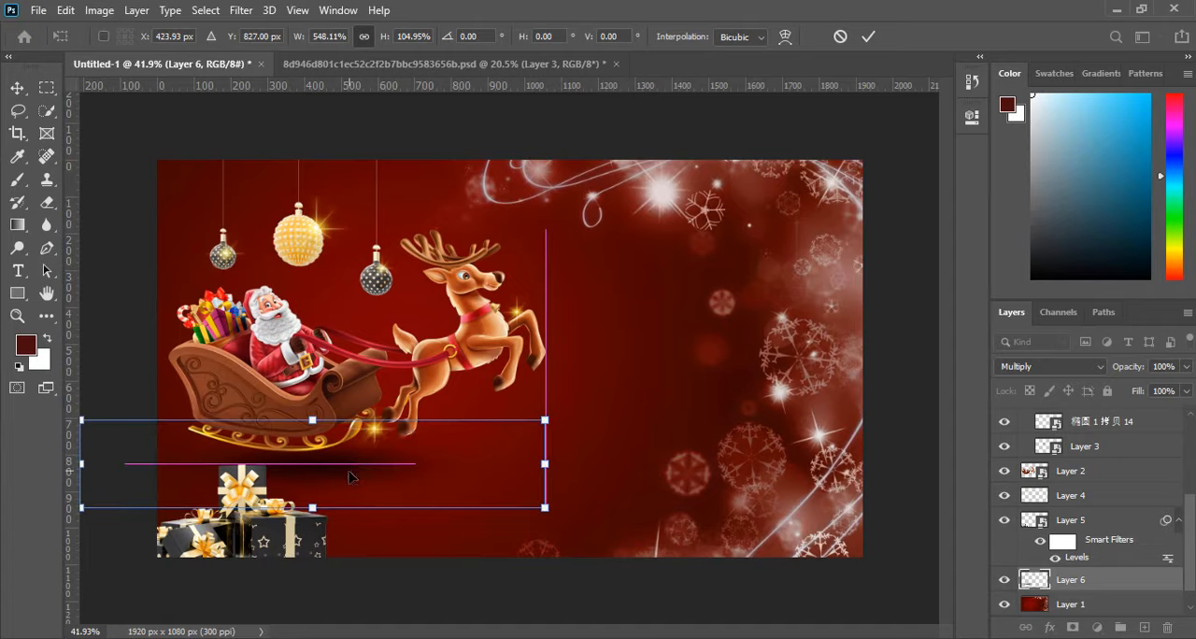
key(Down)
key(Left)
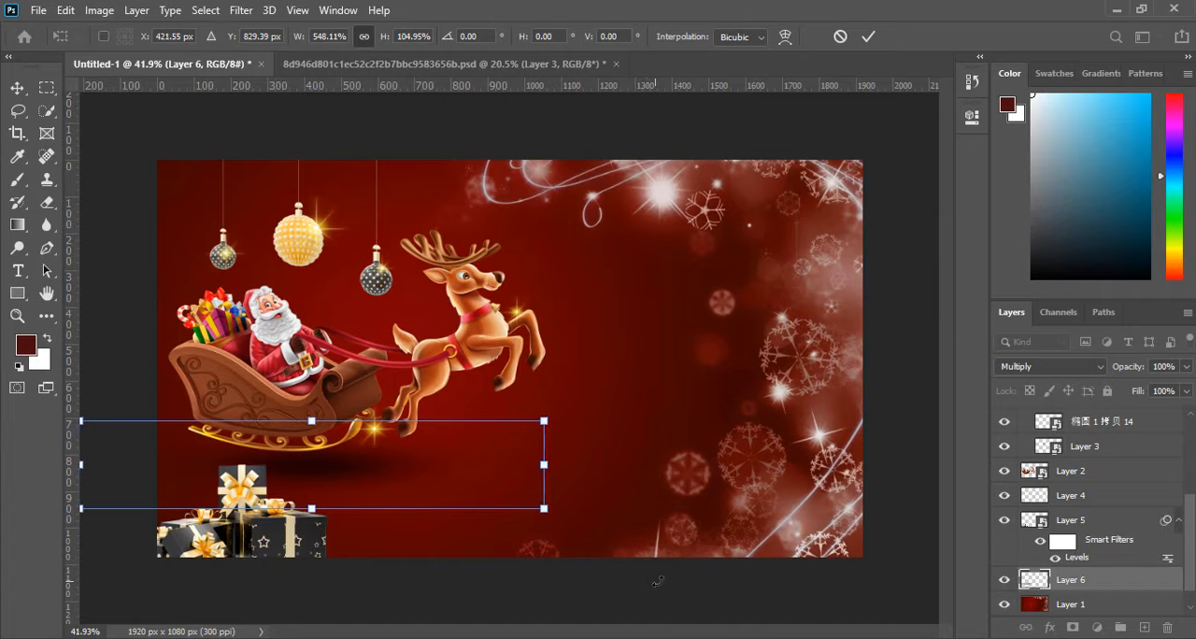
click(868, 38)
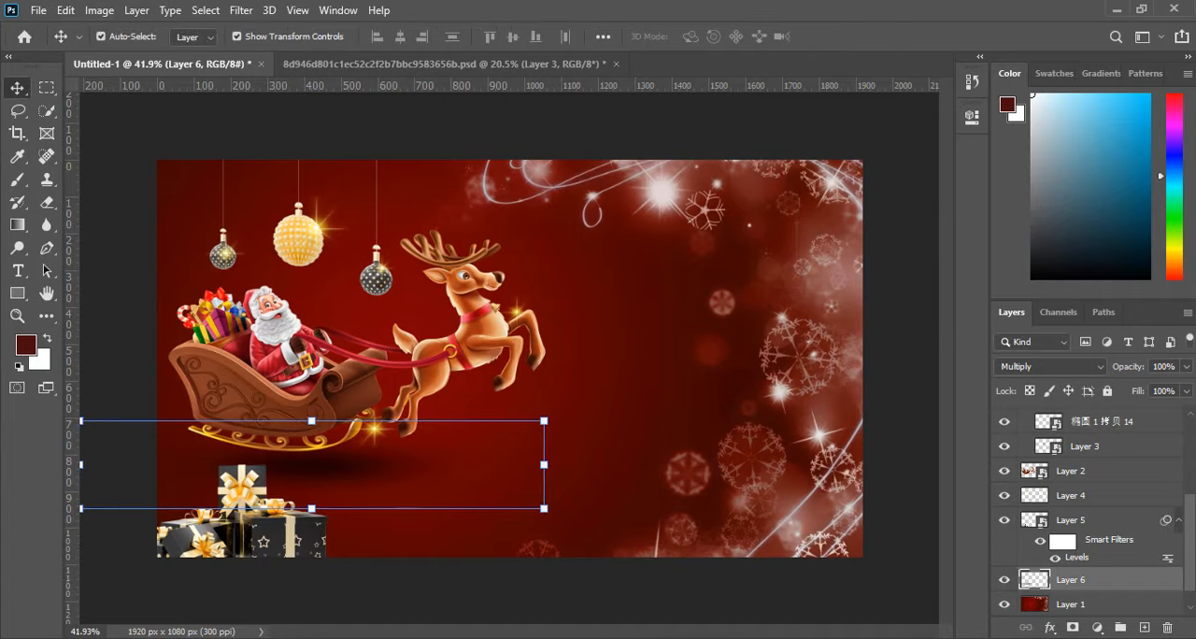
click(1185, 366)
drag(1185, 388, 1168, 391)
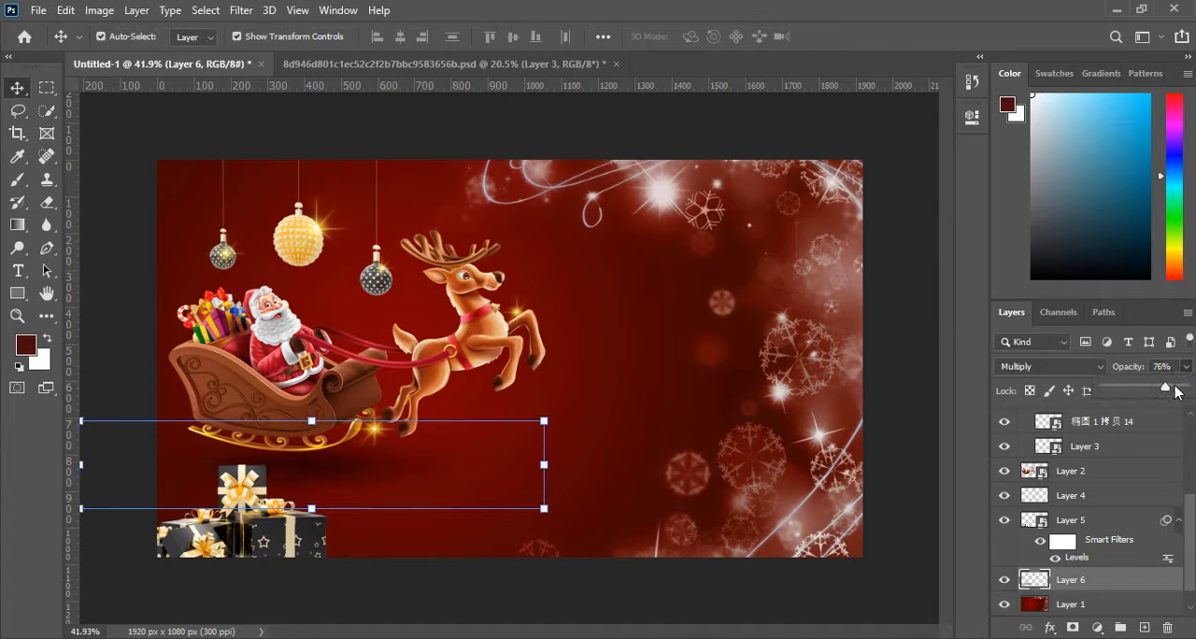
Duplicate the sleigh's shadow, place the copy beneath the reindeer, and set its opacity to 40%.
drag(292, 477, 510, 431)
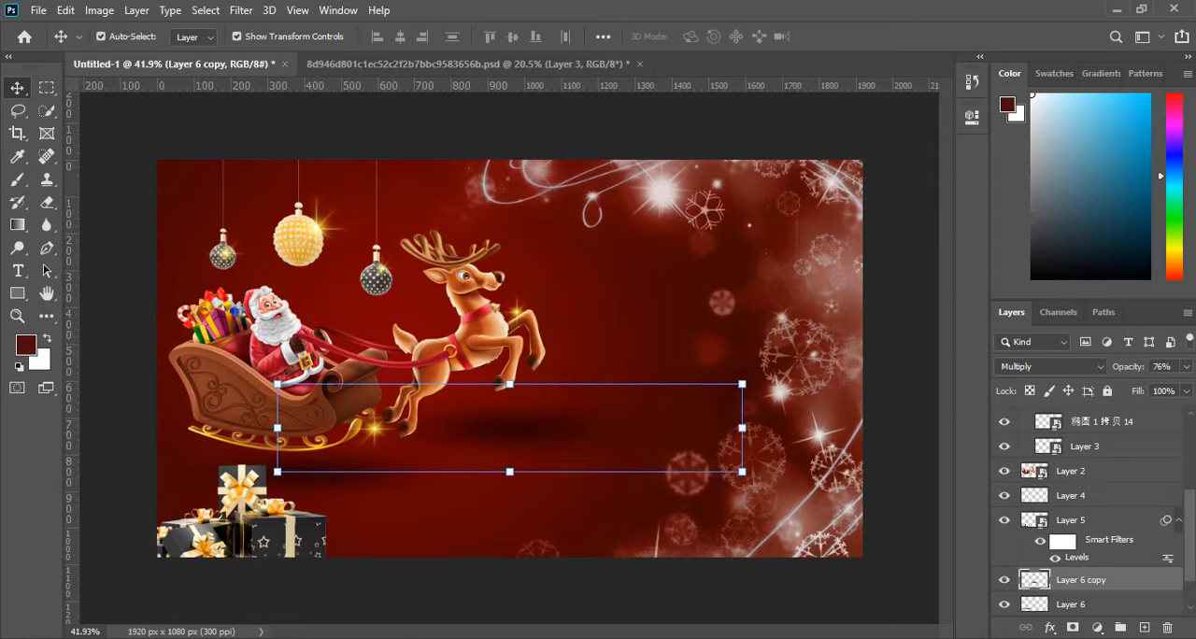
click(1187, 366)
drag(1124, 383, 1137, 391)
mouse_move(504, 425)
mouse_down()
mouse_move(515, 408)
mouse_move(521, 423)
mouse_up()
click(418, 544)
scroll(420, 540, down, 3)
scroll(452, 502, up, 1)
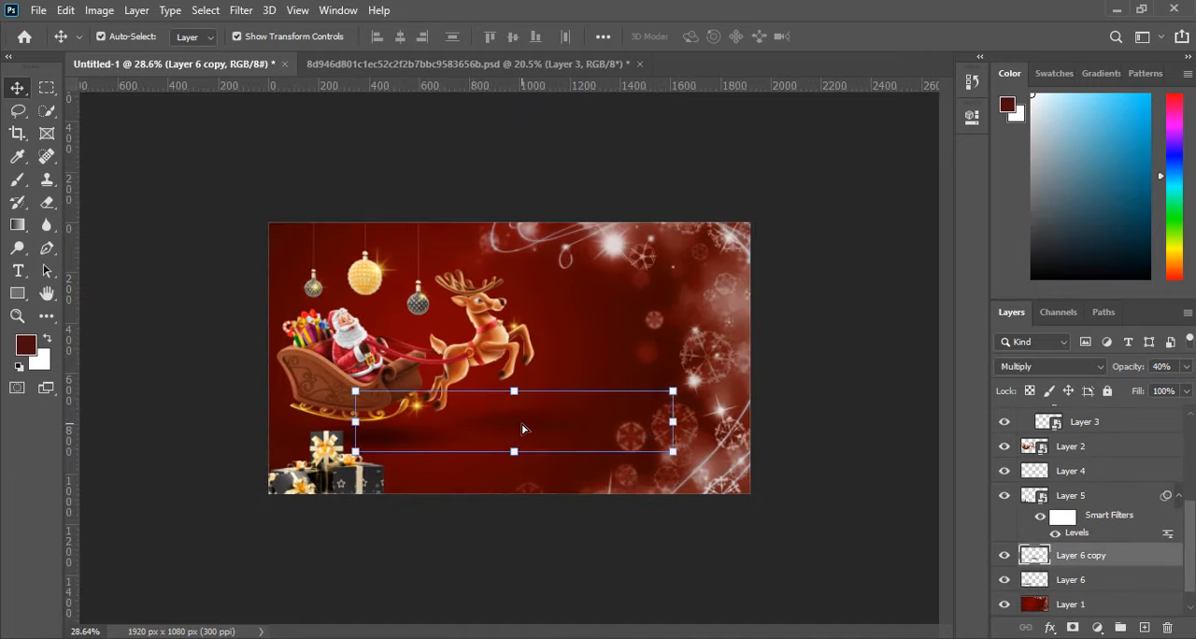
Lower the reindeer shadow's opacity to 35% and shift it slightly left.
click(1186, 367)
drag(1135, 388, 1132, 385)
drag(516, 419, 500, 418)
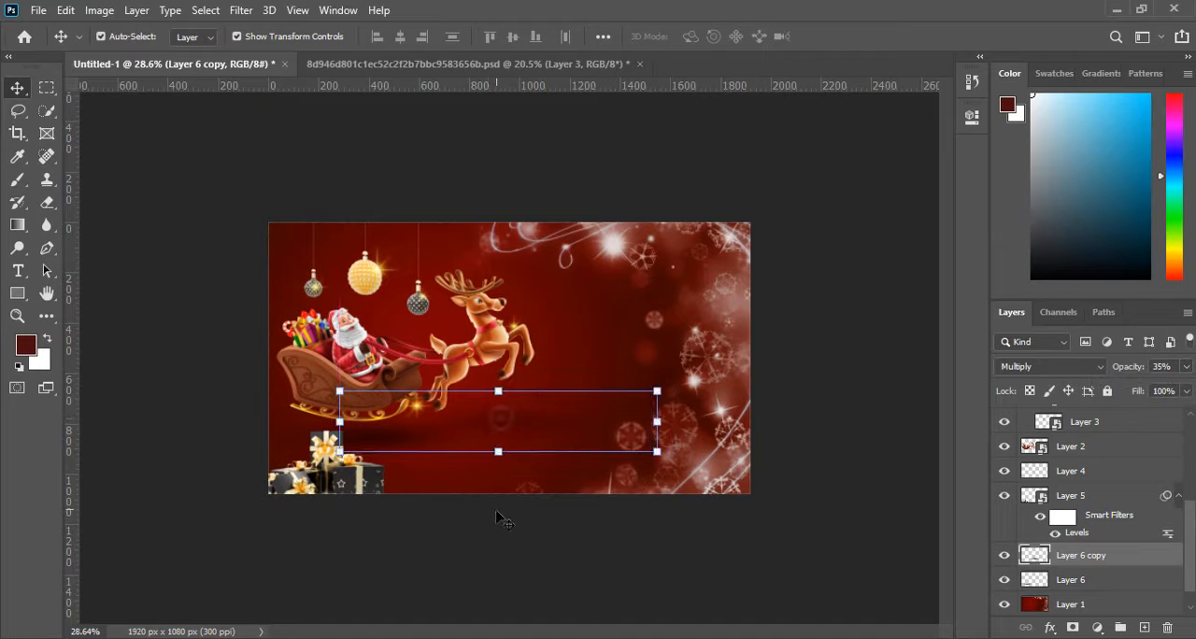
click(498, 514)
Nudge the sleigh's shadow slightly up and to the left so it sits closer to the runners.
click(382, 428)
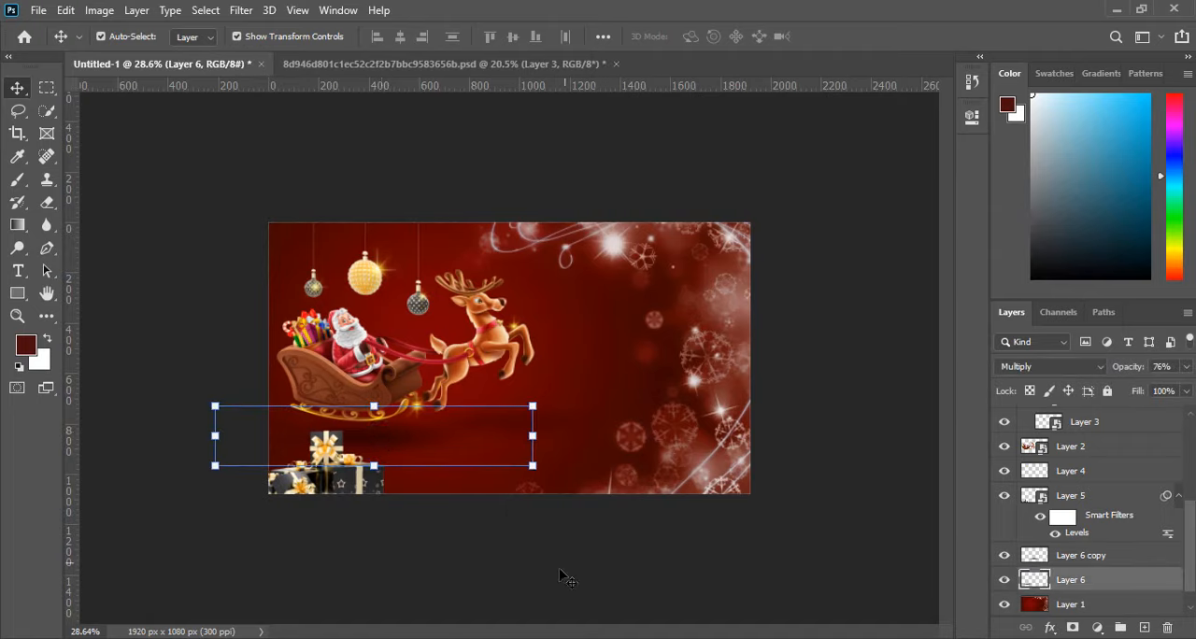
key(shift+Up)
key(shift+Up)
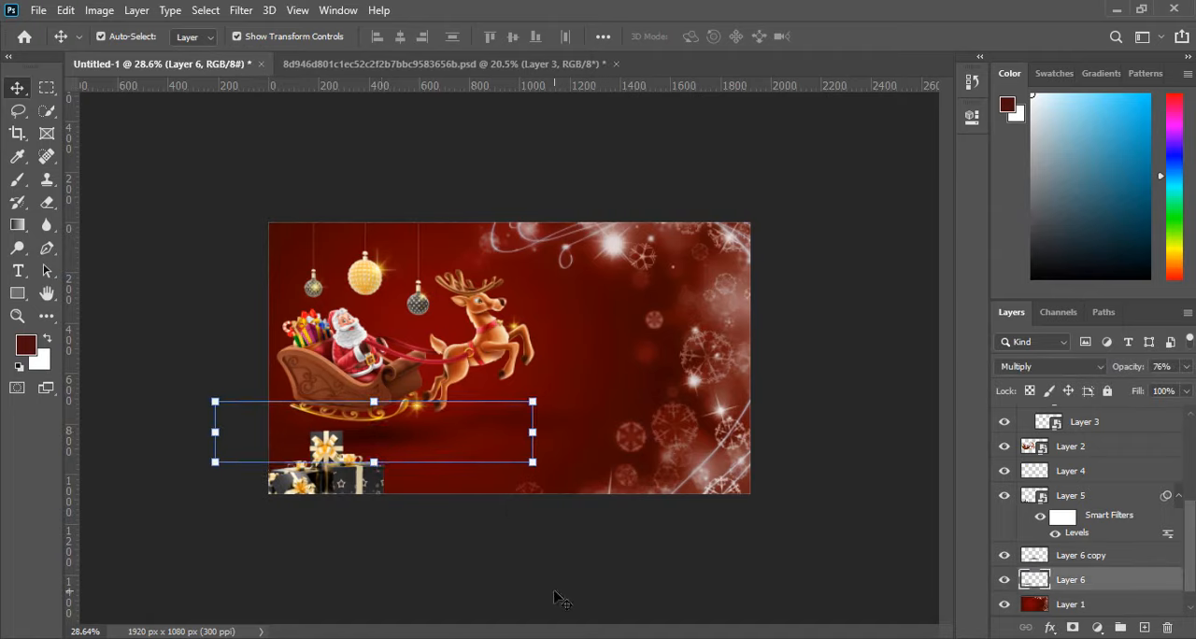
key(shift+Left)
key(shift+Up)
key(Down)
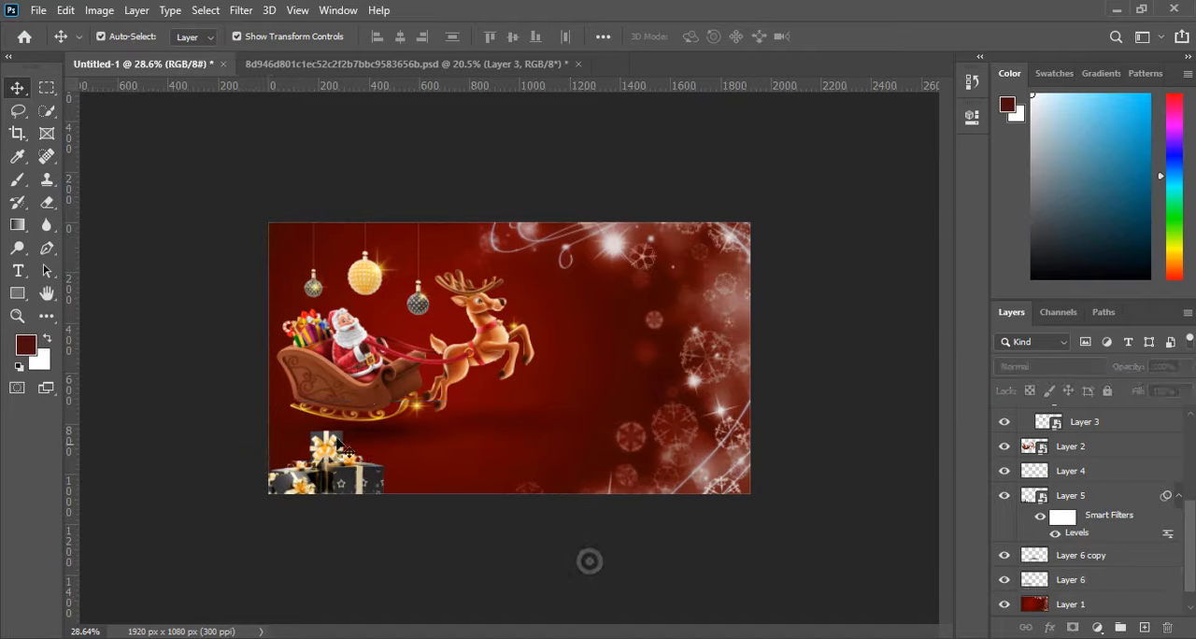
key(shift+Left)
key(shift+Left)
key(shift+Left)
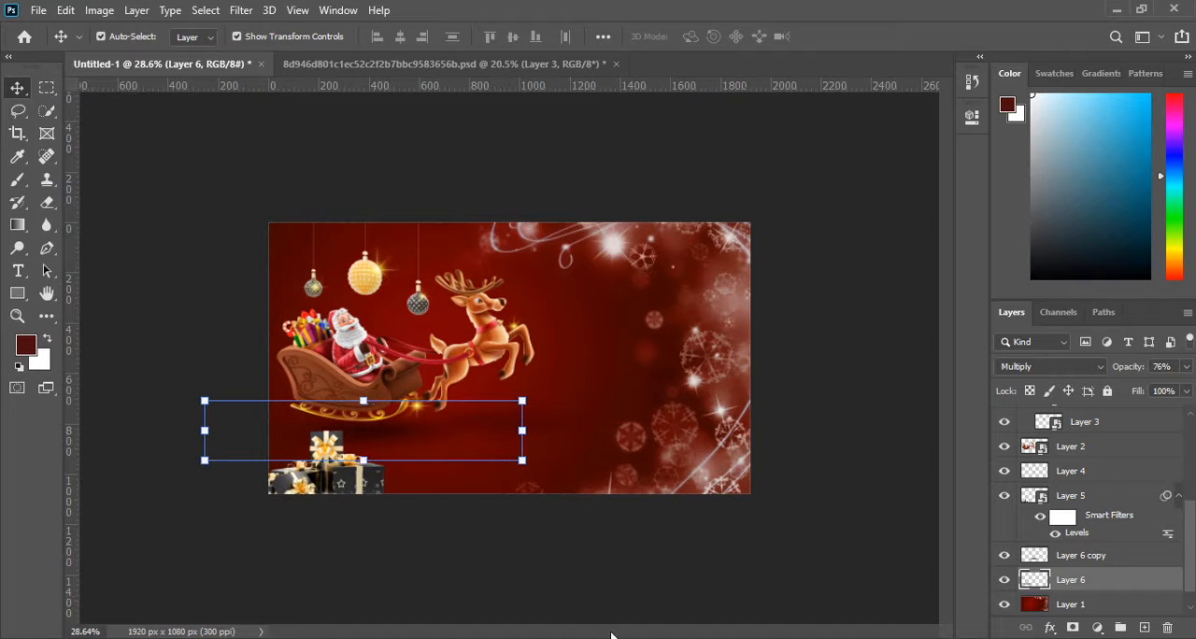
Toggle the sleigh shadow layer's visibility to compare its effect, leave it visible, and deselect it.
scroll(1135, 587, down, 1)
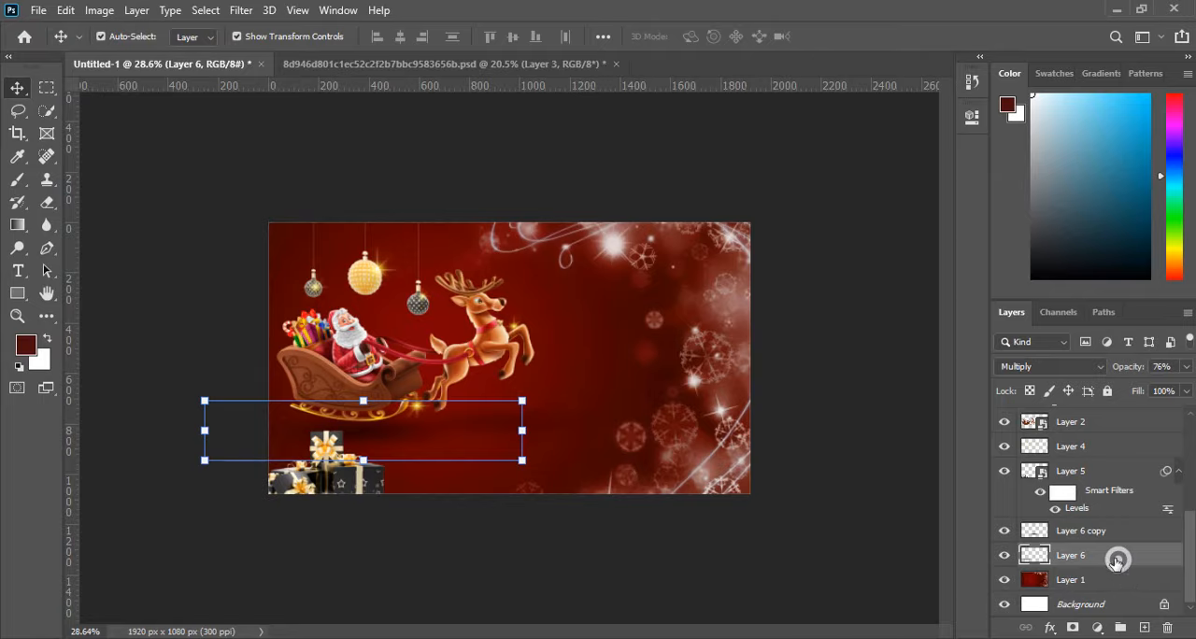
click(1006, 555)
click(684, 561)
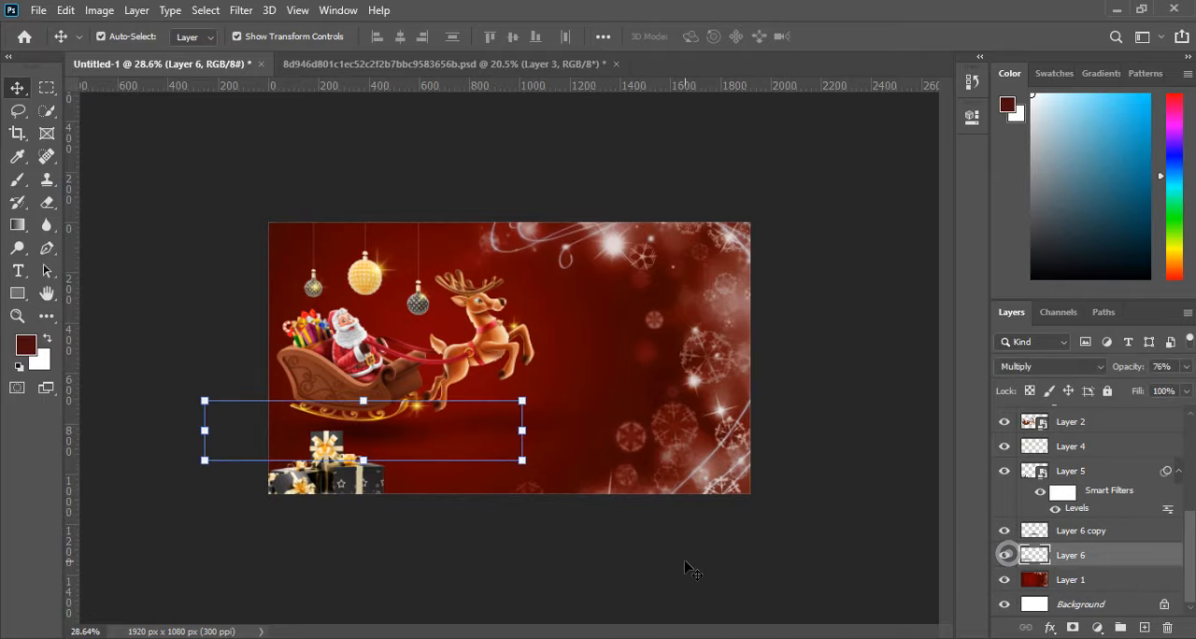
scroll(600, 414, down, 2)
scroll(630, 417, up, 4)
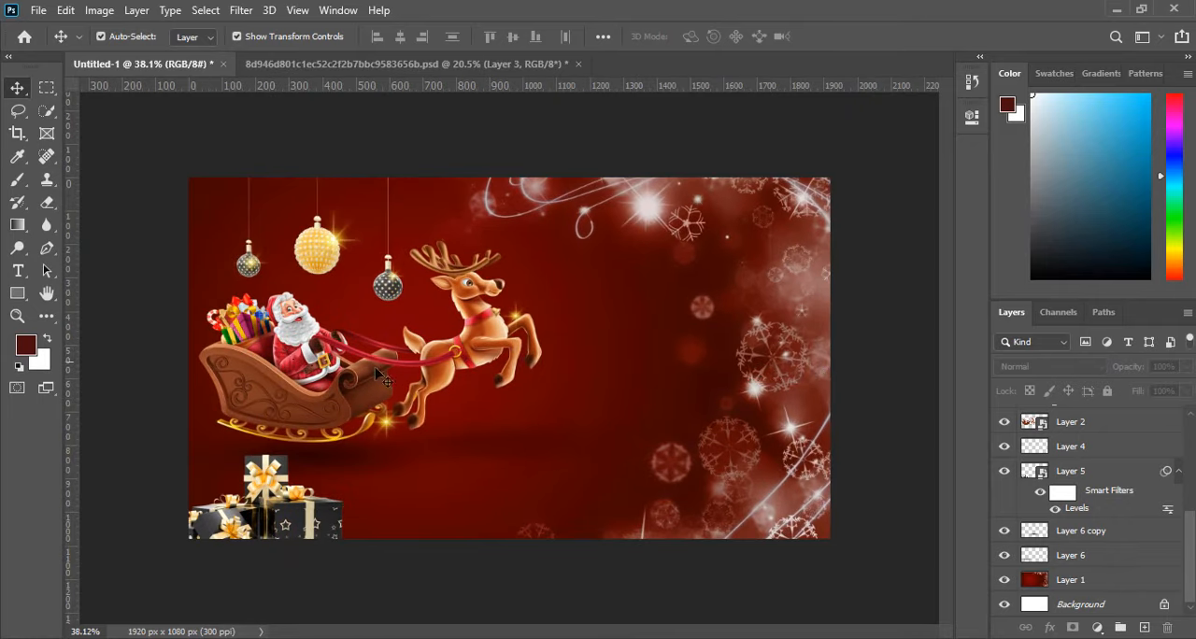
Switch to Notepad, copy the words "Merry Christmas" from the note, and return to the Photoshop design.
click(451, 637)
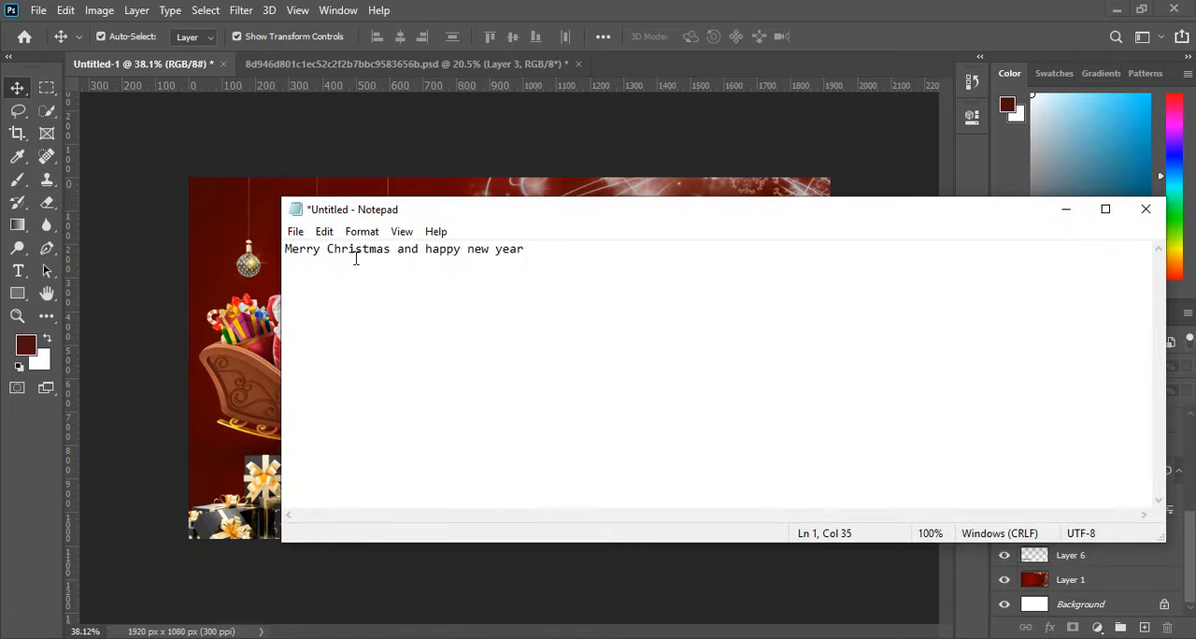
drag(392, 249, 207, 250)
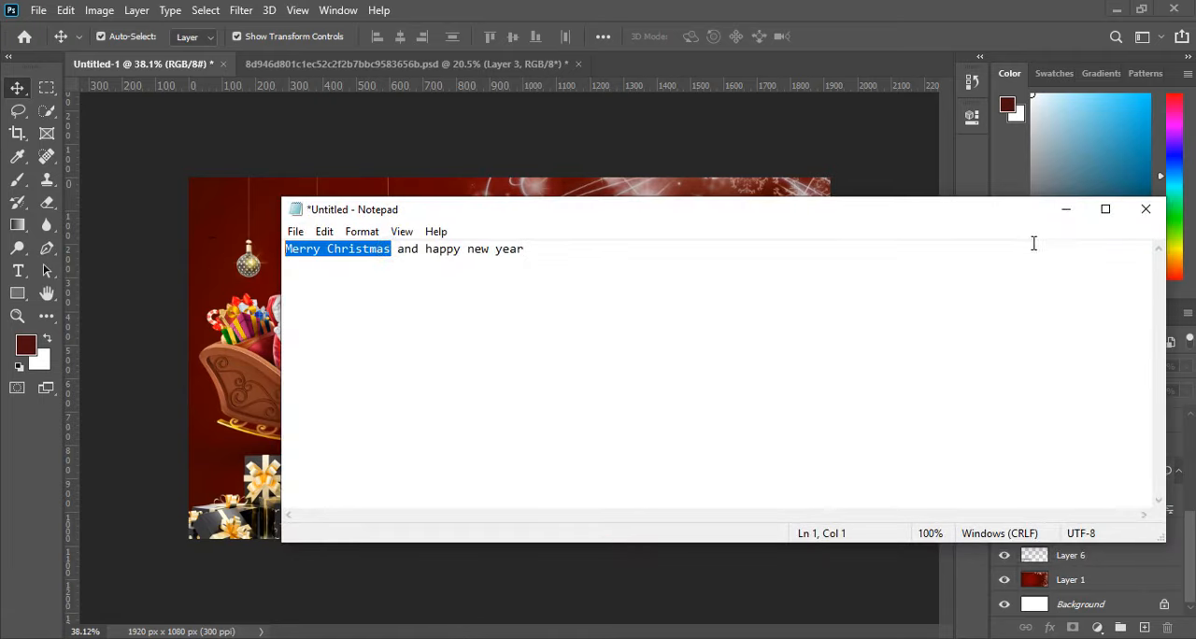
click(1066, 208)
Add a text line reading "Merry Christmas" on the canvas and color it white #ffffff.
key(t)
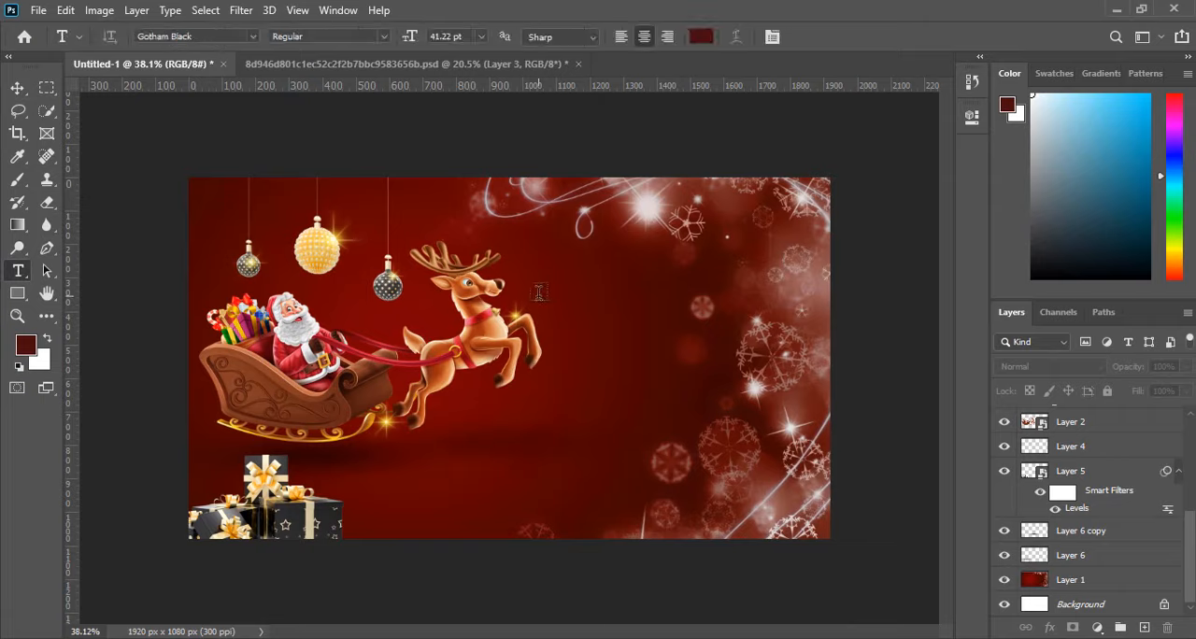
click(628, 312)
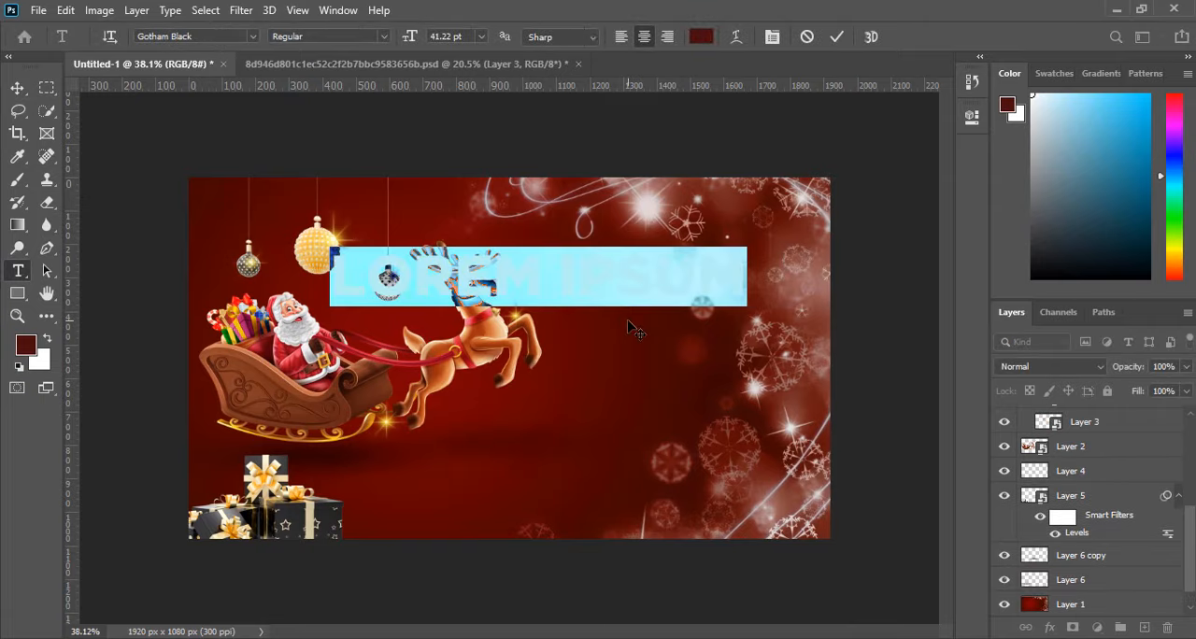
text(MERRY CHRISTMAS)
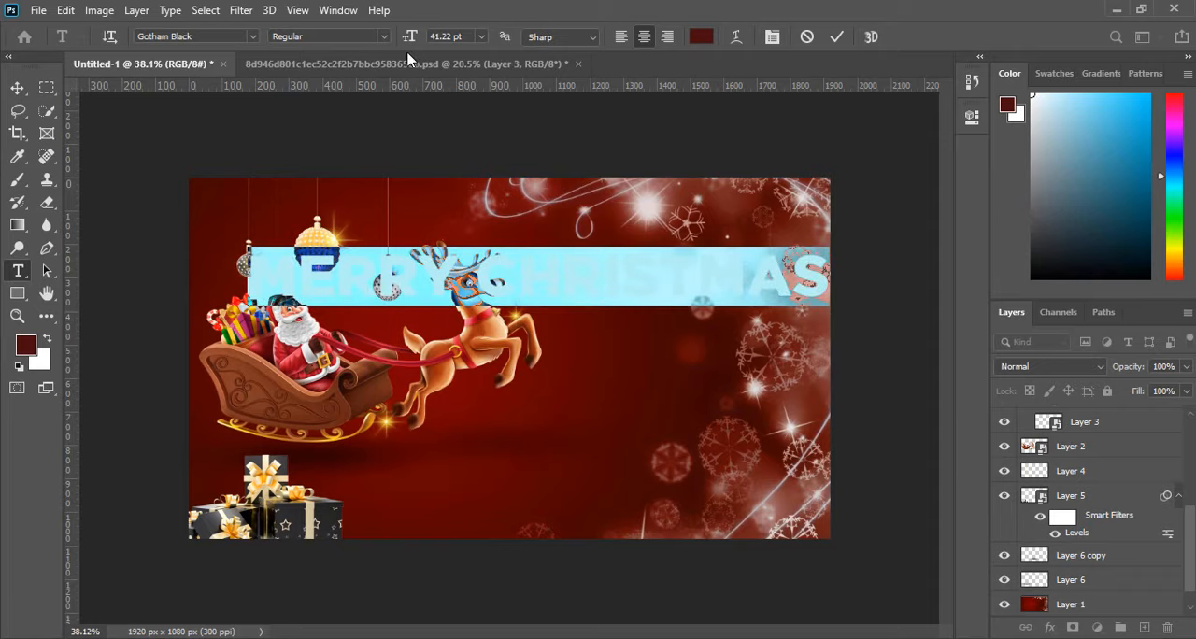
click(701, 37)
text(ffffff)
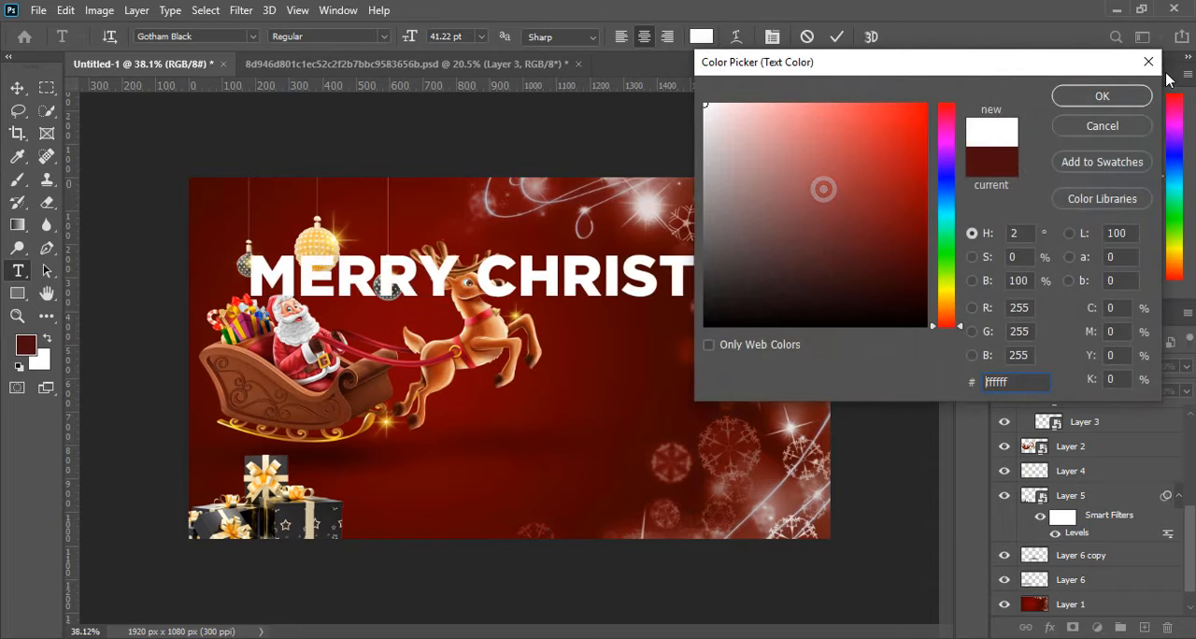
click(1129, 97)
Scale the Merry Christmas text to 56.79% so it fits in the space beside the reindeer.
click(16, 88)
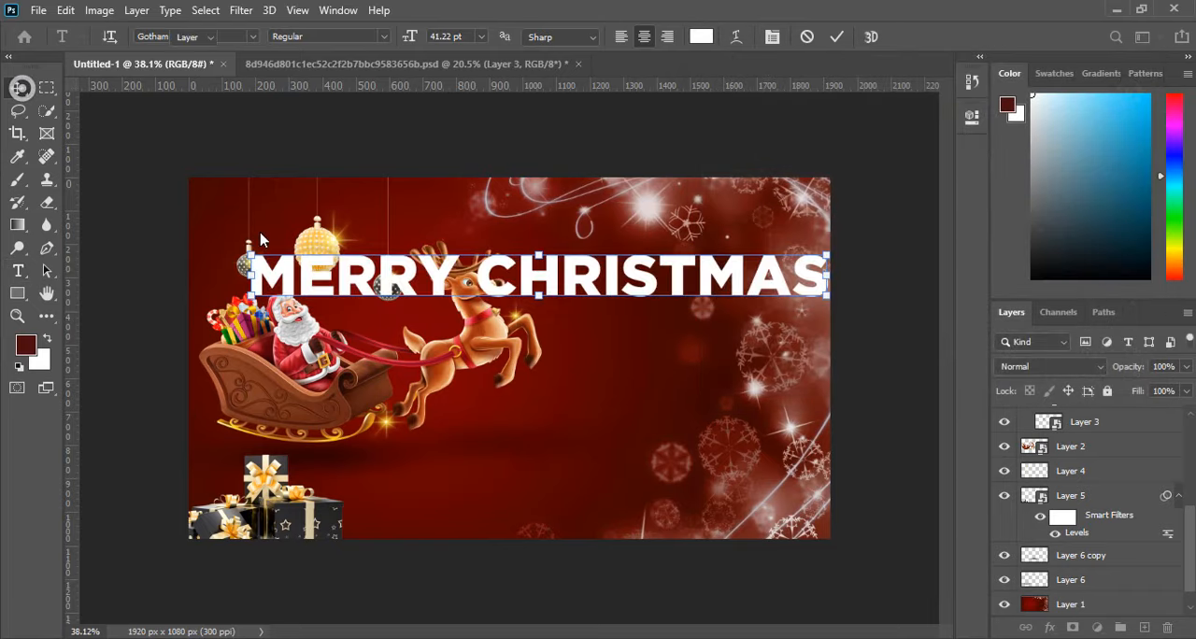
key(ctrl+t)
drag(250, 255, 499, 286)
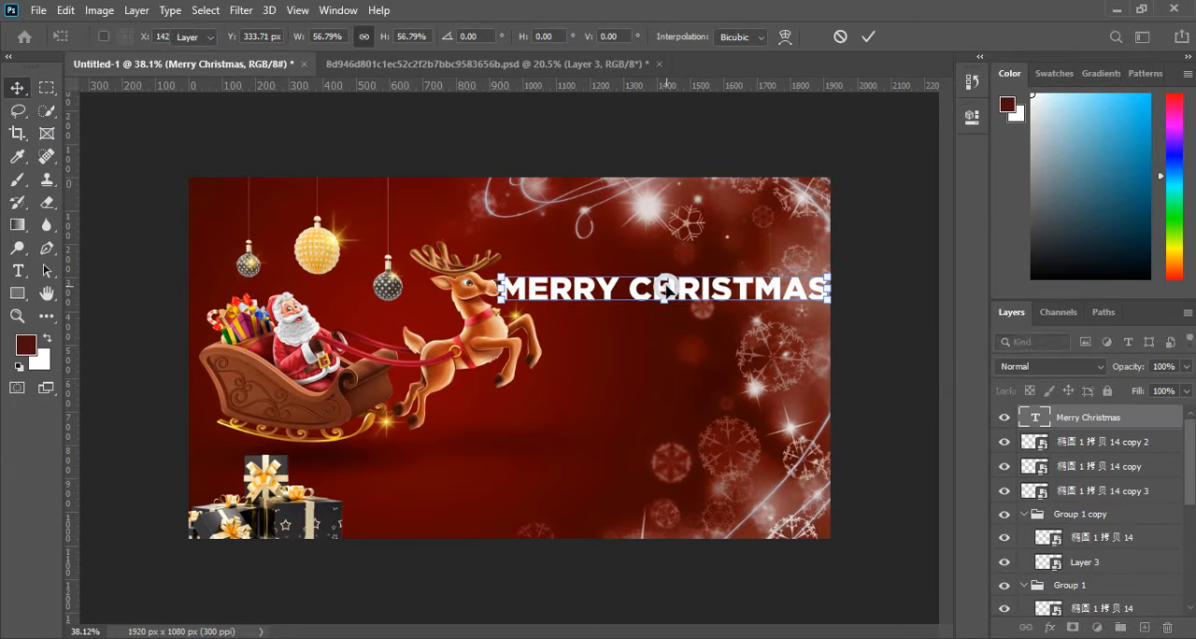
key(Return)
Change the font of the whole Merry Christmas text to Againts Regular.
double_click(667, 291)
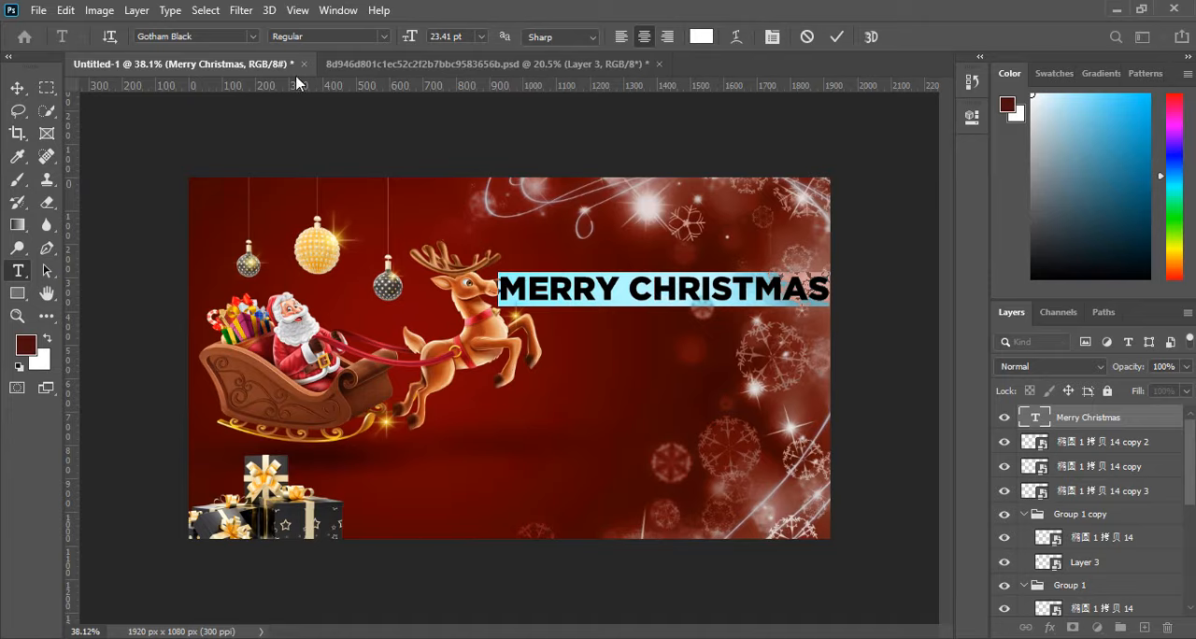
click(254, 37)
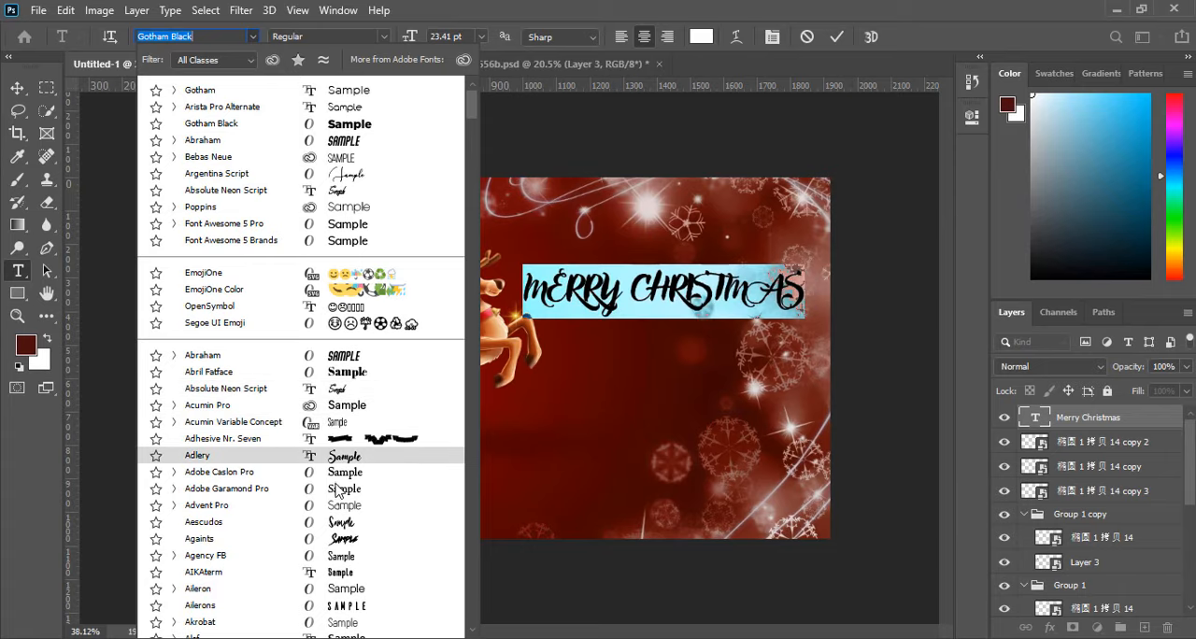
scroll(333, 533, down, 1)
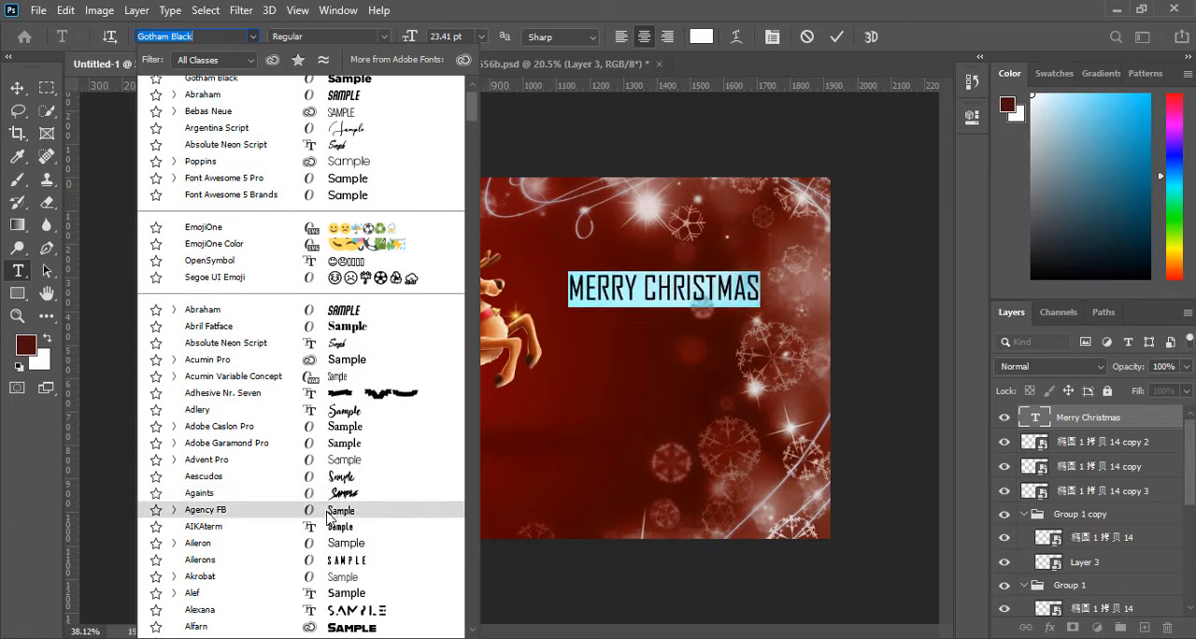
click(332, 492)
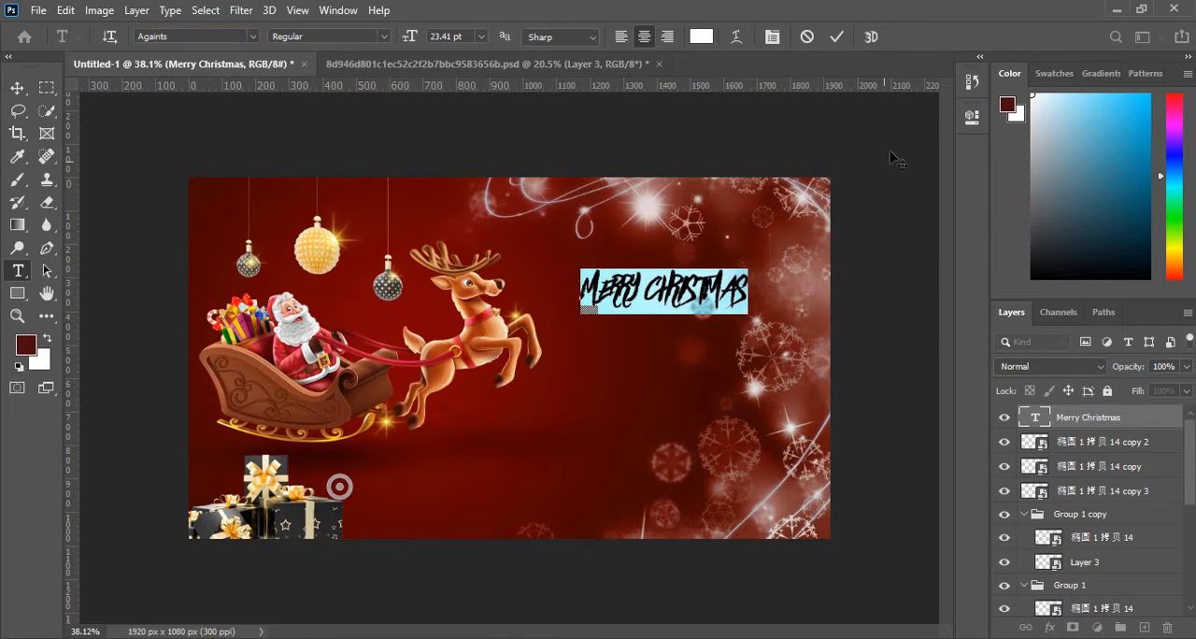
Turn off All Caps for the Merry Christmas text and commit the text edit.
click(972, 117)
scroll(837, 354, down, 5)
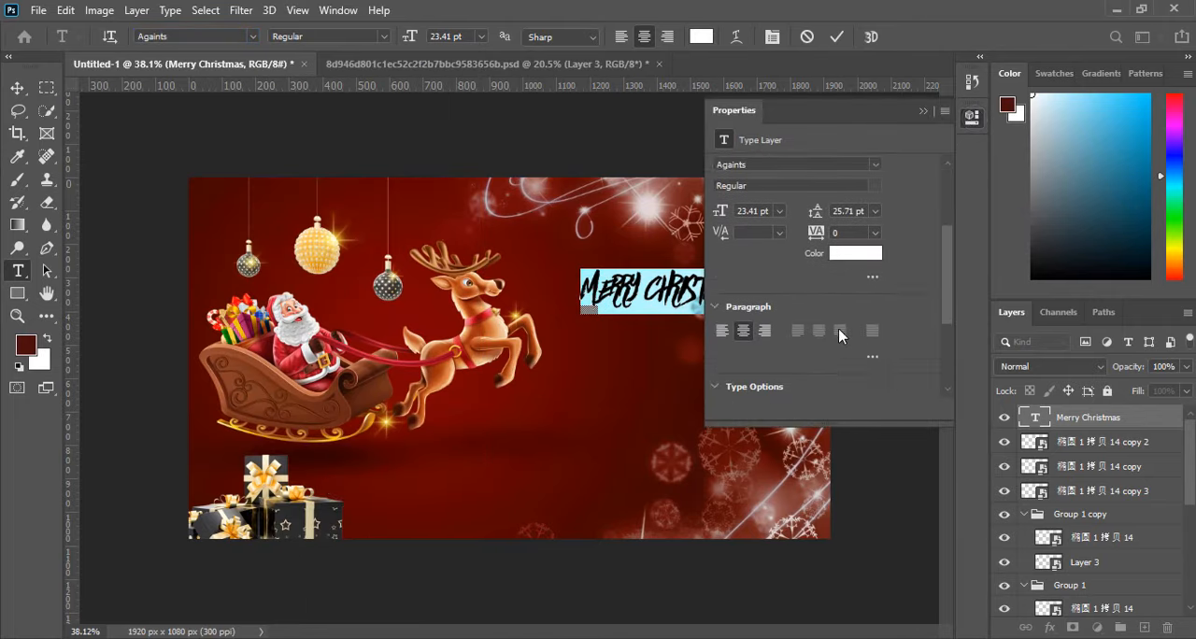
click(721, 328)
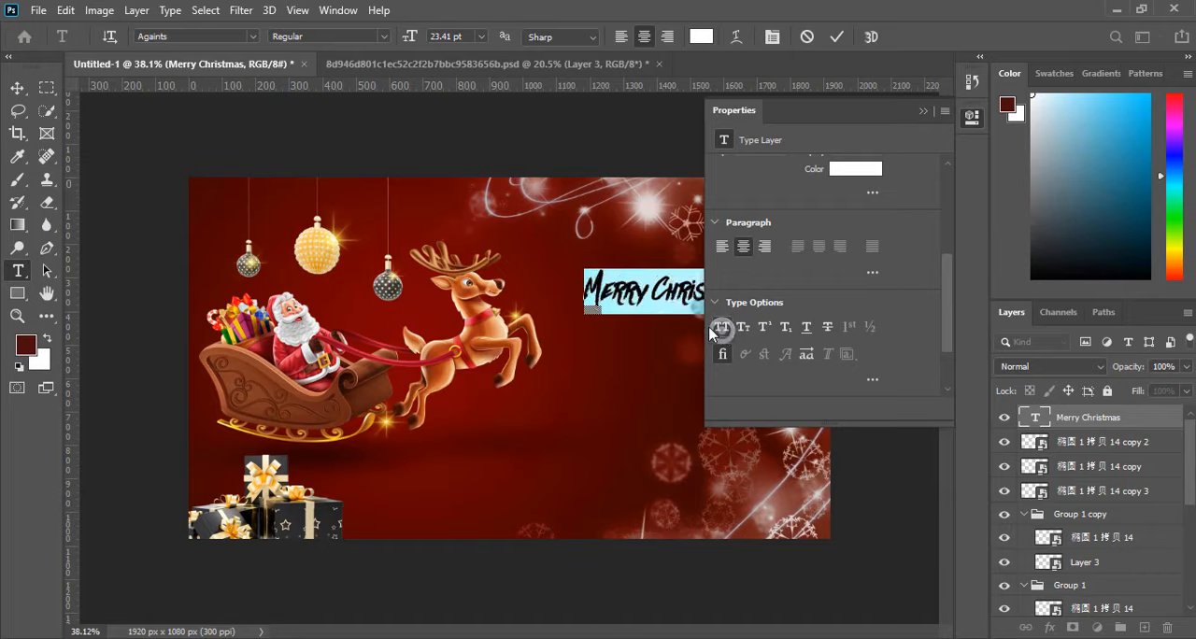
click(637, 293)
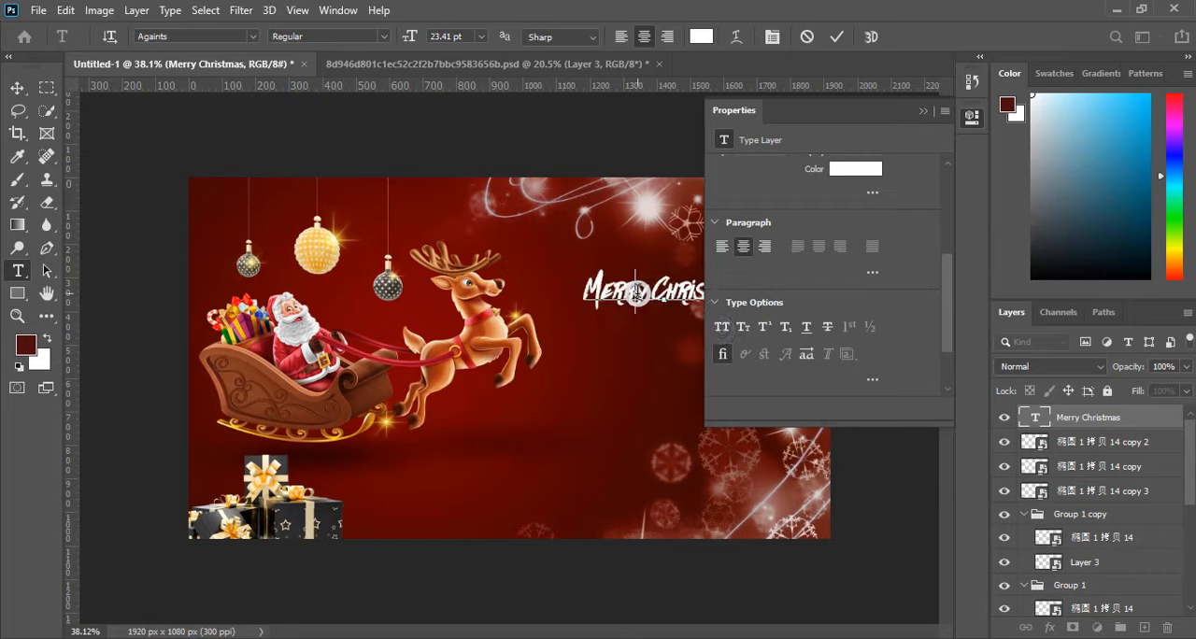
click(922, 112)
click(836, 36)
Scale the Merry Christmas text up to 136.88%, move it slightly to the right and up, and commit the transform.
key(v)
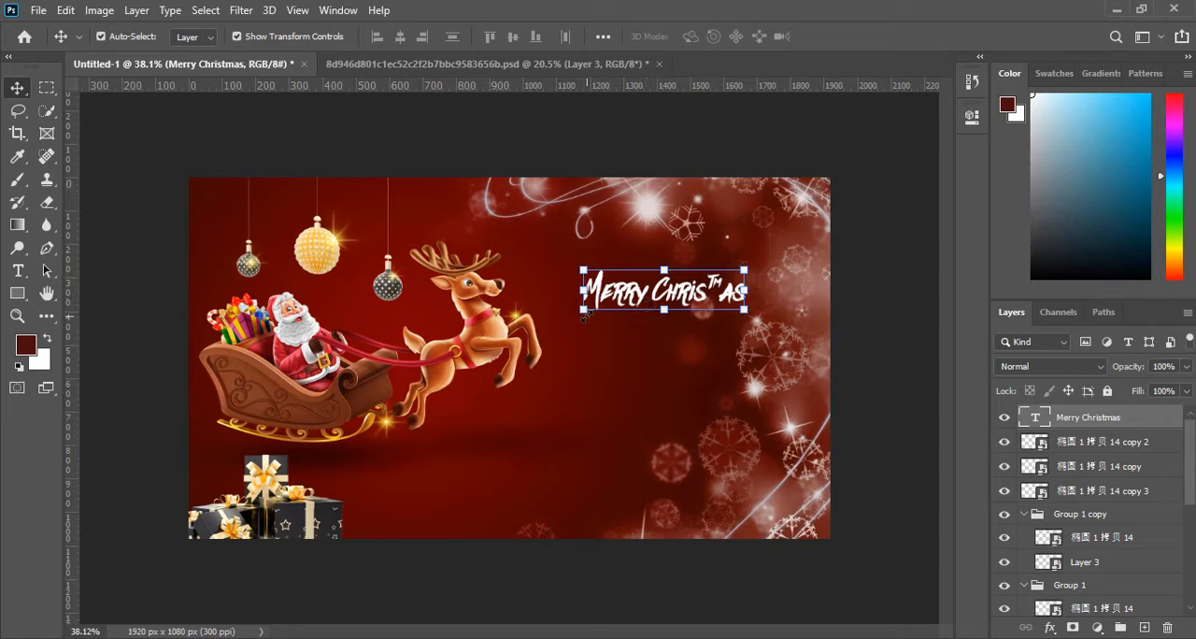
drag(584, 311, 523, 329)
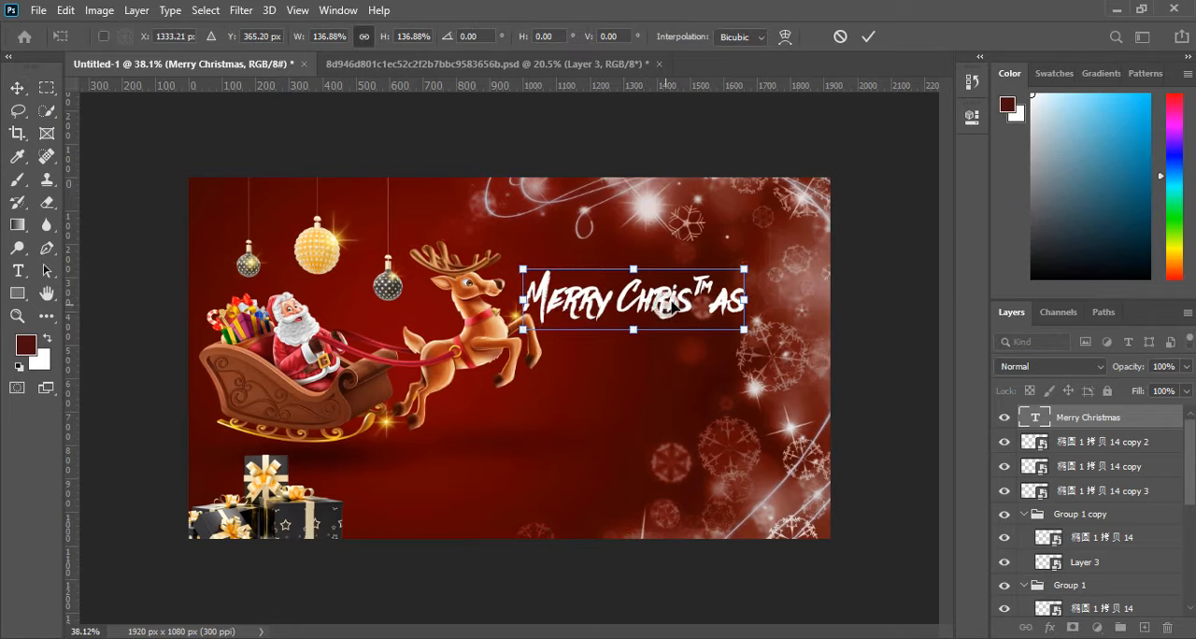
drag(666, 308, 682, 303)
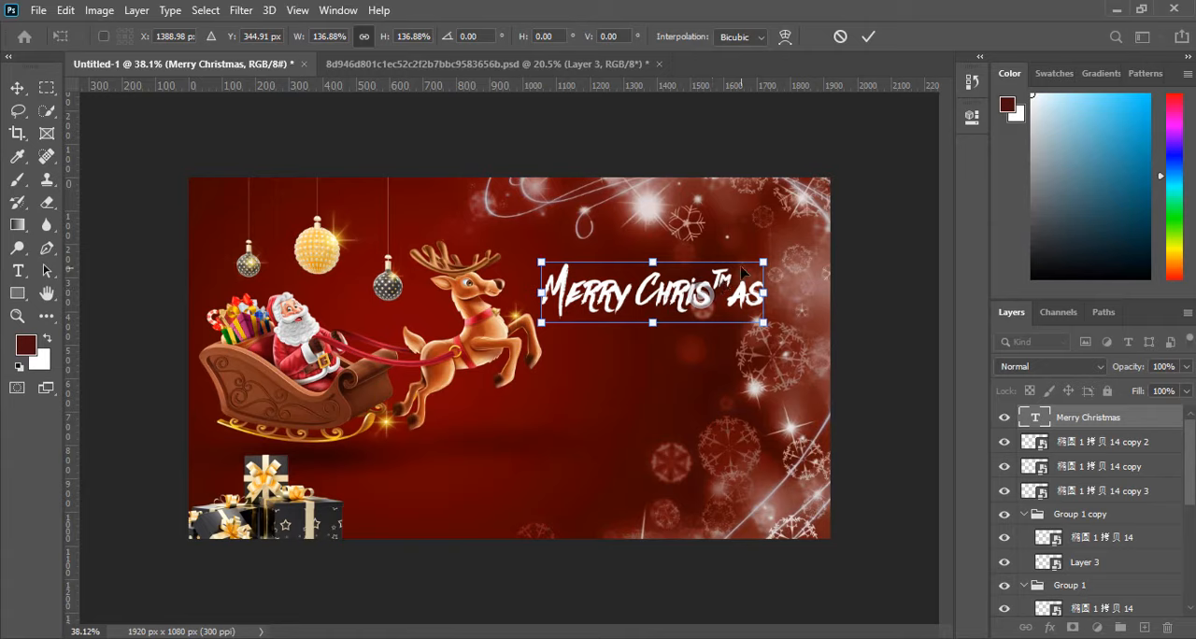
click(864, 38)
click(807, 221)
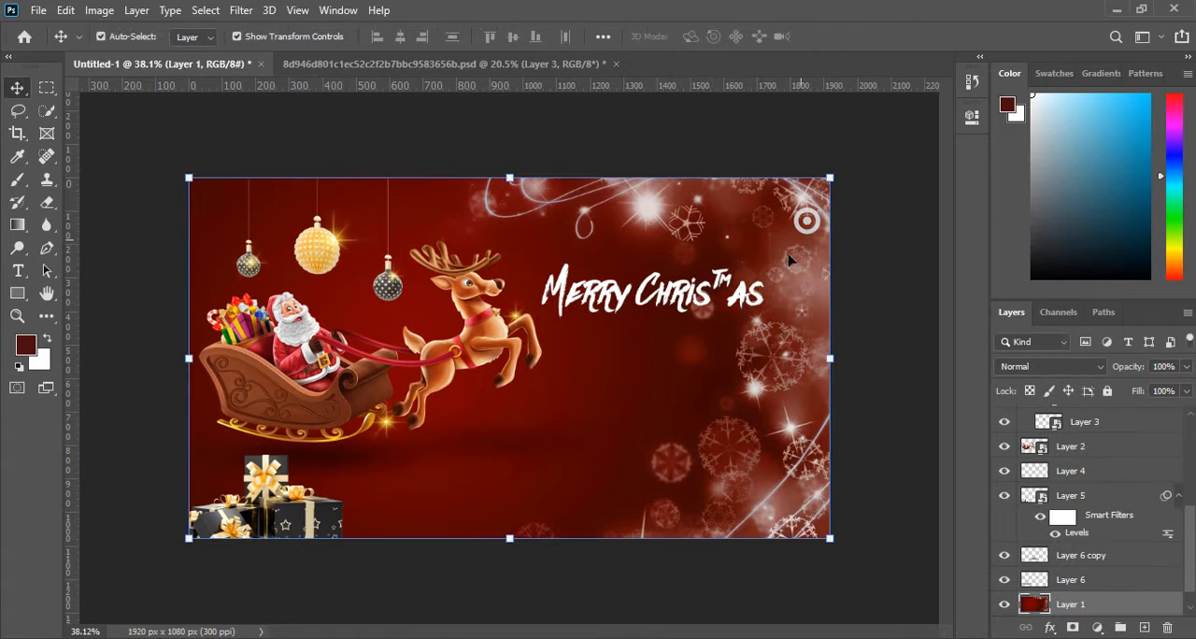
Try deleting and retyping the letter m in Christmas, and commit the text edit without it.
double_click(725, 290)
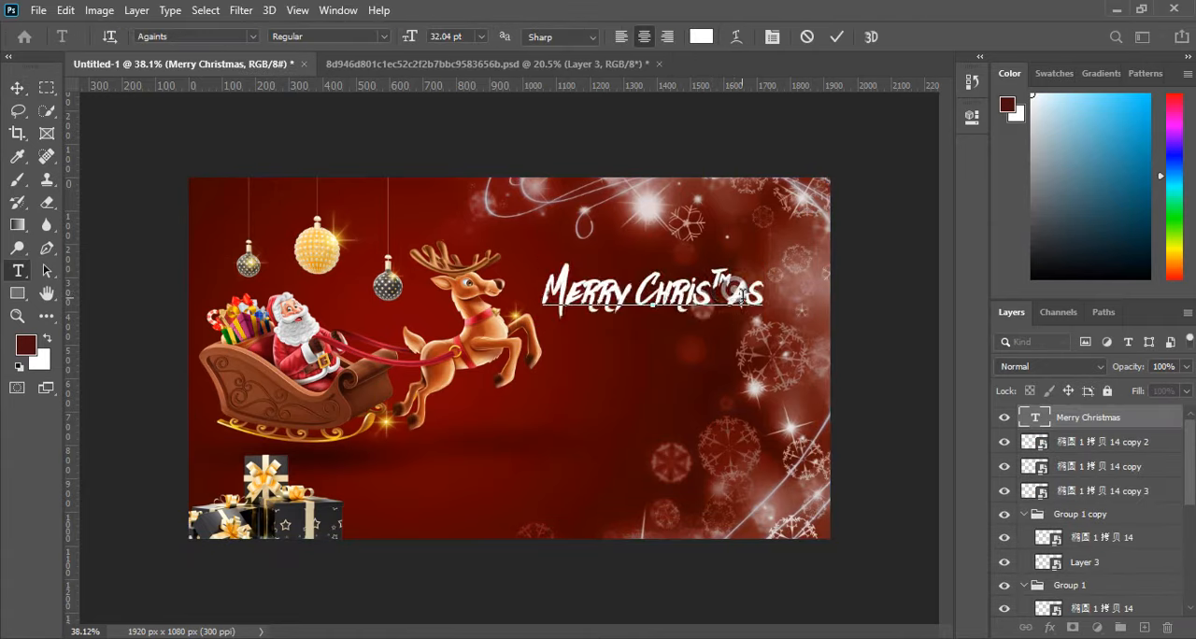
click(739, 296)
key(BackSpace)
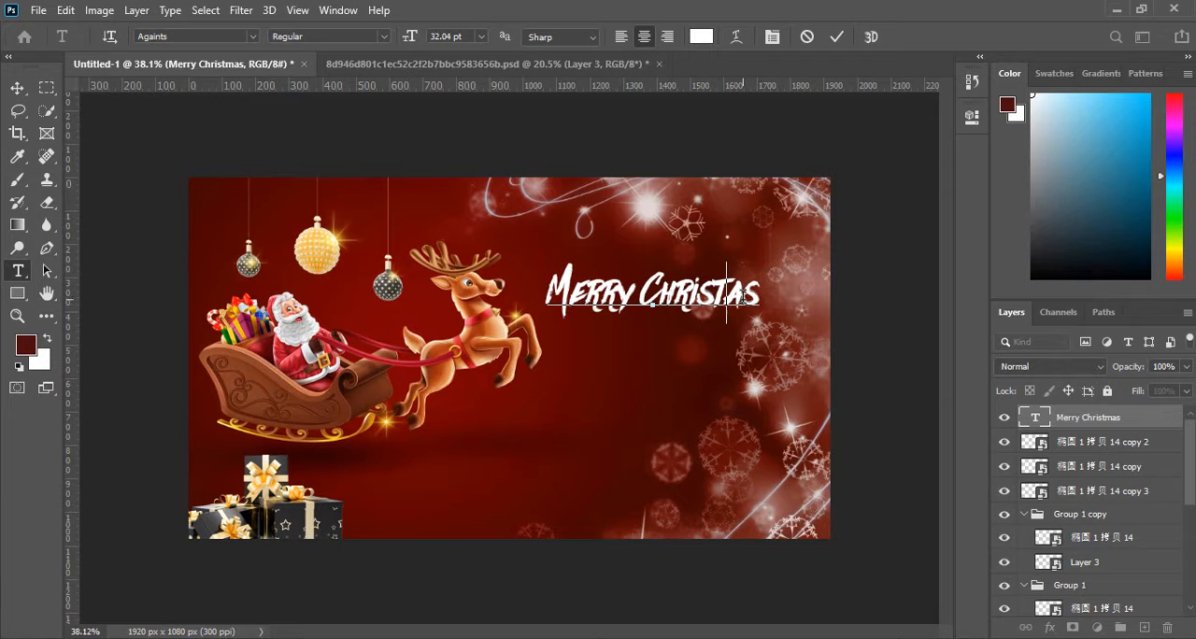
text(M)
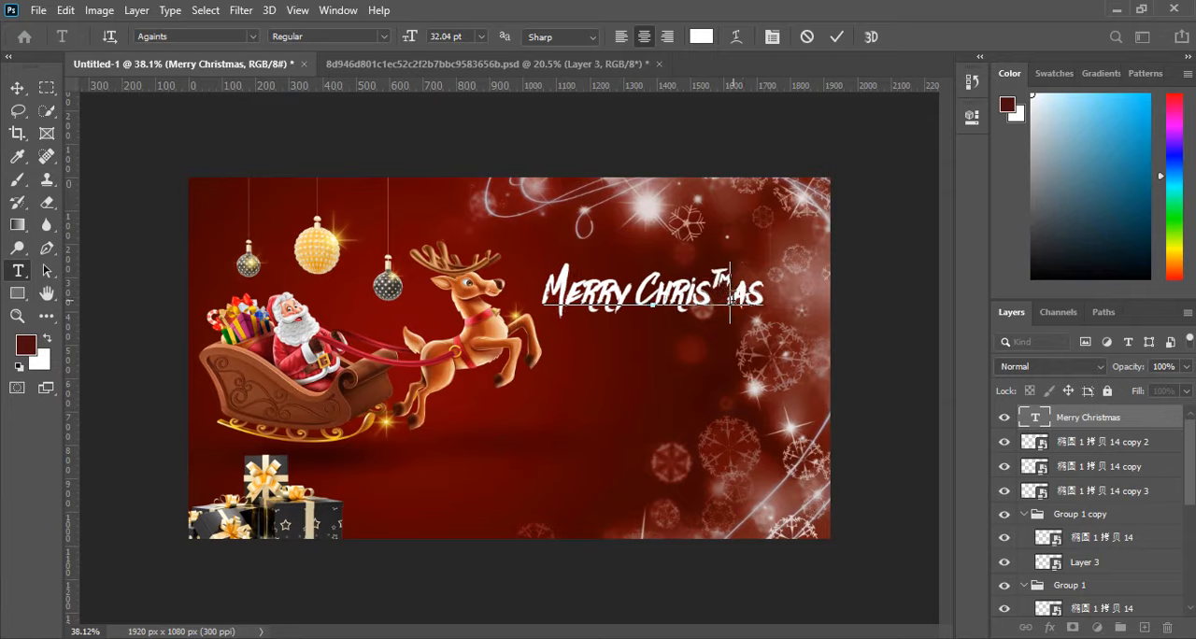
key(BackSpace)
click(836, 43)
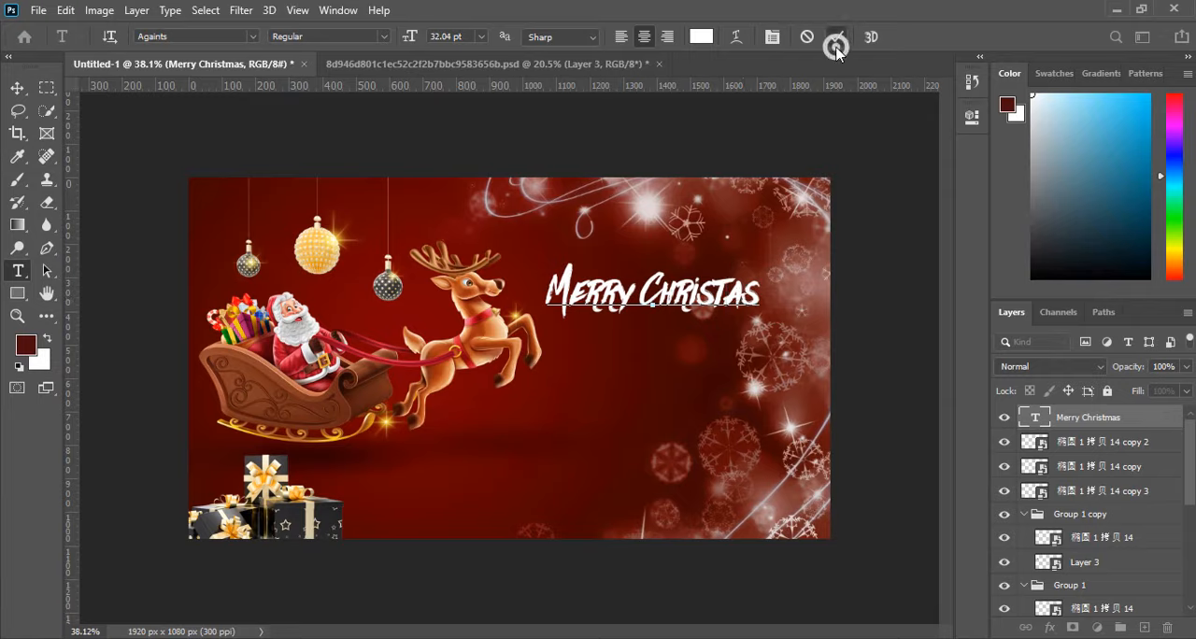
Restore the missing m so the text line reads Merry Christmas, and select the whole text.
double_click(732, 304)
click(728, 299)
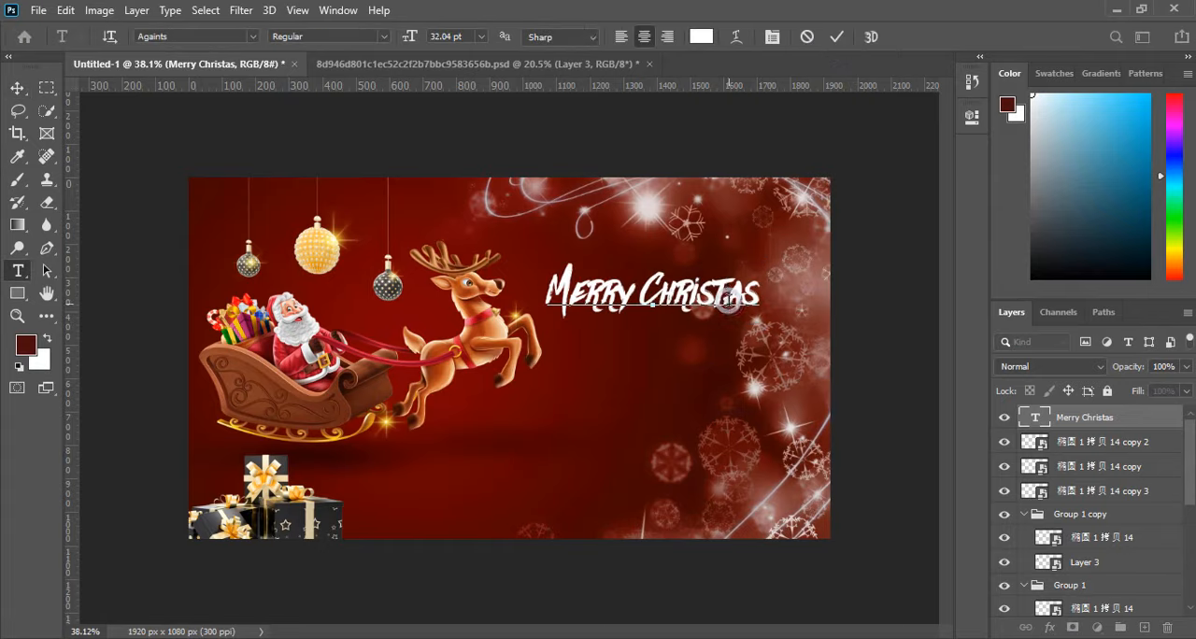
key(ctrl+a)
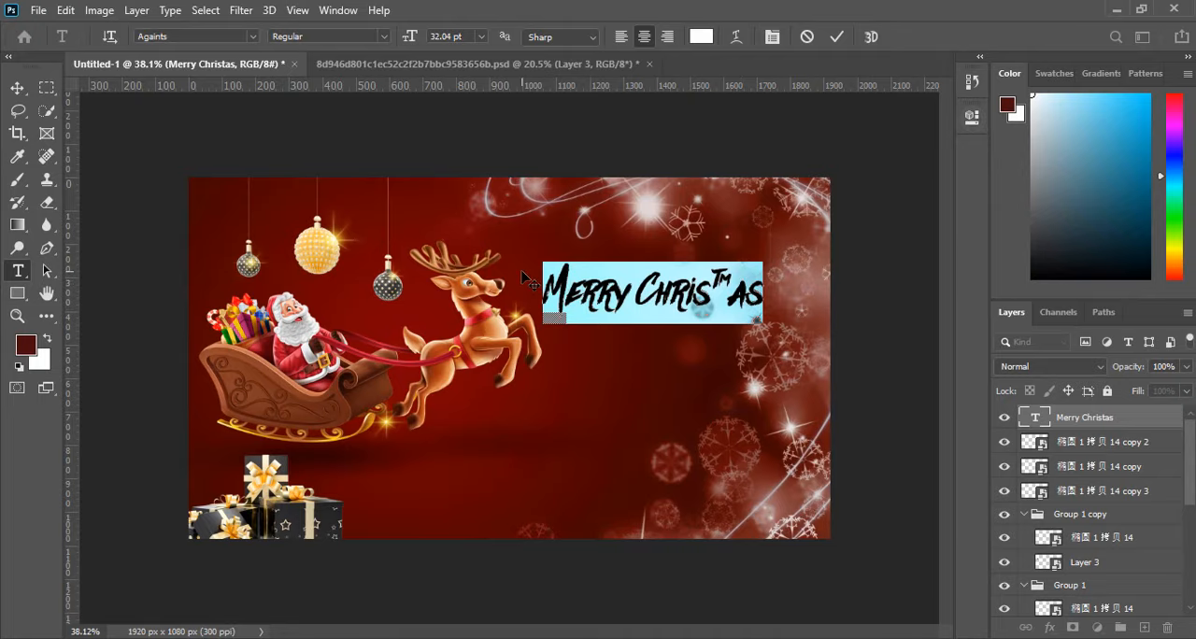
Change the font of the whole Merry Christmas text to Bigbroade Demo Regular and commit the text edit.
click(972, 117)
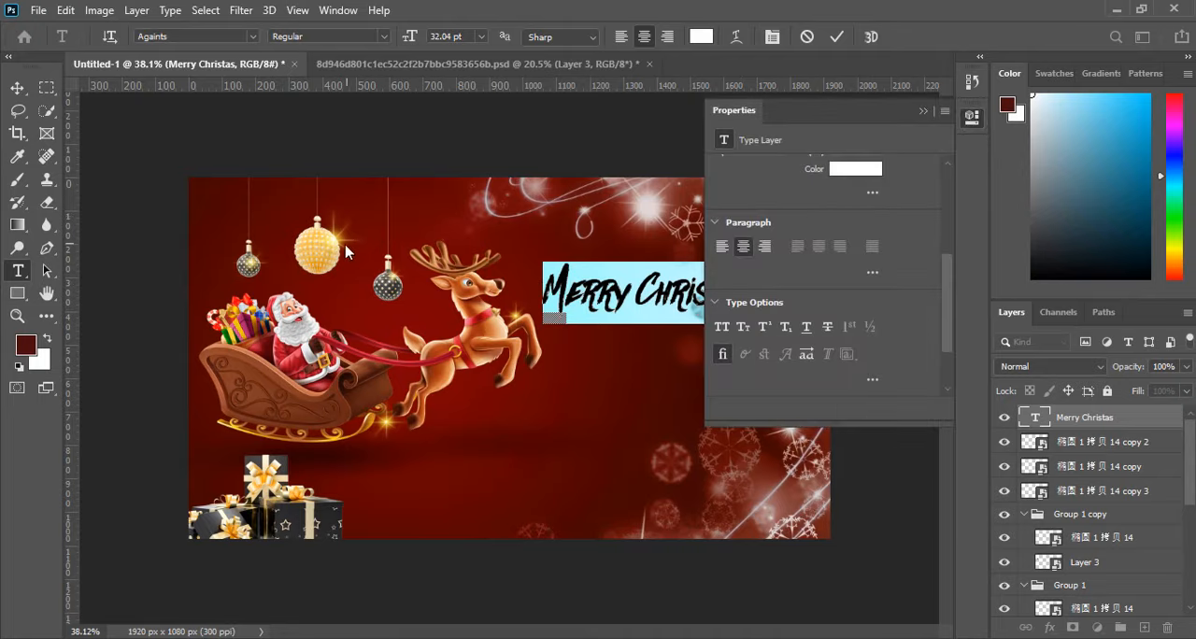
scroll(332, 264, down, 3)
scroll(332, 264, up, 2)
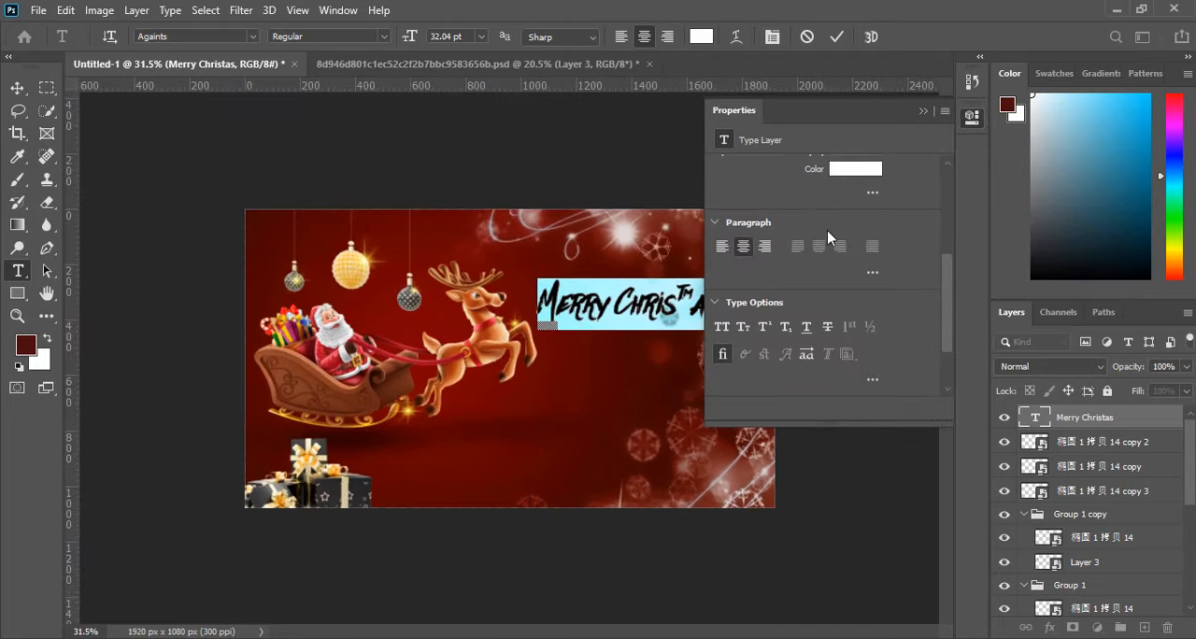
click(349, 621)
scroll(884, 229, up, 5)
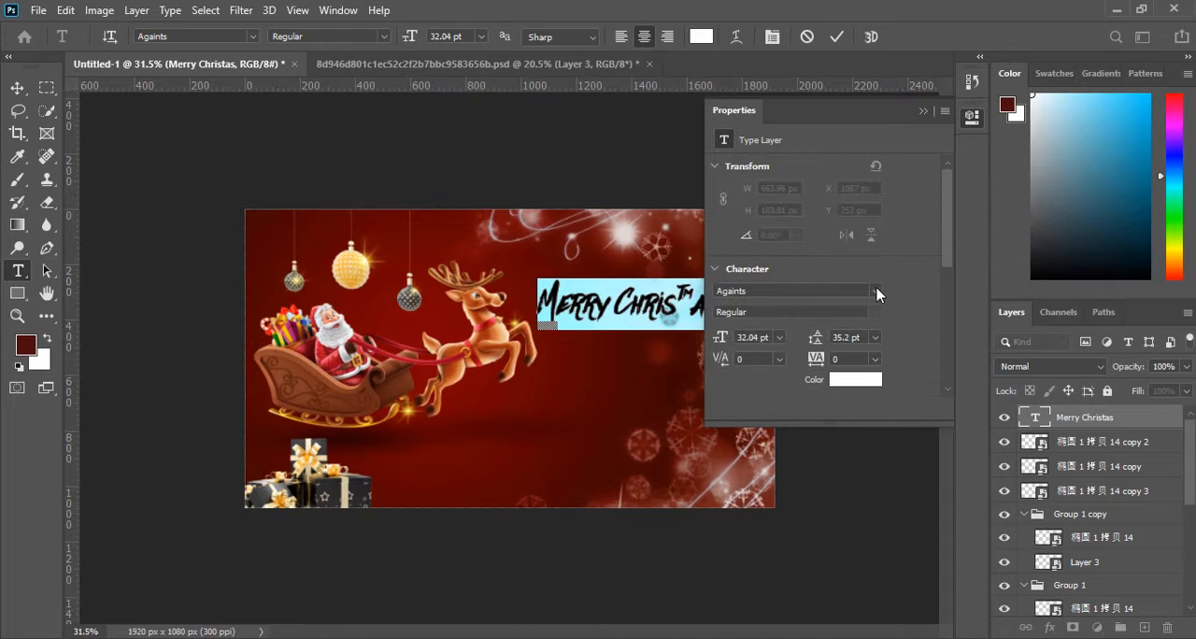
click(876, 292)
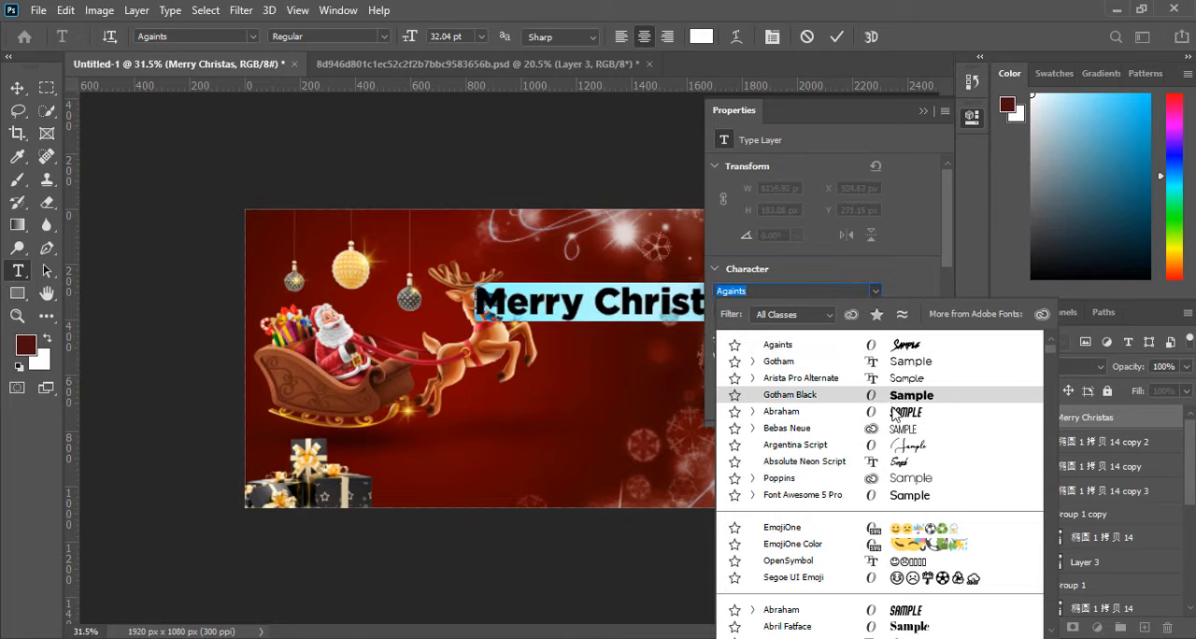
scroll(921, 524, down, 2)
scroll(925, 546, down, 2)
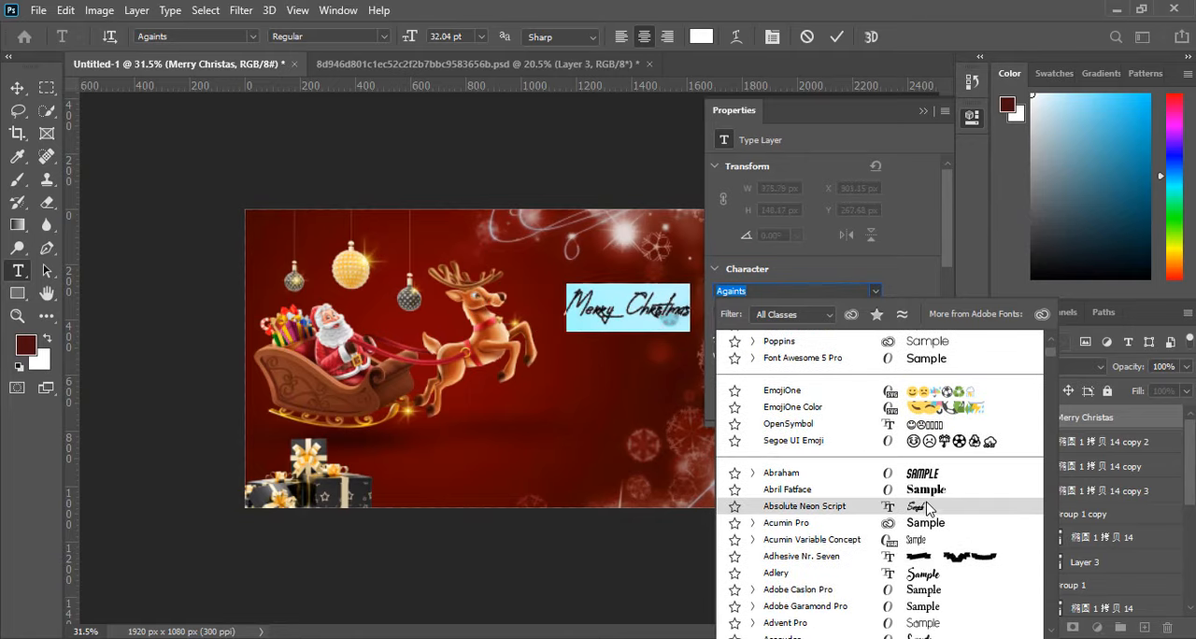
scroll(923, 514, down, 4)
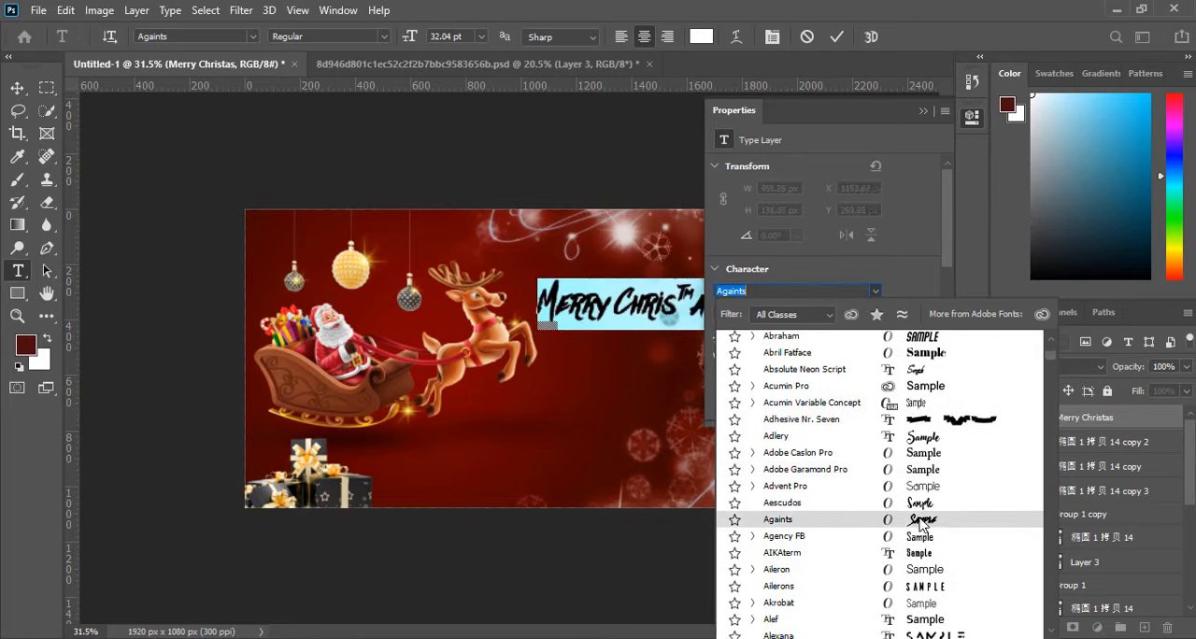
scroll(914, 547, down, 3)
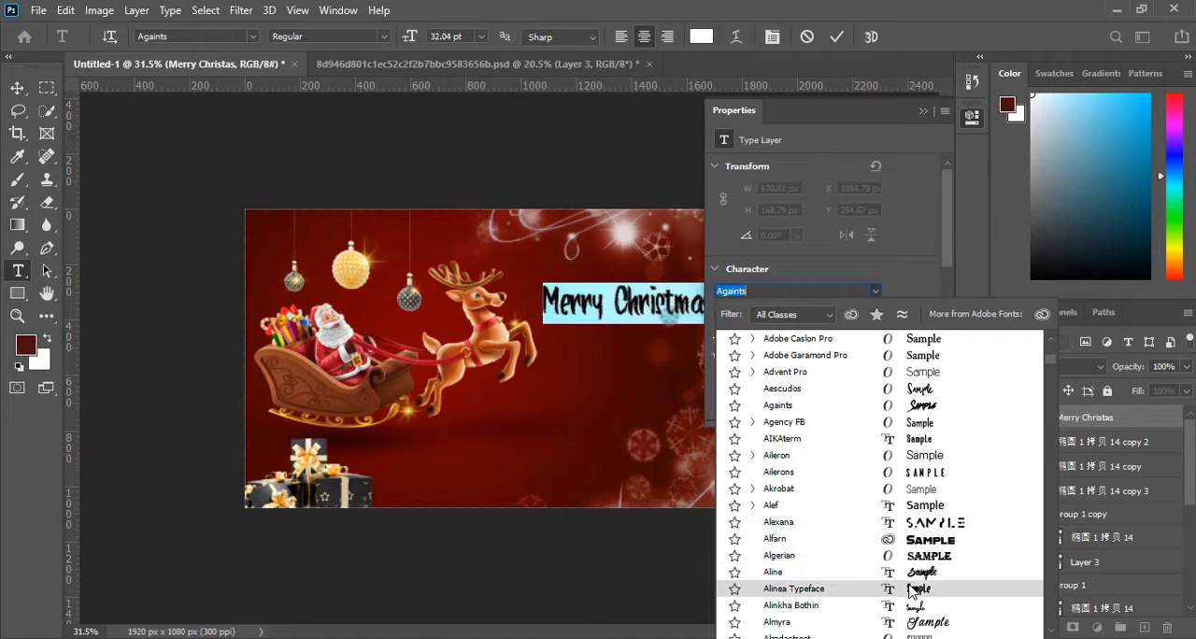
scroll(911, 591, down, 2)
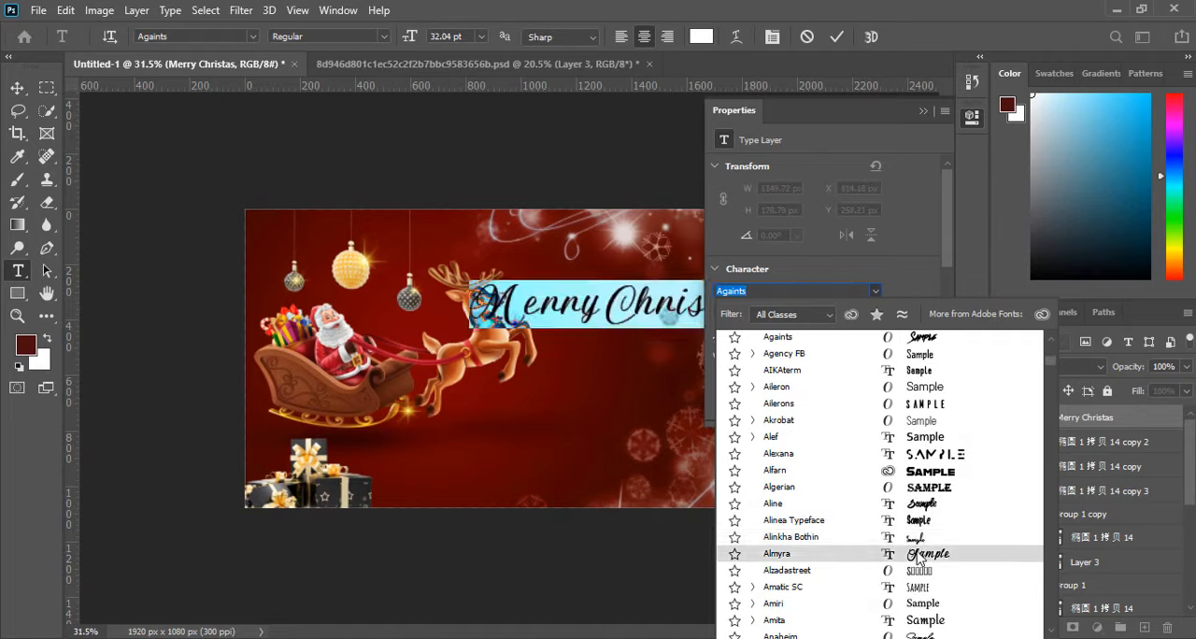
scroll(919, 558, down, 5)
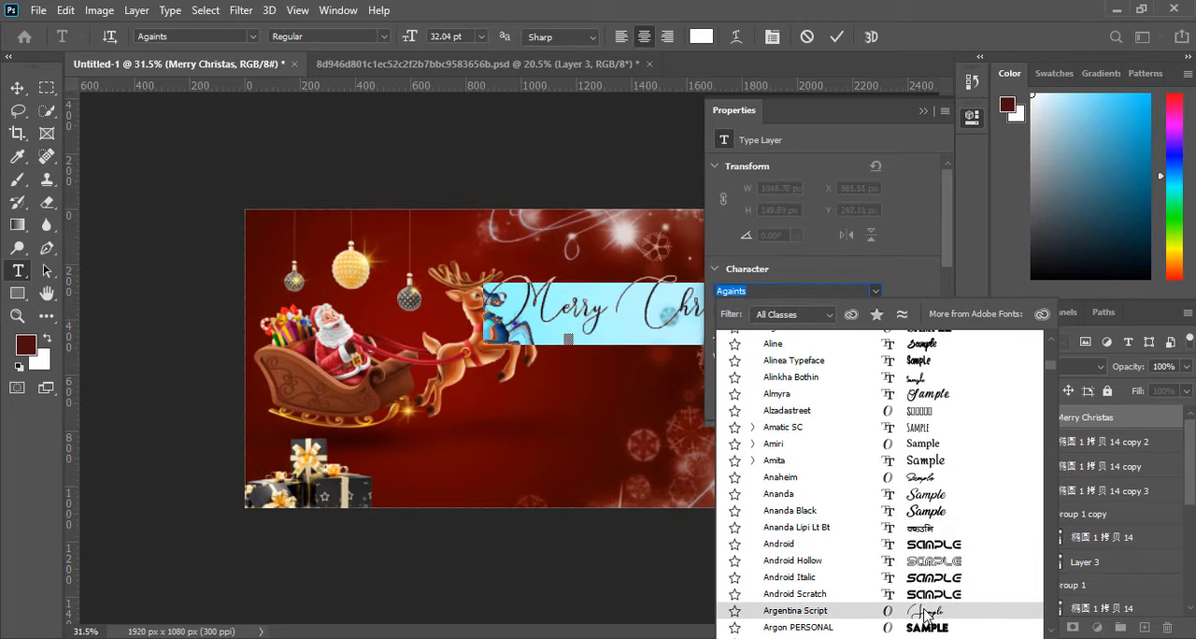
scroll(920, 626, down, 4)
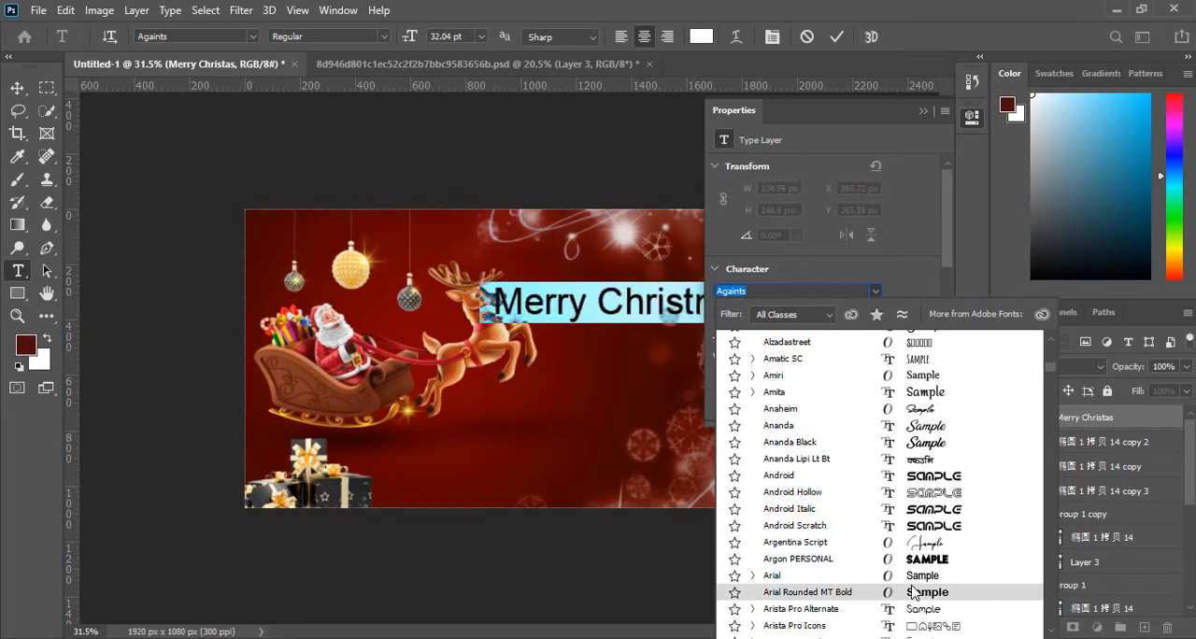
scroll(918, 617, down, 1)
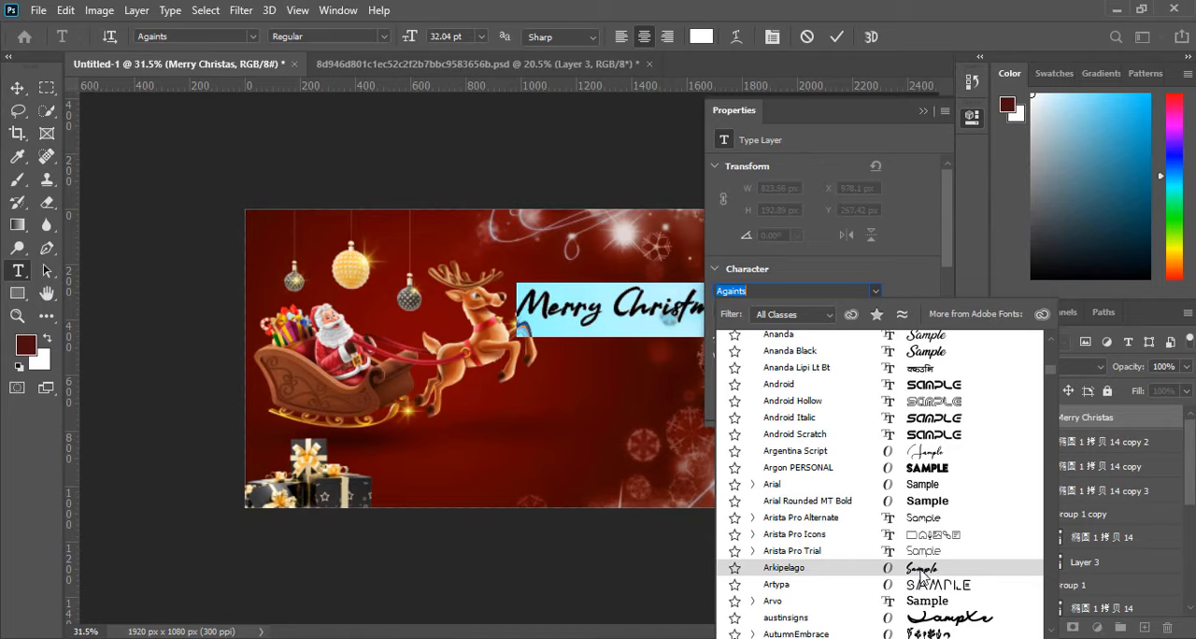
scroll(923, 573, down, 2)
scroll(930, 570, down, 1)
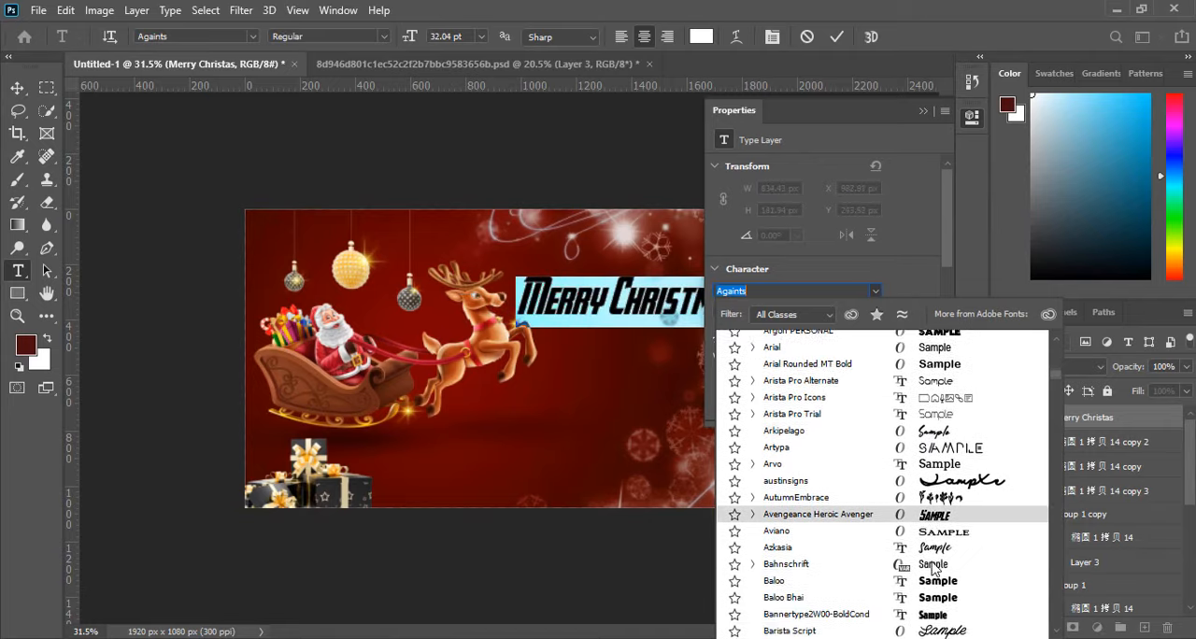
scroll(933, 567, down, 3)
scroll(935, 517, down, 2)
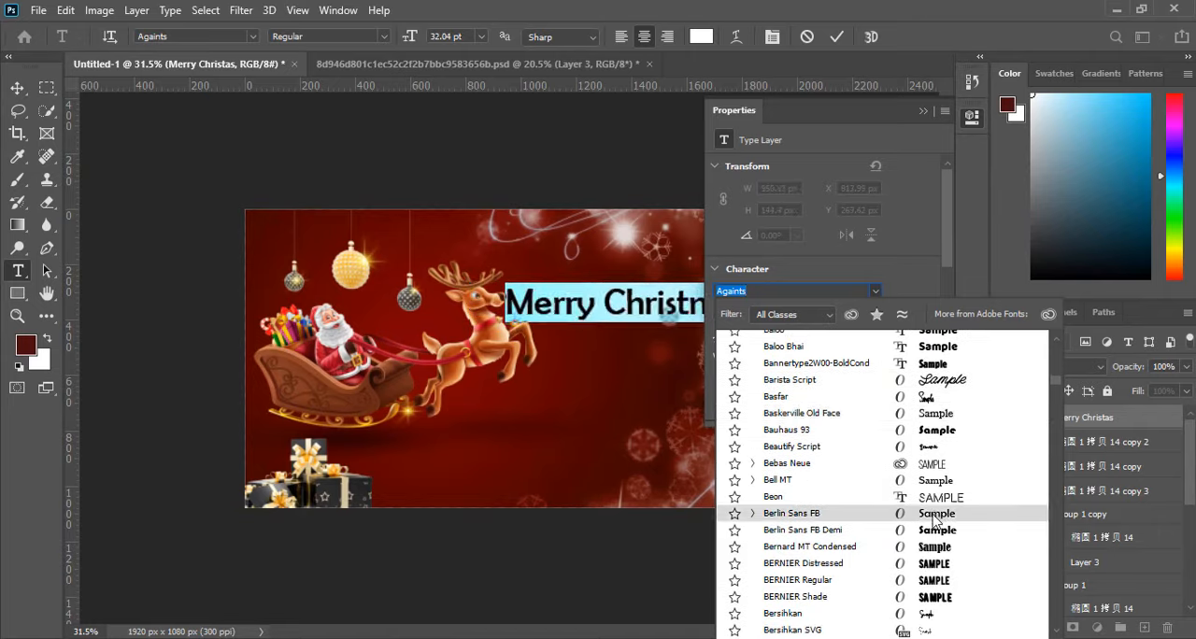
scroll(895, 570, down, 3)
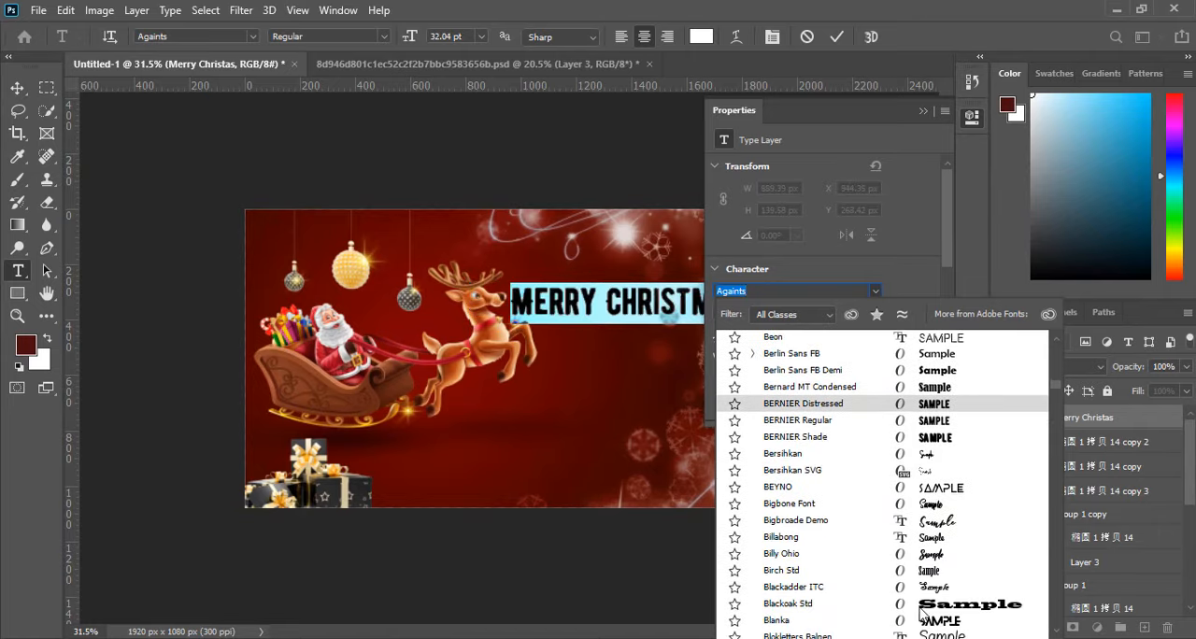
click(938, 523)
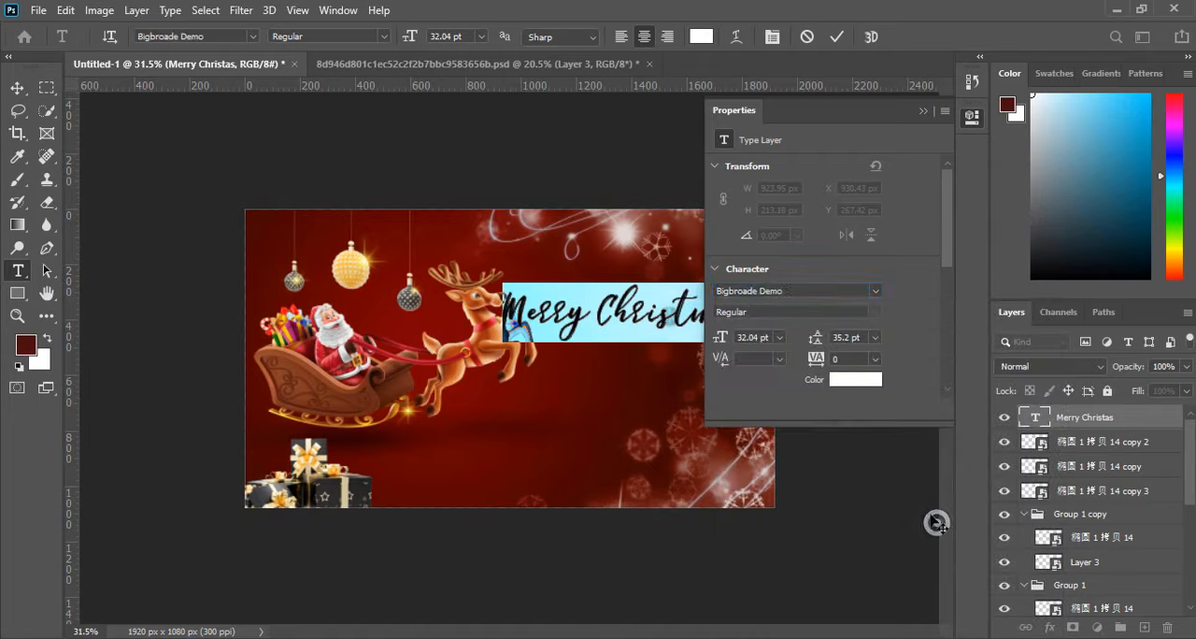
click(921, 110)
click(837, 37)
Scale the Merry Christmas text down to about 25.72 pt and move it up, clear of the reindeer.
key(v)
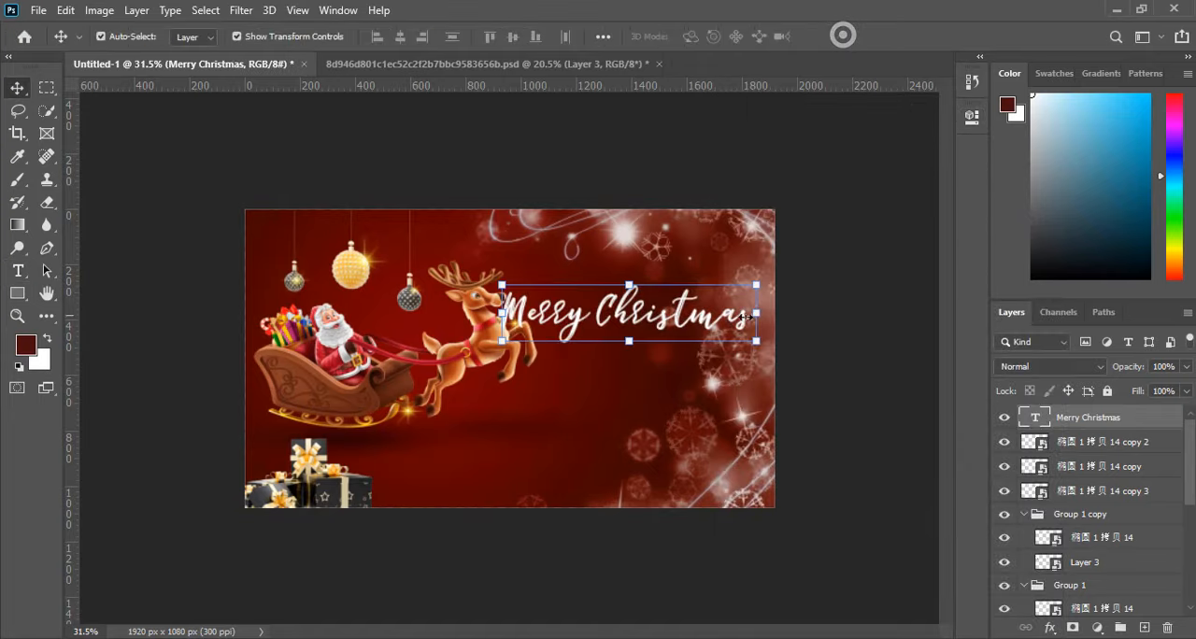
drag(759, 340, 689, 291)
key(Return)
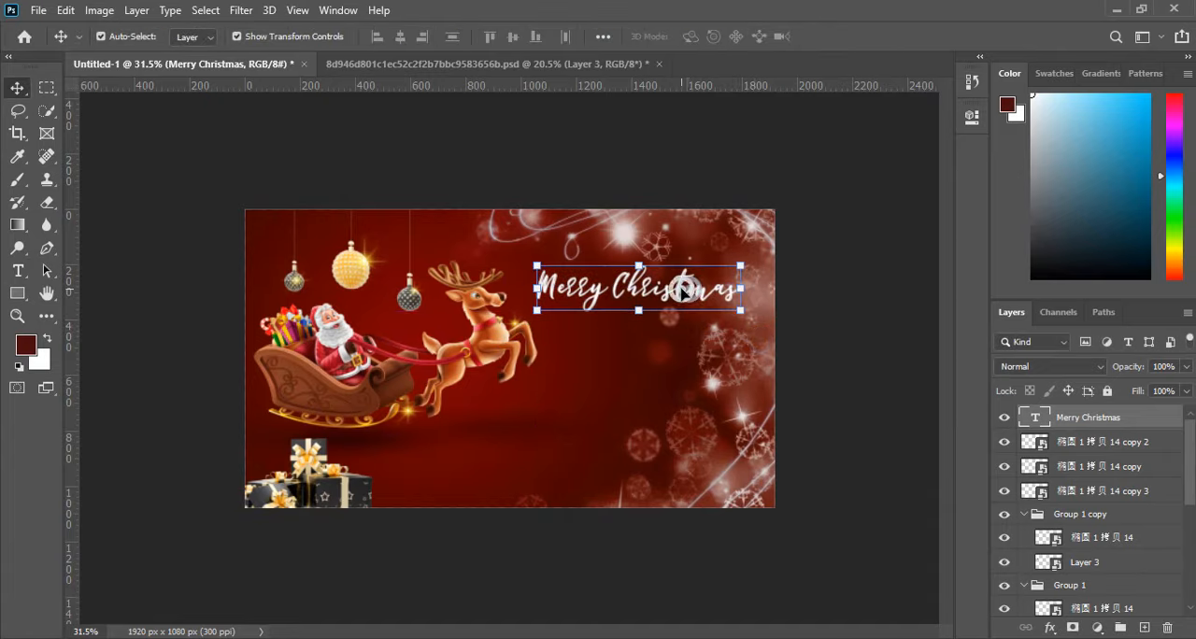
Change the font of the whole Merry Christmas text to Bigbone Font Regular and commit the text edit.
double_click(681, 292)
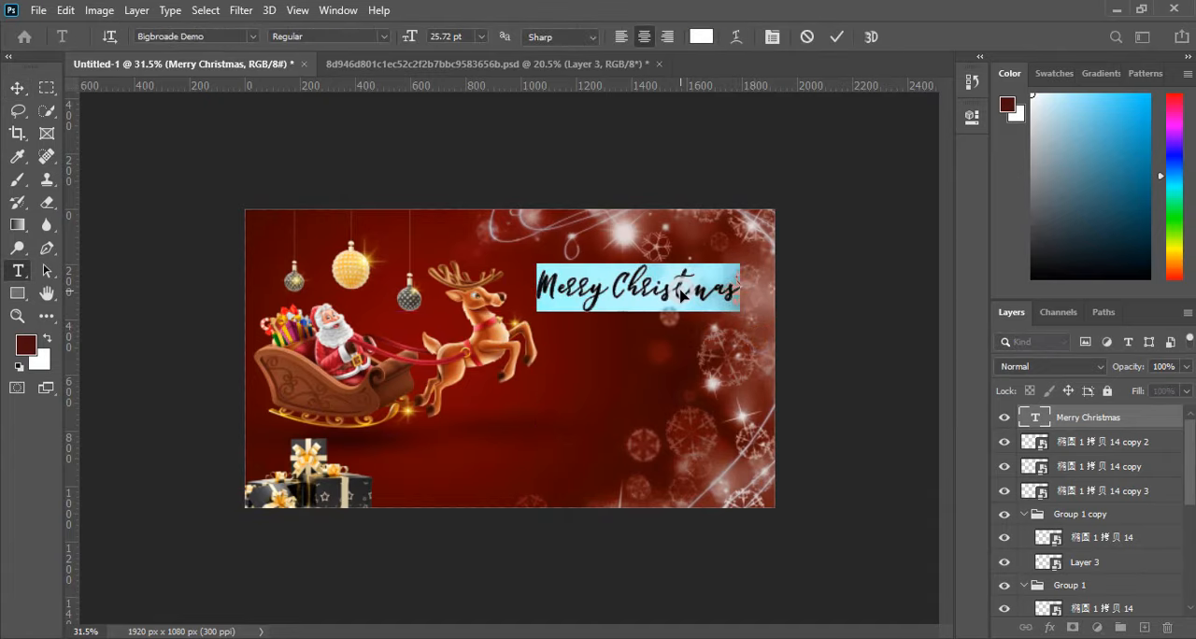
click(250, 38)
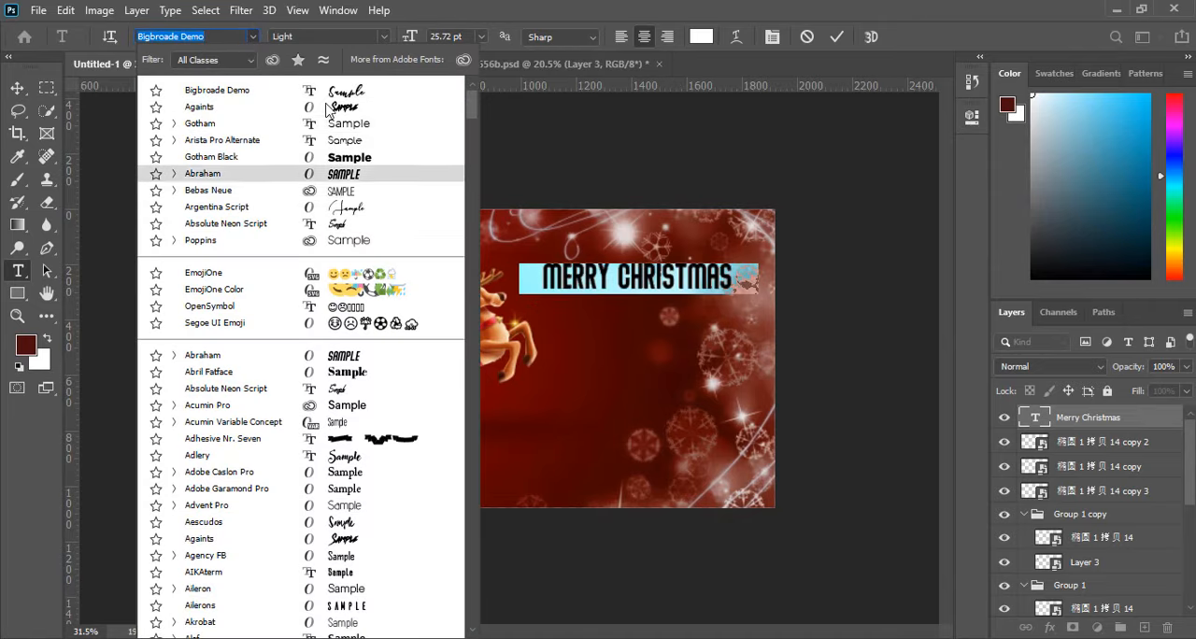
scroll(327, 393, down, 4)
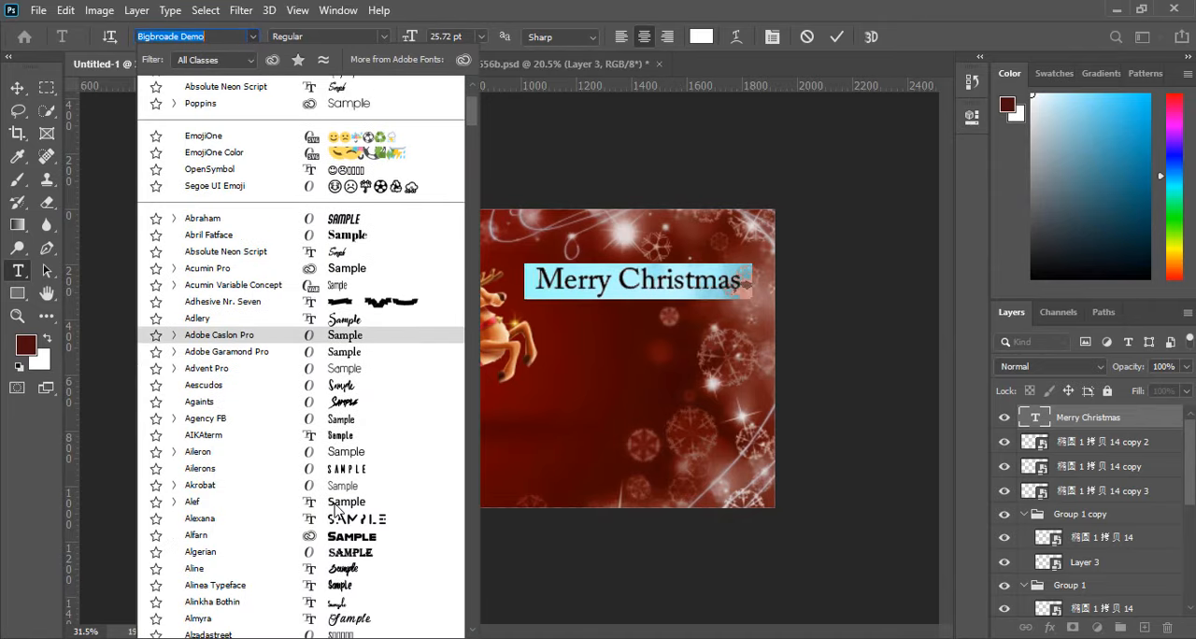
scroll(346, 430, down, 3)
scroll(346, 432, down, 5)
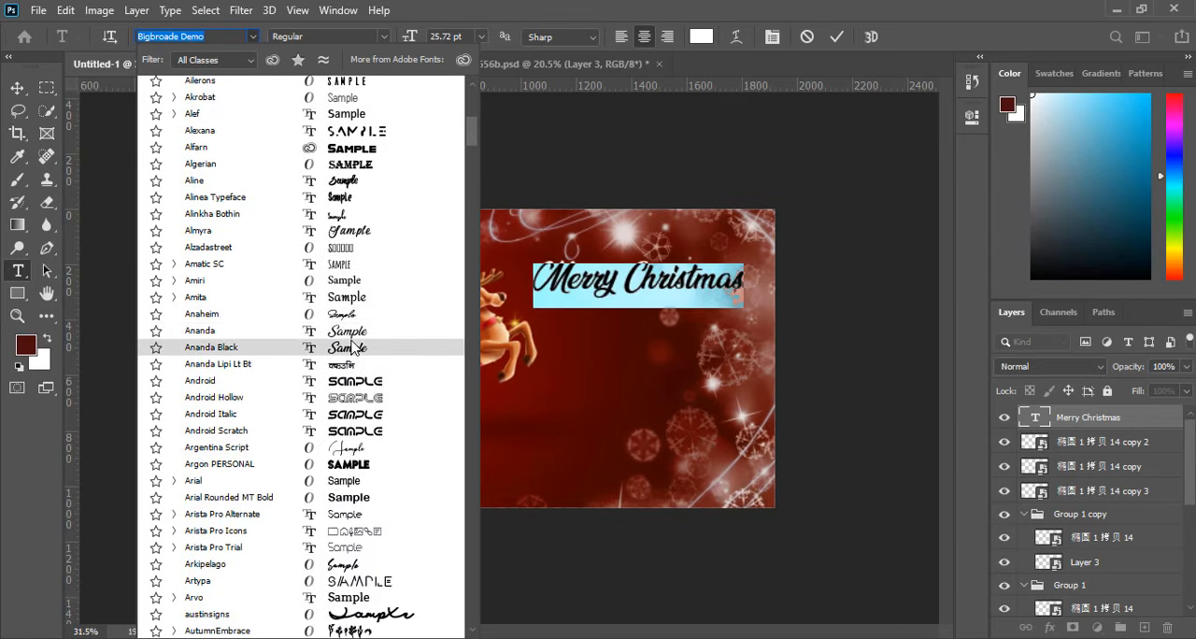
scroll(353, 339, down, 2)
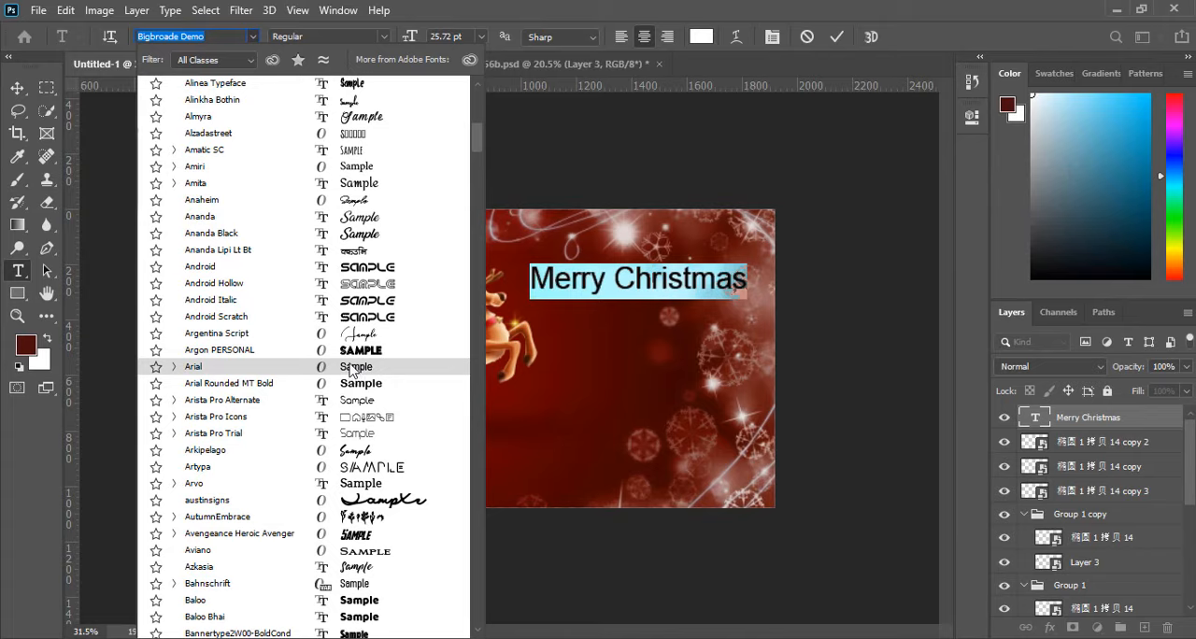
scroll(360, 346, down, 4)
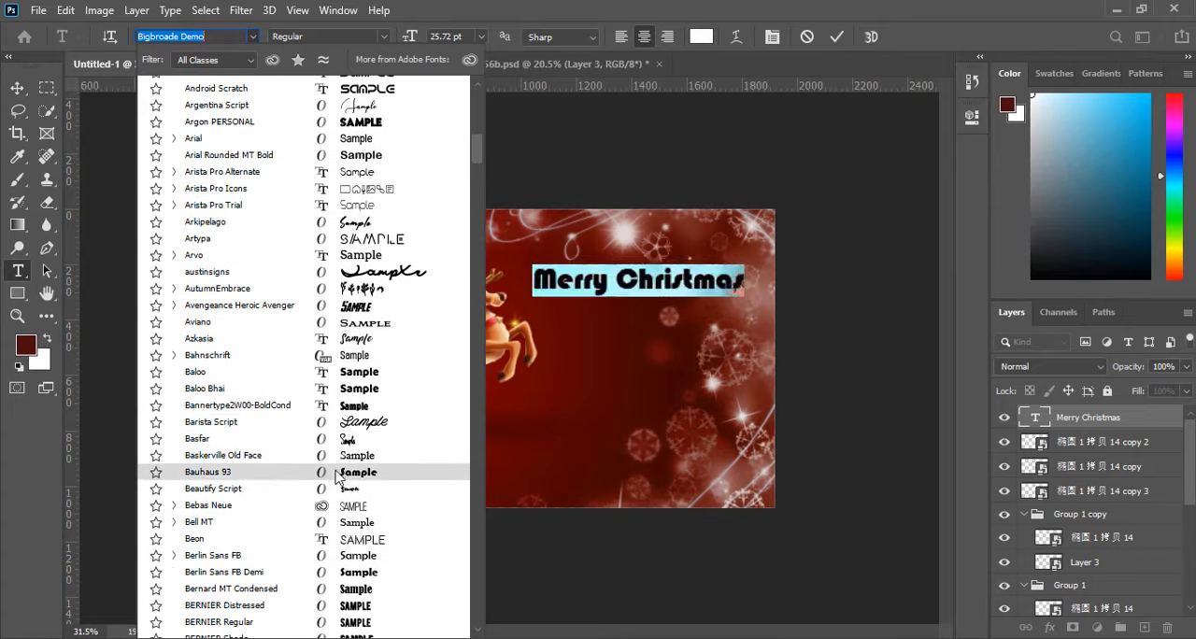
scroll(323, 537, down, 3)
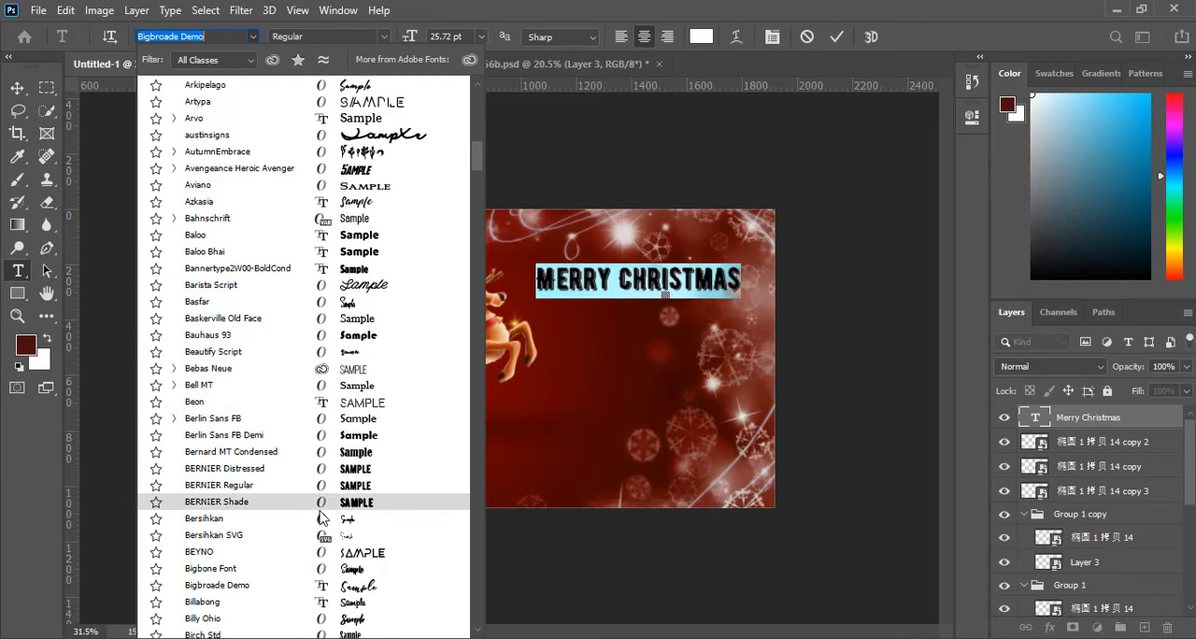
scroll(320, 517, down, 1)
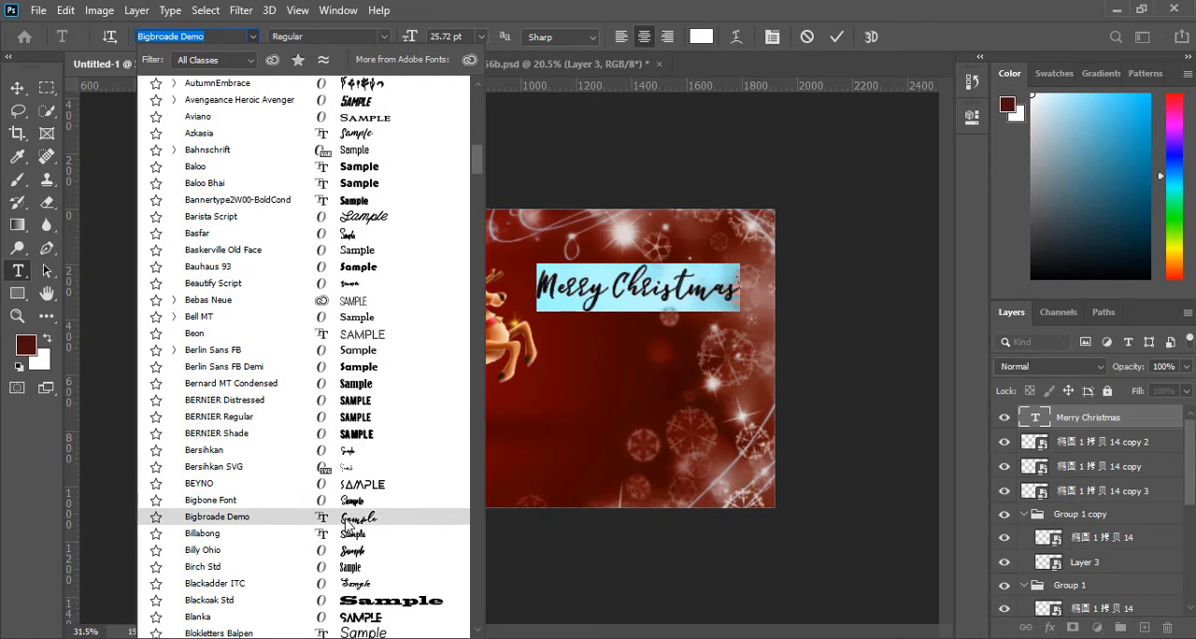
click(346, 508)
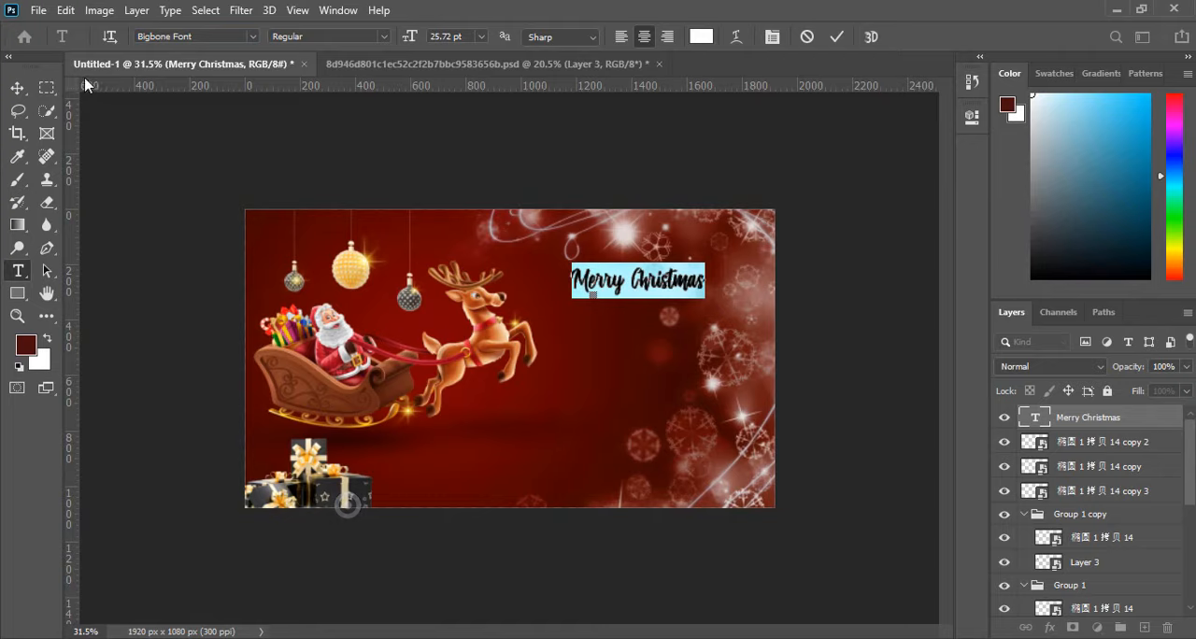
click(18, 88)
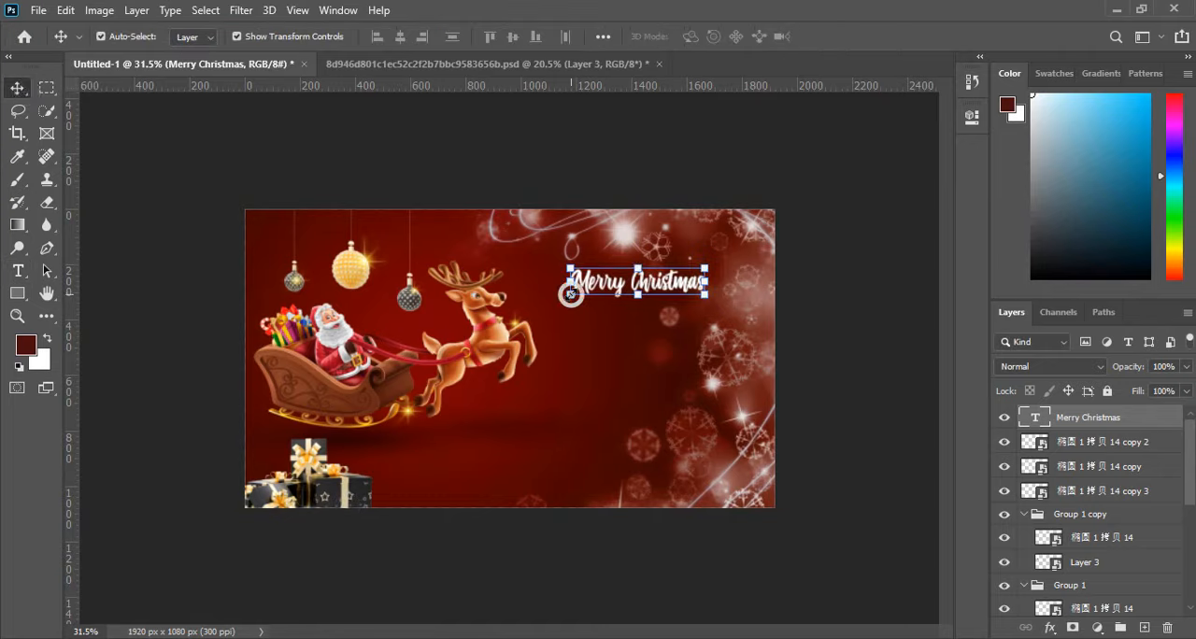
Scale the Merry Christmas text up to about 190.58%, nudge it slightly up, and apply the transform.
drag(570, 294, 484, 319)
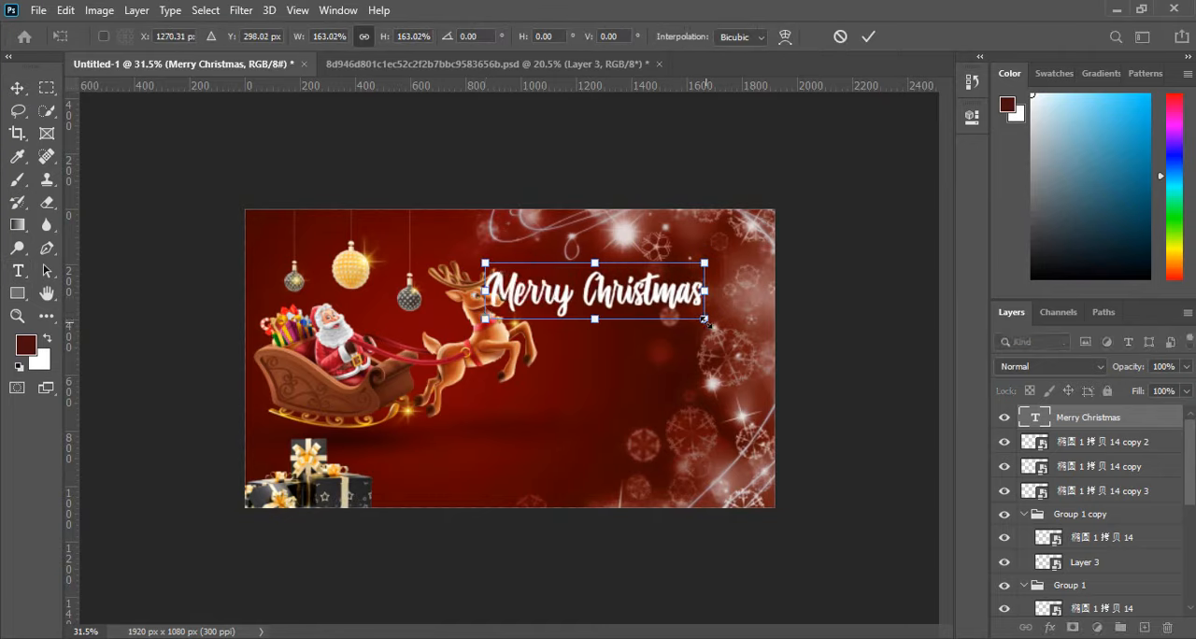
drag(705, 320, 742, 330)
drag(657, 313, 665, 309)
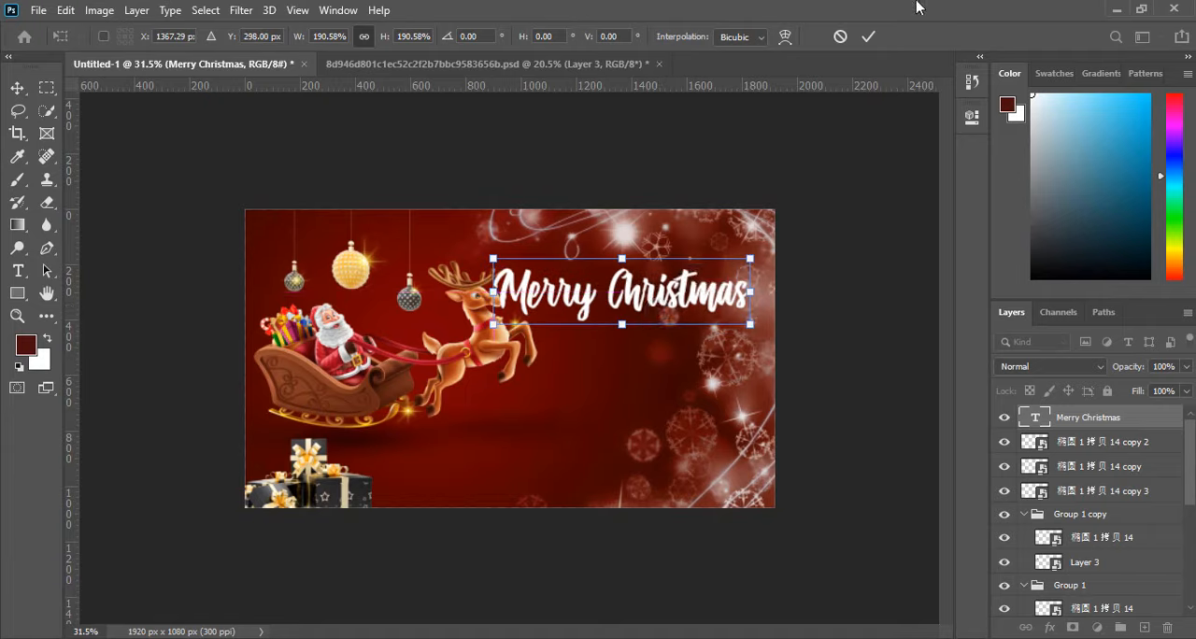
click(870, 35)
Move the Merry Christmas text layer down the stack to directly above Layer 1 and deselect all layers.
drag(1138, 426, 1074, 575)
scroll(617, 293, up, 7)
click(574, 395)
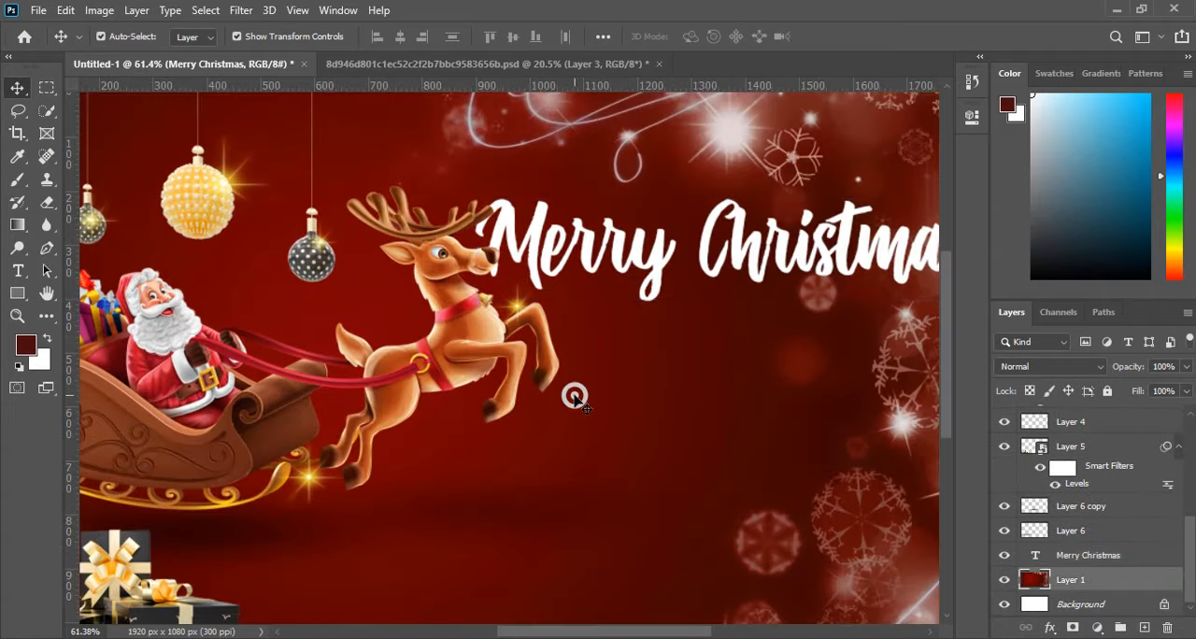
scroll(427, 301, down, 6)
click(851, 295)
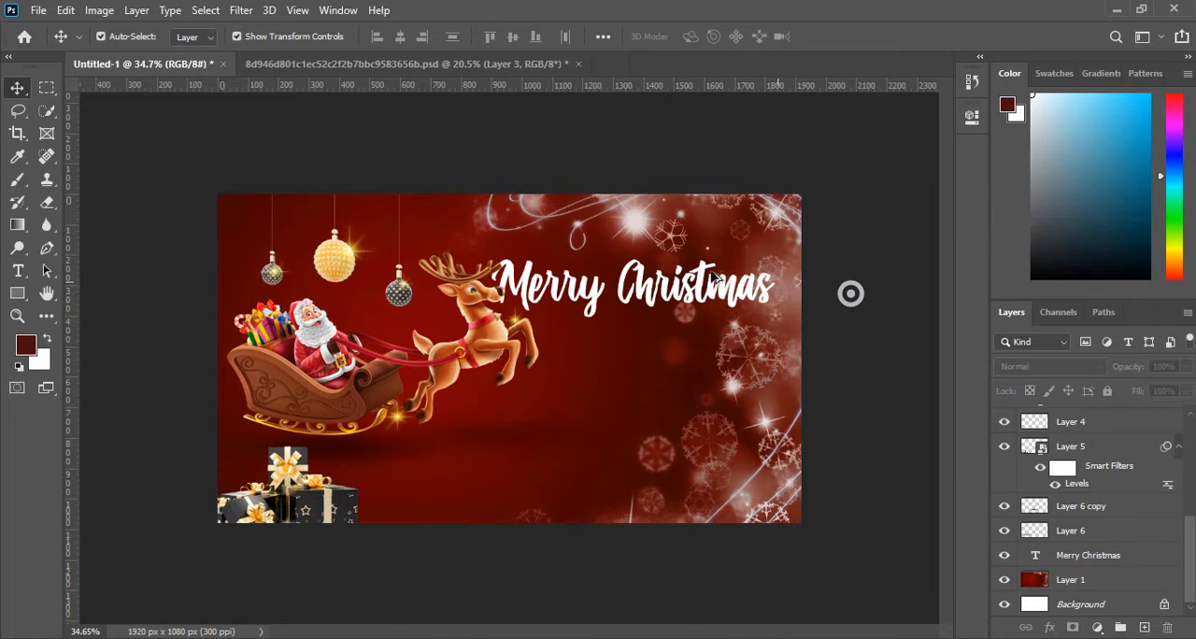
scroll(852, 294, down, 6)
scroll(611, 291, up, 3)
Change the font of the whole Merry Christmas text to Billy Ohio Regular and commit the text edit.
double_click(588, 302)
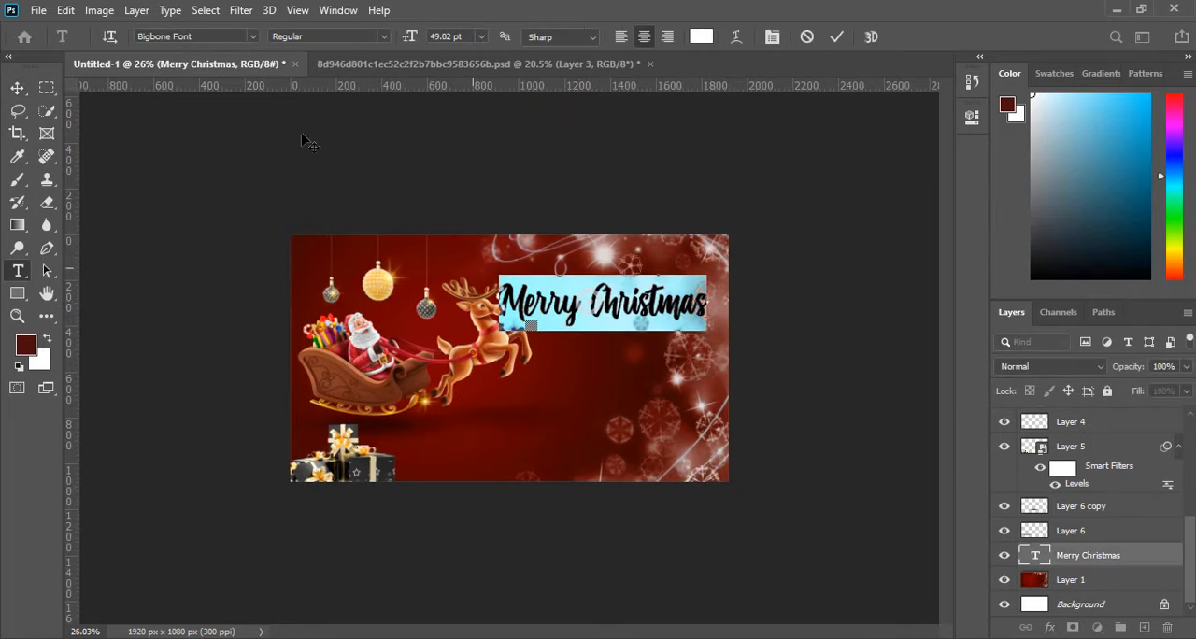
click(248, 37)
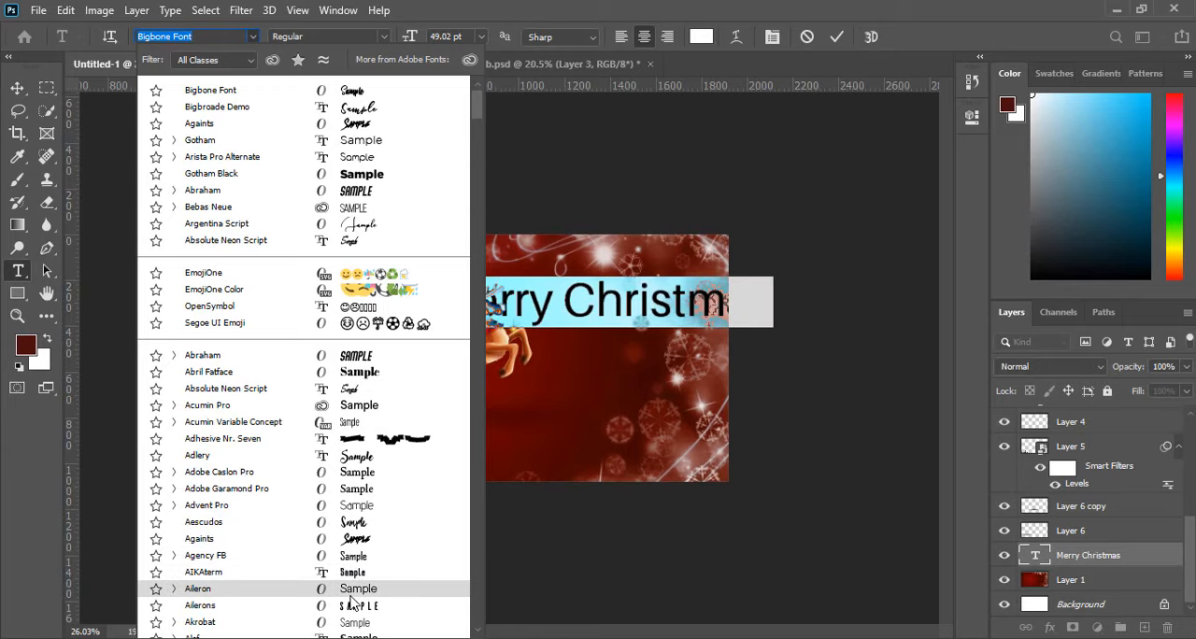
scroll(353, 589, down, 3)
scroll(355, 591, down, 2)
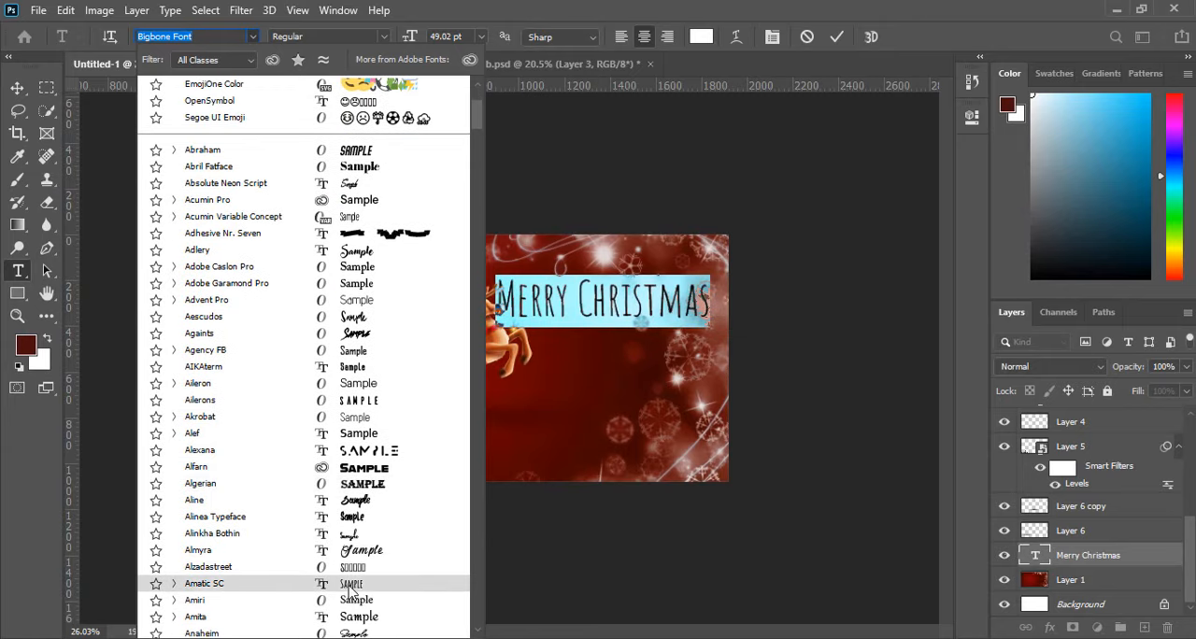
scroll(348, 593, down, 2)
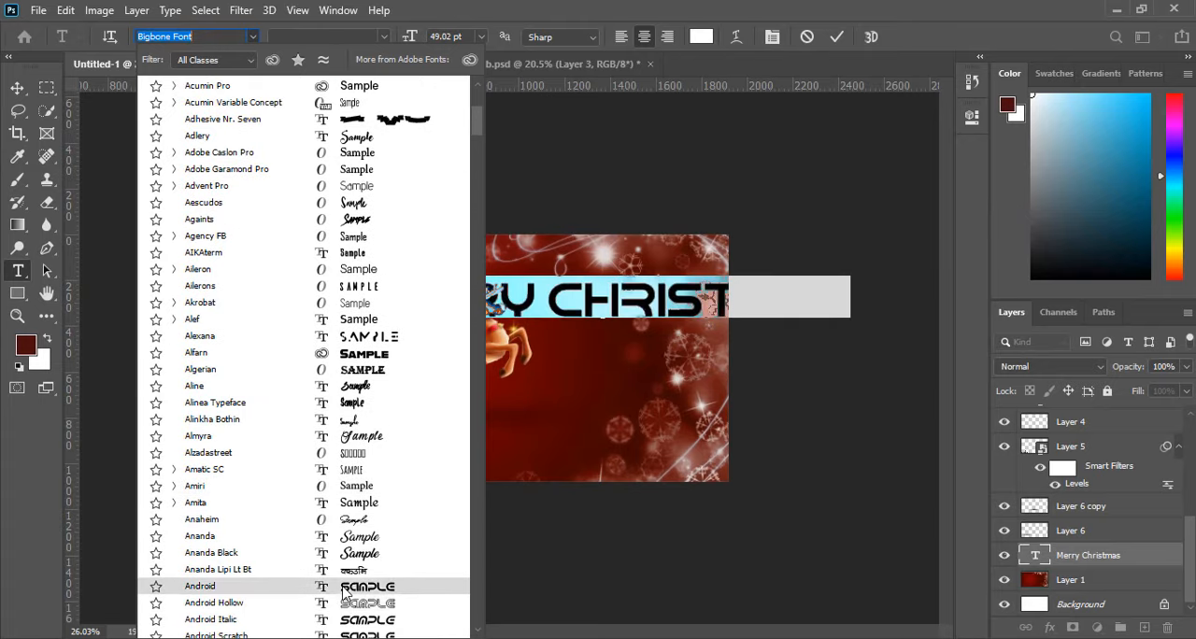
scroll(345, 579, down, 2)
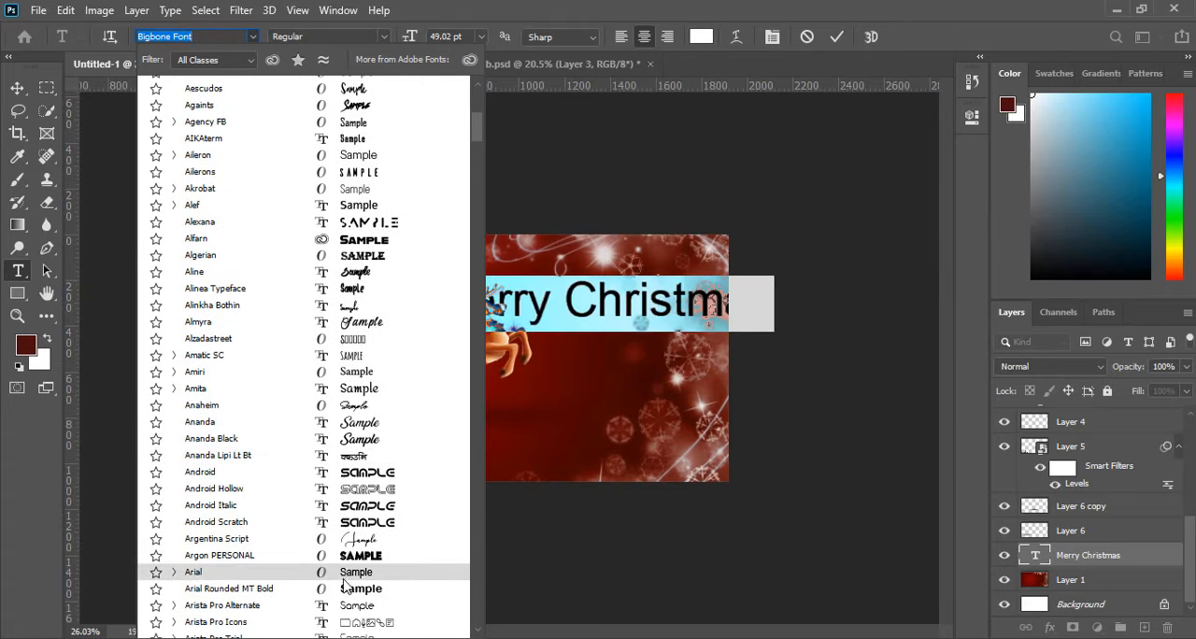
scroll(350, 589, down, 2)
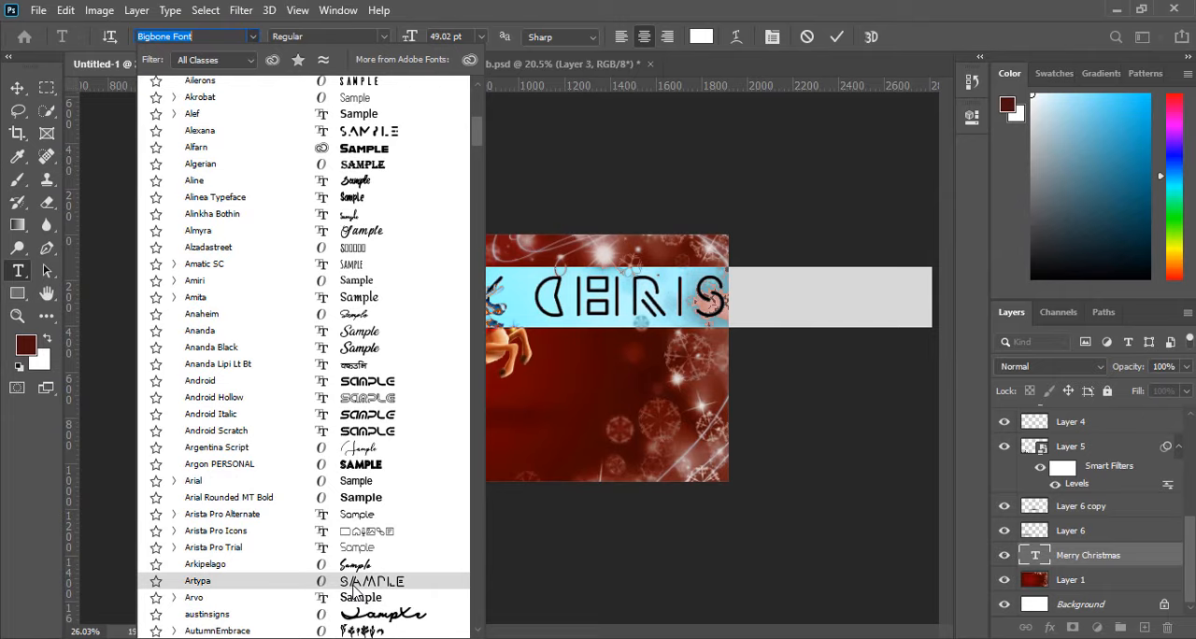
scroll(353, 591, down, 1)
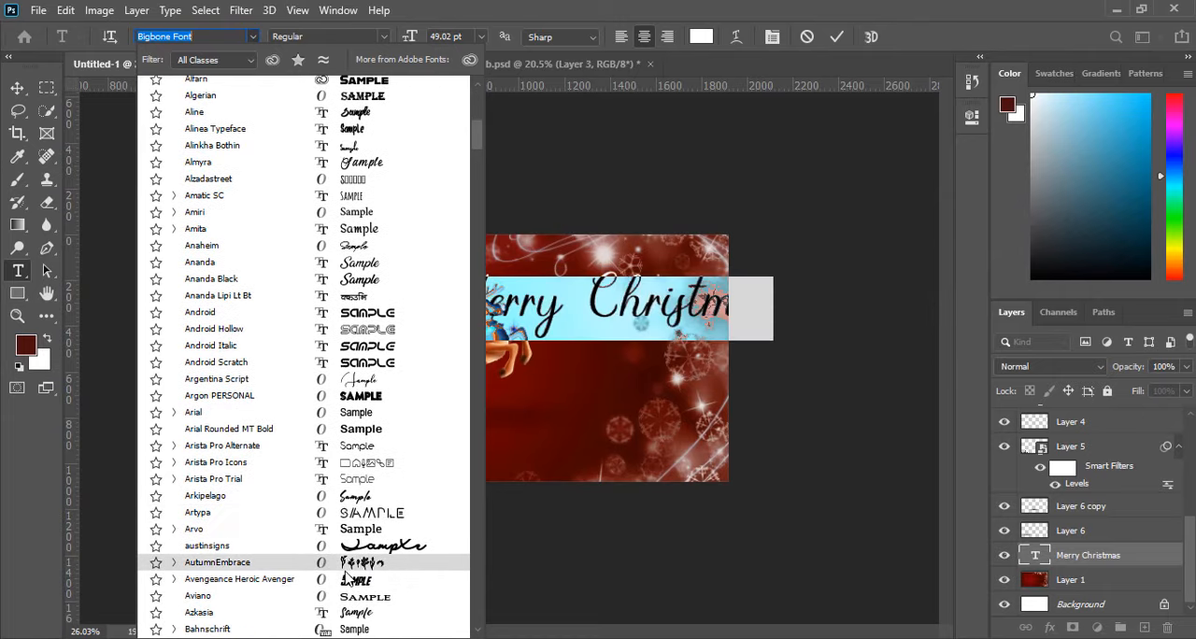
scroll(348, 574, down, 2)
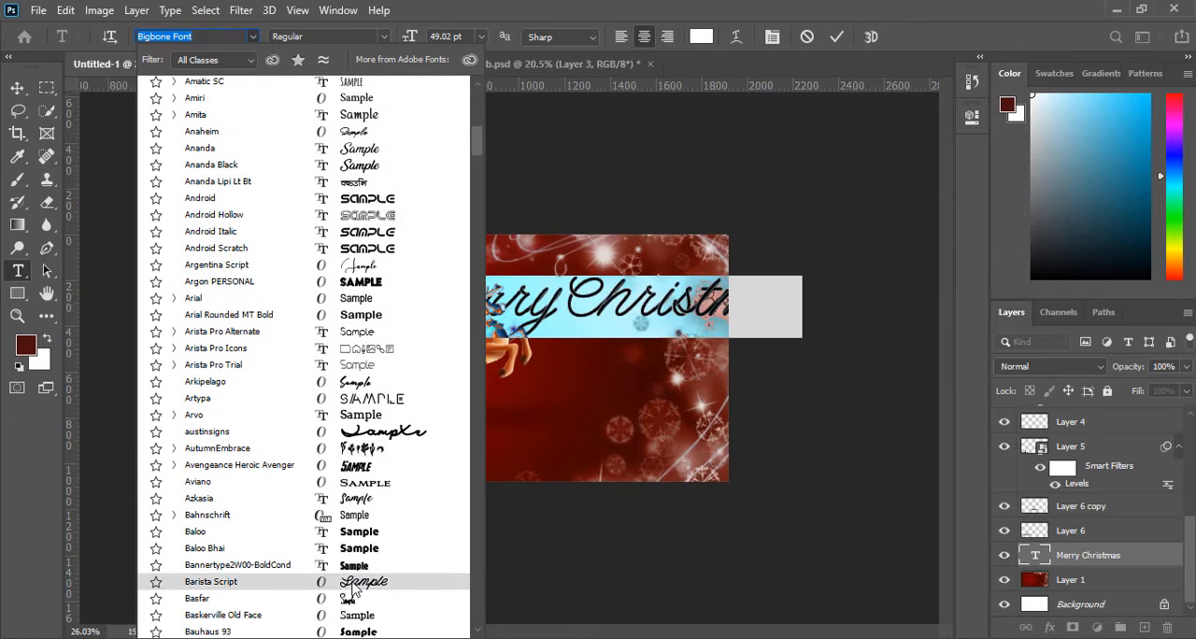
scroll(359, 584, down, 2)
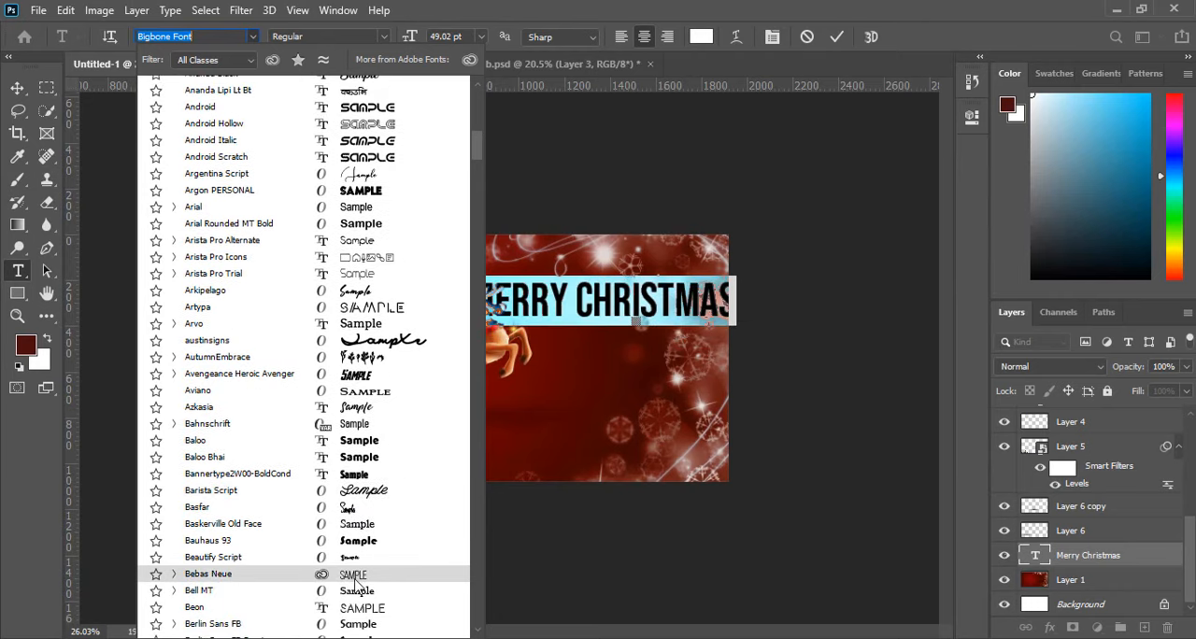
scroll(360, 594, down, 2)
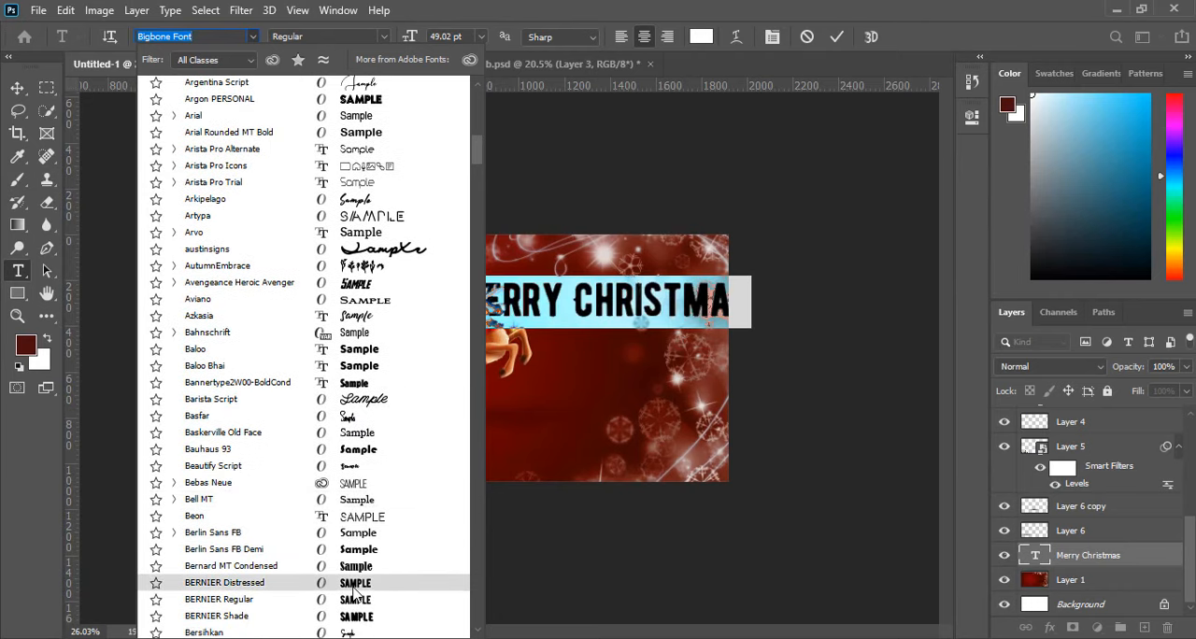
scroll(353, 599, down, 3)
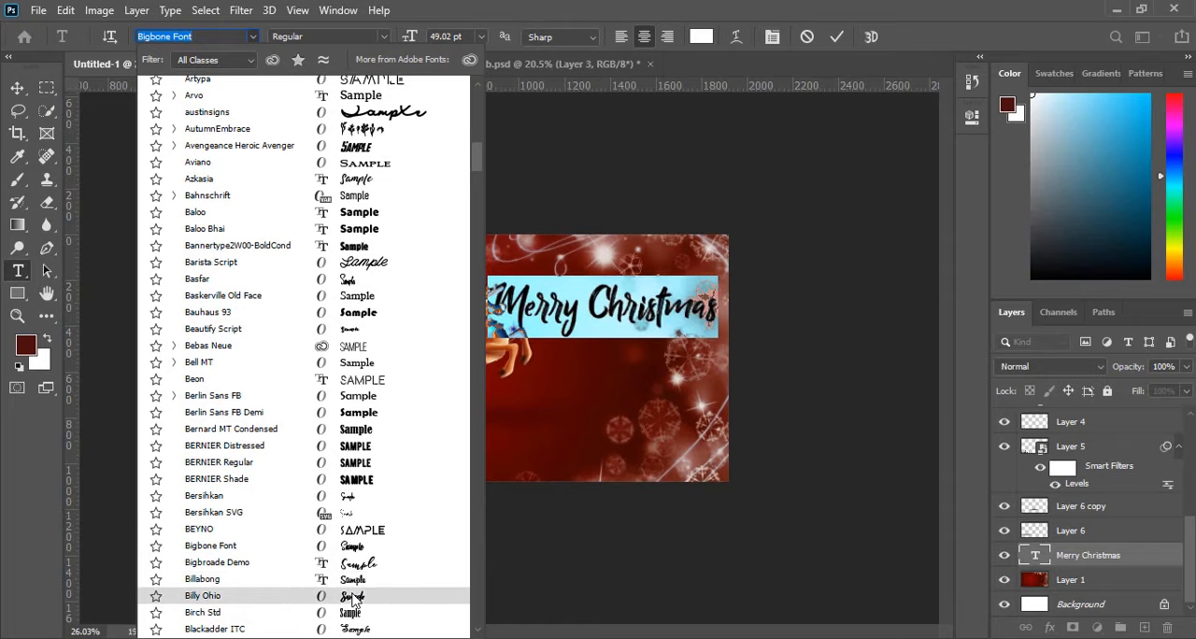
click(353, 598)
click(17, 86)
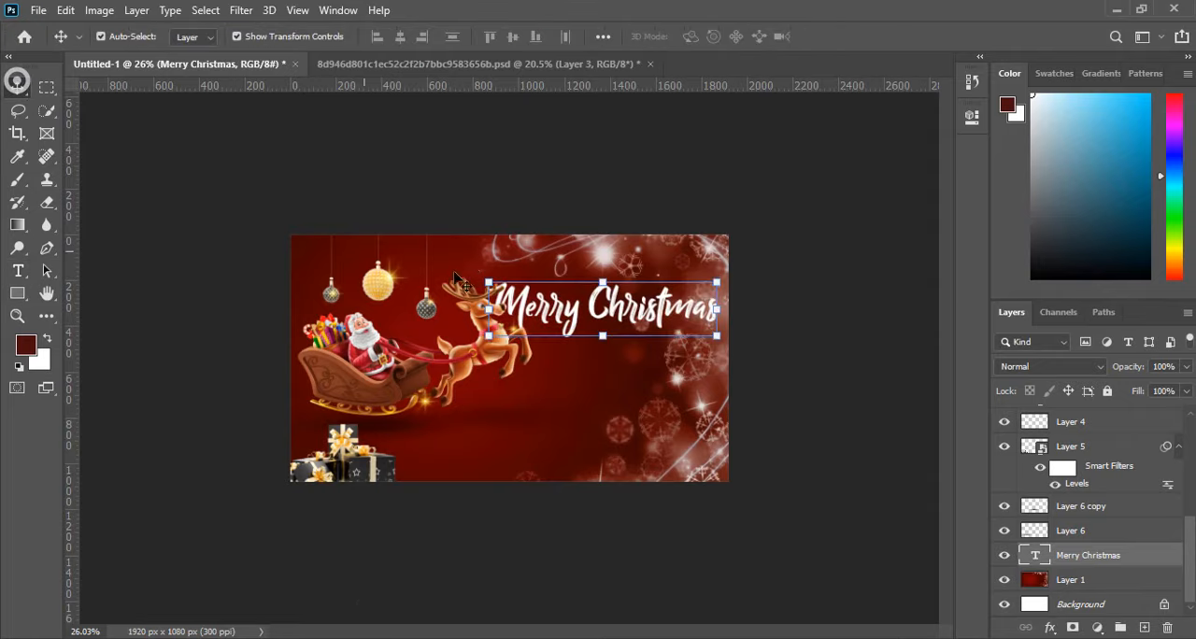
Scale the Merry Christmas text down to about 64.41%, place it clear of the reindeer's head, and apply the transform.
drag(487, 280, 585, 303)
drag(624, 350, 668, 316)
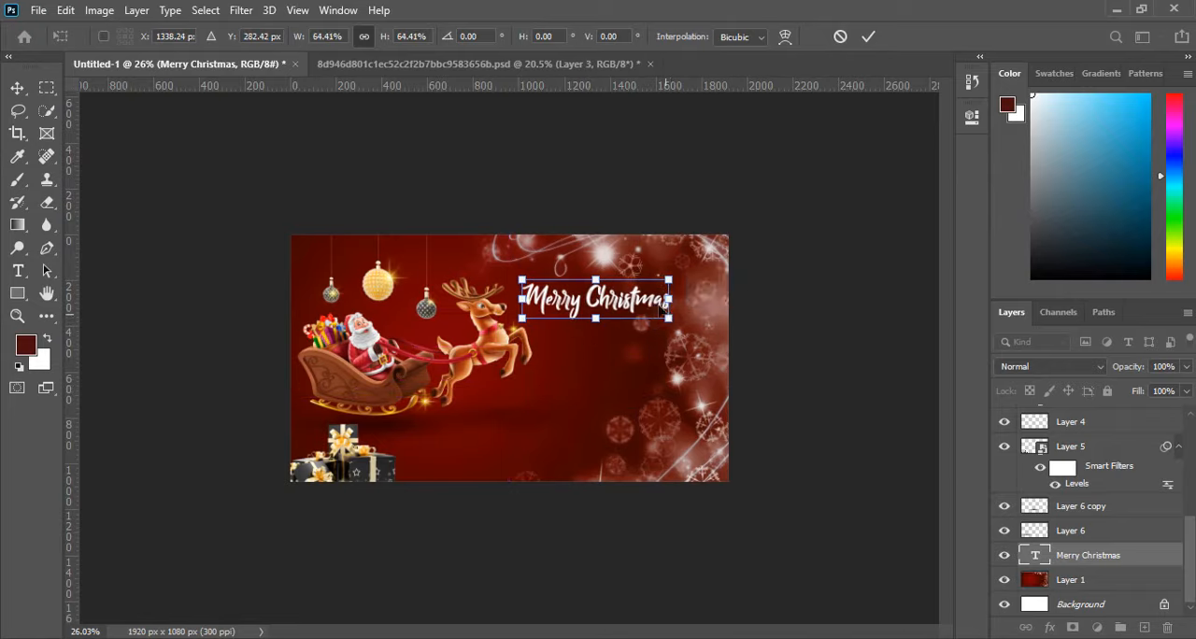
click(866, 35)
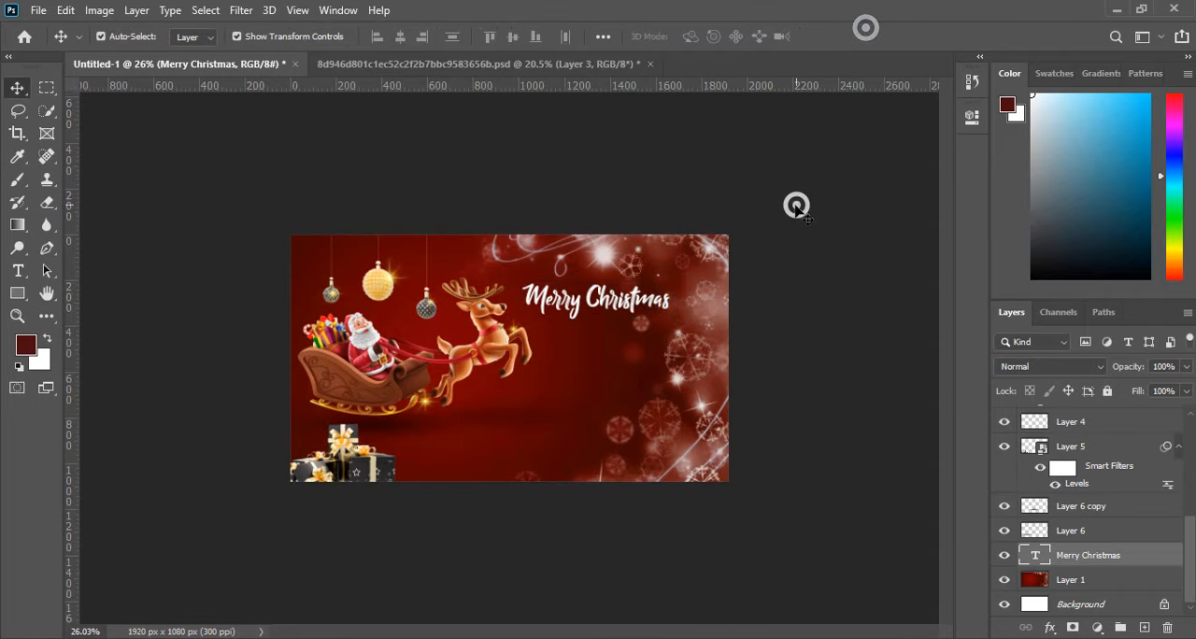
Enlarge the Merry Christmas text to about 115.82%, adjust its position beside the reindeer, and apply the transform.
key(ctrl+0)
drag(749, 256, 750, 265)
drag(830, 281, 867, 300)
drag(770, 269, 774, 266)
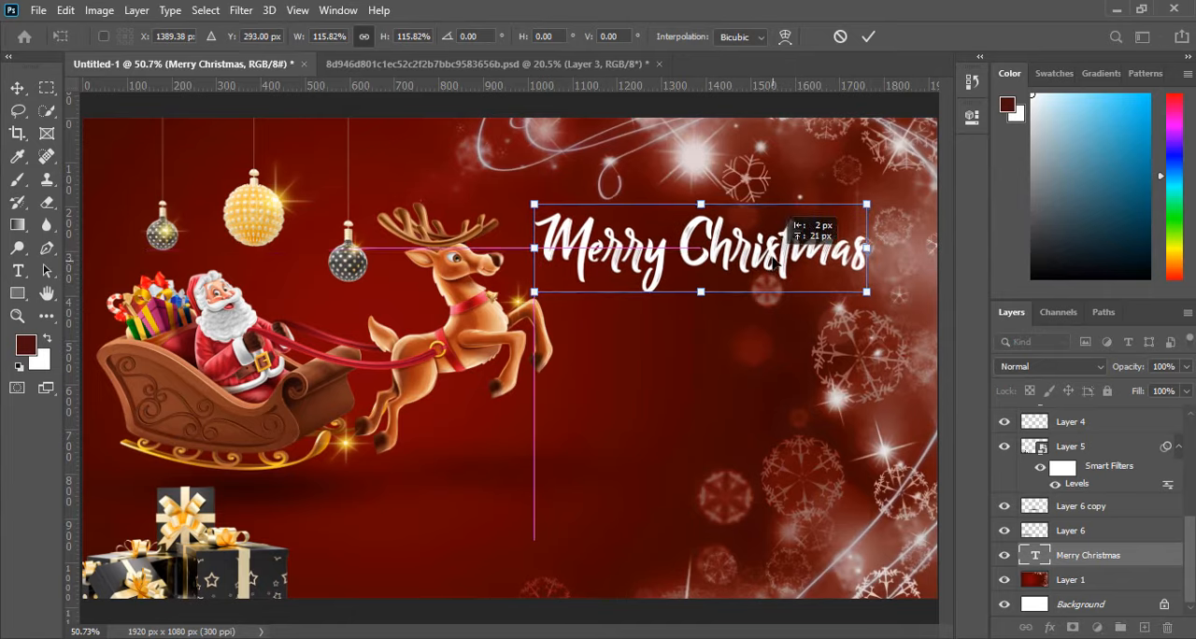
click(868, 35)
Draw a thin horizontal rectangle about 271 x 9 px below the Merry Christmas text, above Layer 1, and set its fill to white.
click(677, 348)
scroll(676, 348, down, 10)
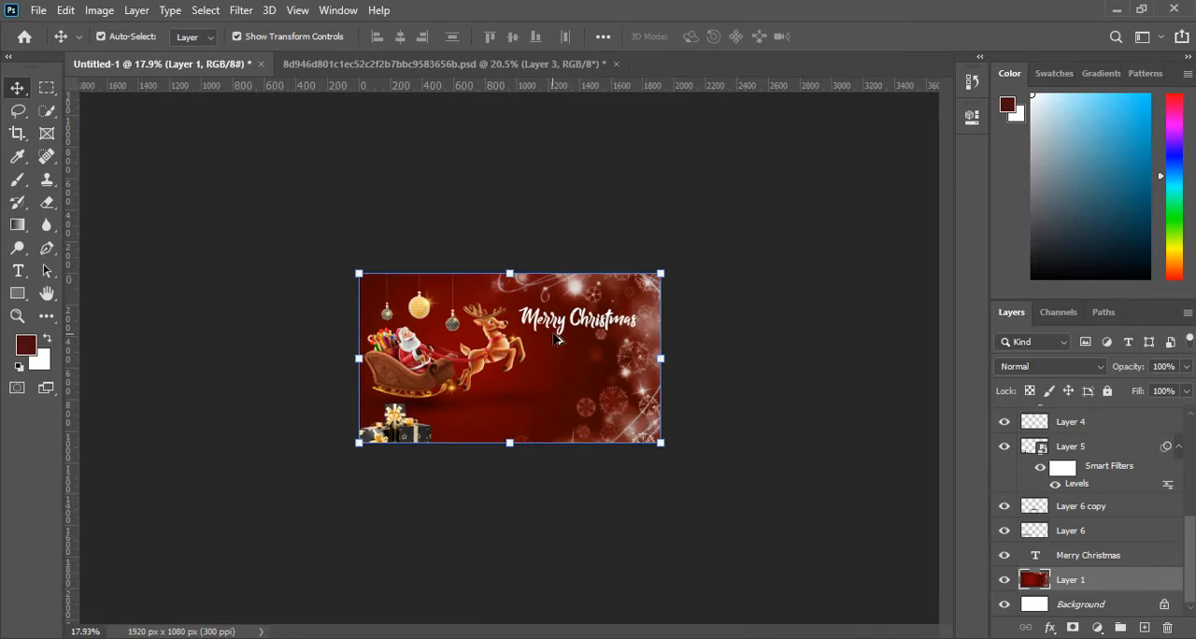
scroll(561, 338, up, 8)
scroll(704, 295, up, 3)
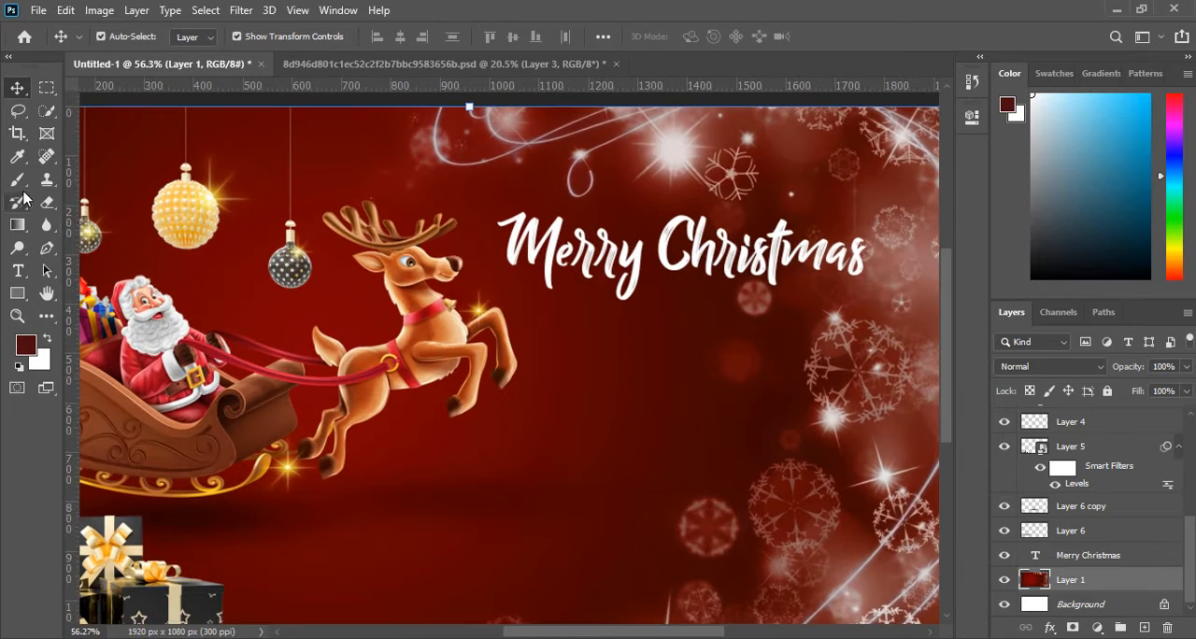
click(18, 293)
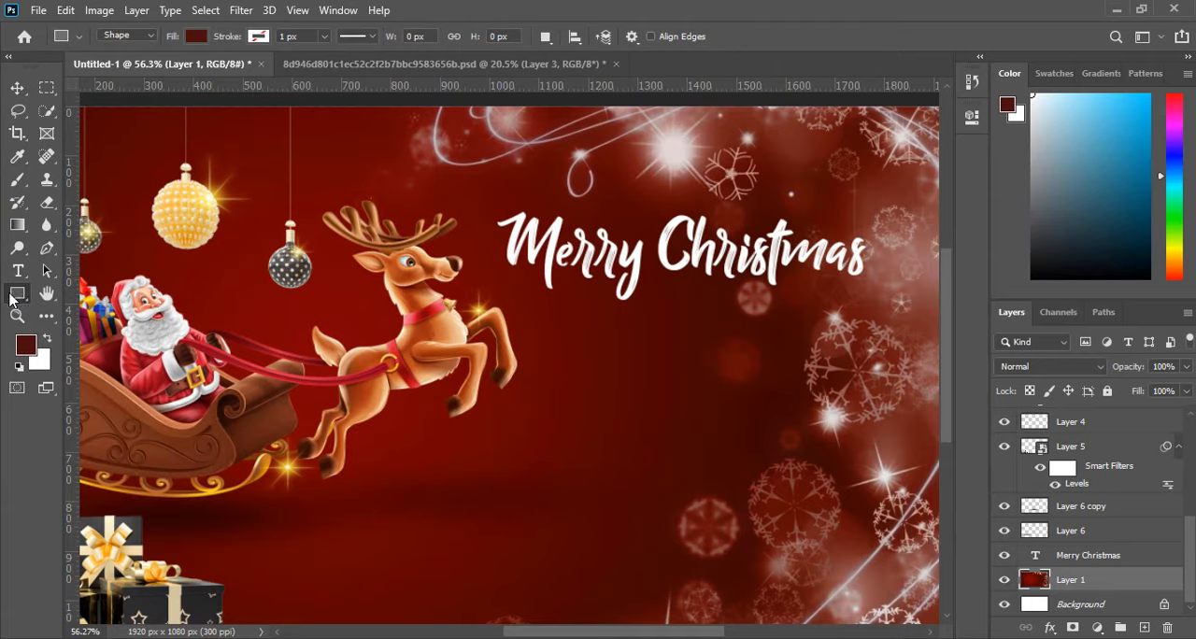
scroll(519, 301, up, 3)
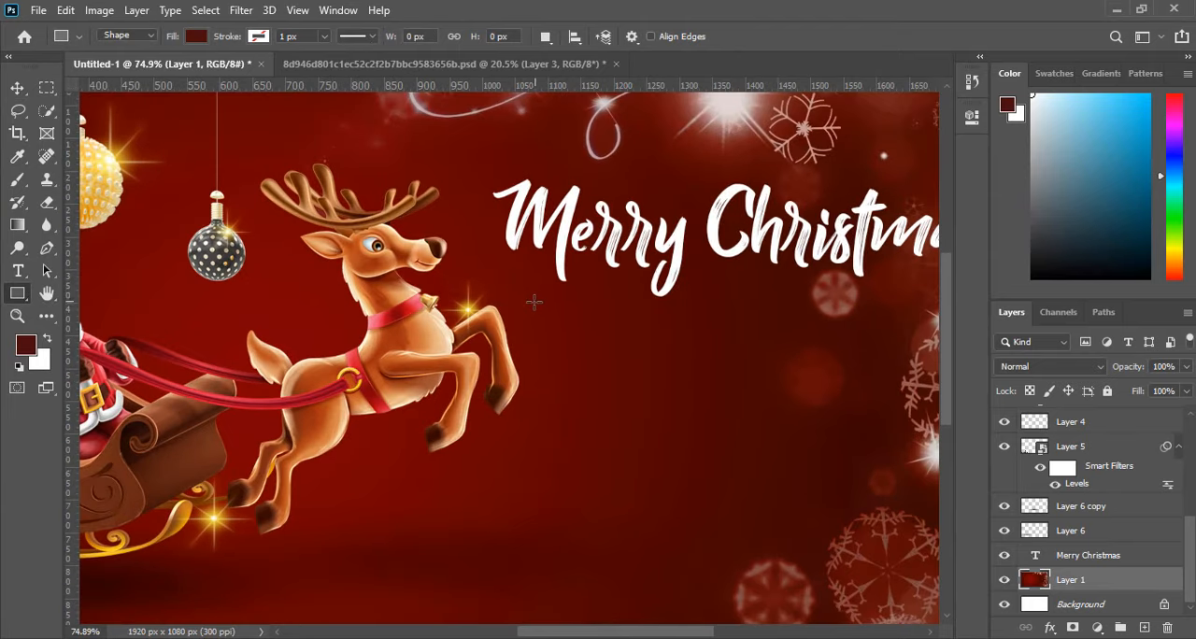
drag(534, 301, 710, 306)
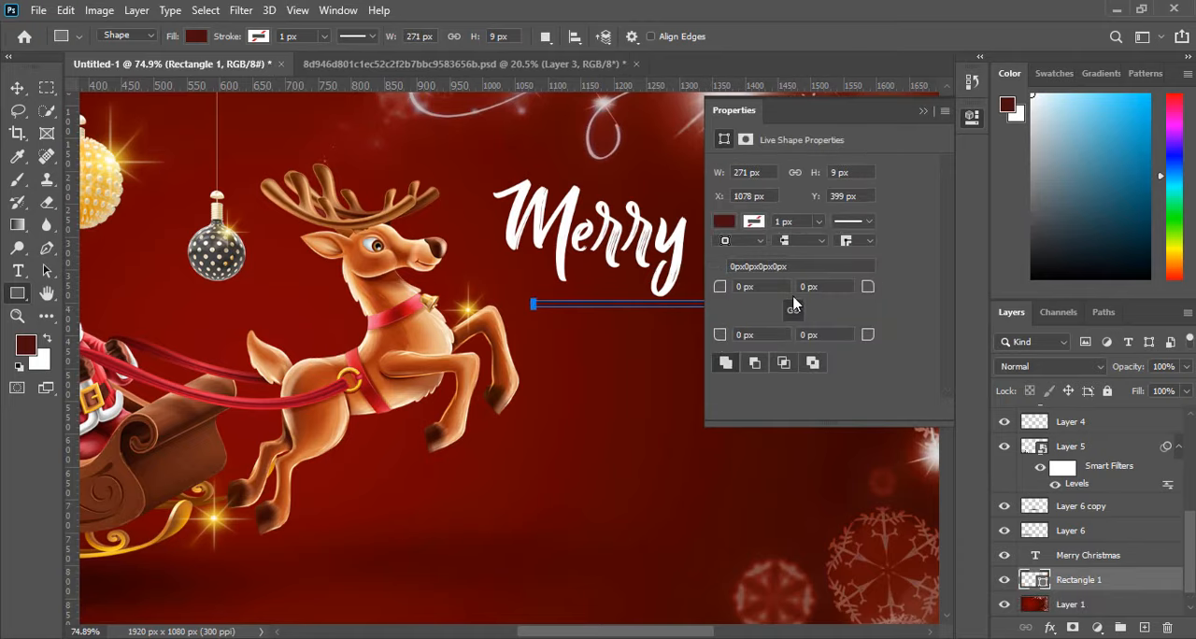
click(732, 224)
click(722, 317)
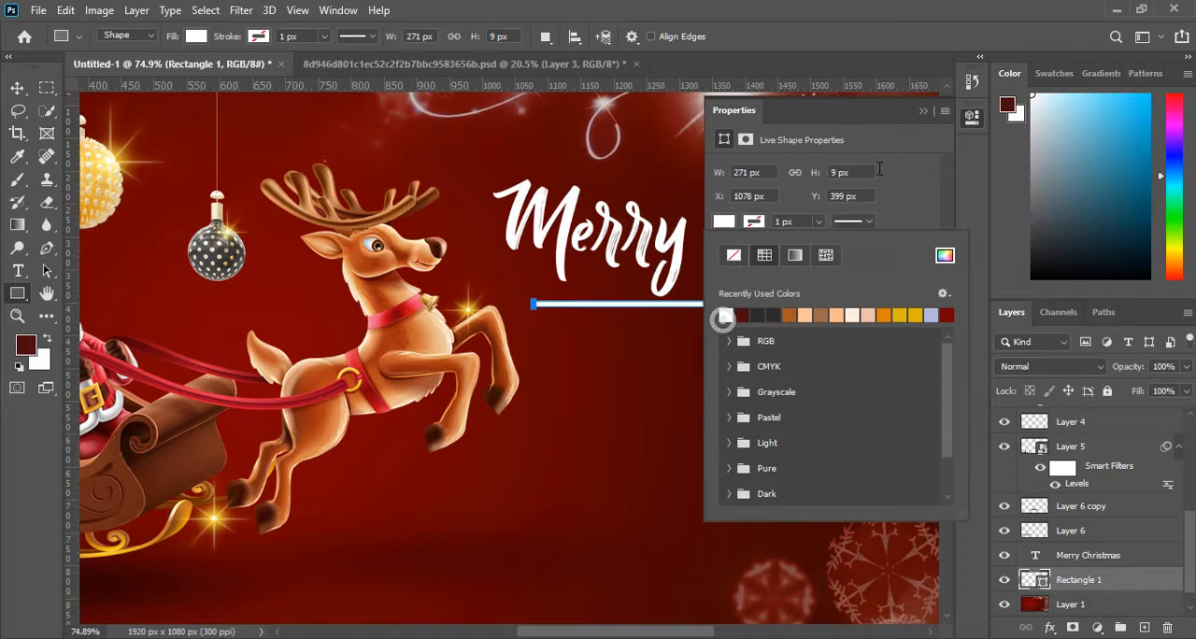
Move the white line slightly so it sits below the word Merry, clear of the lettering.
click(927, 112)
scroll(748, 262, up, 3)
click(17, 88)
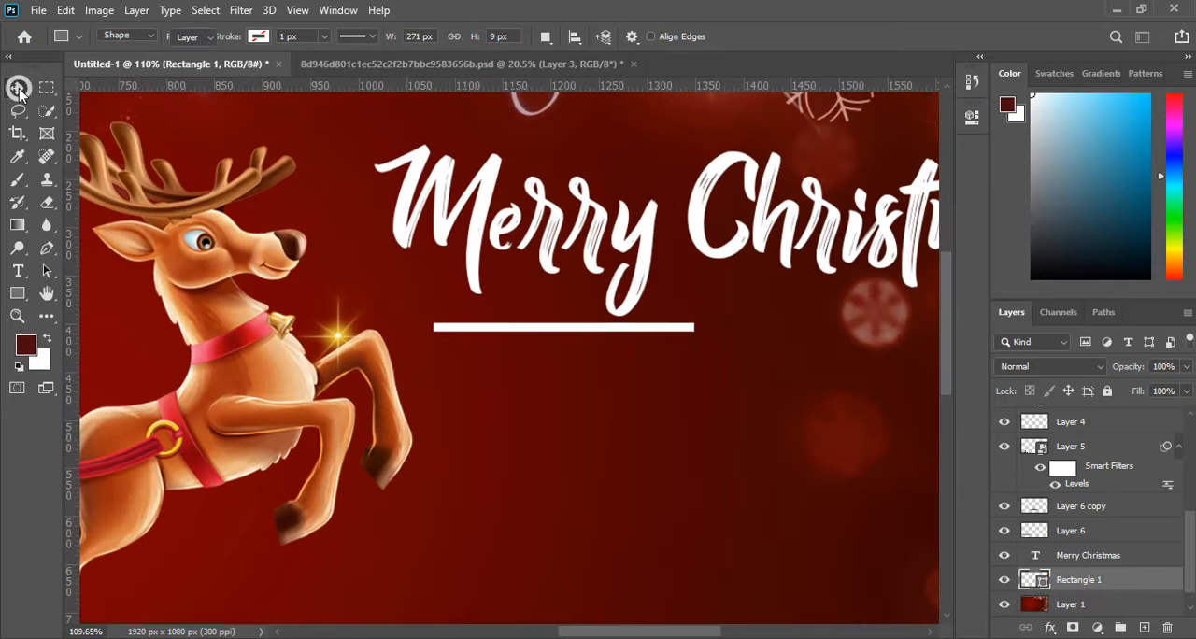
click(460, 243)
click(506, 385)
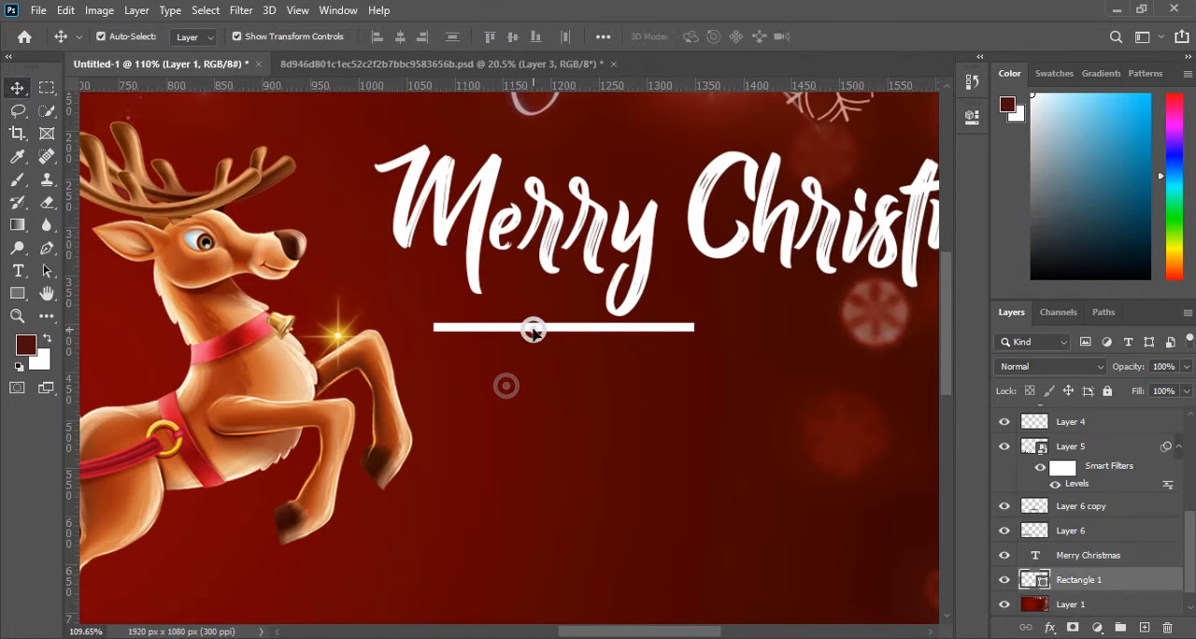
drag(533, 329, 518, 339)
scroll(291, 291, down, 6)
scroll(559, 267, up, 3)
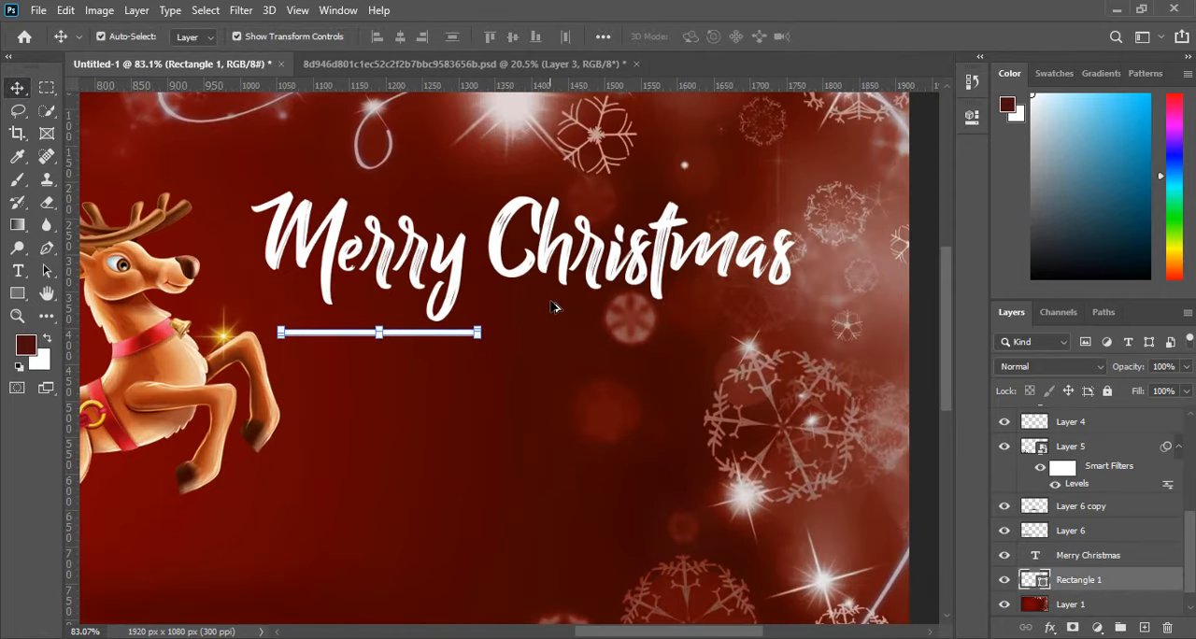
scroll(442, 339, up, 2)
click(484, 379)
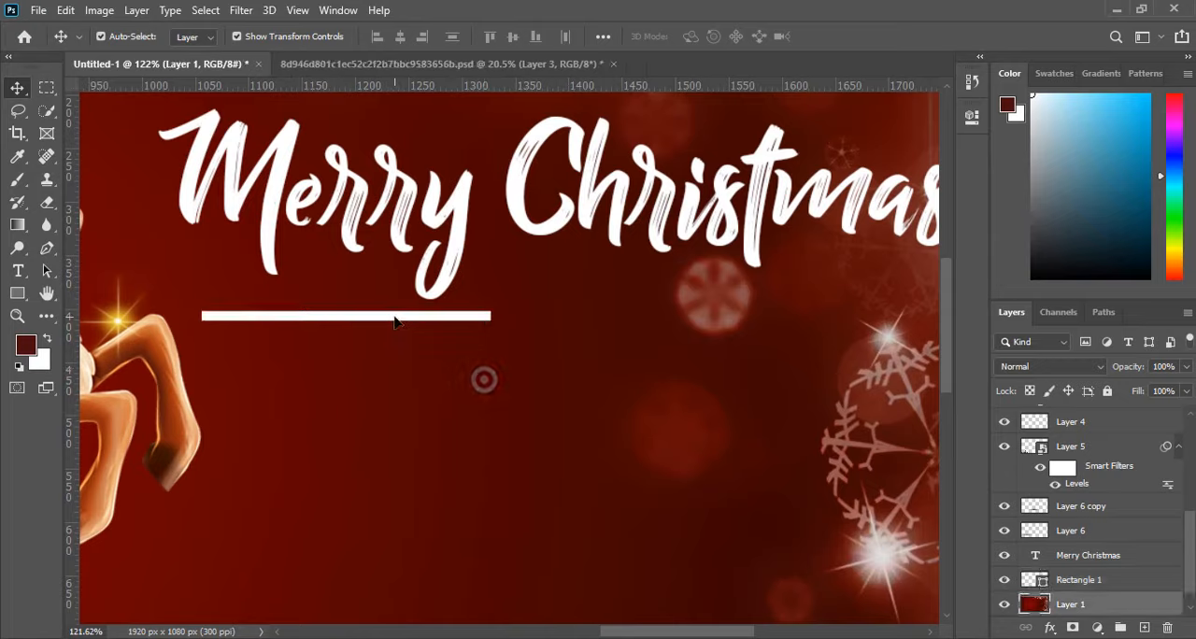
Duplicate the white line and place the copy level with the original below the end of Christmas, leaving a gap between them.
drag(394, 323, 835, 322)
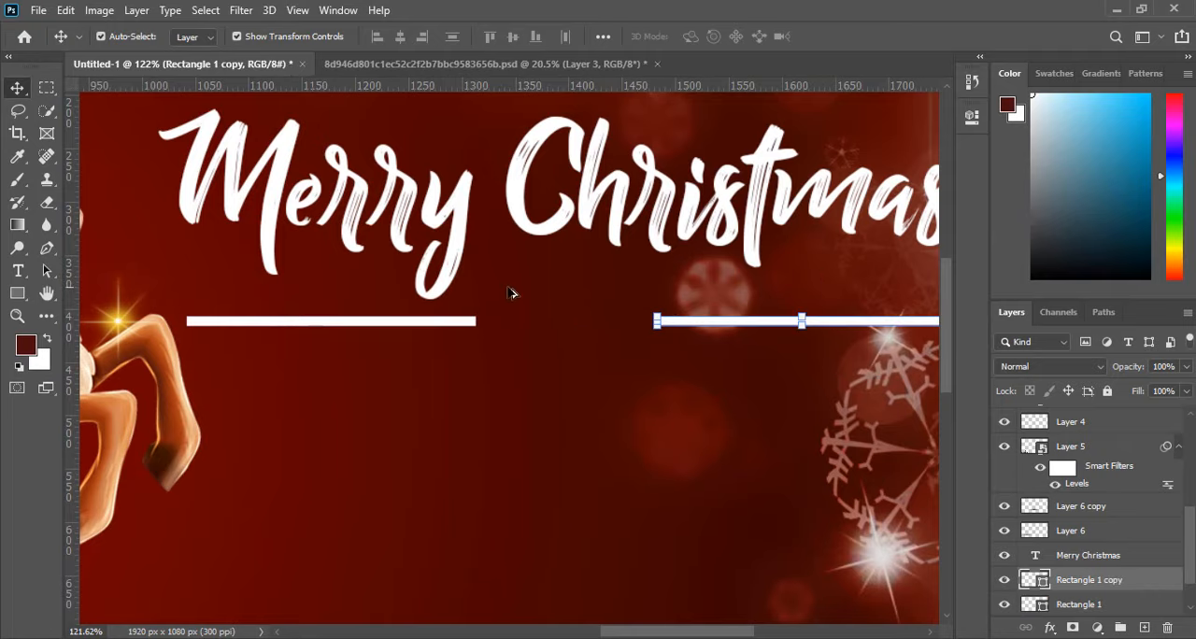
scroll(513, 294, down, 4)
scroll(513, 293, up, 2)
click(542, 334)
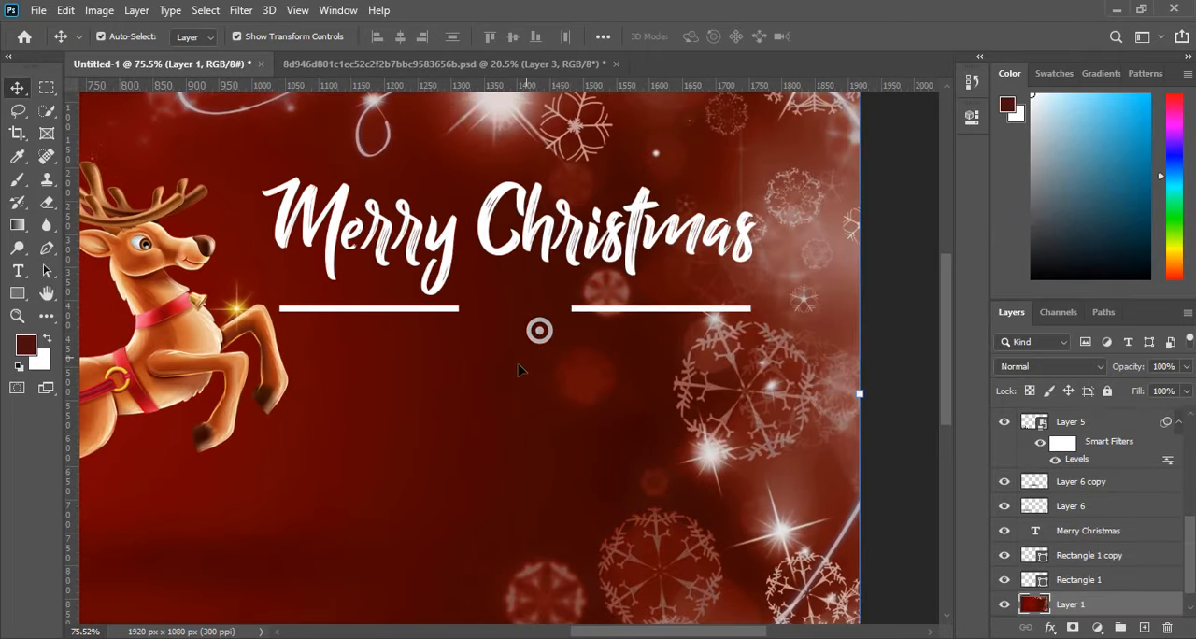
Add a new text layer reading "and" at the gap between the two white lines.
scroll(483, 331, up, 2)
click(19, 271)
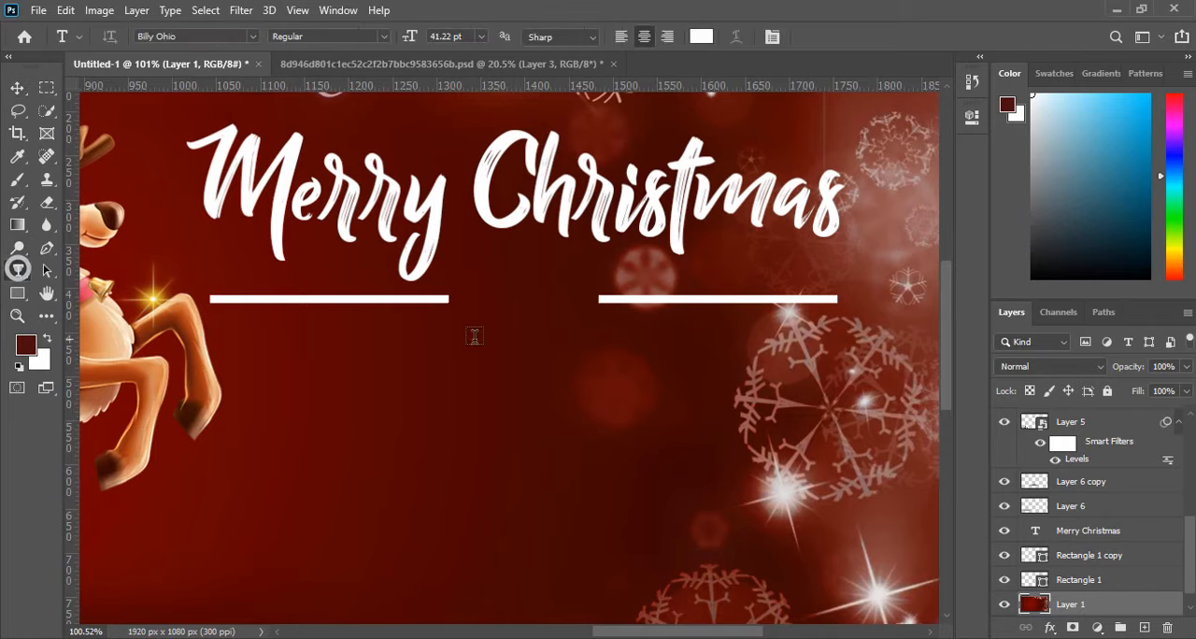
click(477, 334)
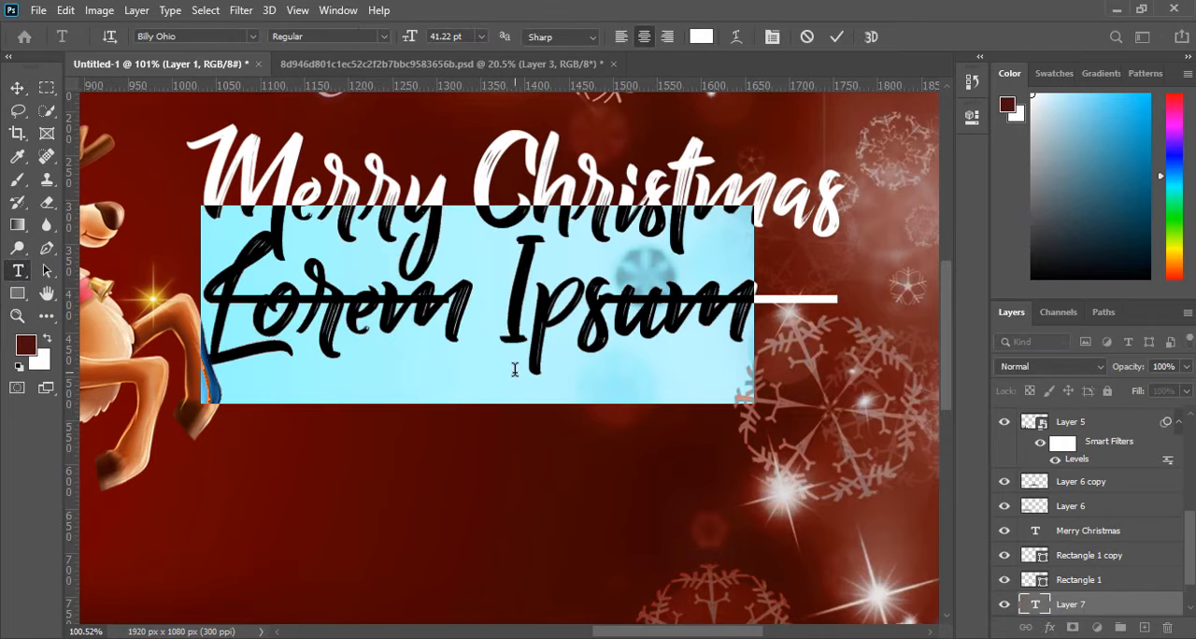
text(and)
Apply All Caps to the whole "and" text.
key(ctrl+a)
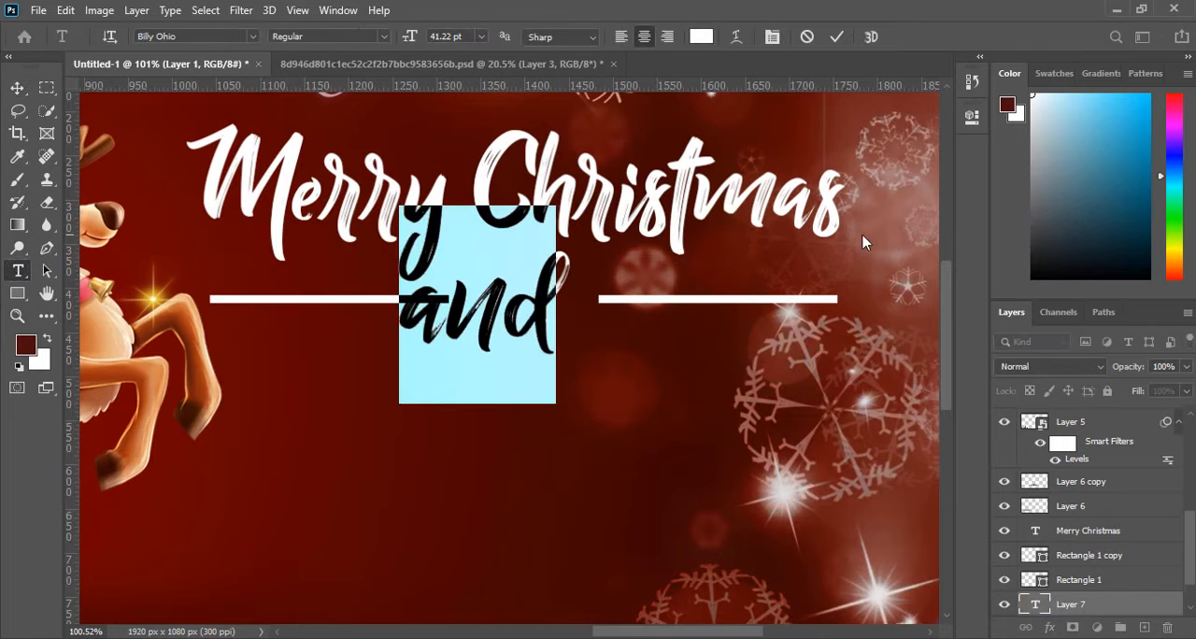
click(974, 116)
scroll(798, 316, down, 5)
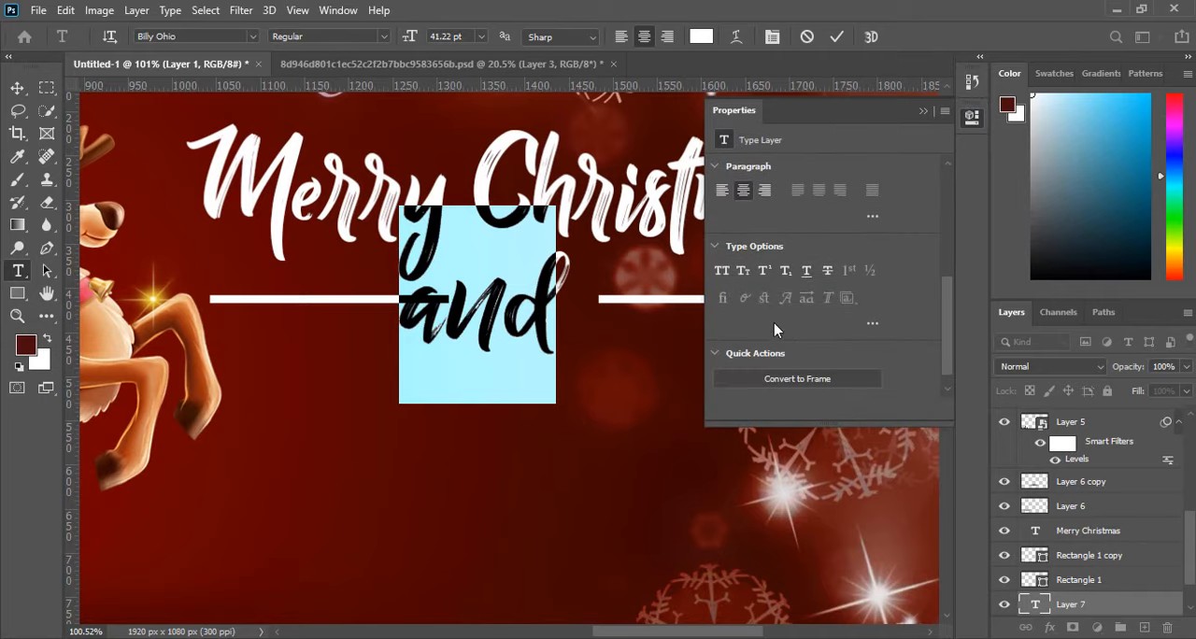
click(766, 271)
scroll(795, 271, up, 5)
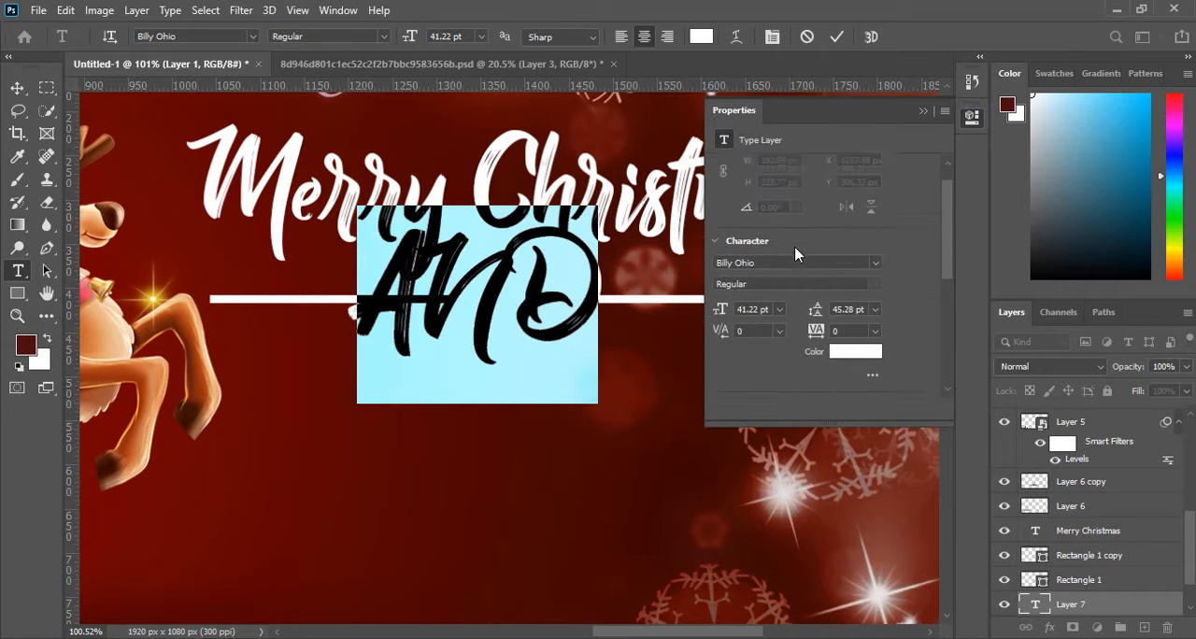
Set the AND text to the Abril Fatface font at a size of 15.22 pt.
click(877, 292)
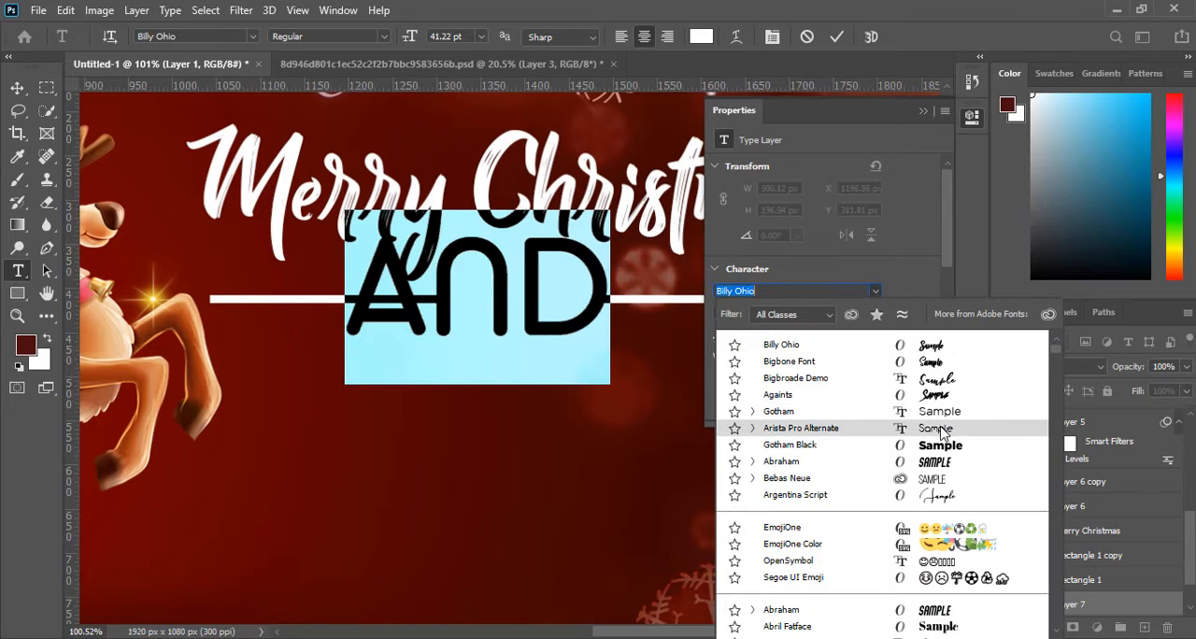
scroll(944, 458, down, 3)
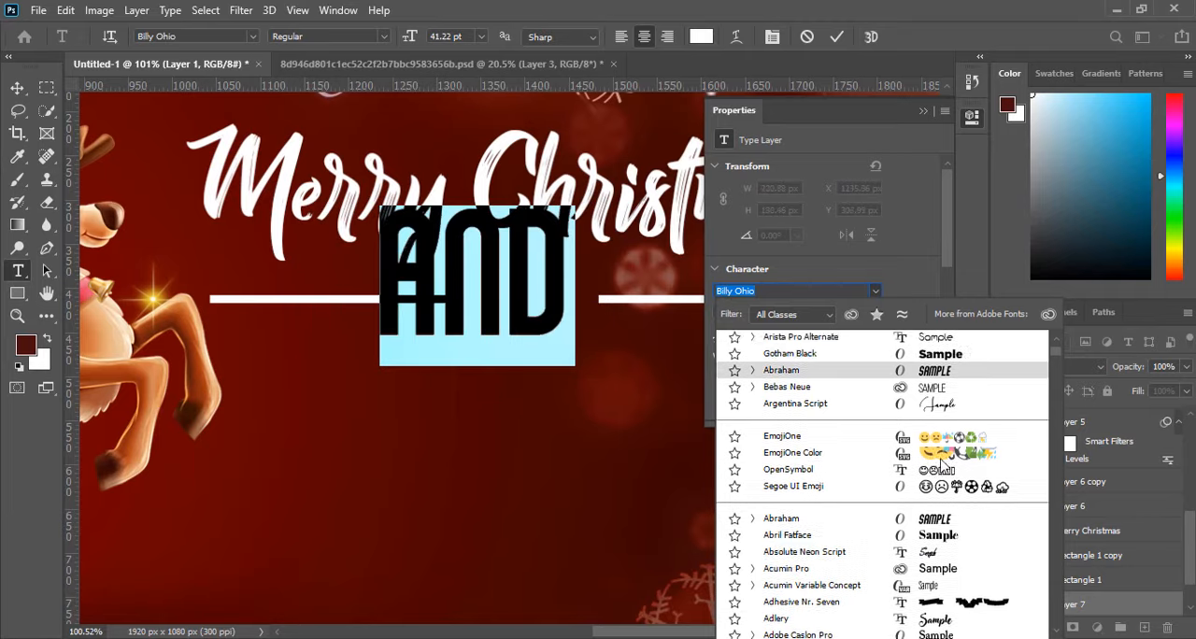
scroll(942, 467, down, 1)
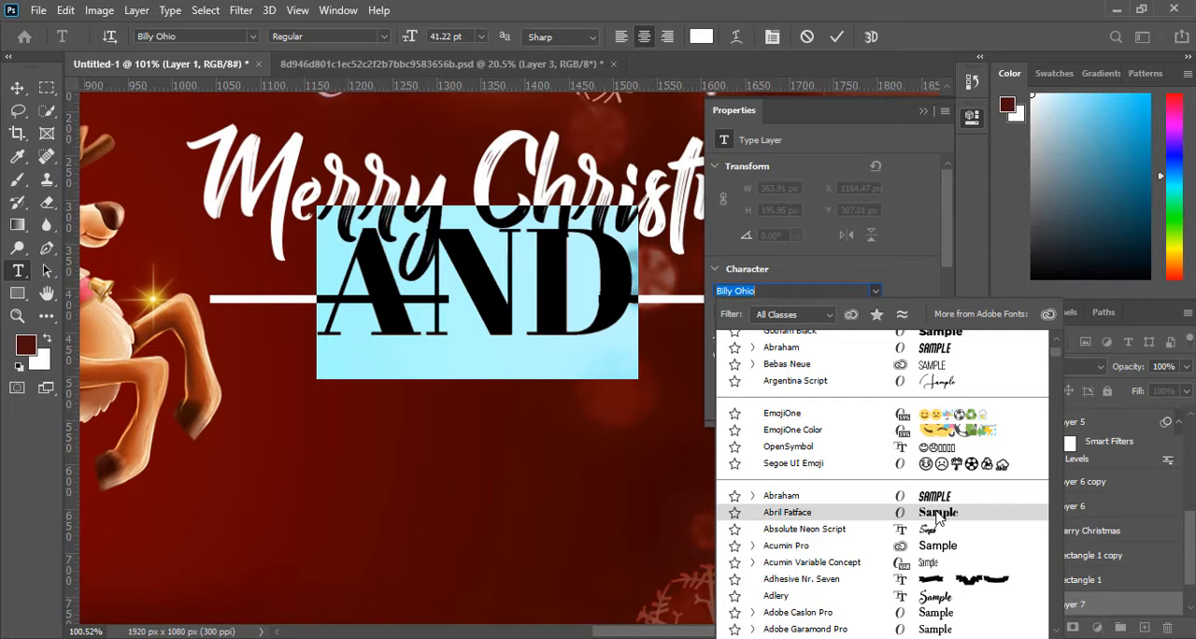
click(937, 516)
drag(727, 342, 699, 334)
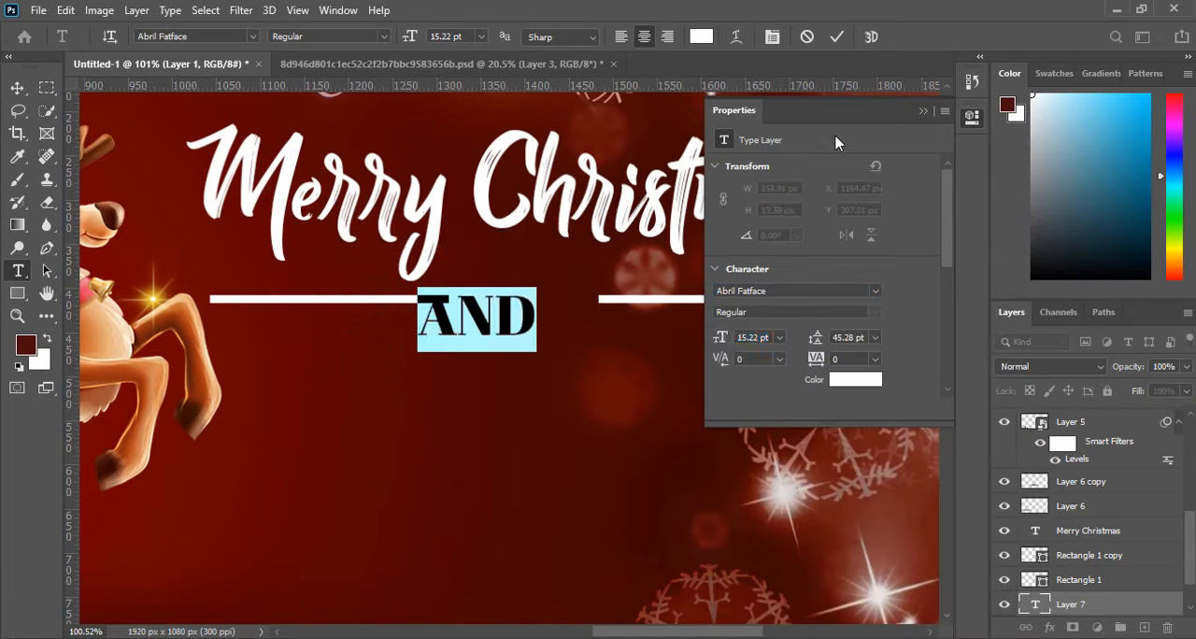
Commit the AND text and position it in the gap between the two white lines.
click(927, 110)
click(16, 87)
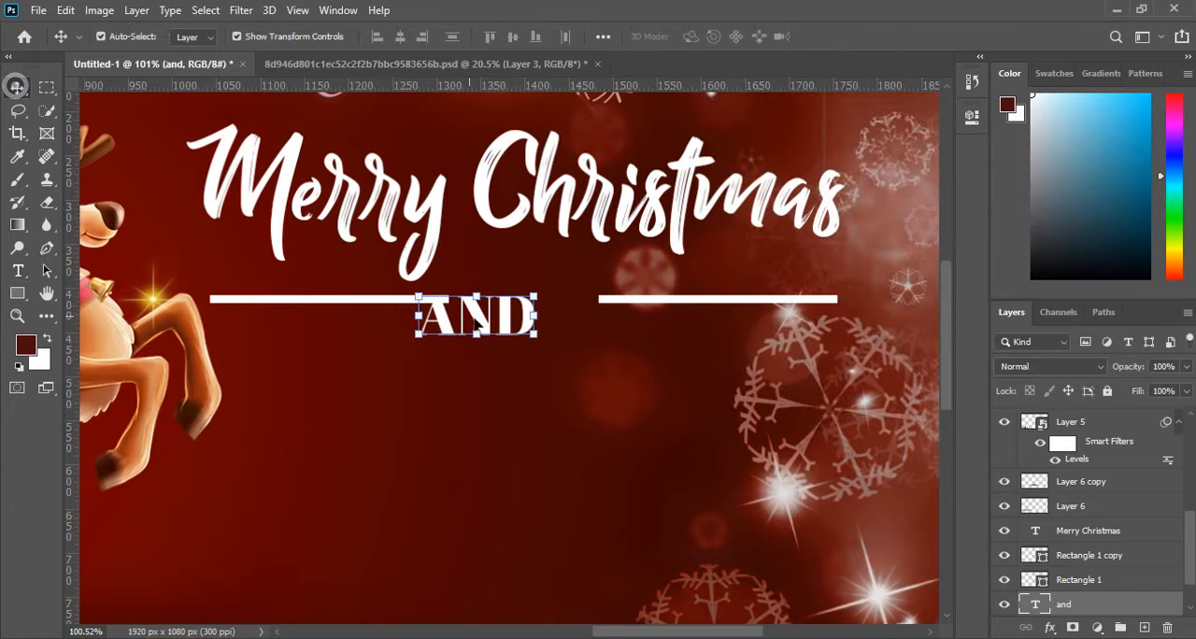
drag(488, 334, 536, 319)
click(548, 397)
key(ctrl+0)
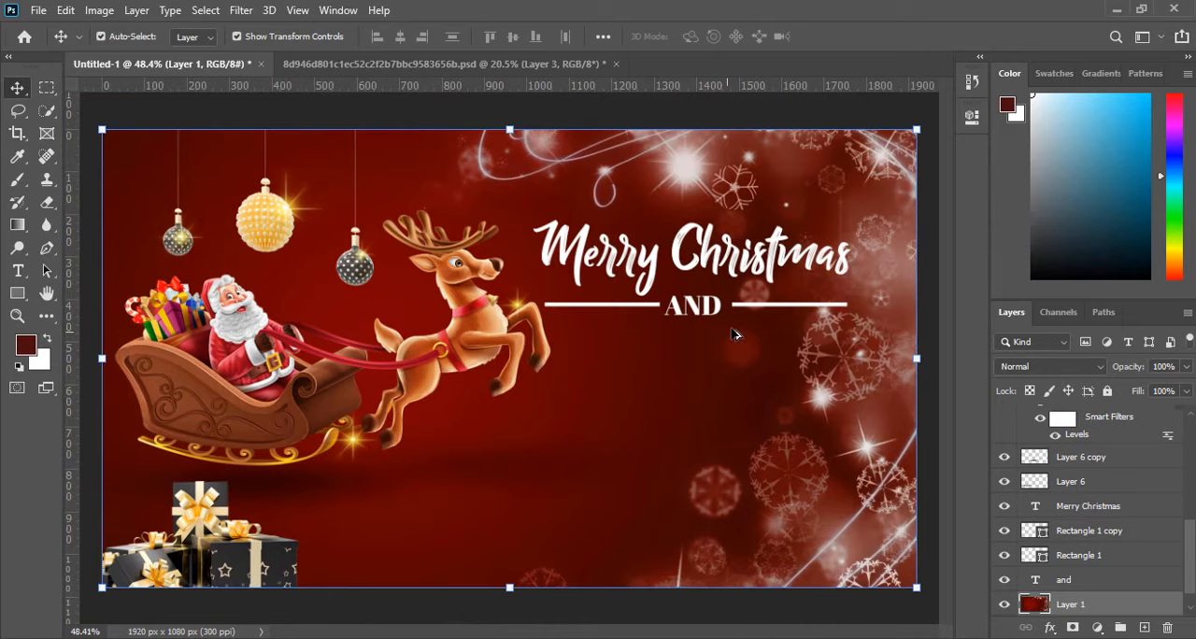
scroll(734, 334, up, 5)
click(641, 301)
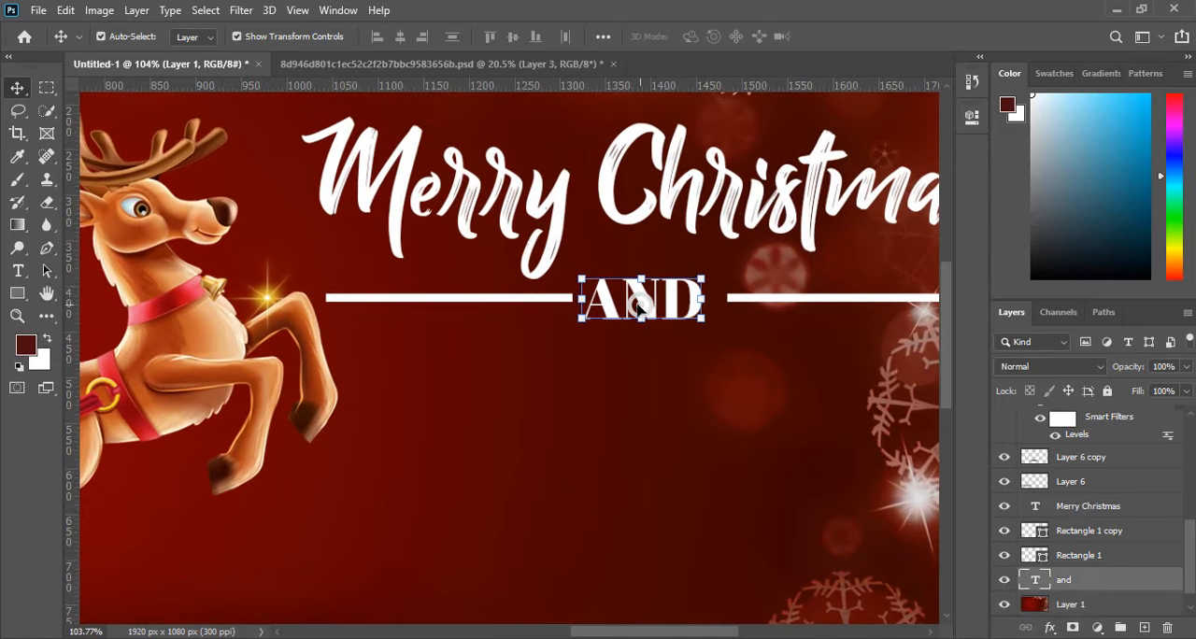
click(503, 299)
shift+click(831, 298)
click(643, 300)
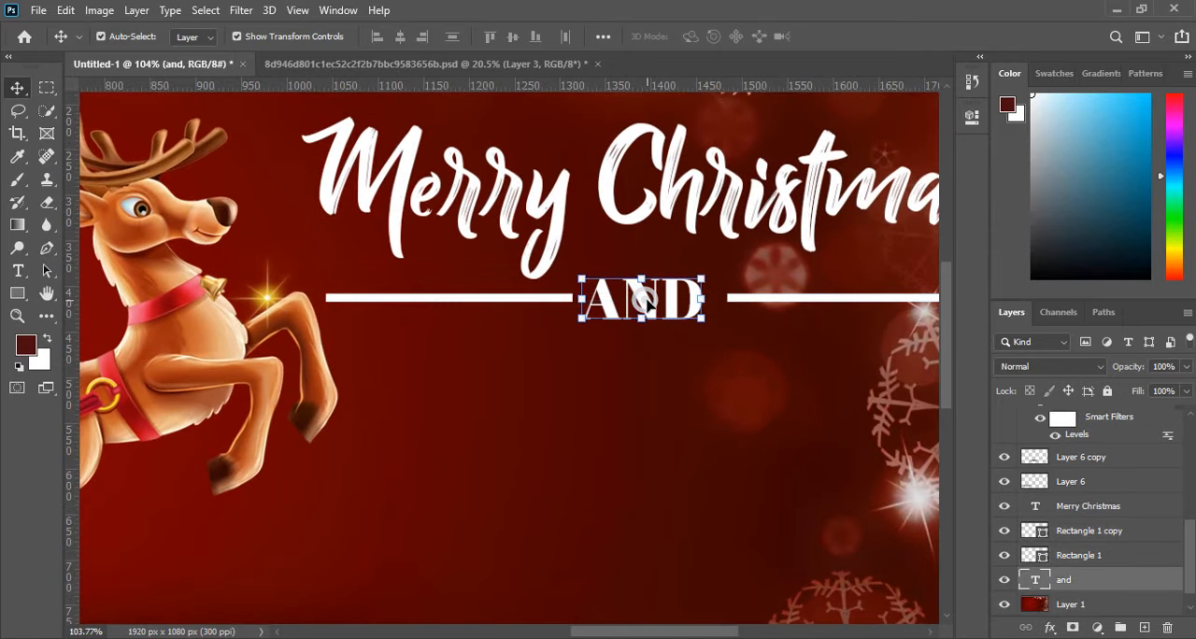
click(524, 302)
scroll(777, 321, up, 4)
shift+click(797, 297)
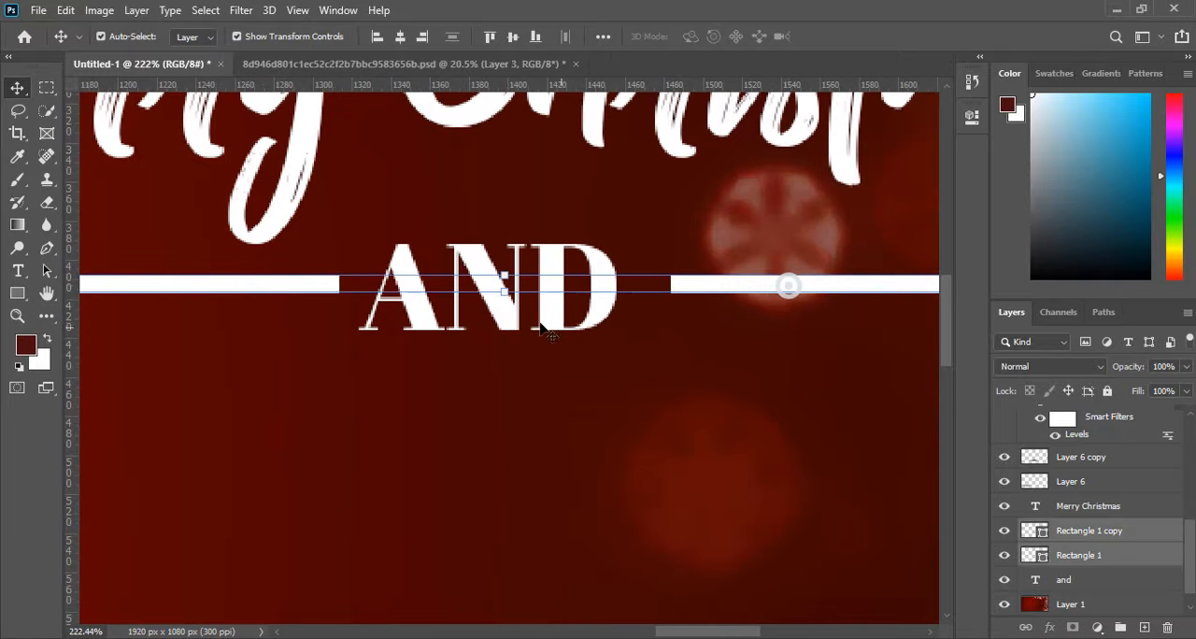
scroll(485, 286, up, 3)
scroll(547, 302, up, 2)
click(549, 308)
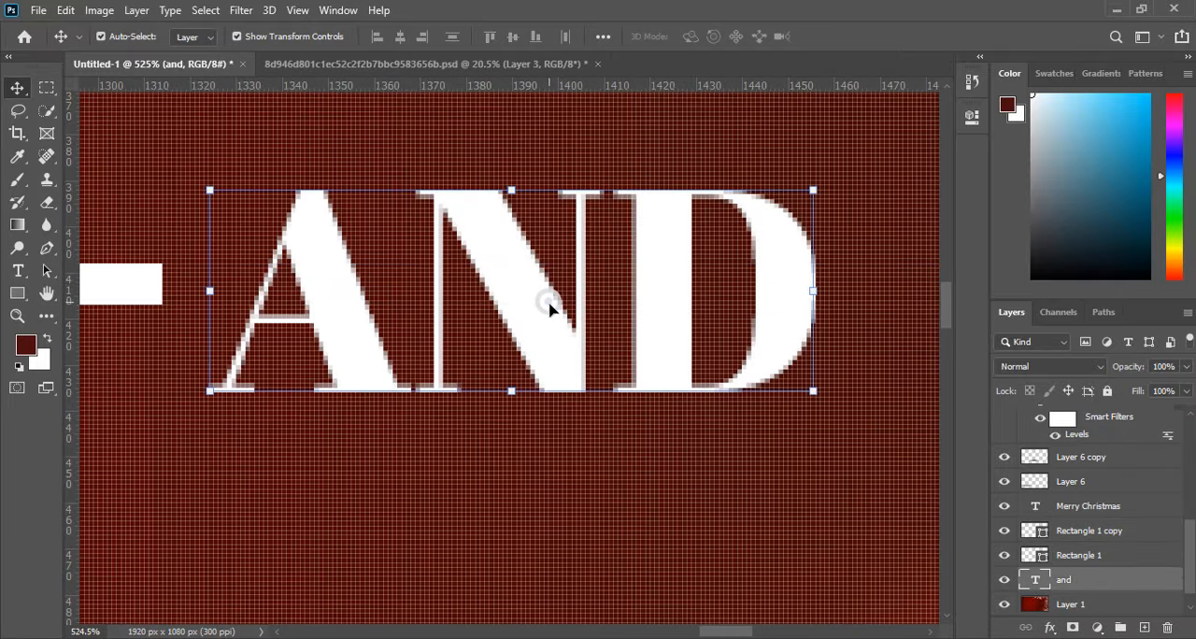
Reduce the thickness of both white lines together, apply the transform, and centre the AND text between them.
click(142, 282)
scroll(734, 327, down, 2)
shift+click(707, 291)
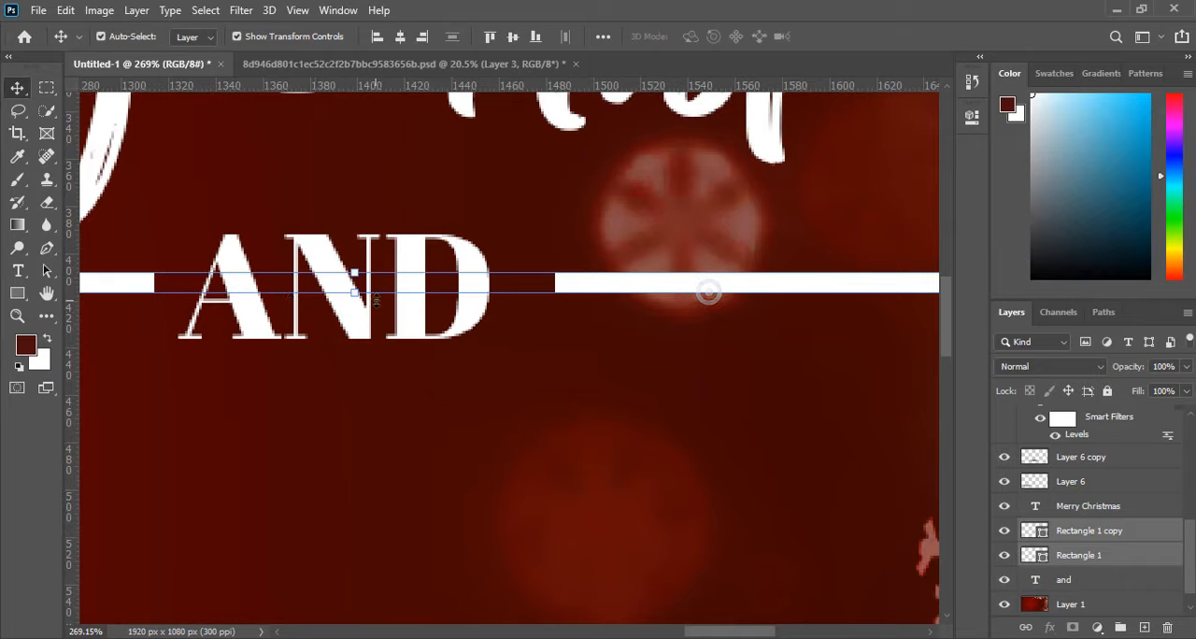
drag(358, 297, 355, 289)
click(869, 37)
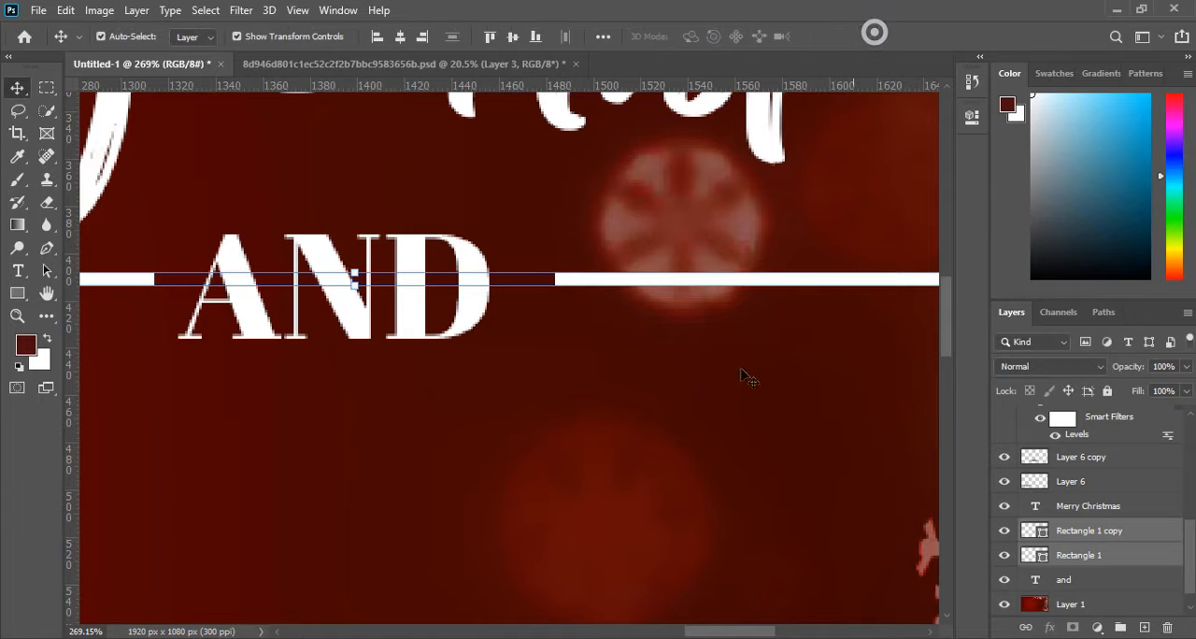
click(679, 402)
scroll(680, 402, down, 3)
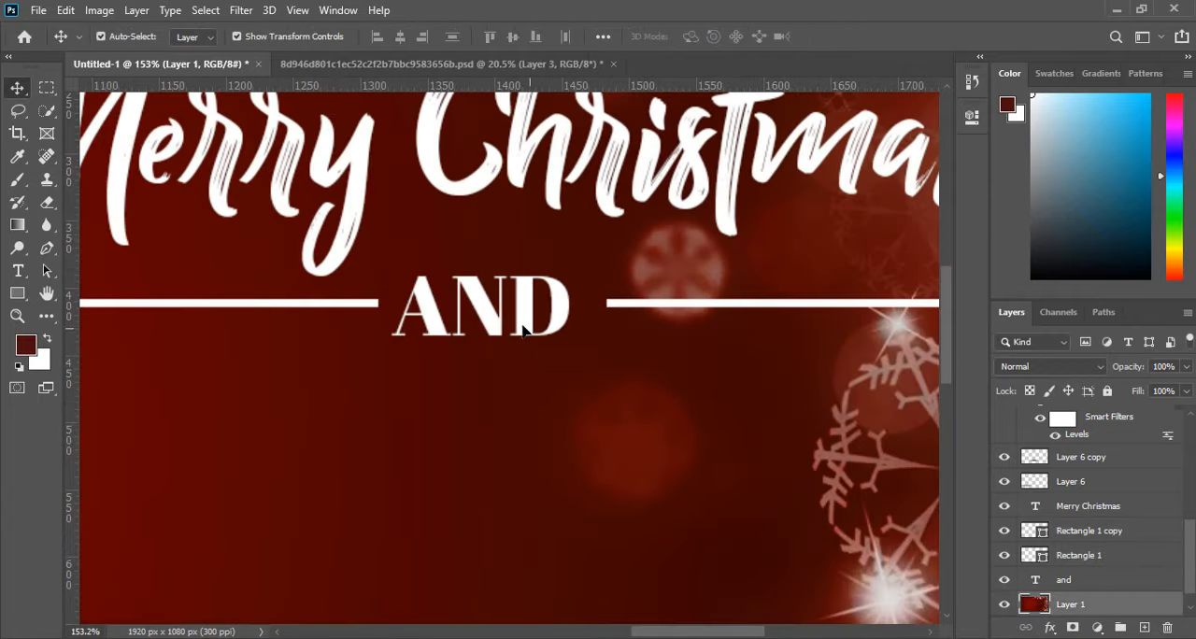
click(520, 324)
drag(528, 338, 535, 334)
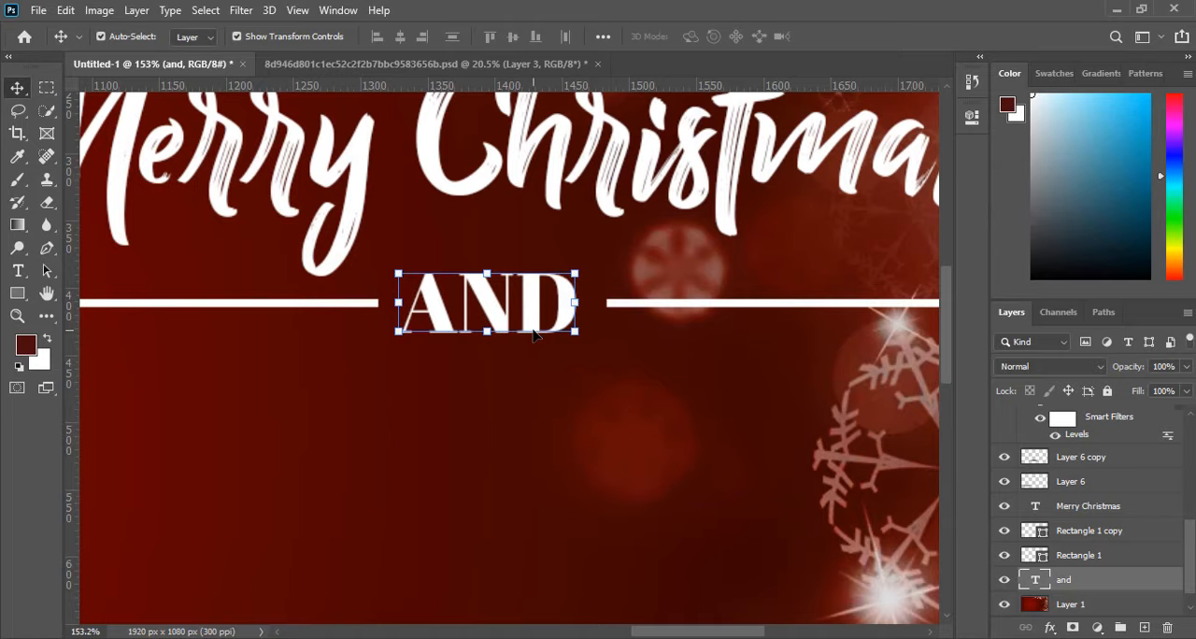
Preview alternative fonts on the whole AND text, going through the font list as far as the Bodoni faces.
double_click(526, 323)
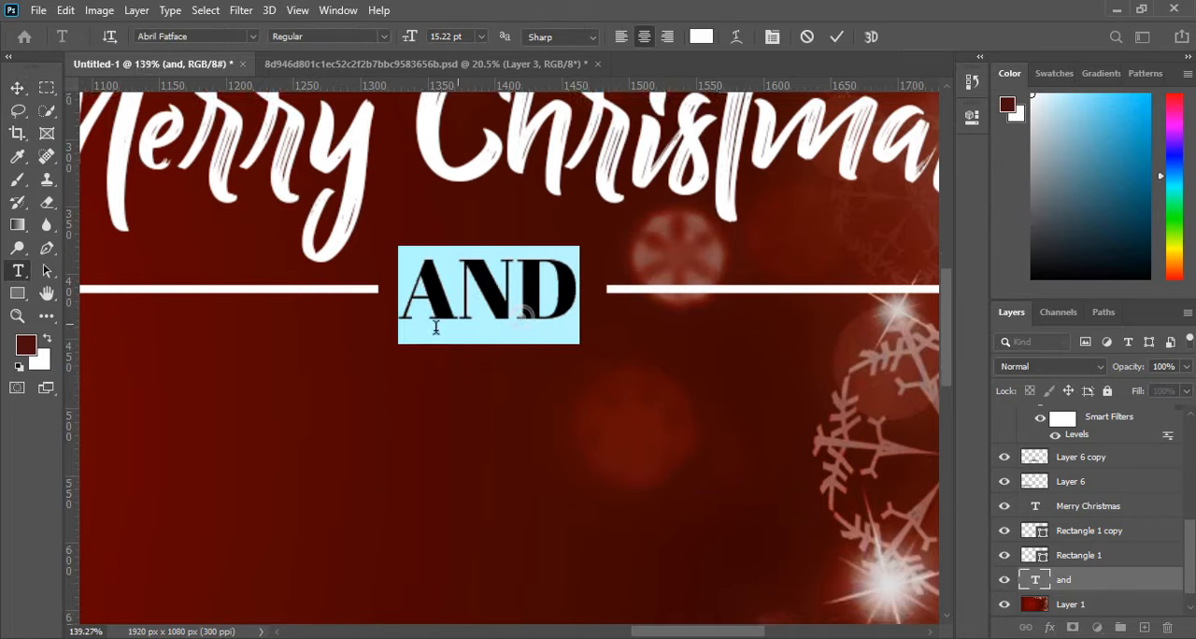
scroll(564, 293, down, 4)
click(972, 118)
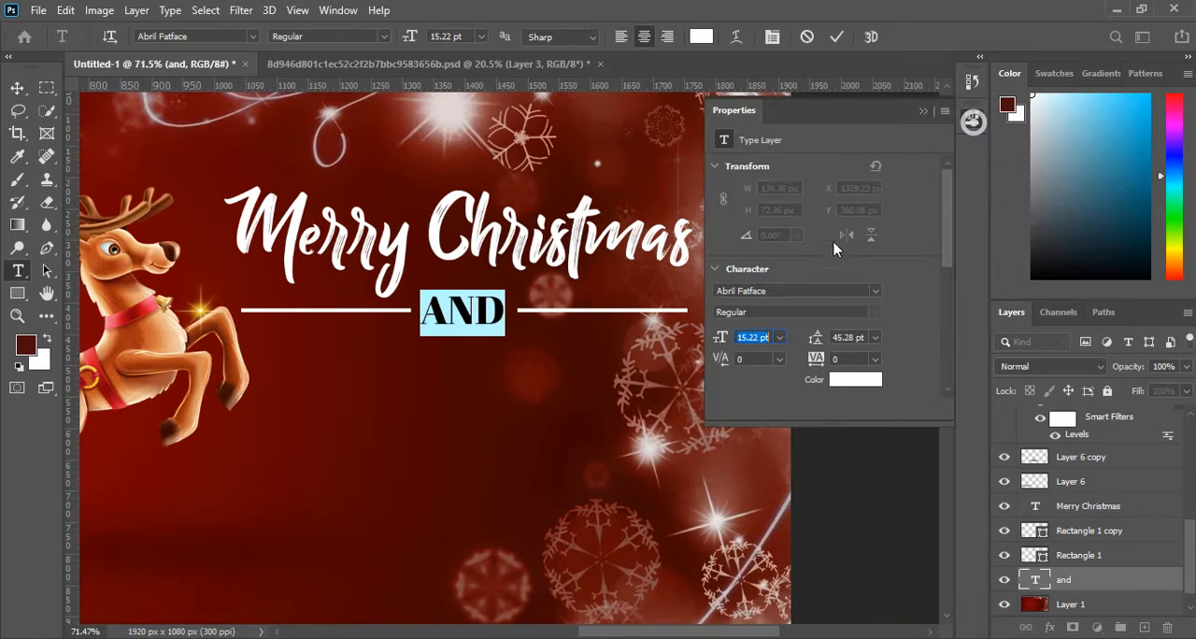
click(875, 292)
scroll(944, 524, down, 10)
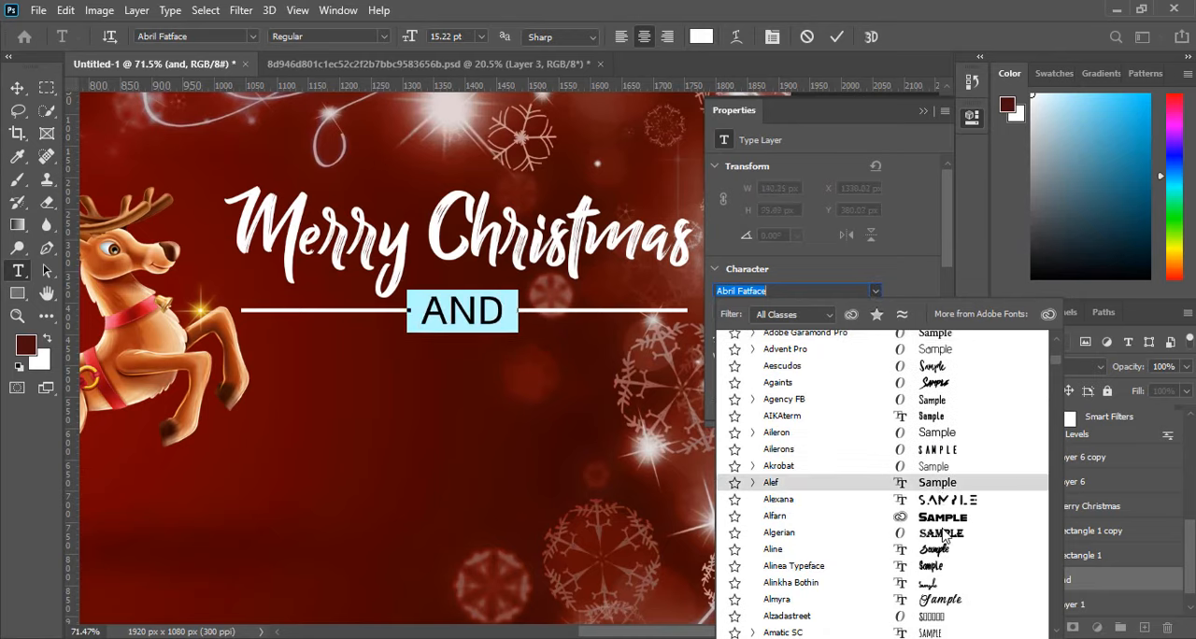
scroll(944, 537, down, 6)
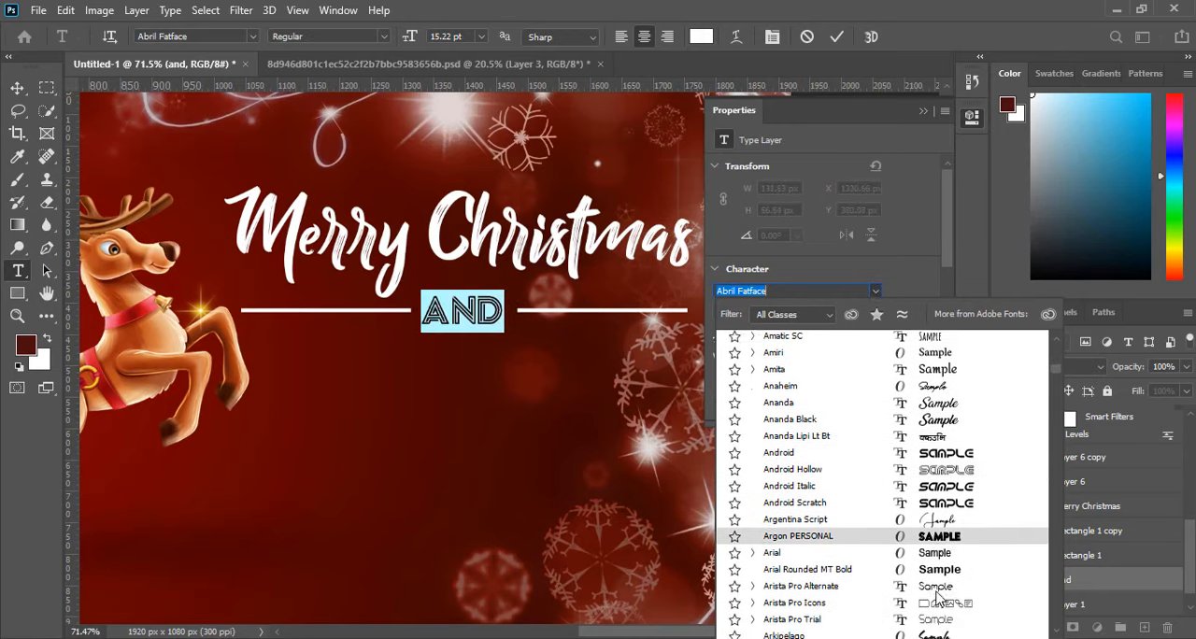
scroll(937, 596, down, 1)
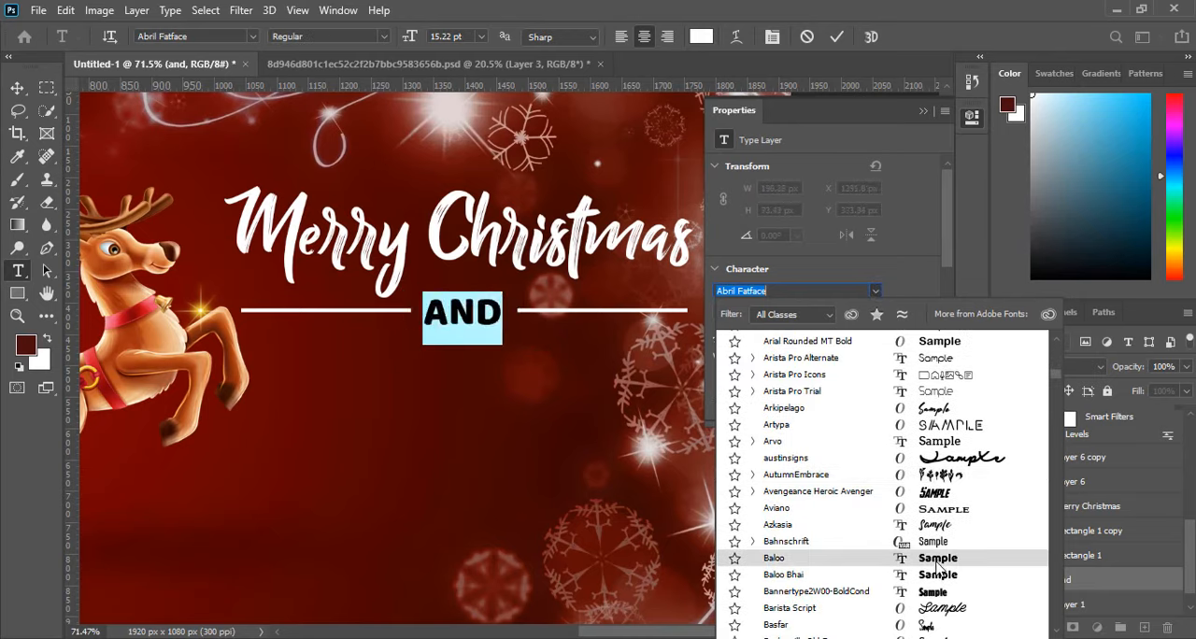
scroll(939, 579, down, 5)
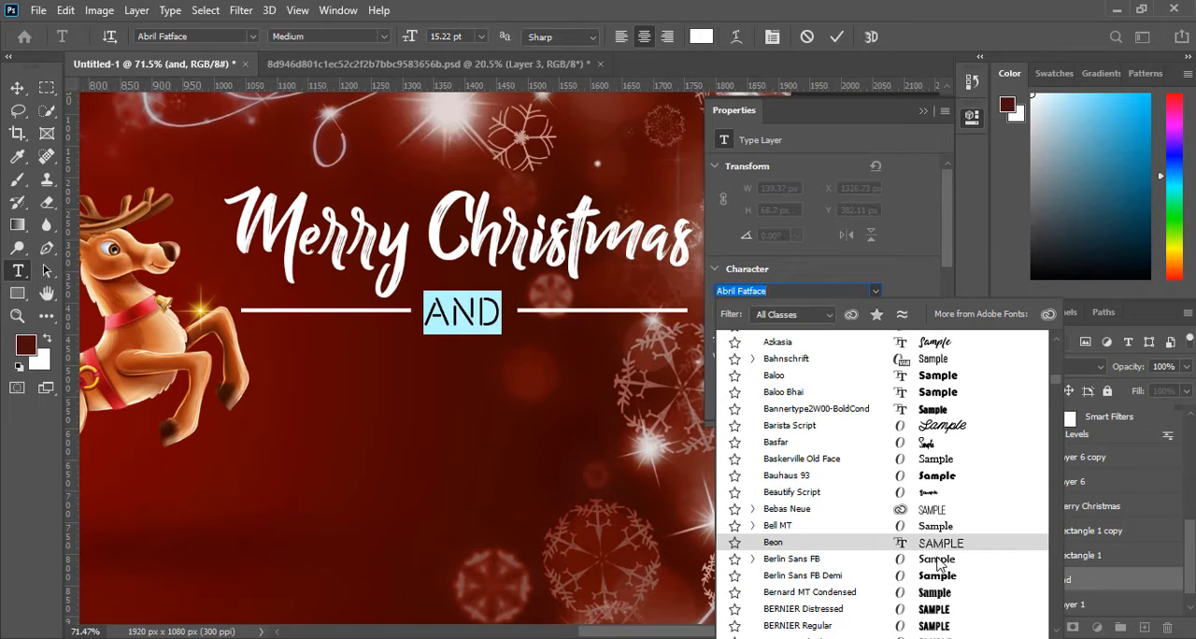
scroll(938, 571, down, 3)
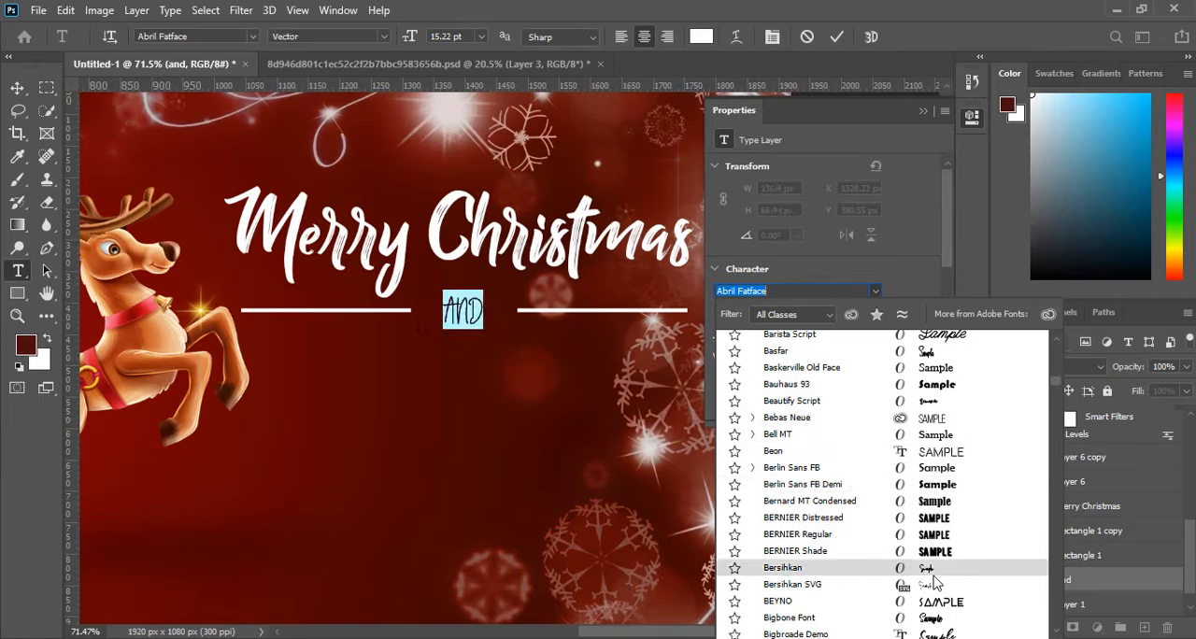
scroll(934, 579, down, 3)
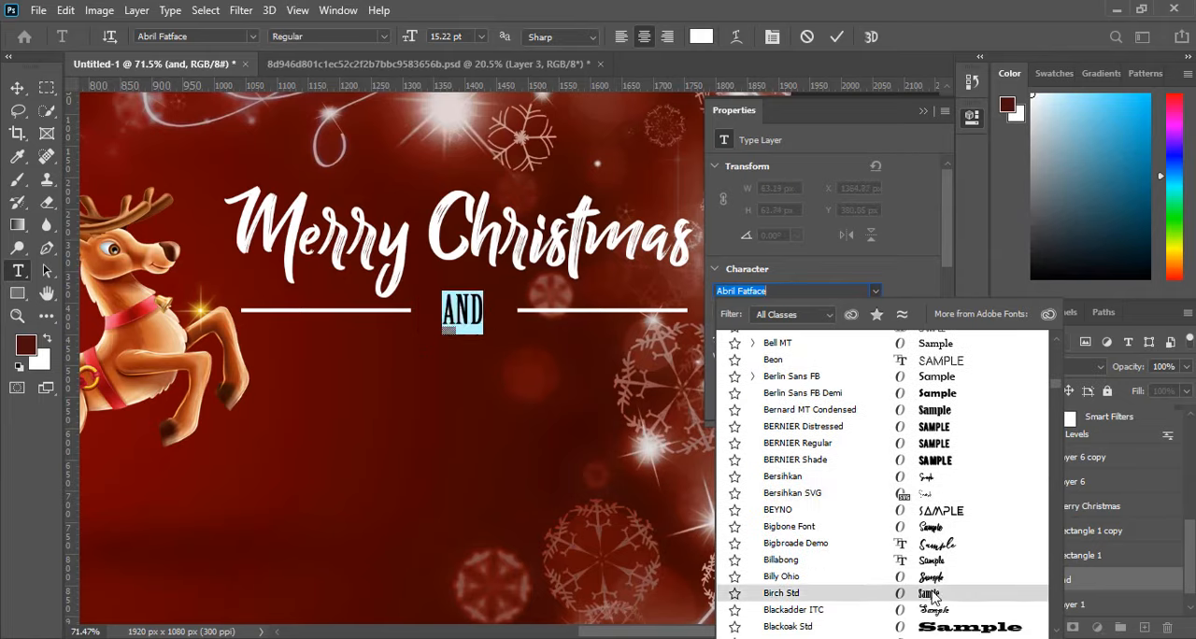
scroll(939, 589, down, 5)
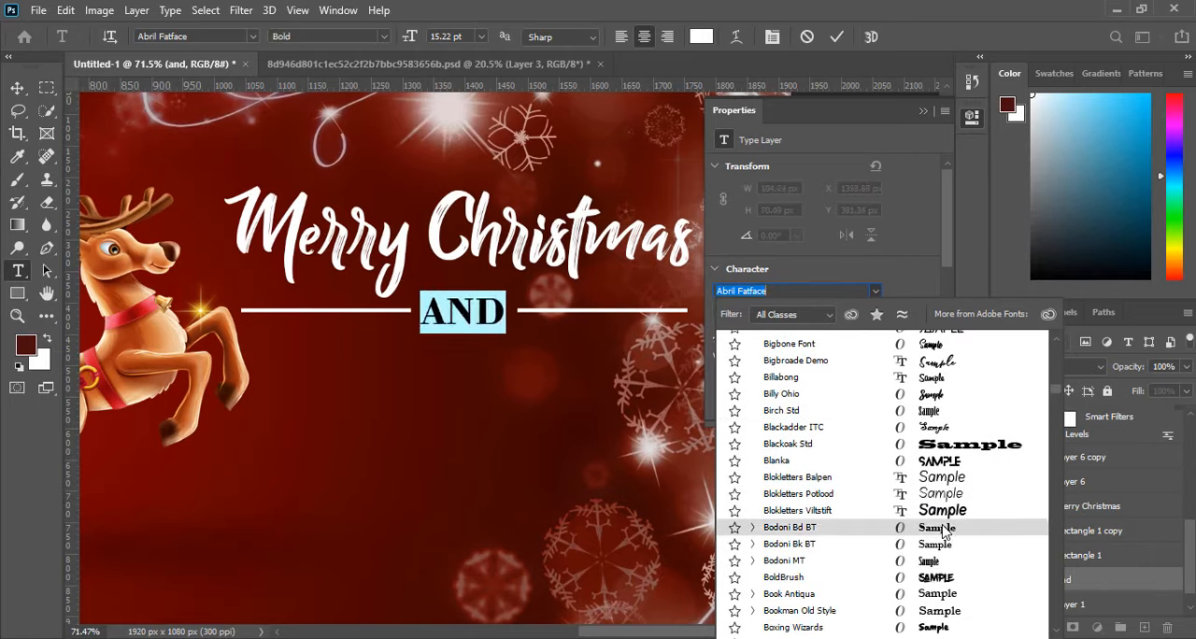
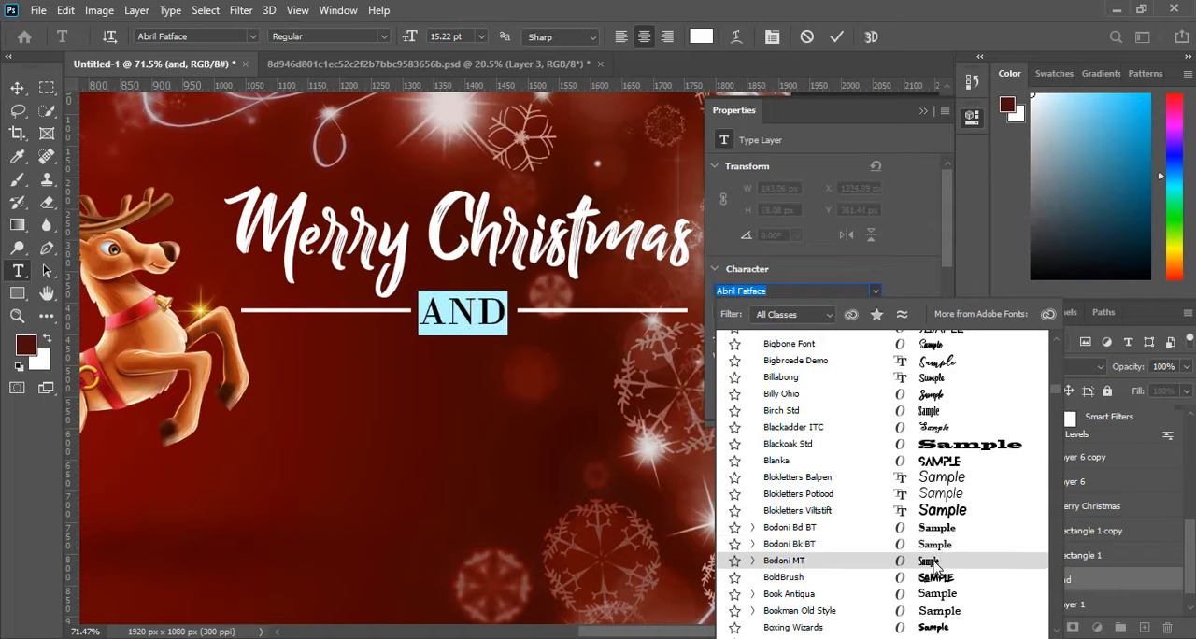
Change the AND text's font to Bodoni MT and commit the text edit.
click(932, 563)
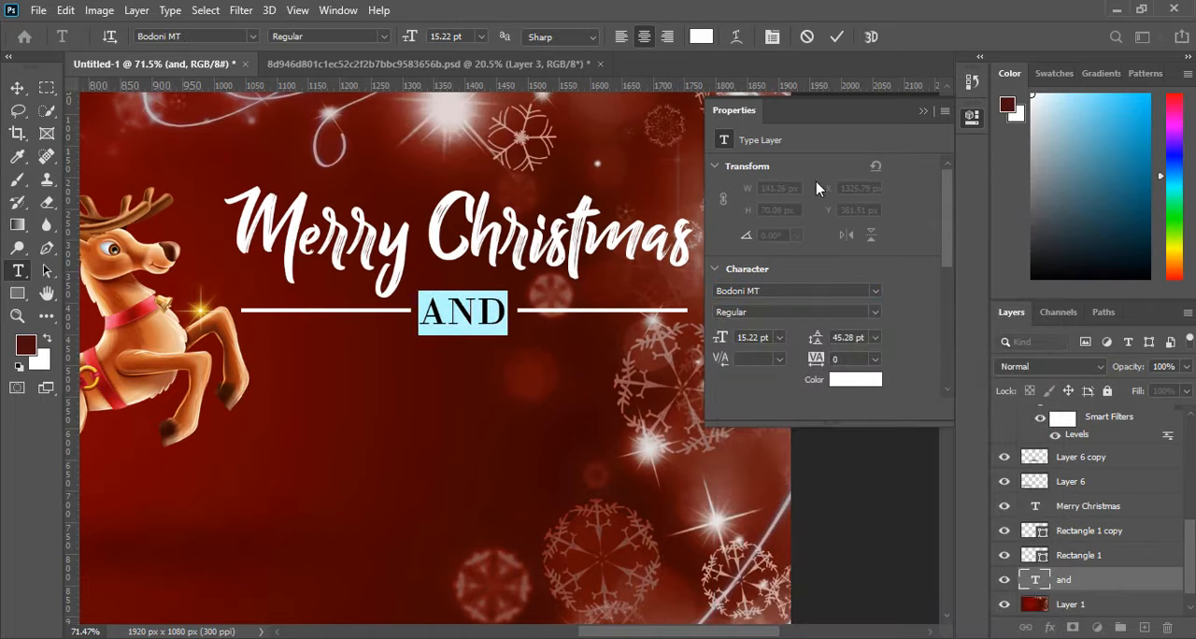
click(924, 111)
click(837, 38)
key(v)
click(815, 266)
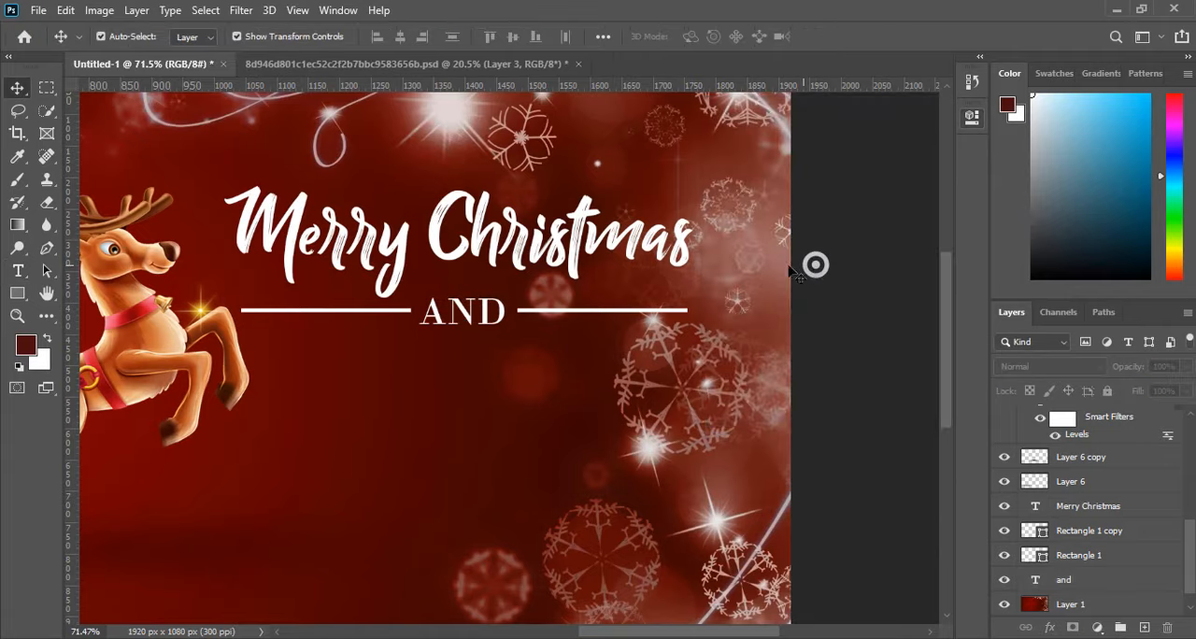
Scale the AND text down to 65.95%, keep it between the two white lines, and apply the transform.
scroll(734, 274, down, 8)
scroll(636, 322, up, 6)
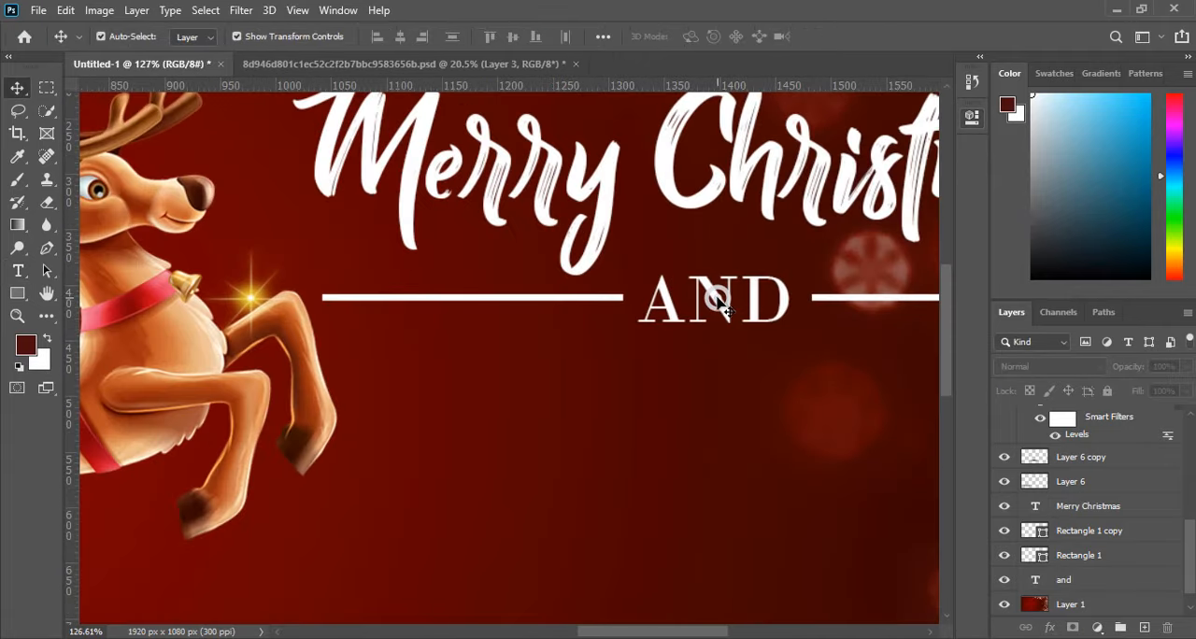
click(715, 299)
drag(637, 322, 728, 305)
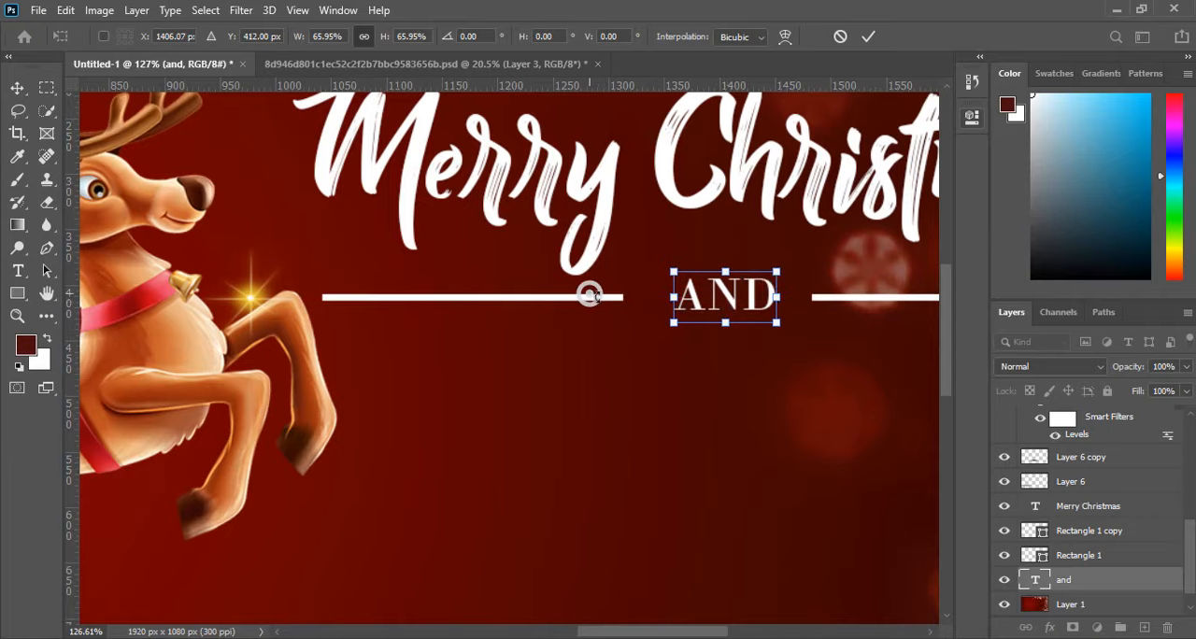
click(876, 39)
click(735, 395)
scroll(439, 342, down, 5)
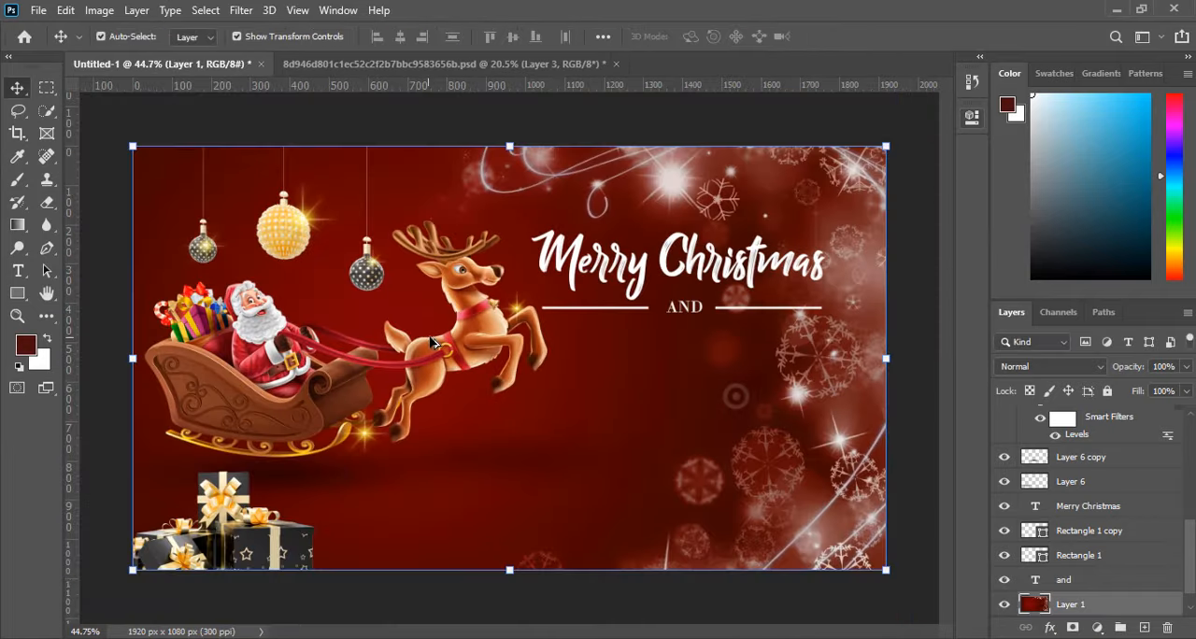
scroll(685, 308, up, 4)
click(629, 314)
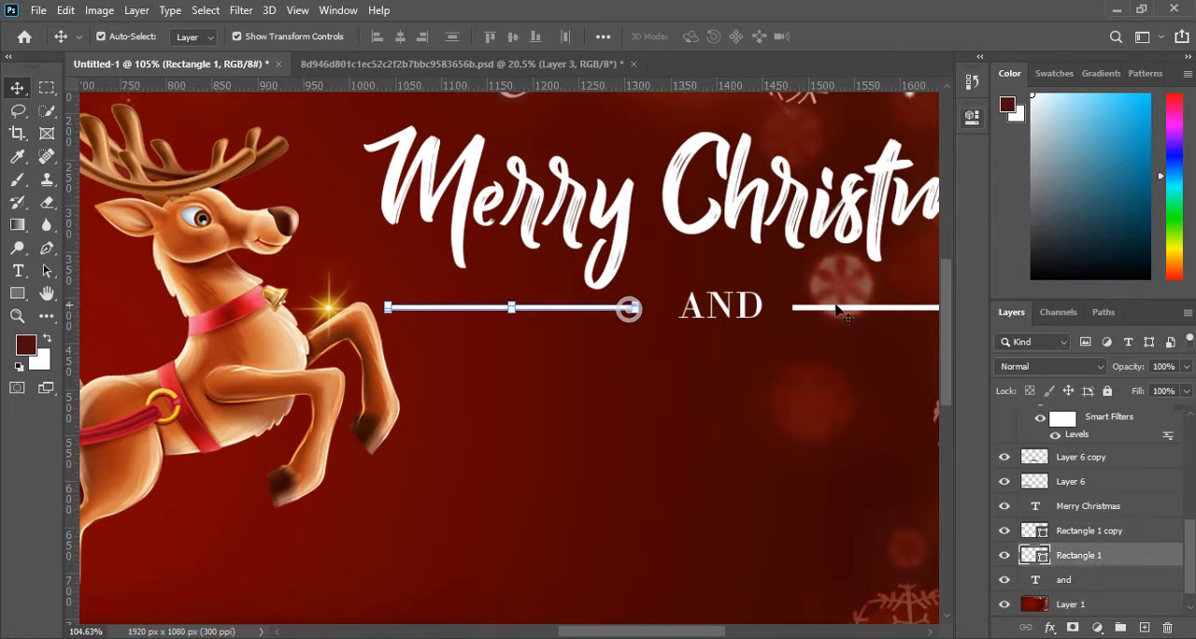
scroll(680, 342, down, 2)
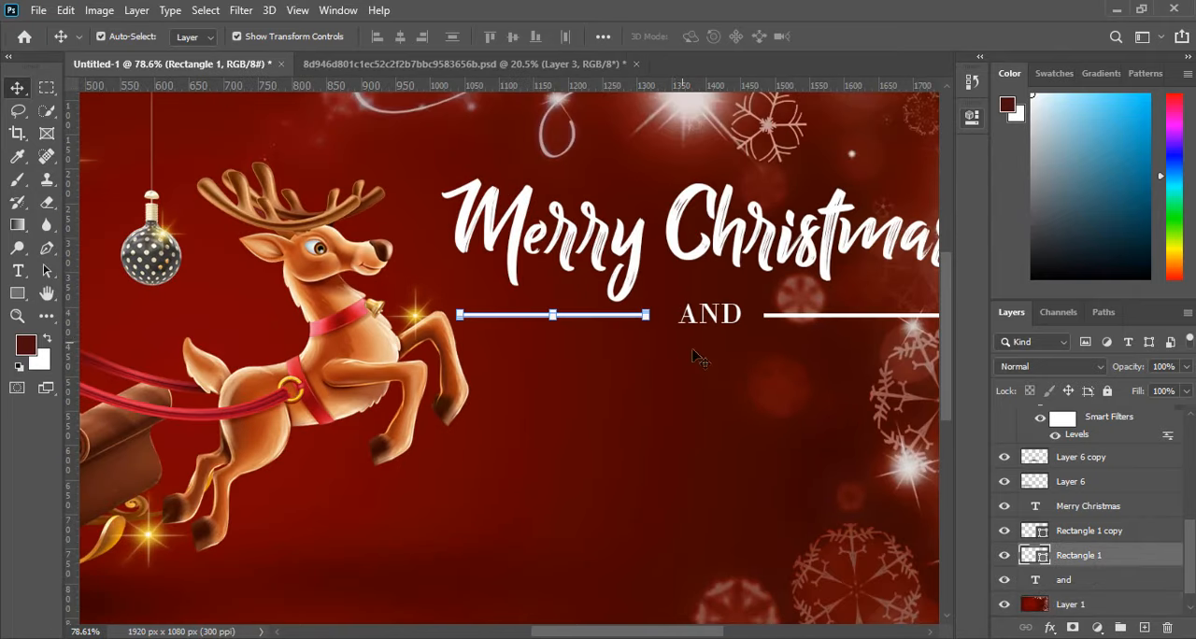
click(694, 352)
Duplicate the AND text directly below the original and replace the copy's wording with HAPPY NEW YEAR.
scroll(721, 365, down, 3)
scroll(706, 317, up, 3)
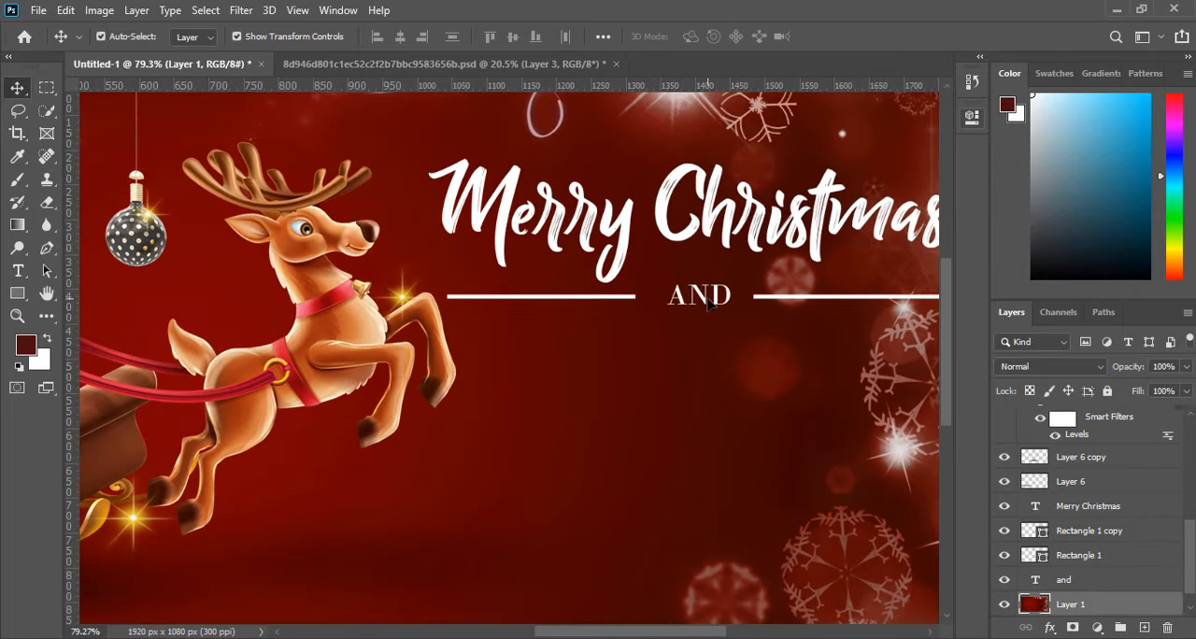
drag(708, 304, 708, 366)
double_click(708, 361)
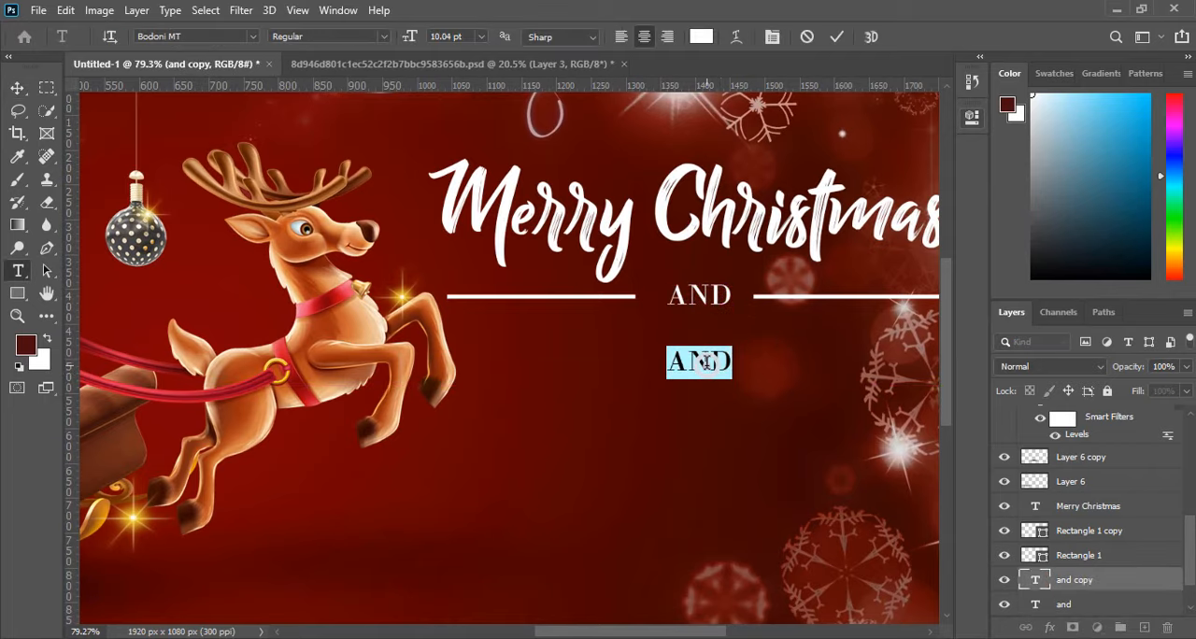
text(HA)
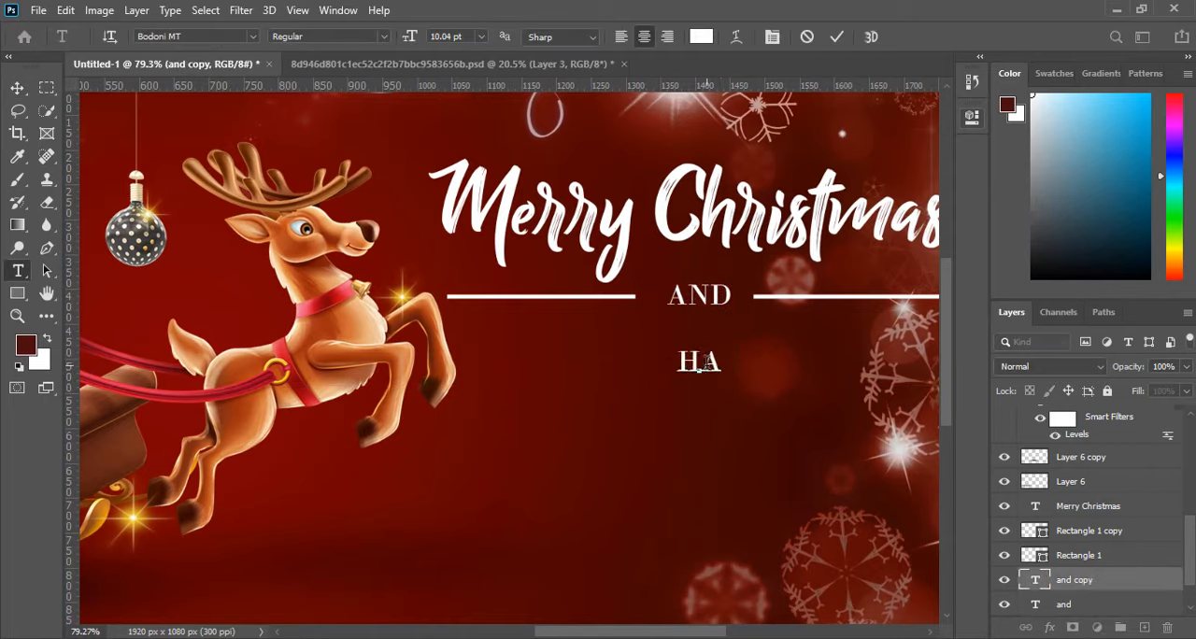
text(PPY)
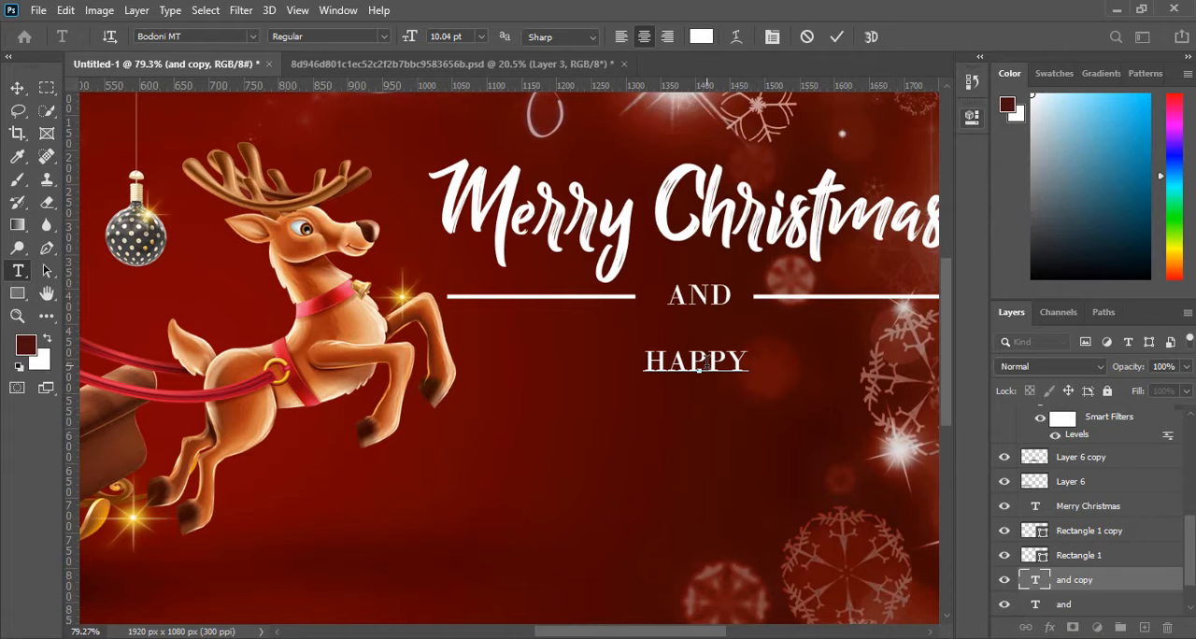
text( NEW)
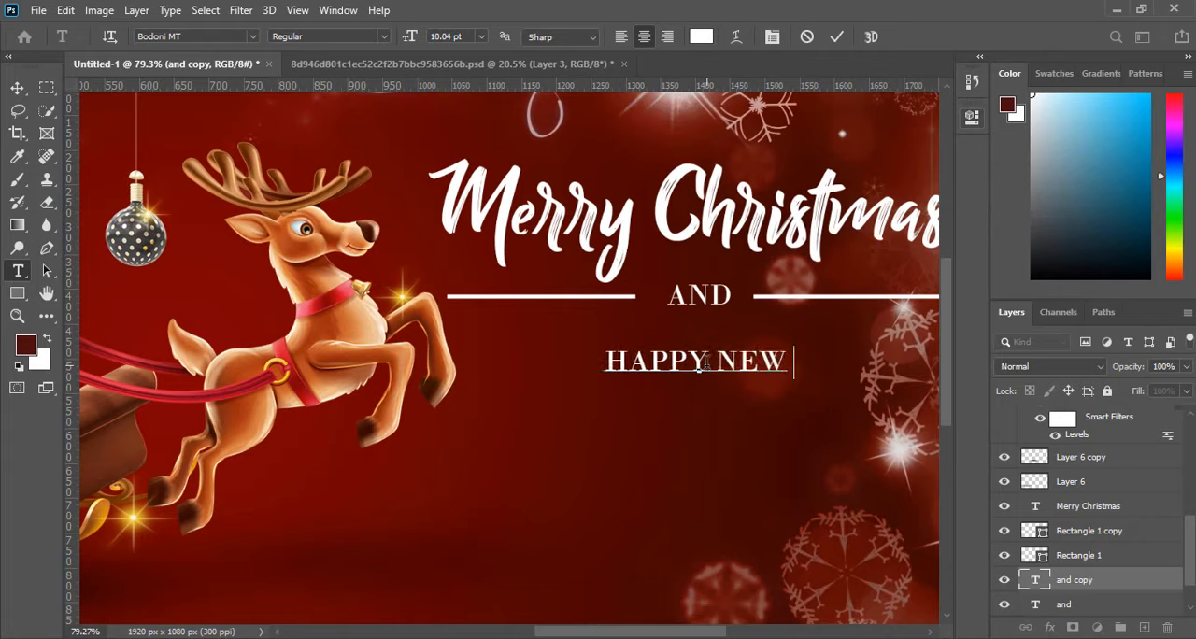
text( YEAR)
key(ctrl+a)
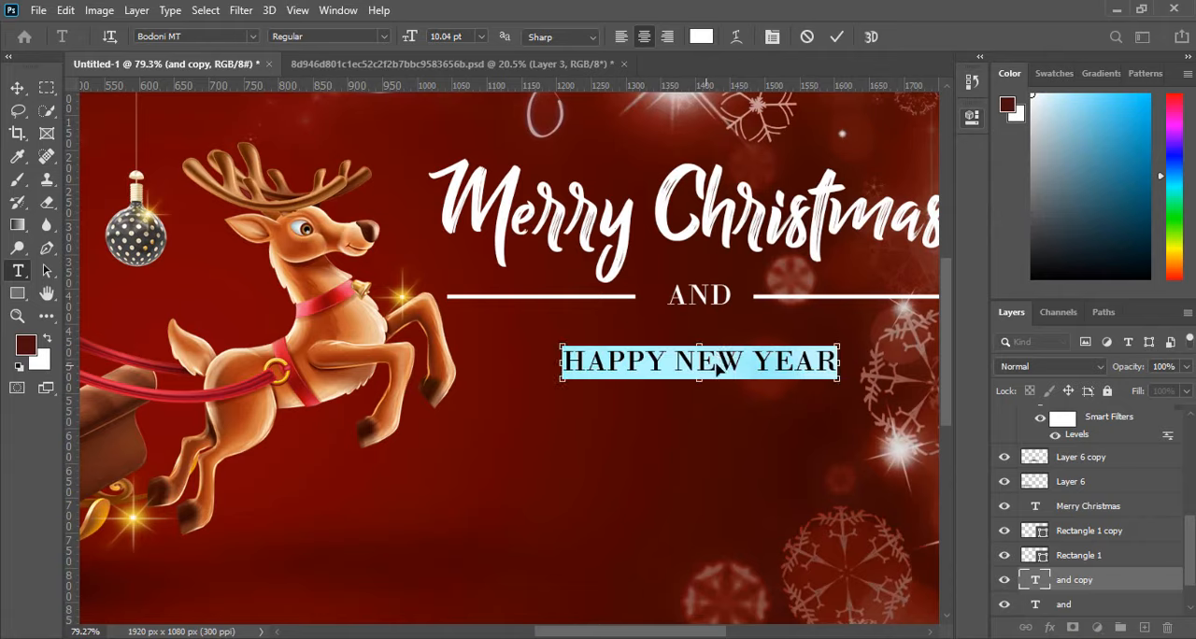
click(17, 87)
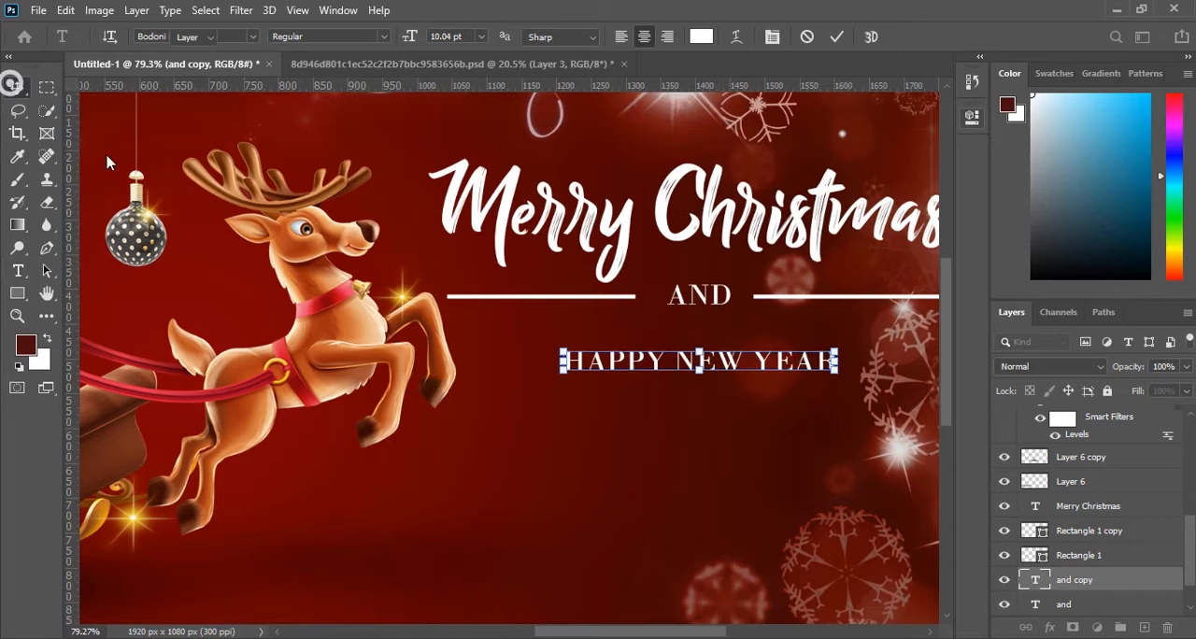
Move HAPPY NEW YEAR up close beneath AND and reduce its font size to 8.04 pt.
drag(727, 365, 728, 341)
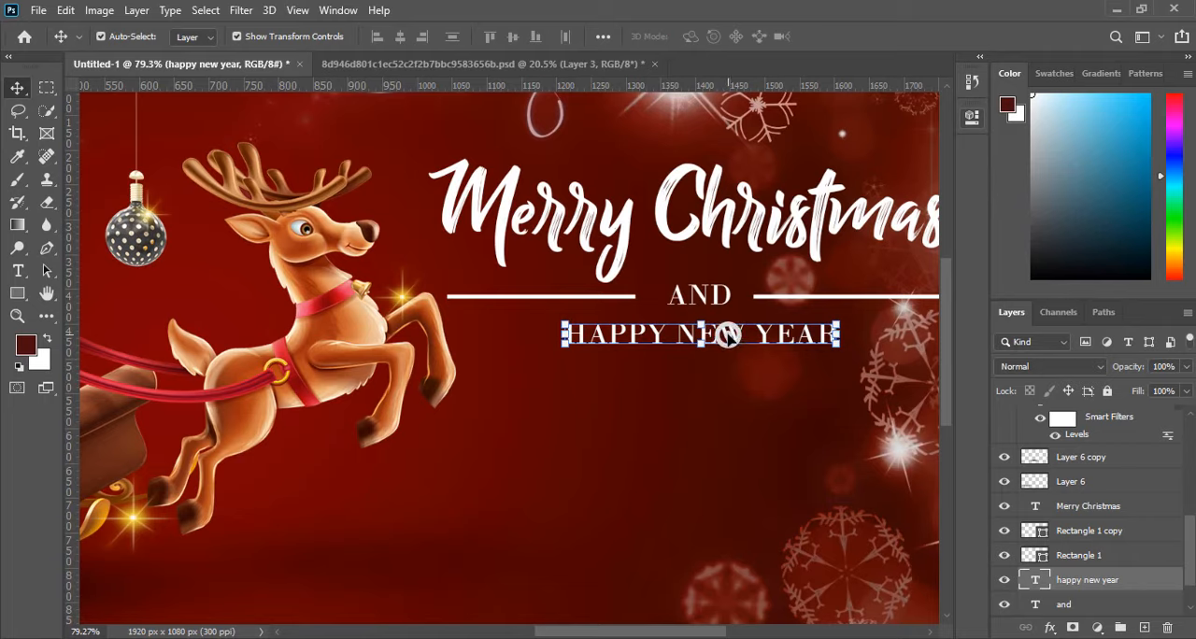
double_click(728, 341)
click(447, 36)
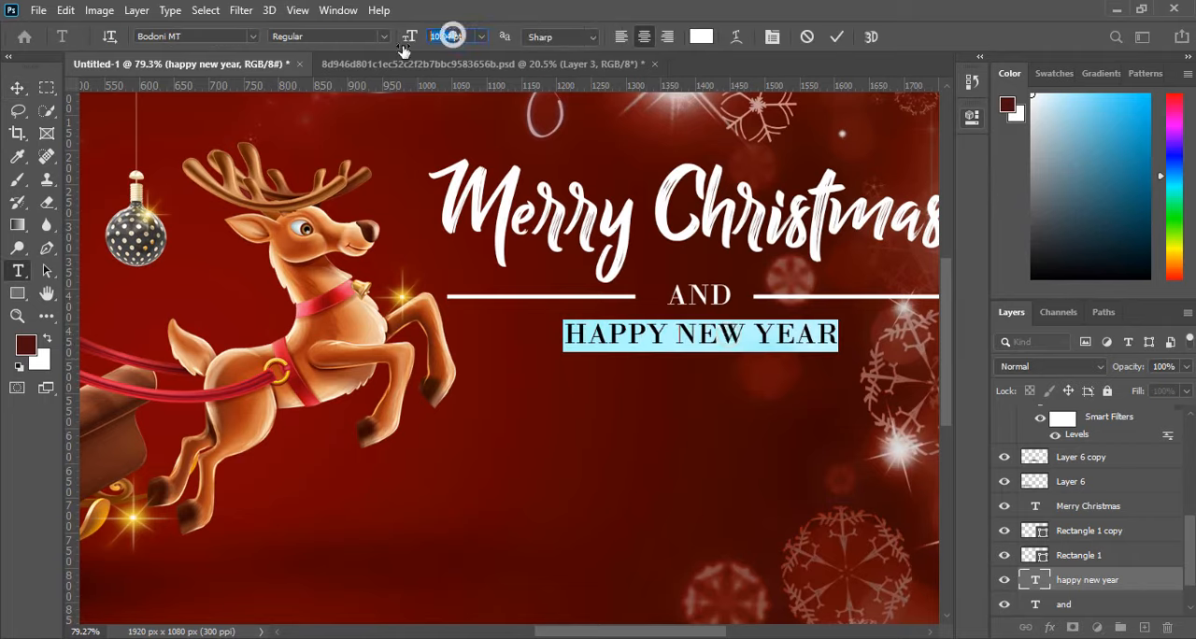
key(Down)
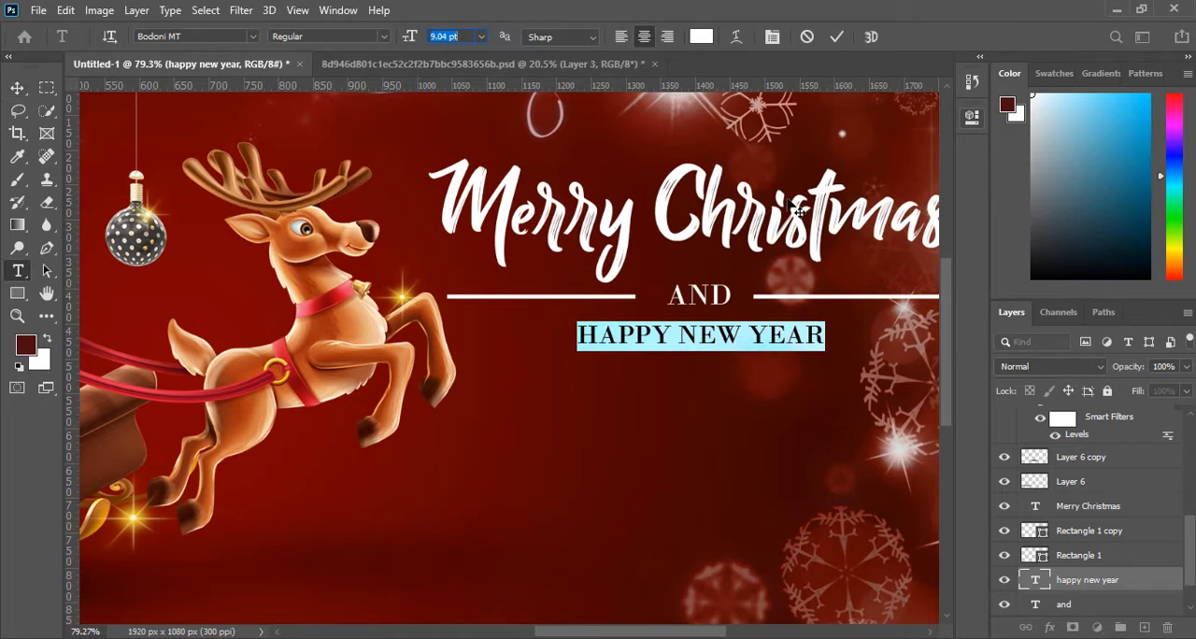
key(Down)
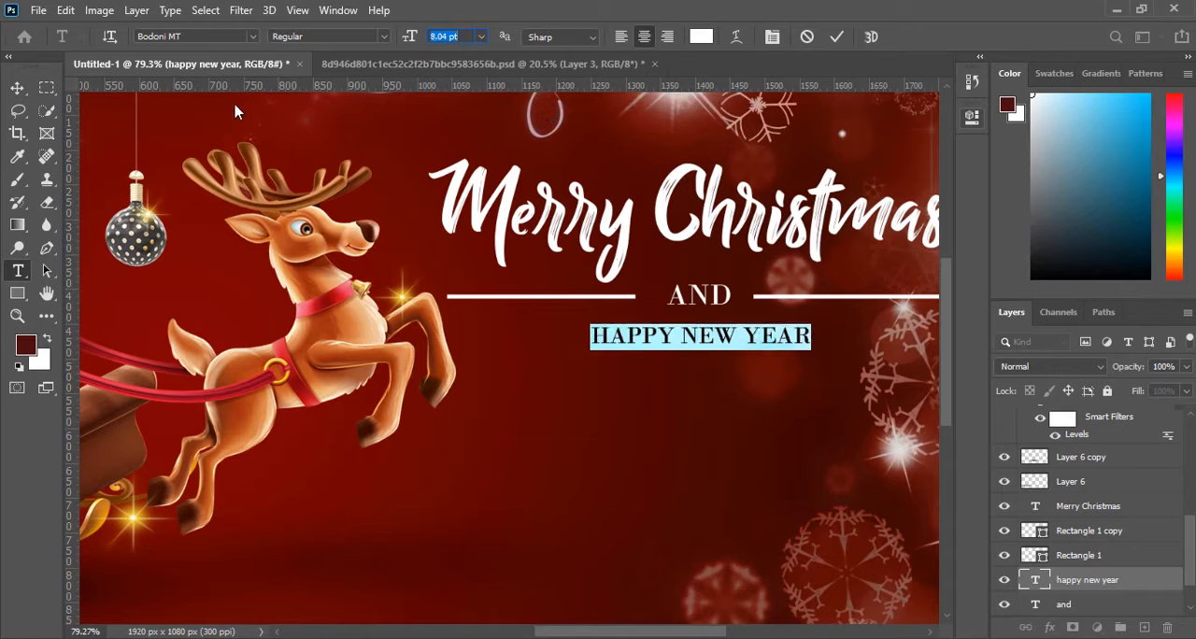
click(17, 87)
drag(727, 338, 726, 333)
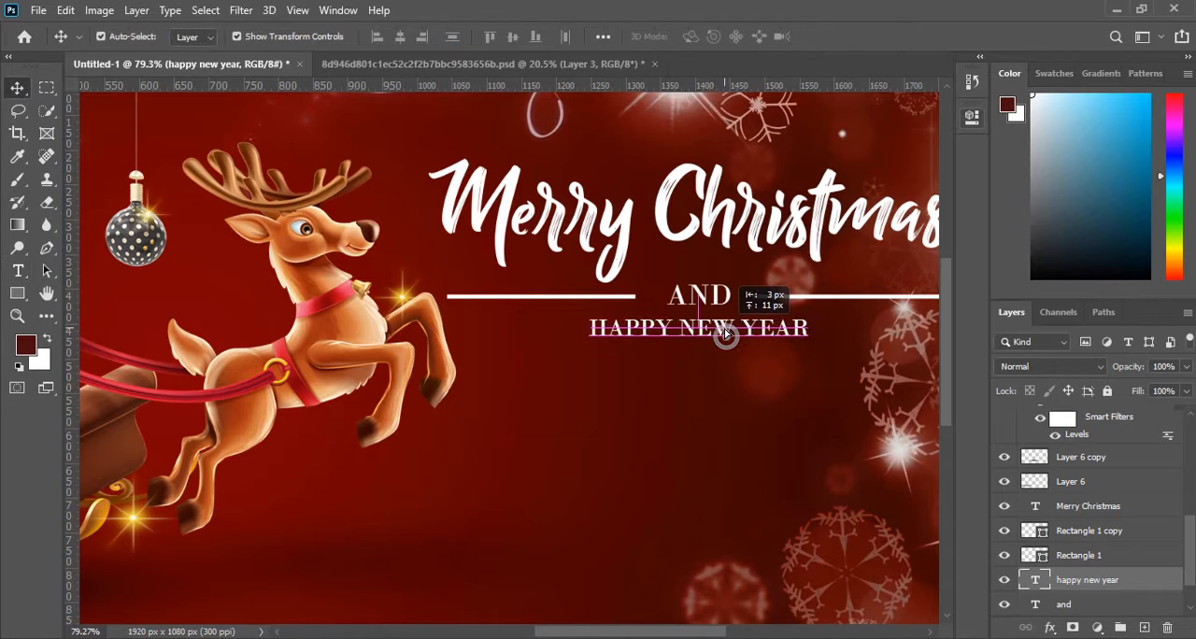
Set the tracking of the whole HAPPY NEW YEAR text to 360 and commit it.
double_click(726, 331)
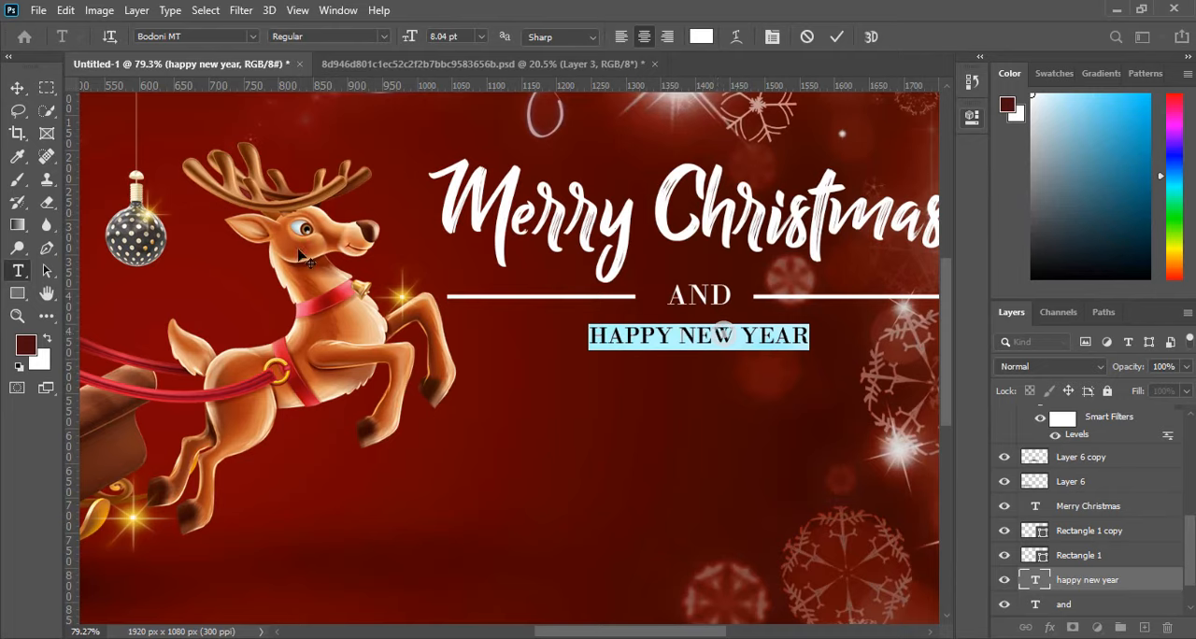
key(ctrl+0)
scroll(919, 306, up, 2)
click(971, 121)
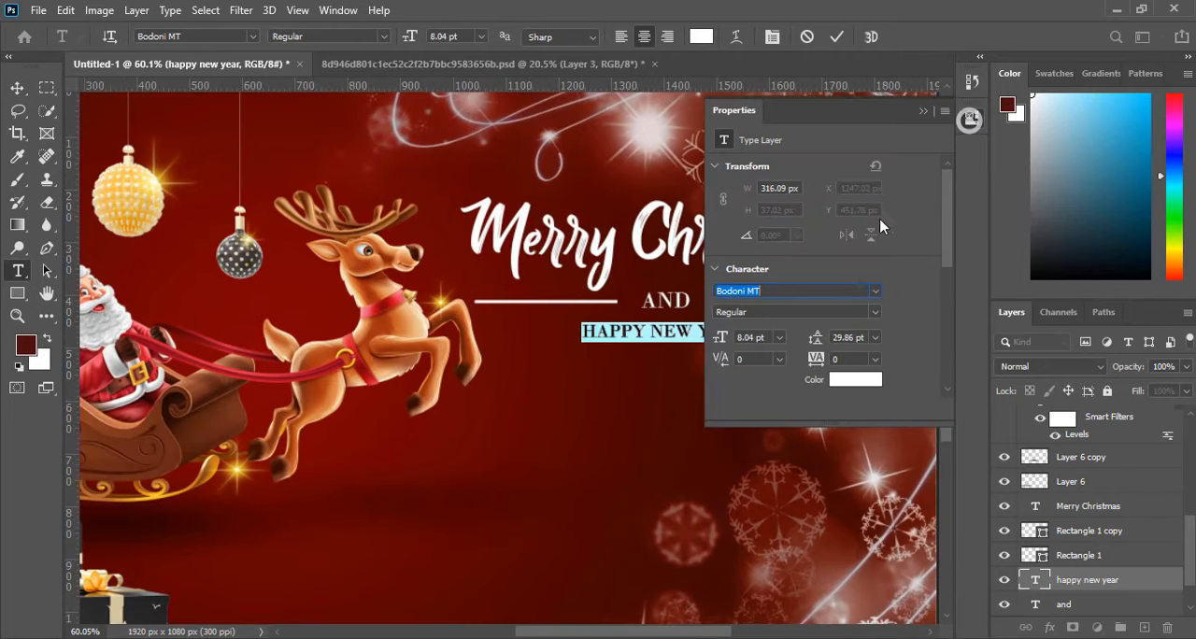
click(874, 358)
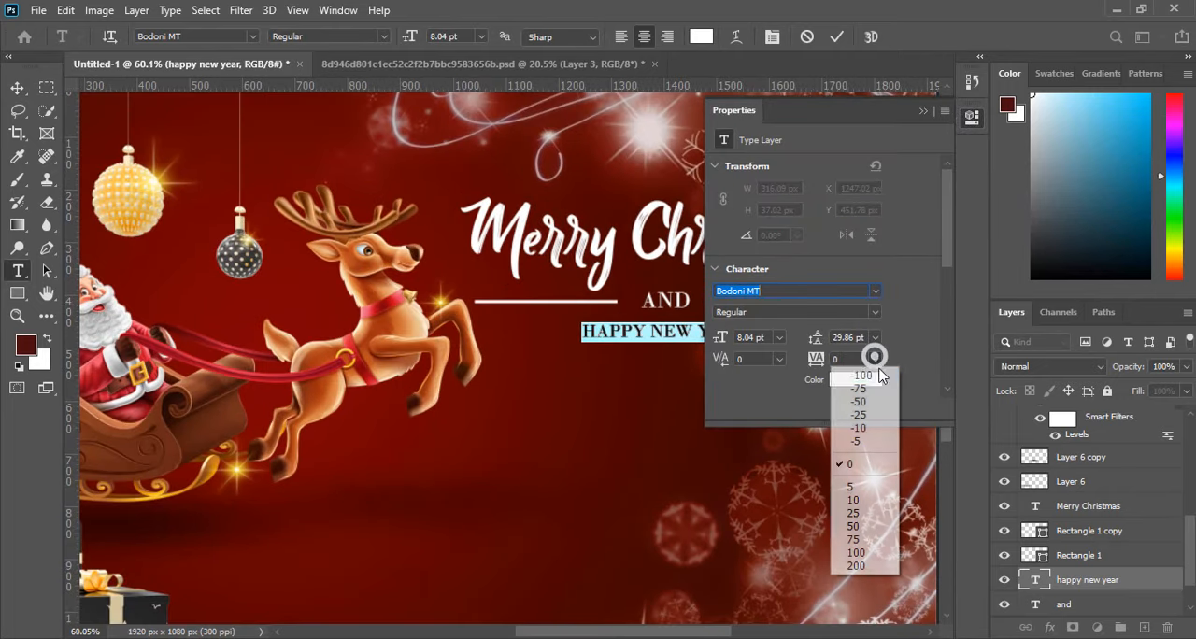
click(875, 359)
click(850, 357)
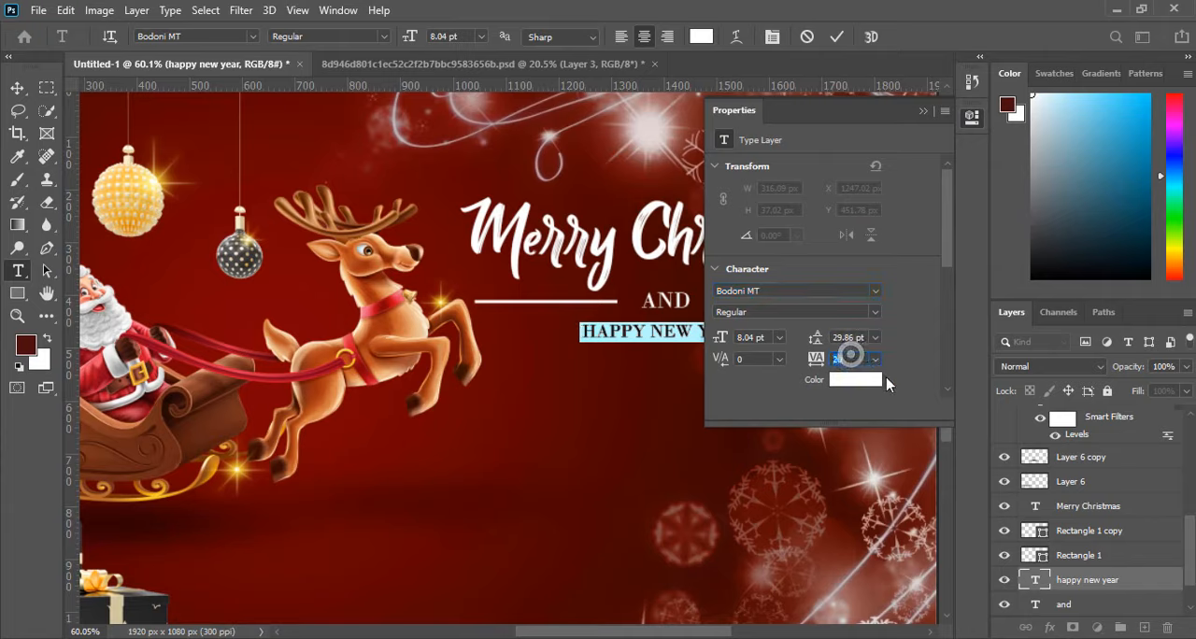
text(80)
key(Return)
key(Up)
key(Up)
key(Up)
key(Up)
key(Up)
key(Up)
key(Up)
key(Up)
key(Up)
key(Up)
key(Up)
key(Up)
key(Up)
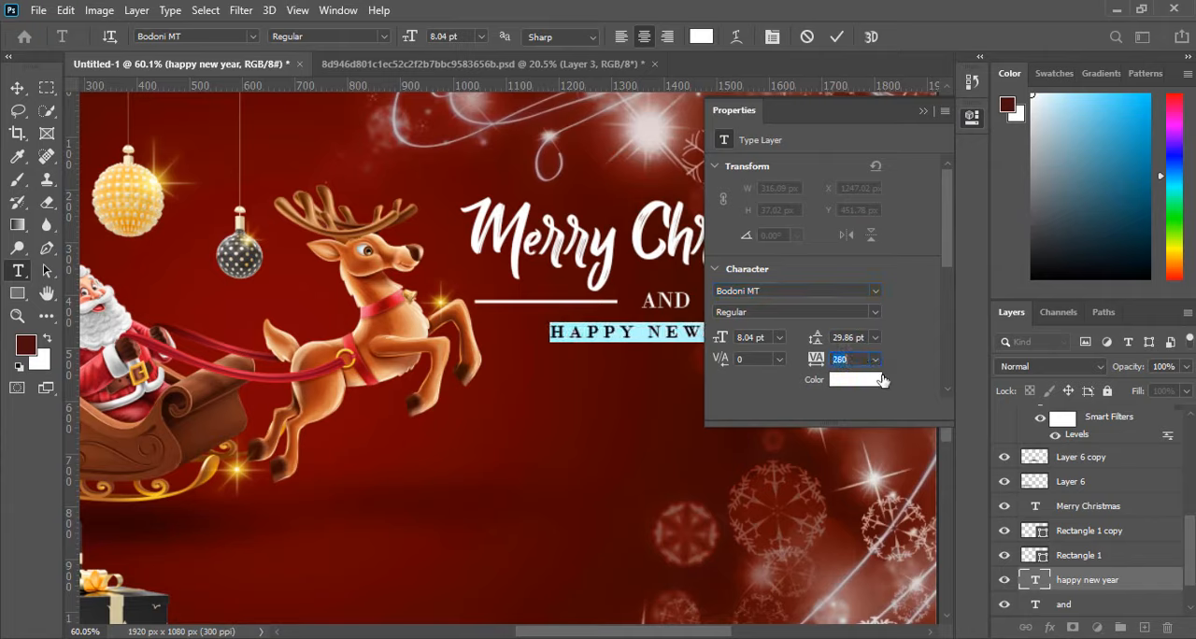
key(Down)
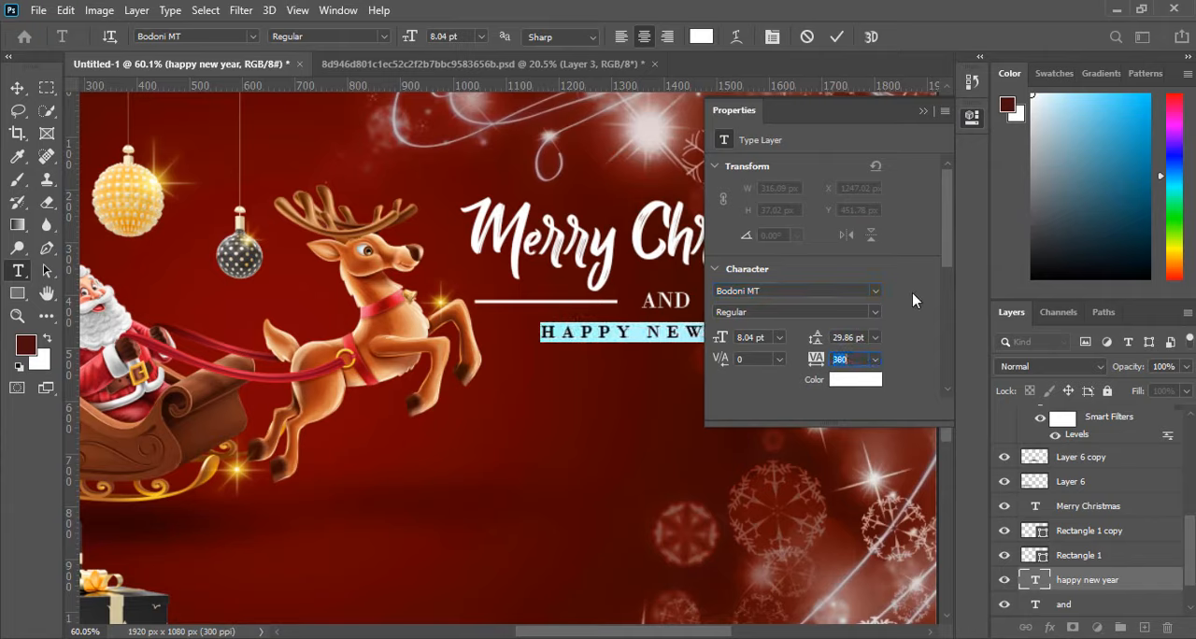
click(922, 114)
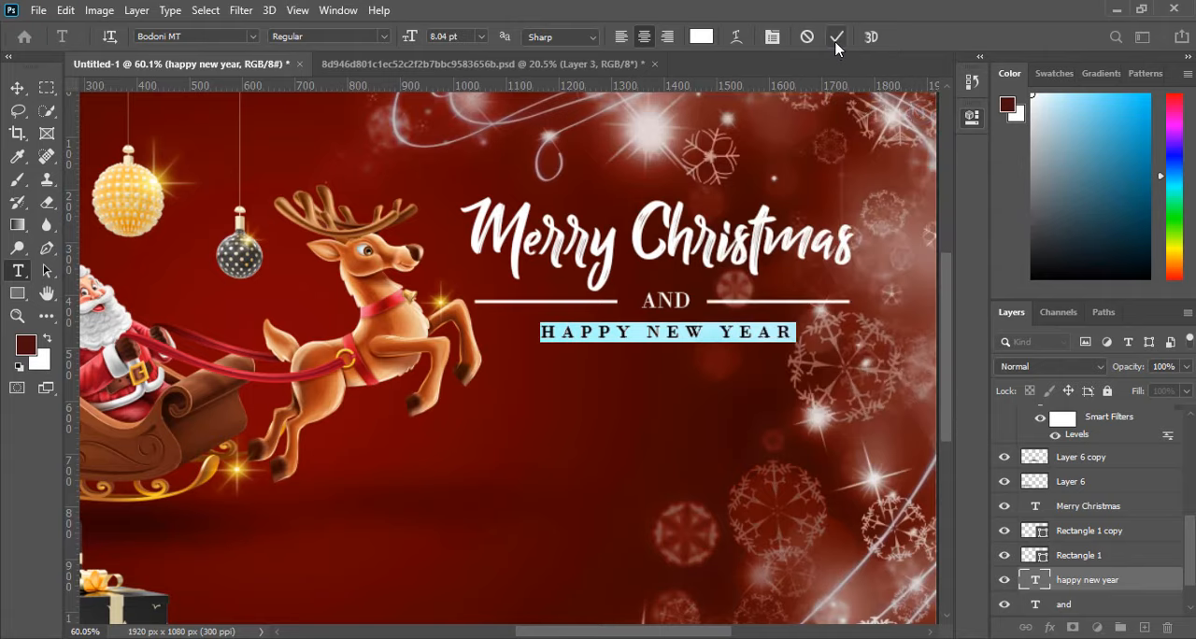
click(836, 40)
key(v)
click(762, 401)
Nudge the HAPPY NEW YEAR text slightly down to widen the gap below AND.
scroll(673, 406, down, 2)
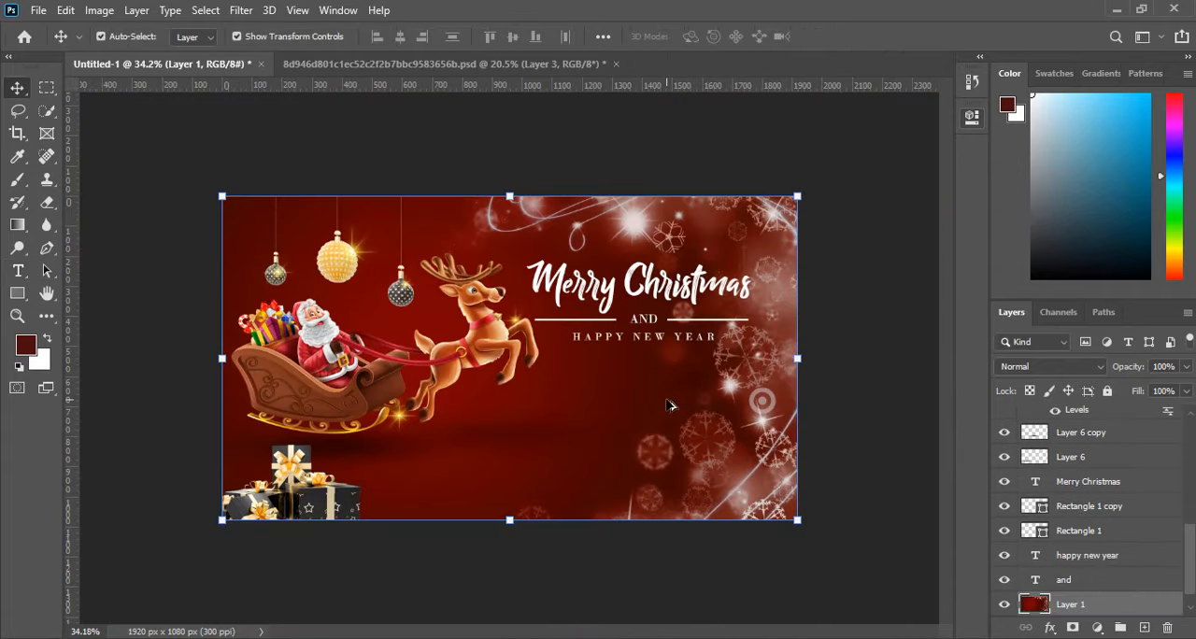
scroll(647, 356, up, 1)
click(678, 332)
key(Down)
key(Down)
key(Down)
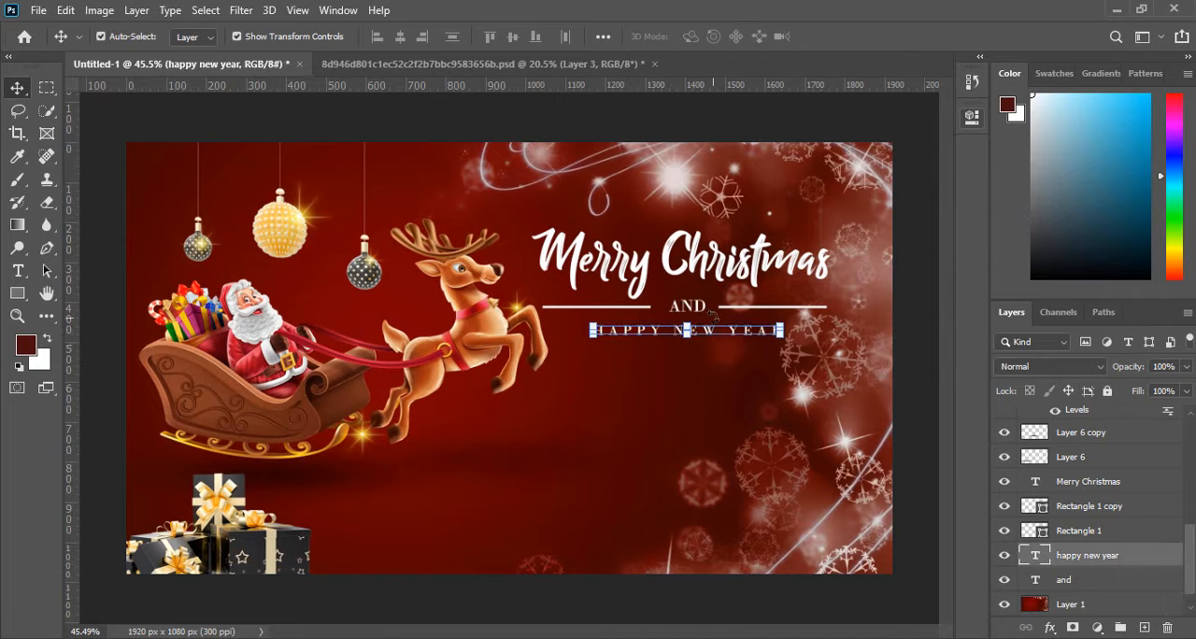
Lengthen the white line left of AND so its inner end sits close to the word, and apply the transform.
click(705, 306)
click(748, 308)
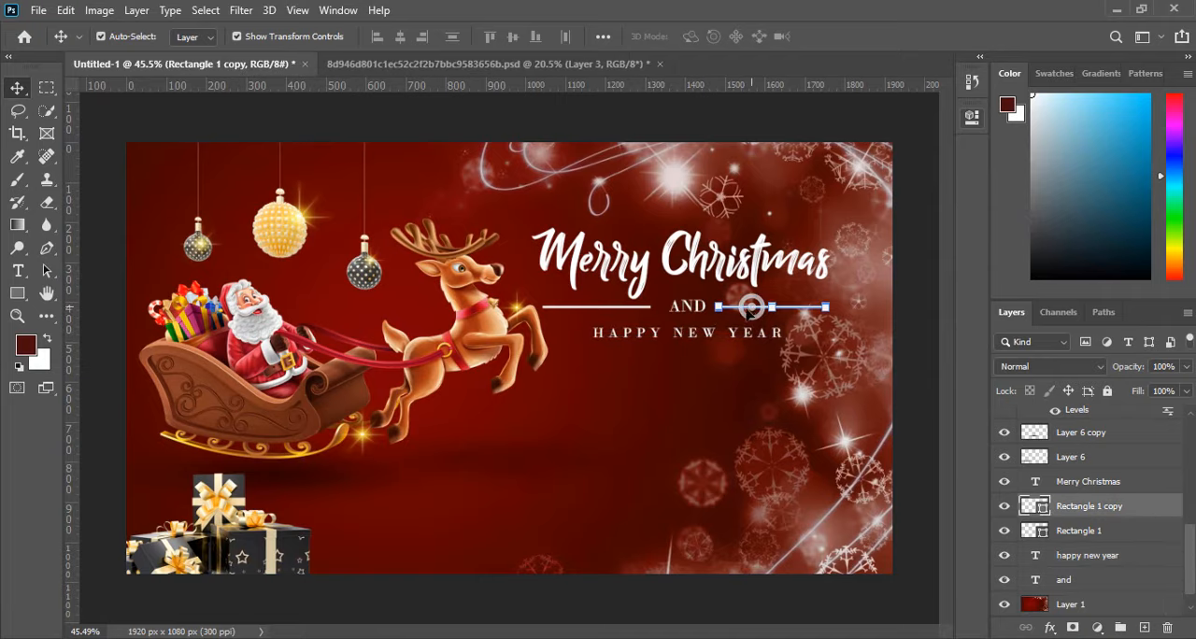
scroll(671, 310, up, 4)
click(590, 297)
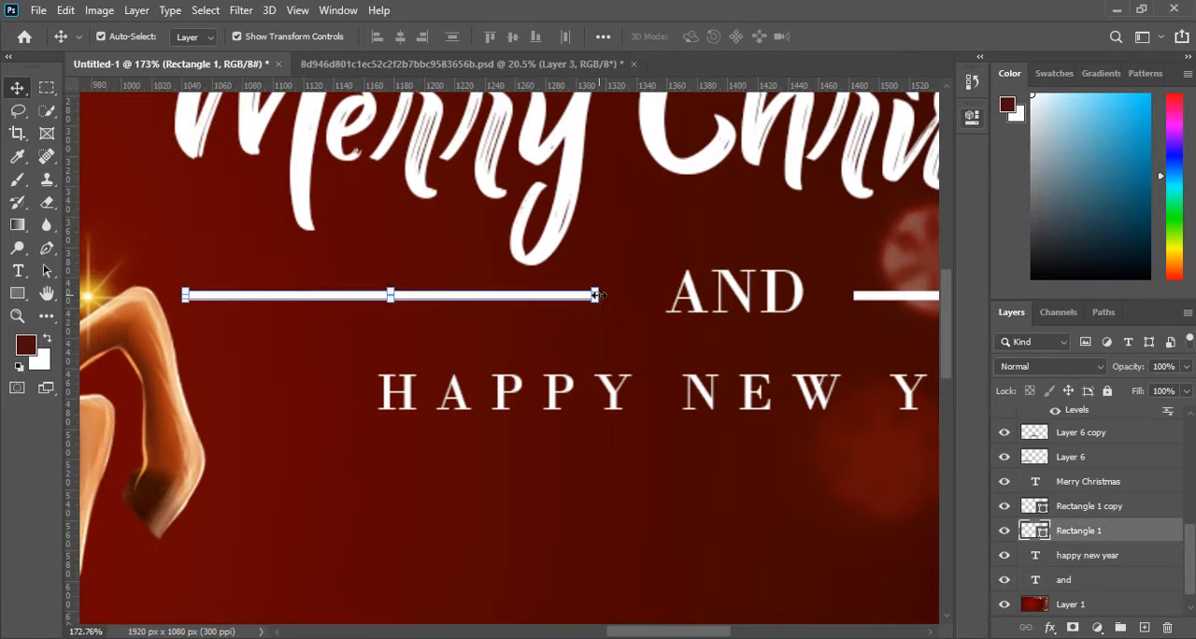
drag(595, 295, 652, 297)
key(Return)
Stretch the white line right of AND to 106.62% width from its inner end toward the word, and apply.
click(864, 295)
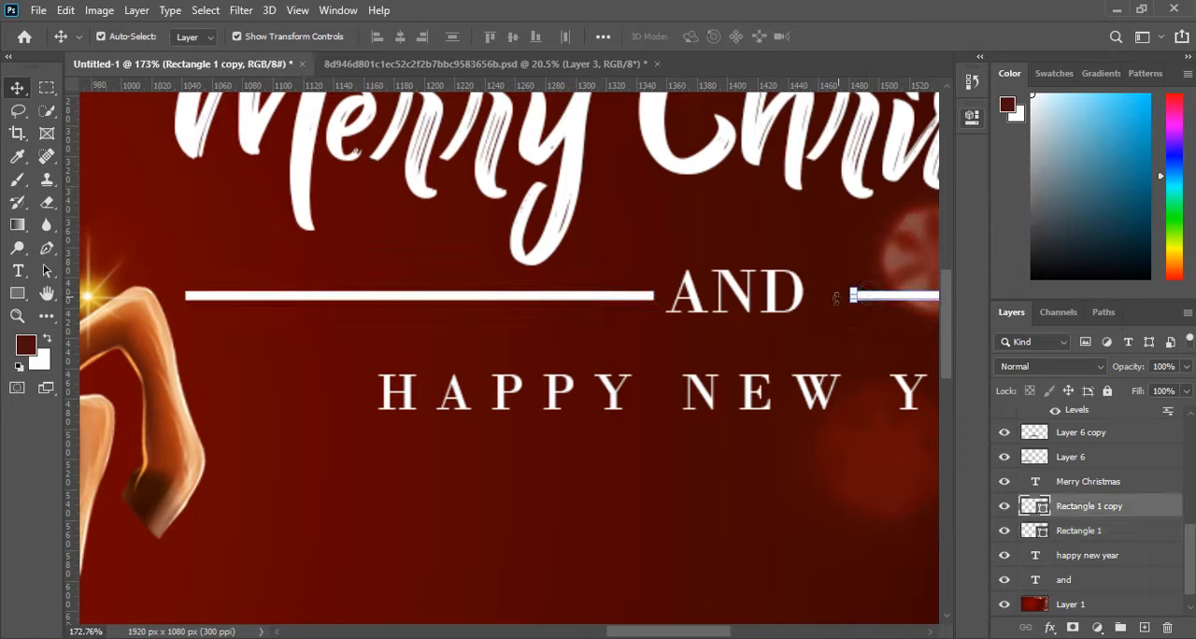
drag(853, 297, 826, 295)
click(868, 37)
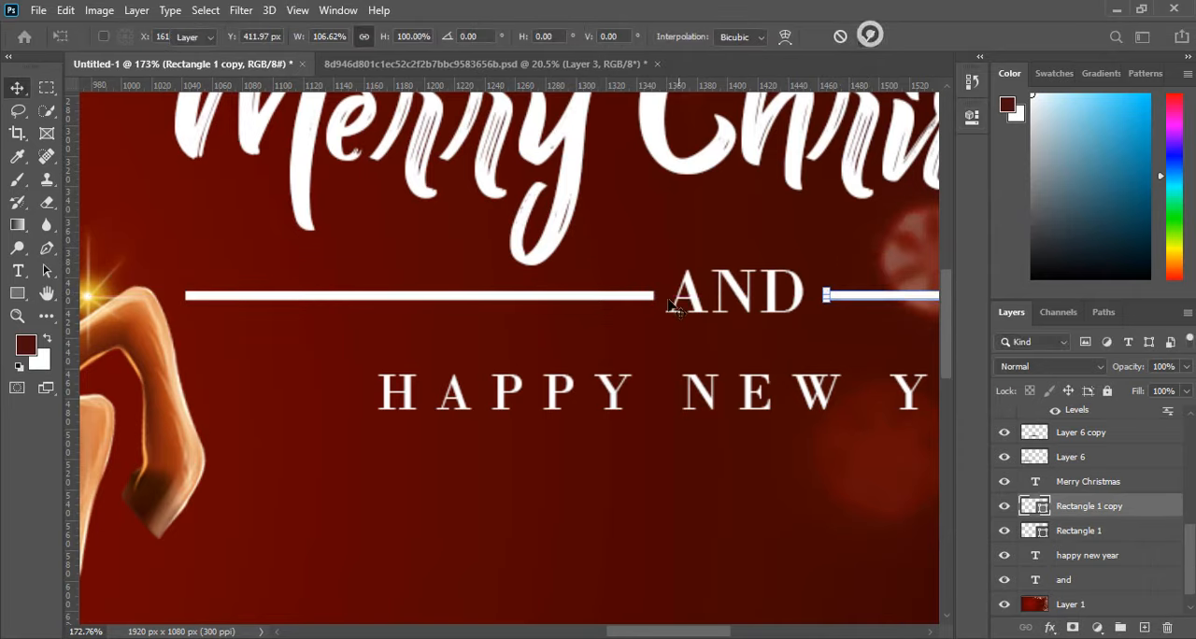
Nudge the AND text slightly to the right to centre it in the gap between the two white lines.
shift+click(637, 301)
shift+click(635, 295)
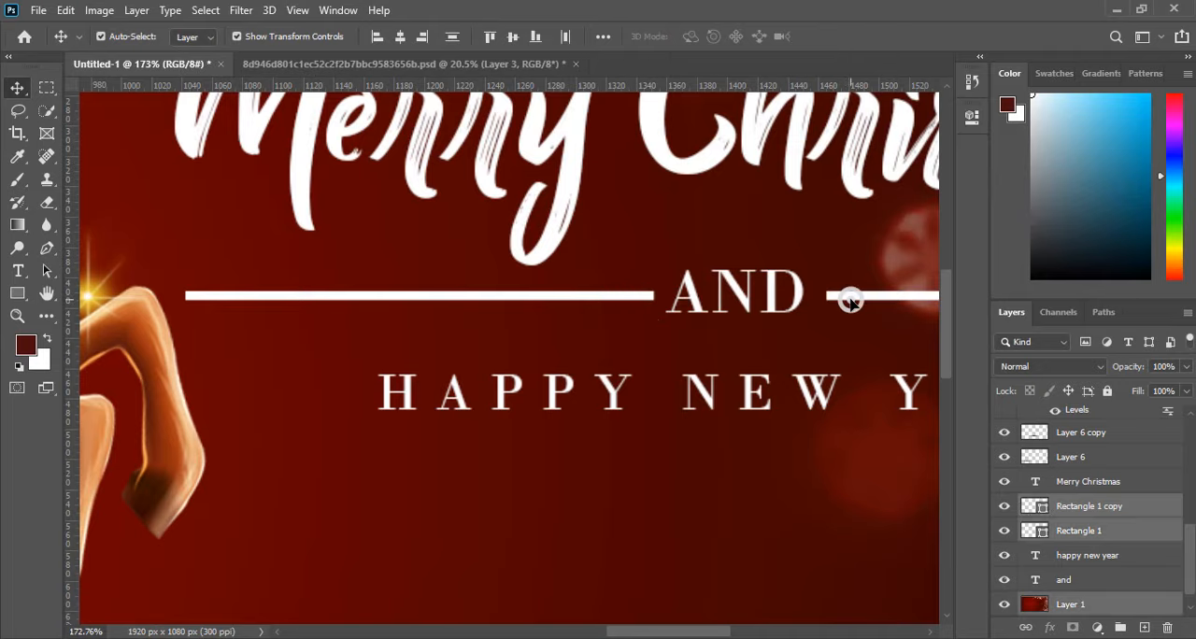
scroll(659, 305, down, 10)
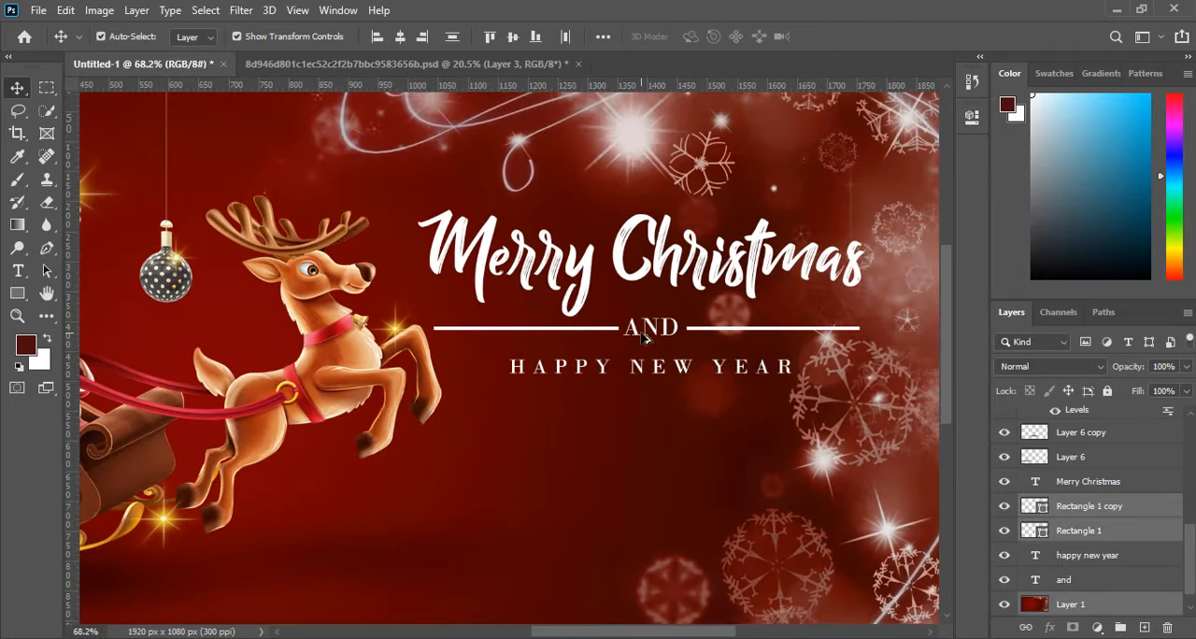
scroll(652, 329, up, 4)
click(652, 327)
key(Right)
key(Right)
key(Right)
key(Right)
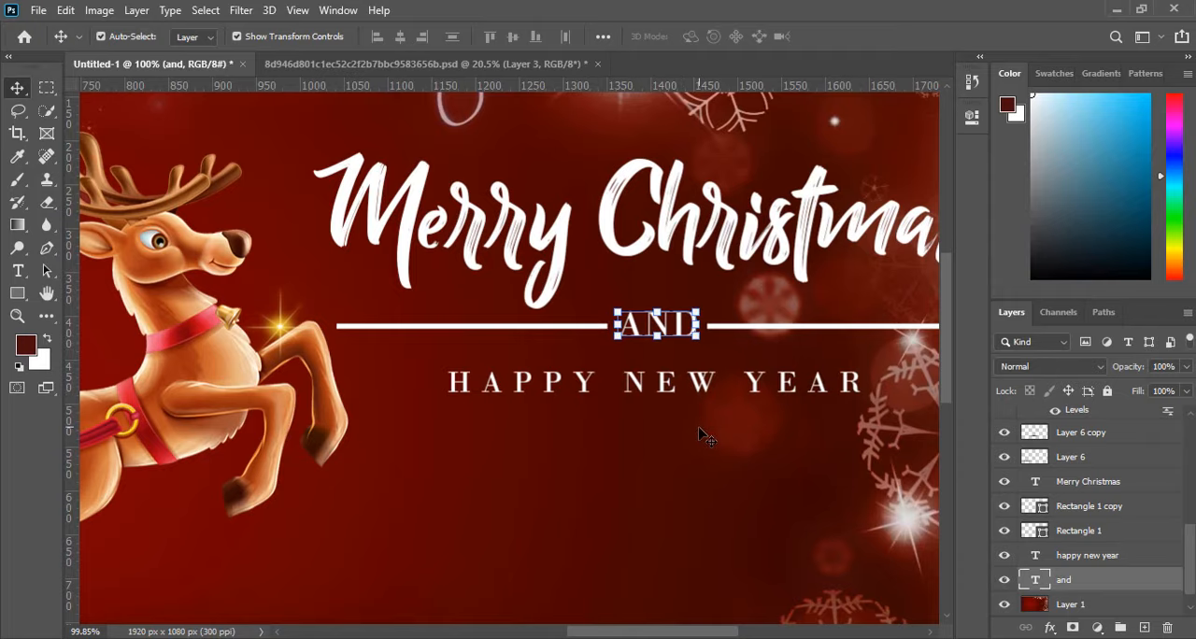
Nudge the HAPPY NEW YEAR text slightly up to tighten the gap below AND.
click(691, 427)
click(691, 379)
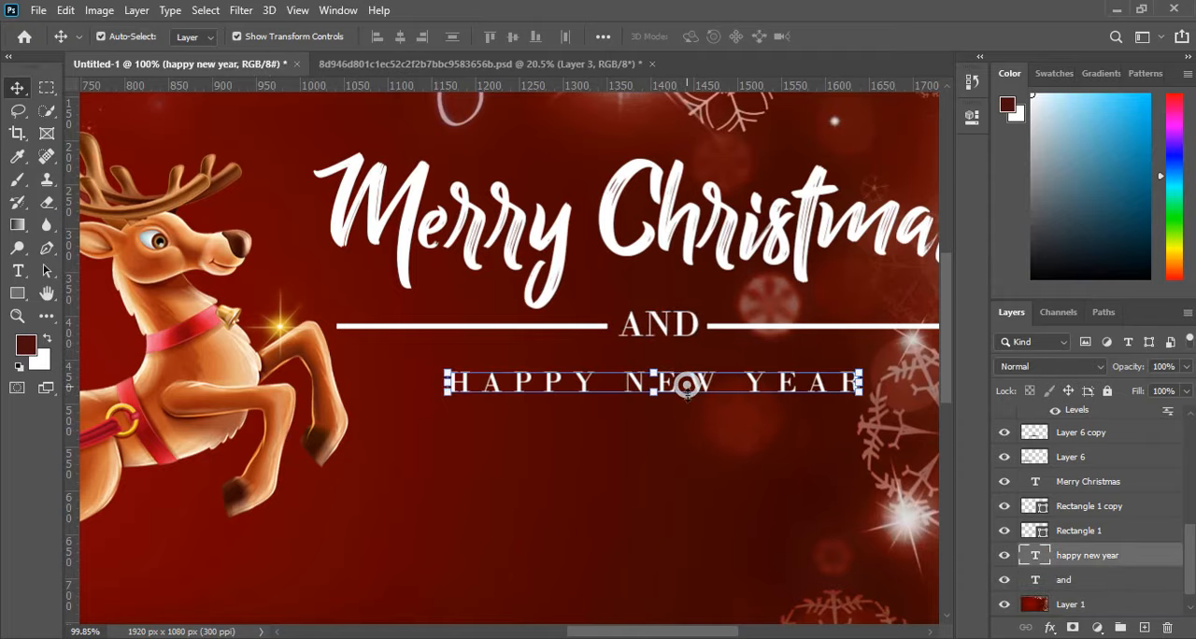
click(712, 478)
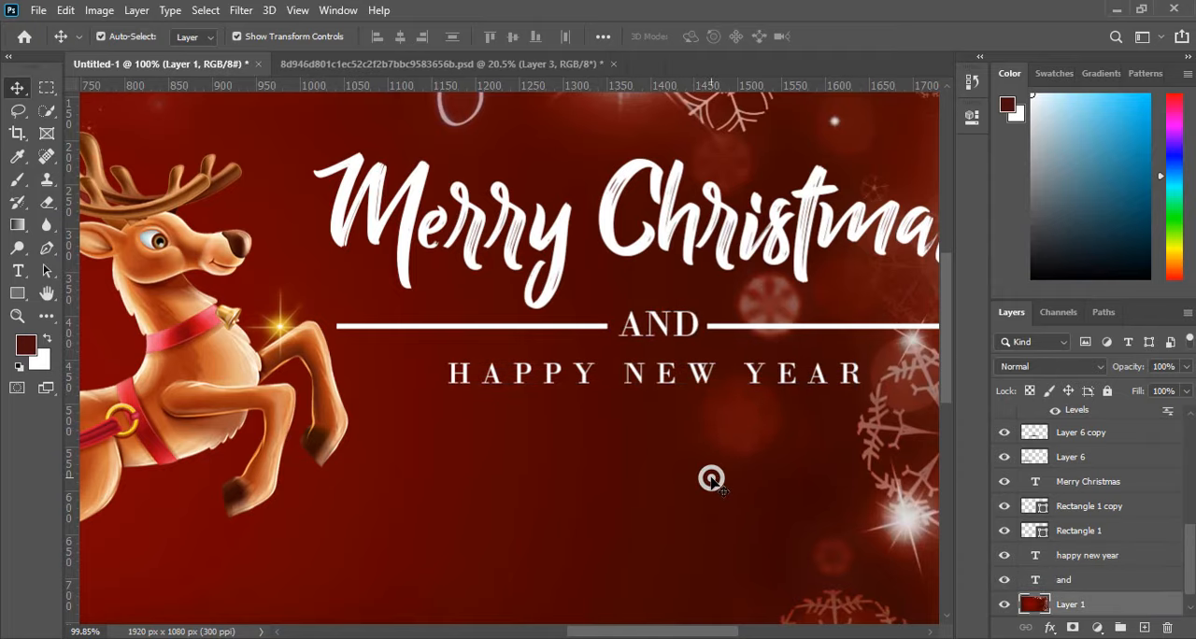
scroll(641, 351, down, 3)
scroll(657, 348, up, 1)
Set the font size of the AND text to 9 pt and commit the edit.
double_click(652, 332)
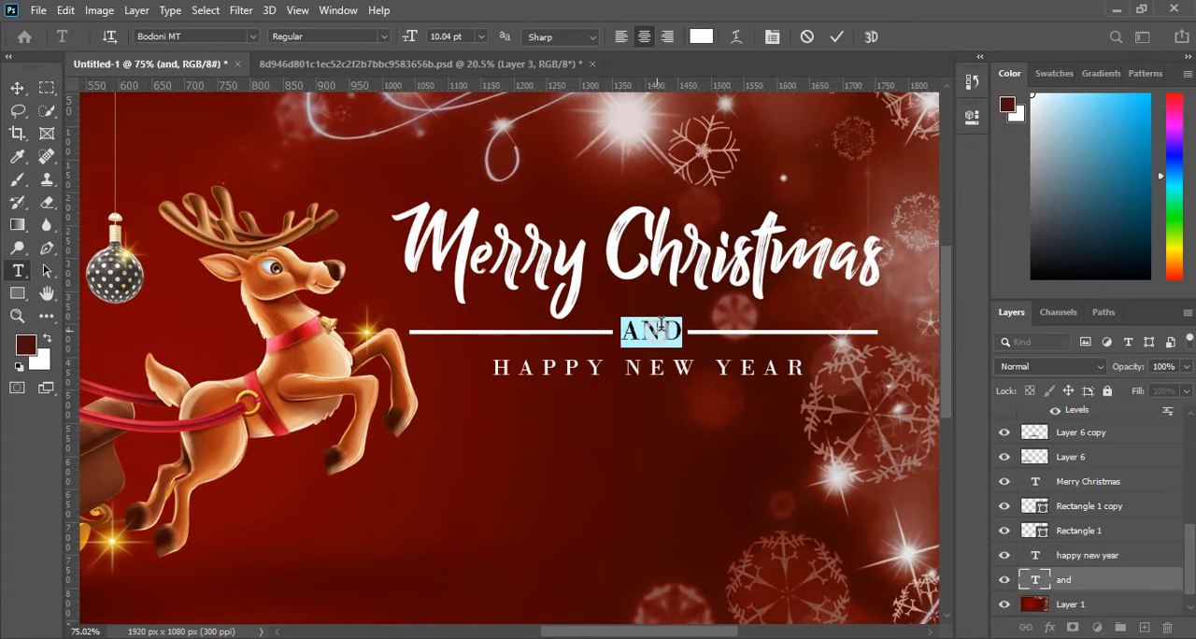
scroll(632, 289, up, 2)
click(449, 37)
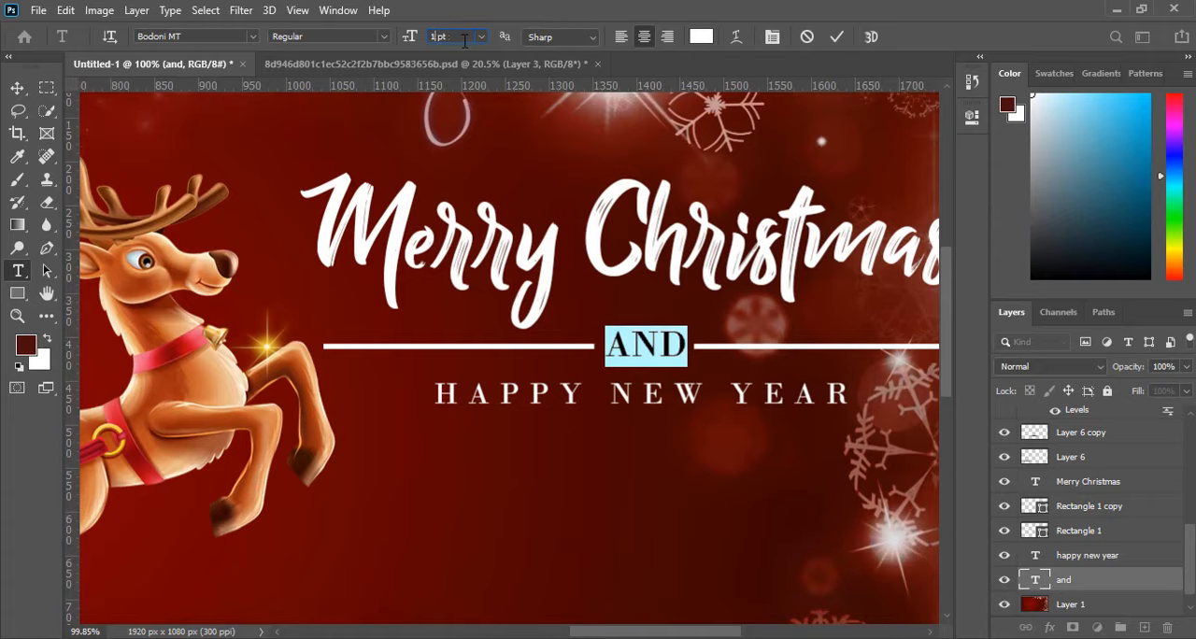
text(9)
click(837, 36)
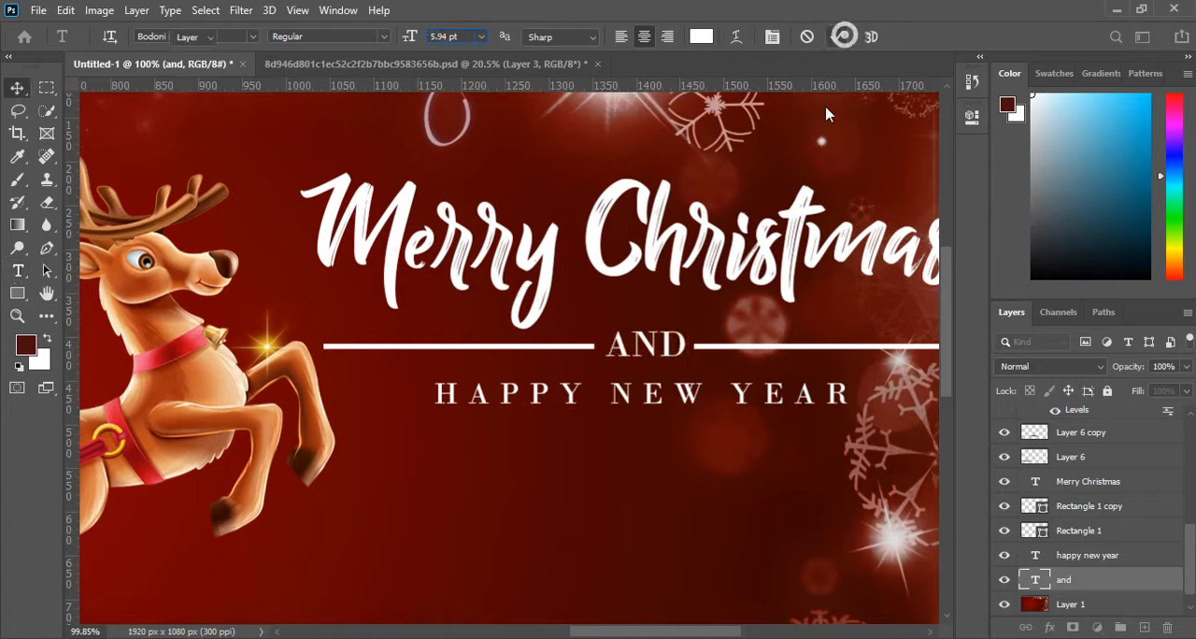
key(v)
click(692, 393)
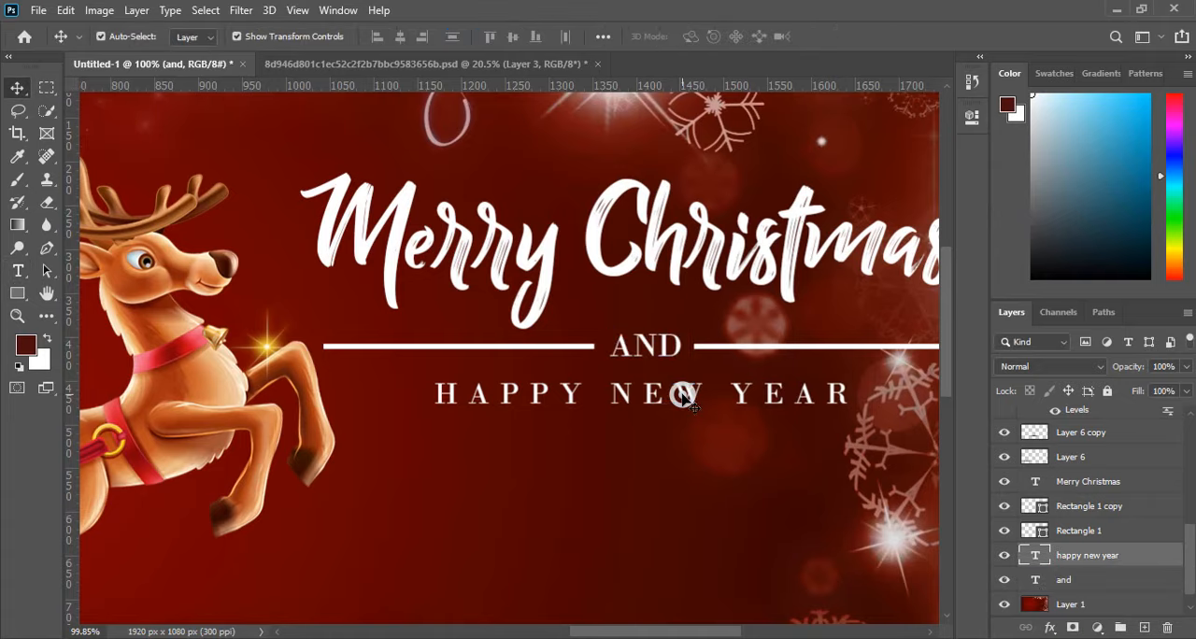
shift+click(653, 345)
click(657, 460)
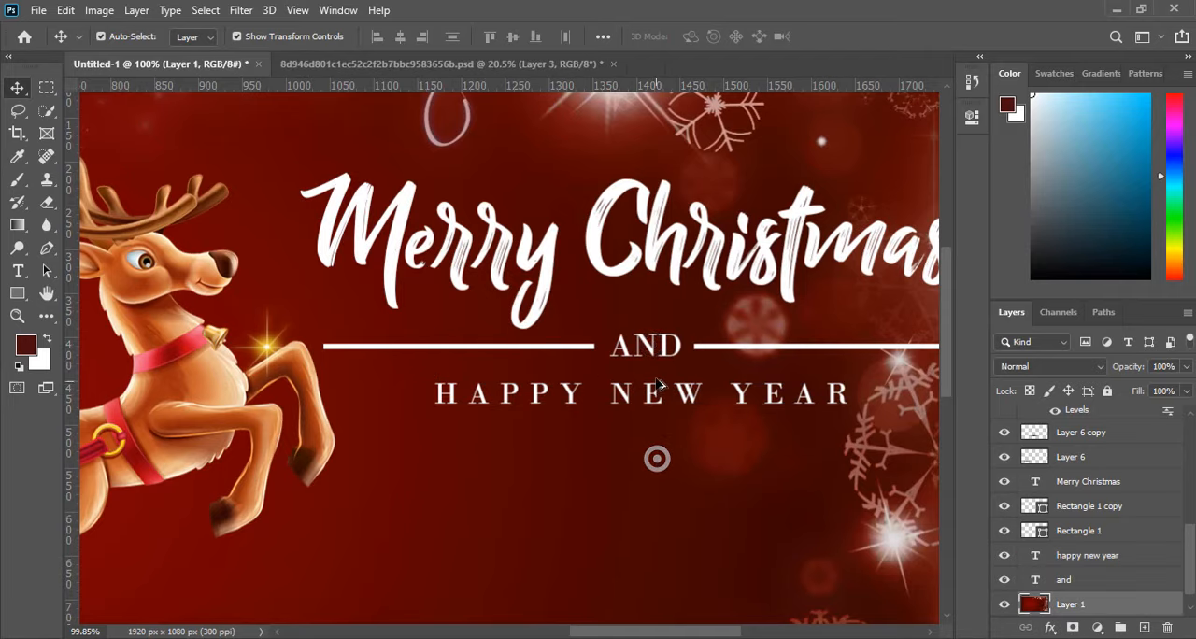
Stamp all visible layers into a new merged layer above the topmost sparkle layer.
key(ctrl+0)
scroll(549, 347, up, 2)
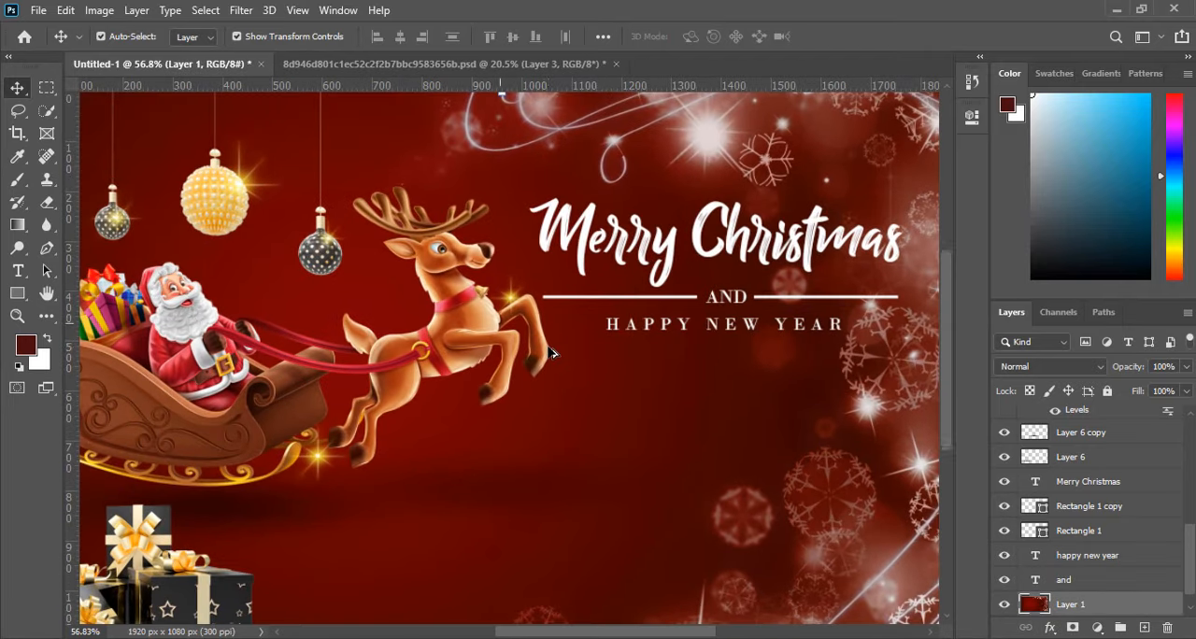
scroll(558, 349, down, 3)
scroll(1112, 449, up, 6)
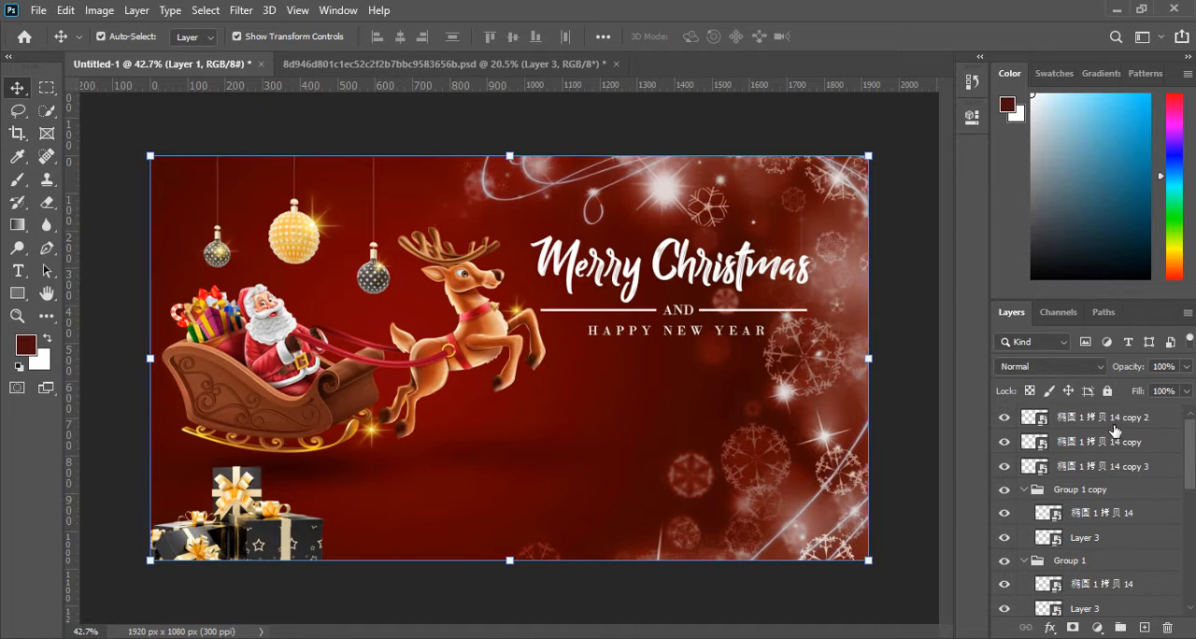
click(1114, 423)
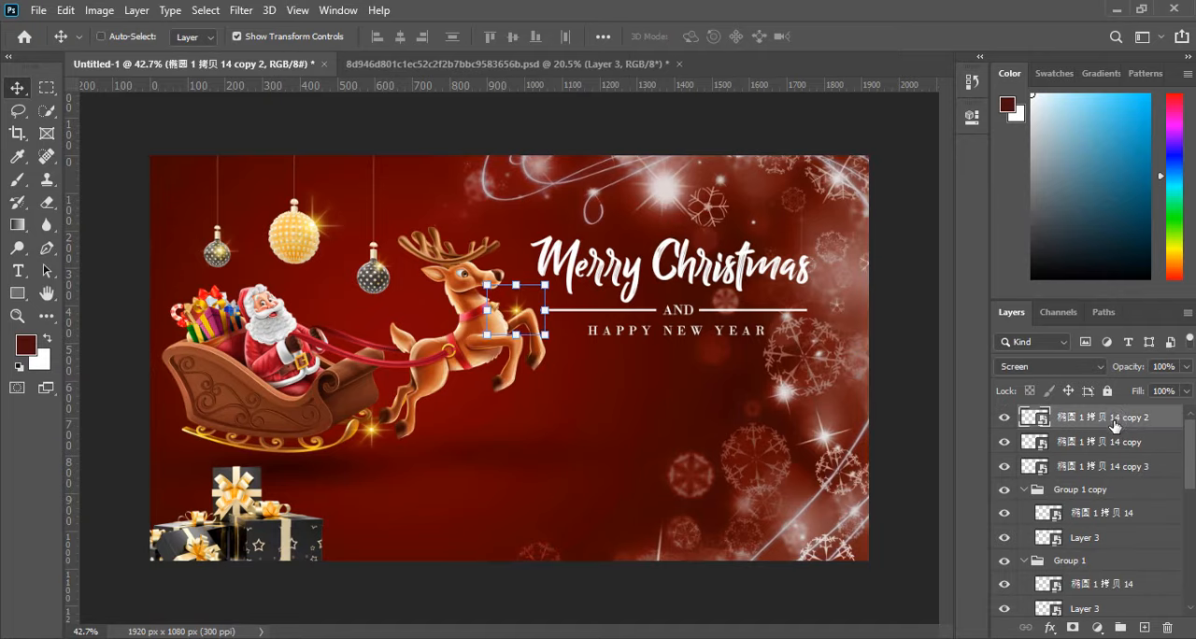
key(ctrl+shift+alt+e)
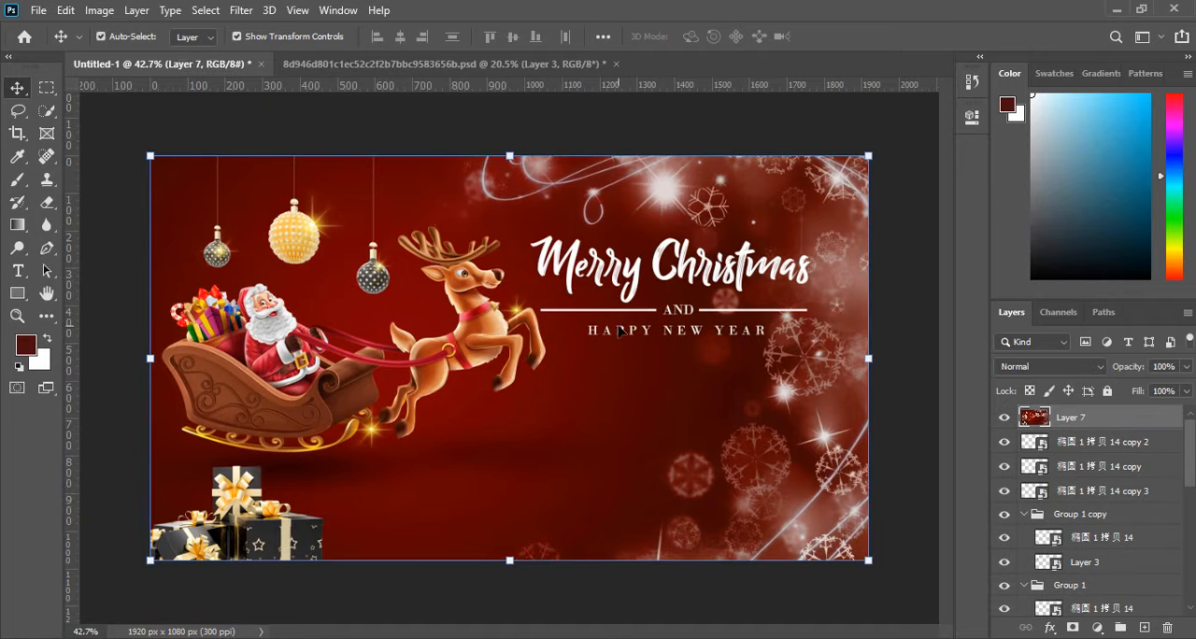
Open the Camera Raw filter on the merged layer and set Contrast to +8, Shadows to +11 and Blacks to -12.
scroll(619, 327, up, 2)
scroll(603, 313, down, 2)
click(241, 10)
click(265, 113)
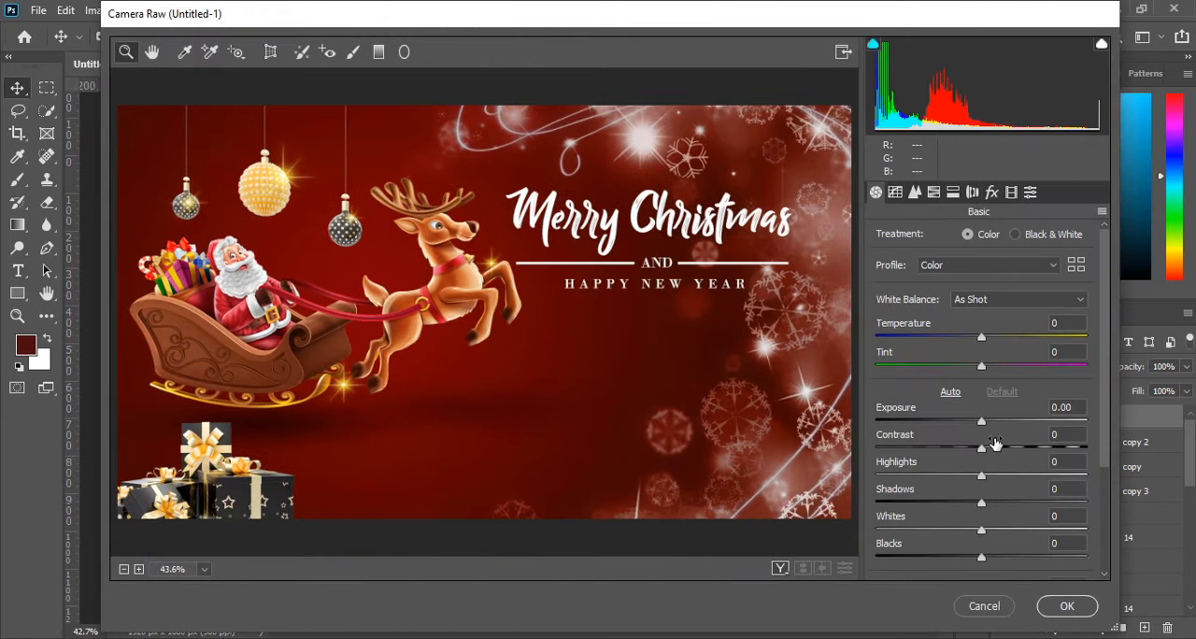
drag(981, 448, 988, 450)
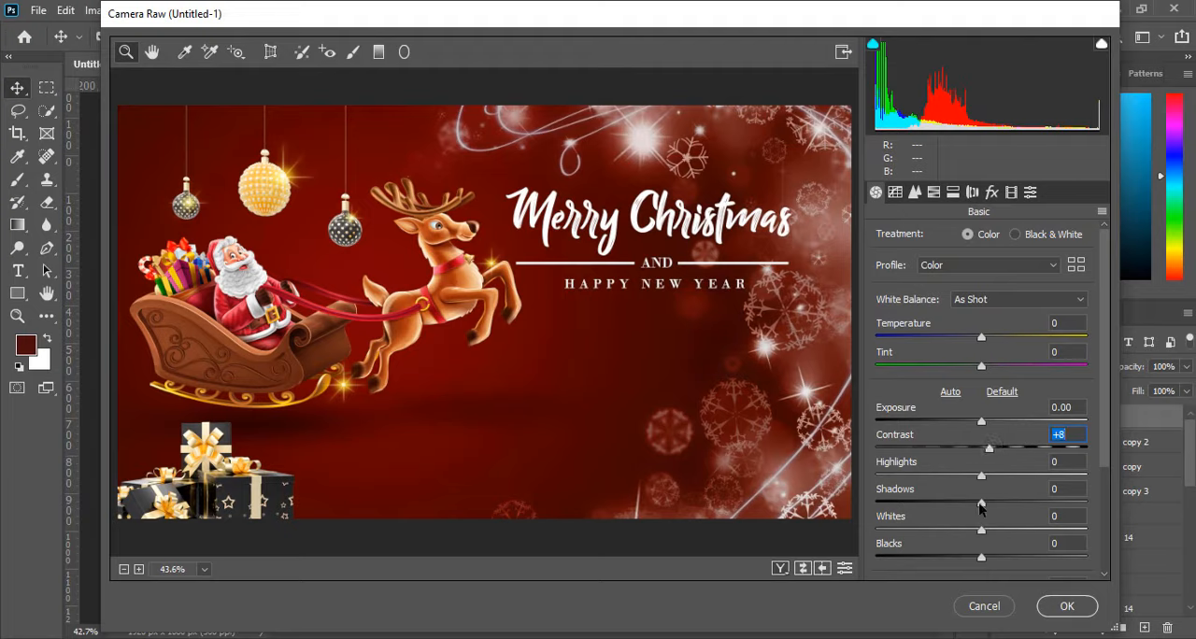
drag(981, 505, 1003, 506)
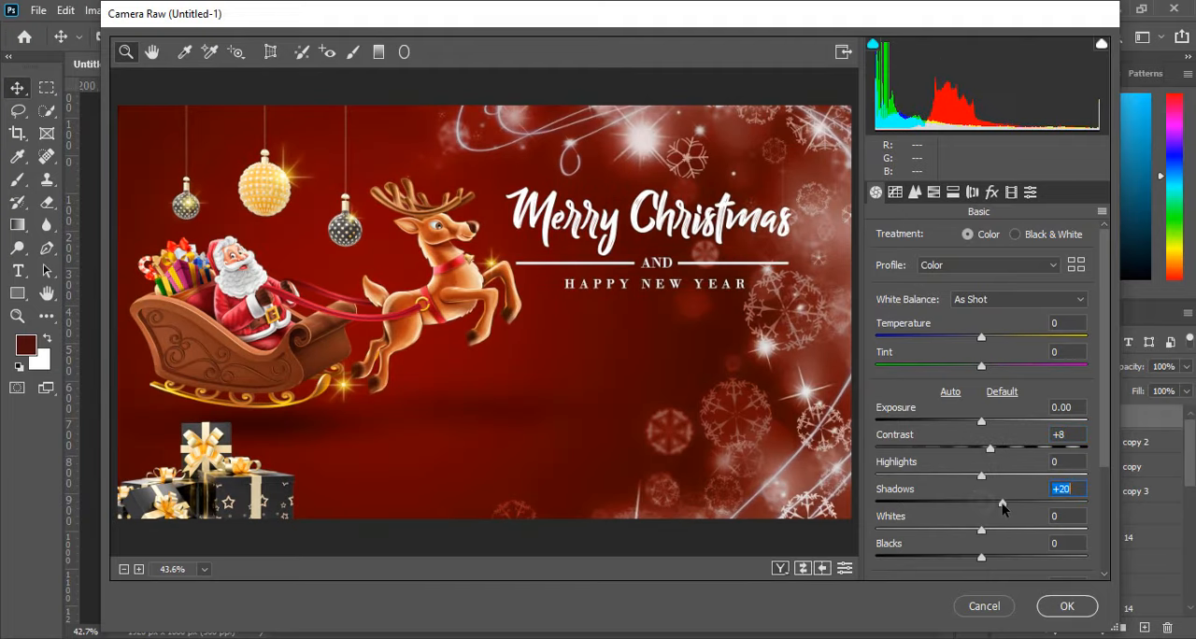
double_click(1002, 504)
click(995, 505)
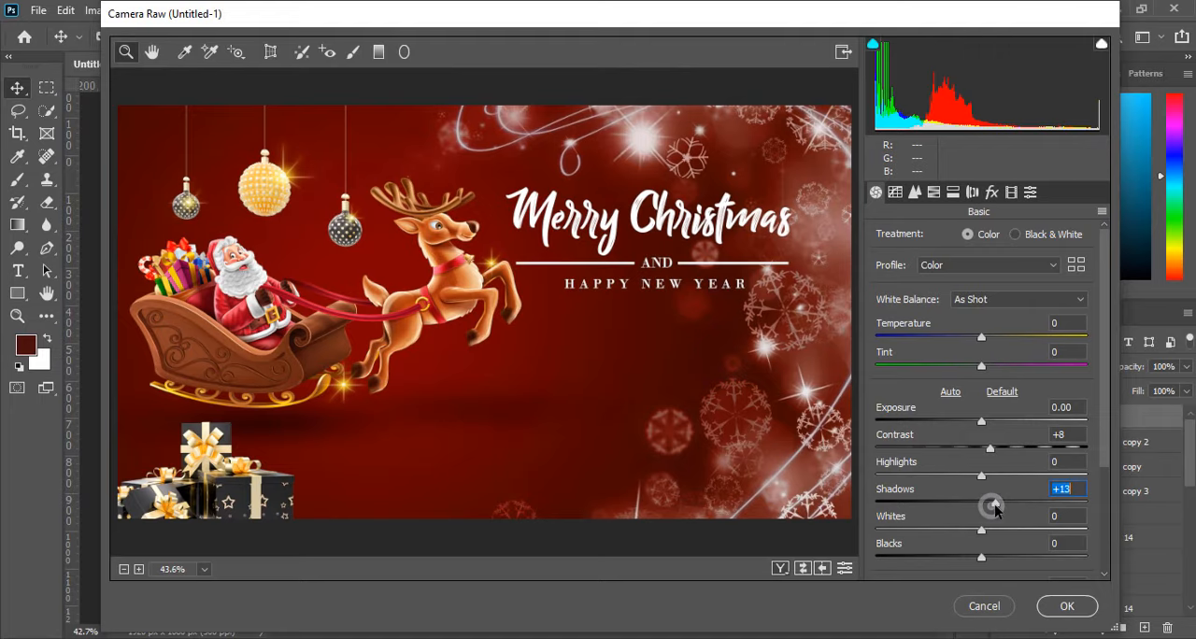
drag(982, 556, 969, 556)
Set Clarity to +12 and Vibrance to +4 in the Camera Raw adjustments.
scroll(1068, 505, down, 3)
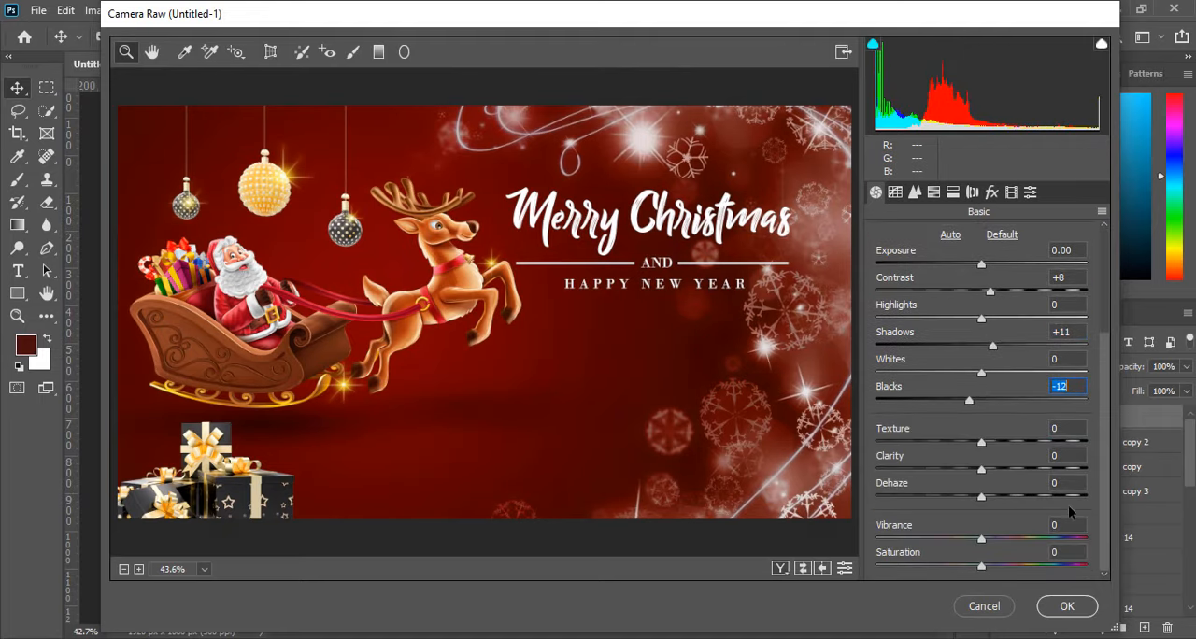
drag(981, 468, 998, 469)
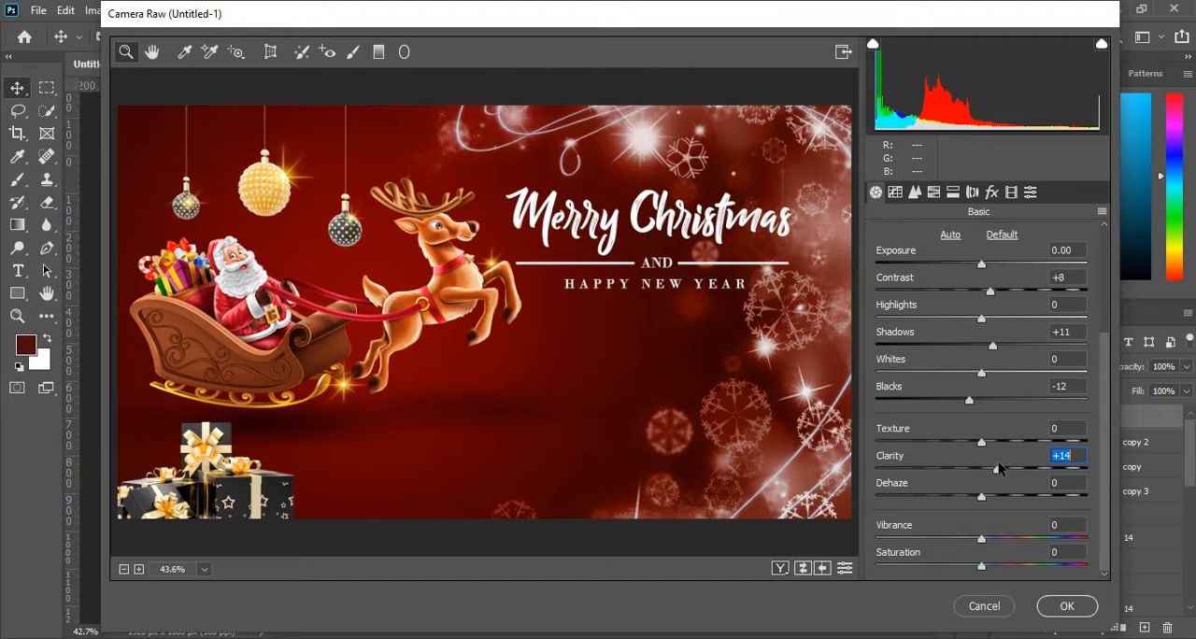
drag(982, 540, 1001, 536)
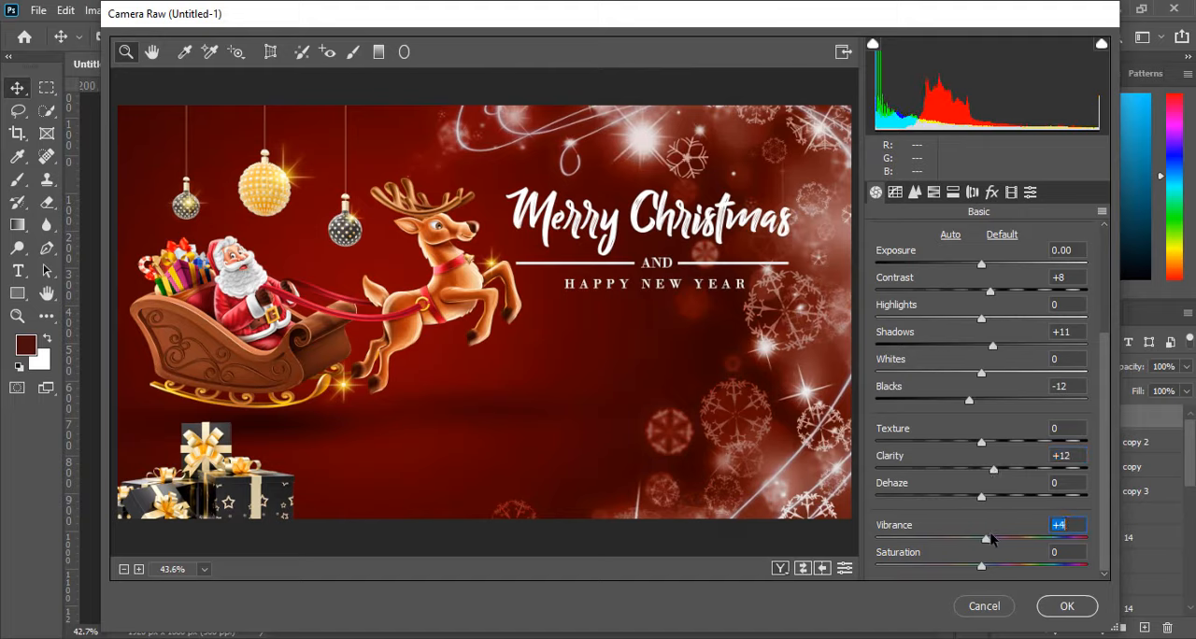
Add some sharpening and a post-crop vignette with an amount of -13, and apply the Camera Raw filter.
click(915, 192)
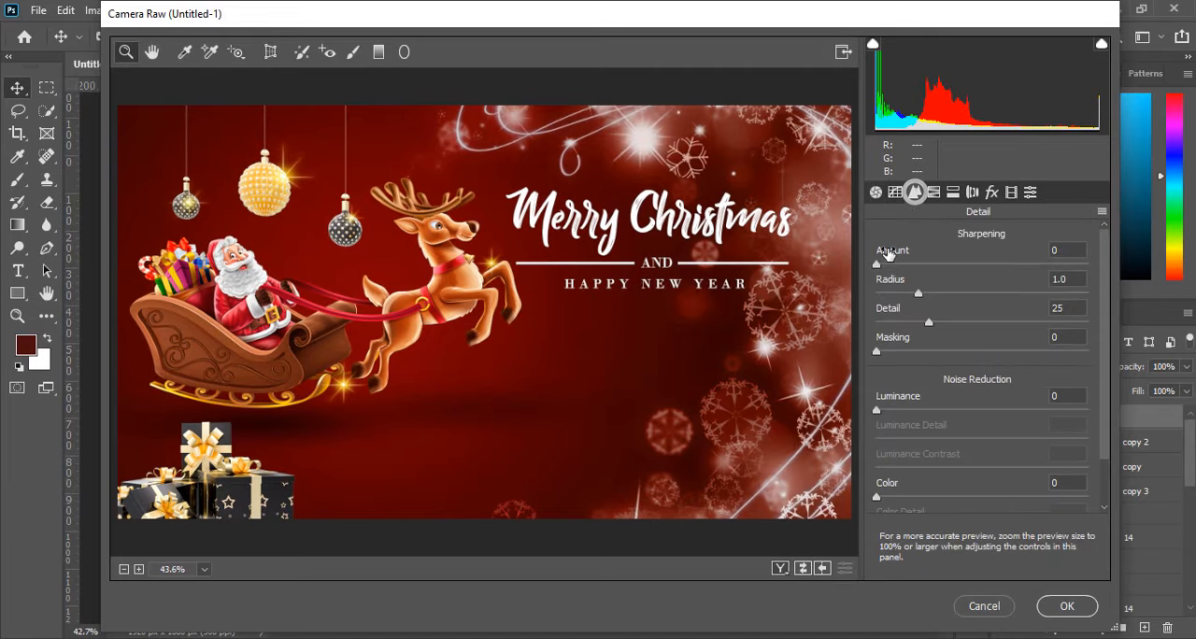
drag(899, 268, 929, 271)
click(991, 192)
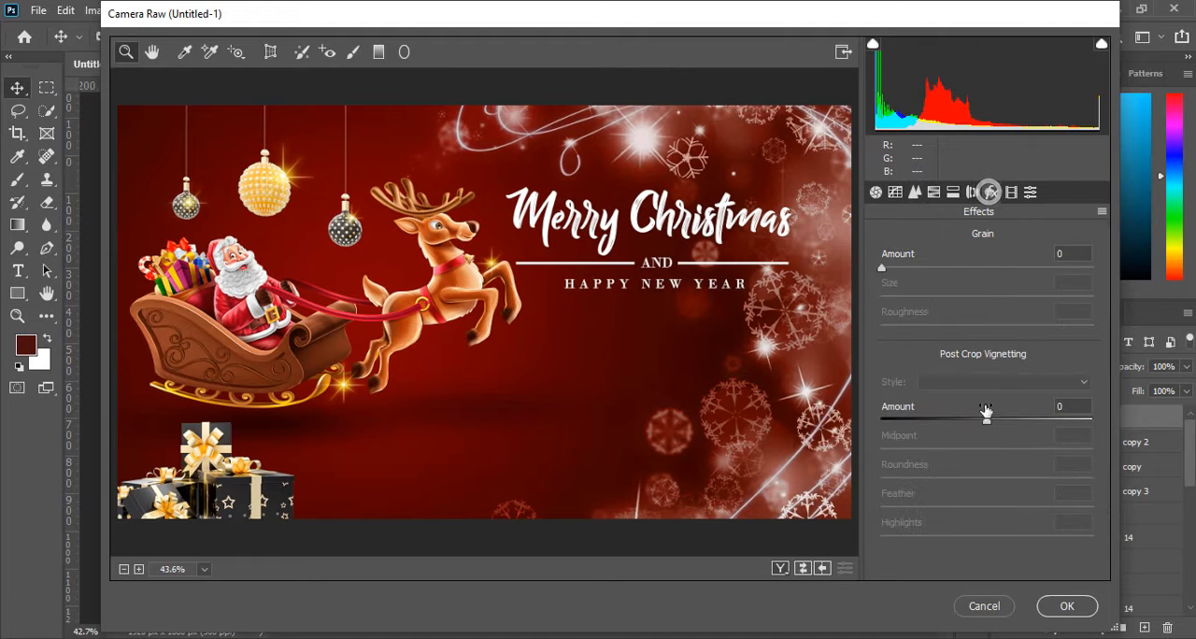
mouse_move(981, 414)
mouse_down()
mouse_move(954, 414)
mouse_move(970, 415)
mouse_up()
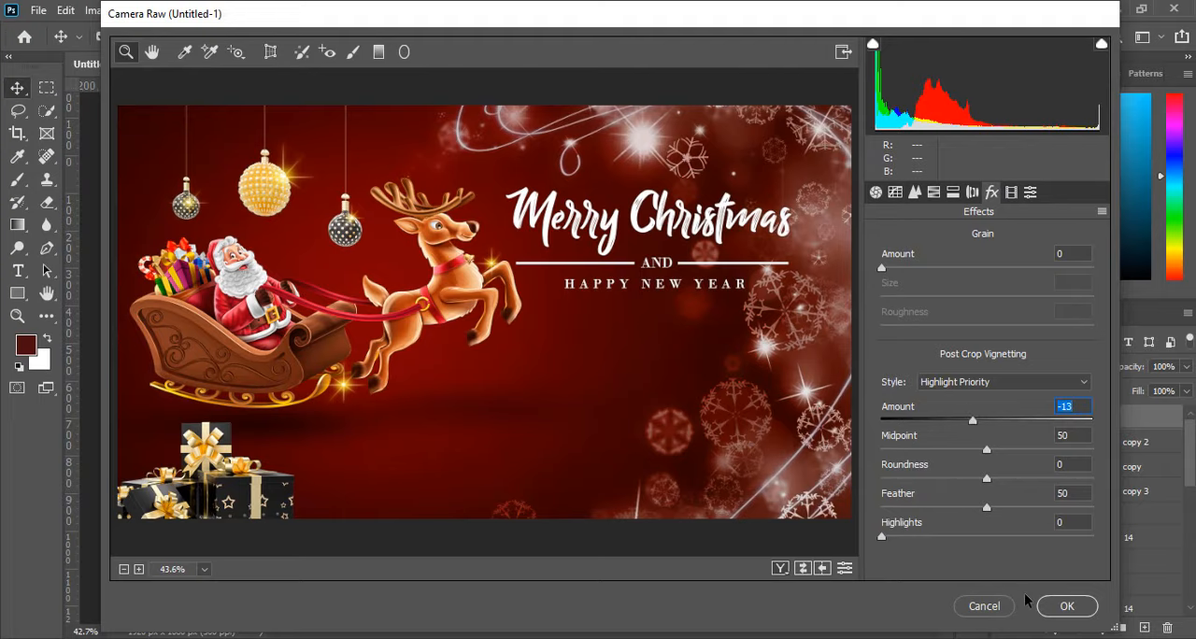
click(1062, 610)
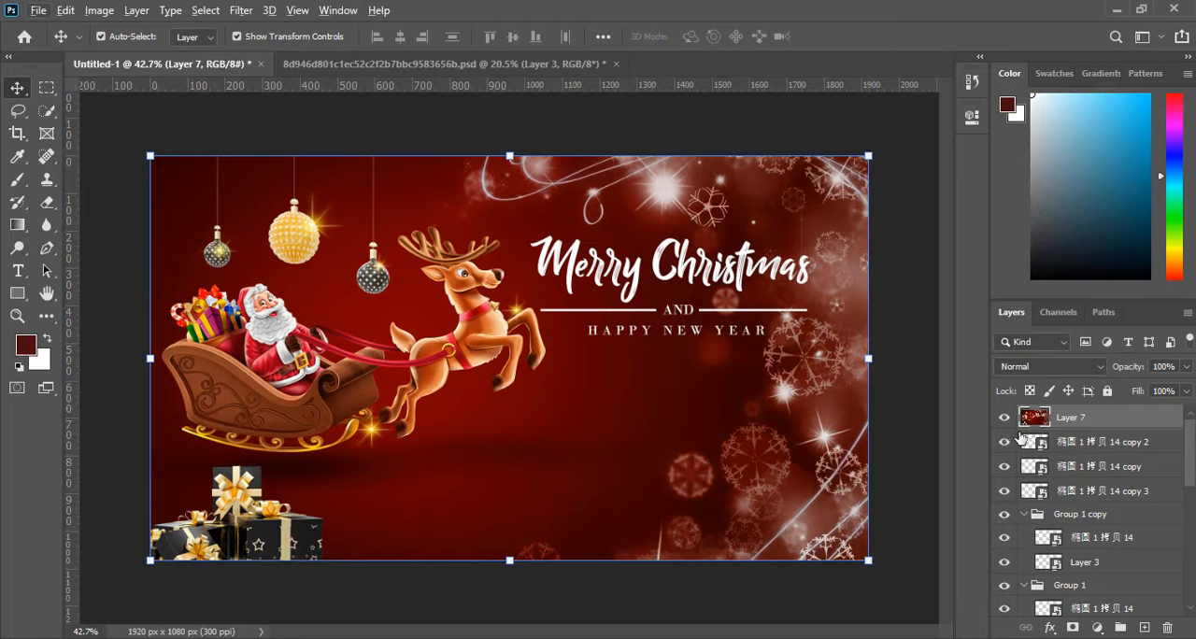
Compare the greeting with and without the Camera Raw-adjusted merged layer and inspect the overall composition.
click(1004, 418)
click(1005, 418)
scroll(744, 354, down, 6)
scroll(504, 386, up, 6)
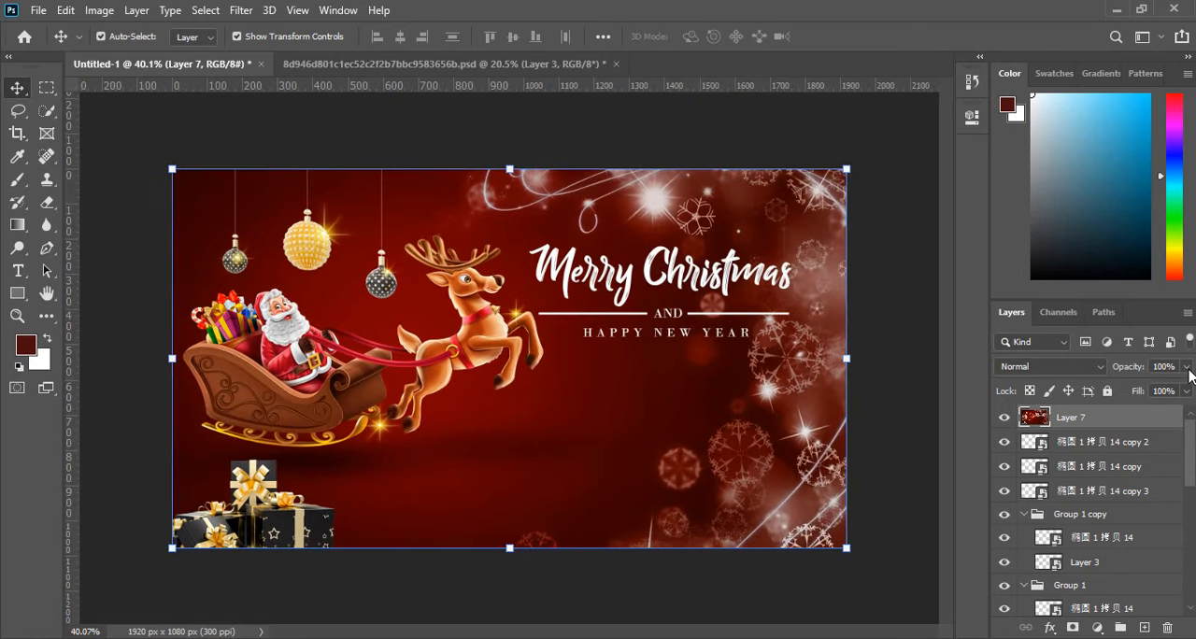
scroll(445, 406, up, 2)
scroll(487, 428, down, 1)
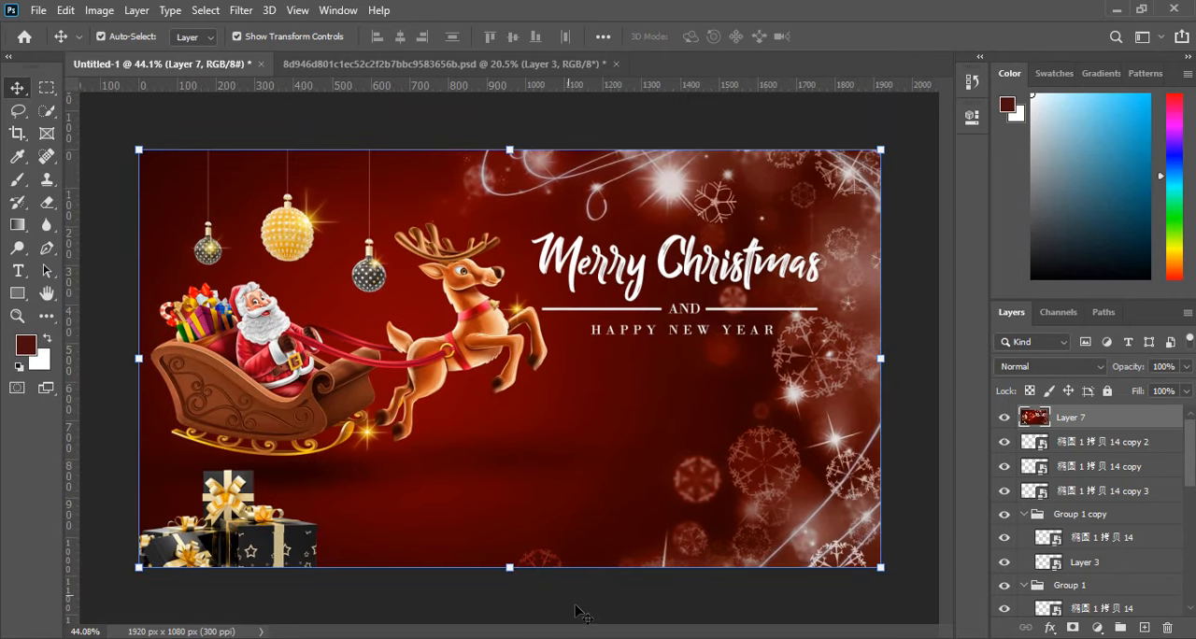
scroll(580, 439, up, 1)
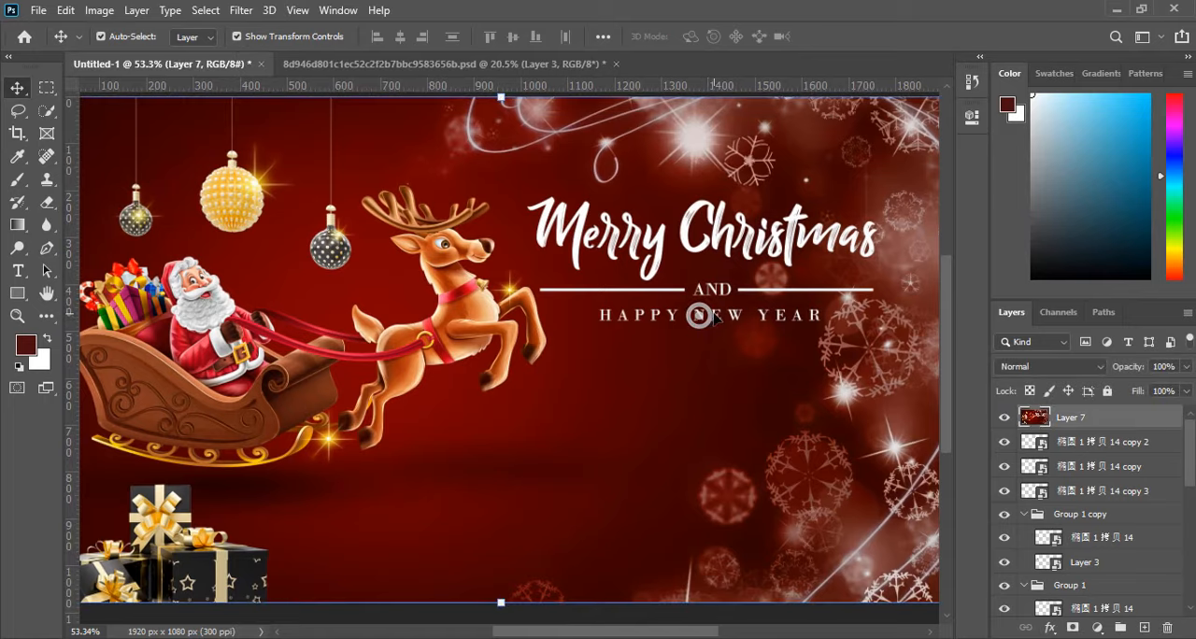
Hide the merged layer and place a duplicate of the HAPPY NEW YEAR text layer above it at the top of the stack.
click(1080, 440)
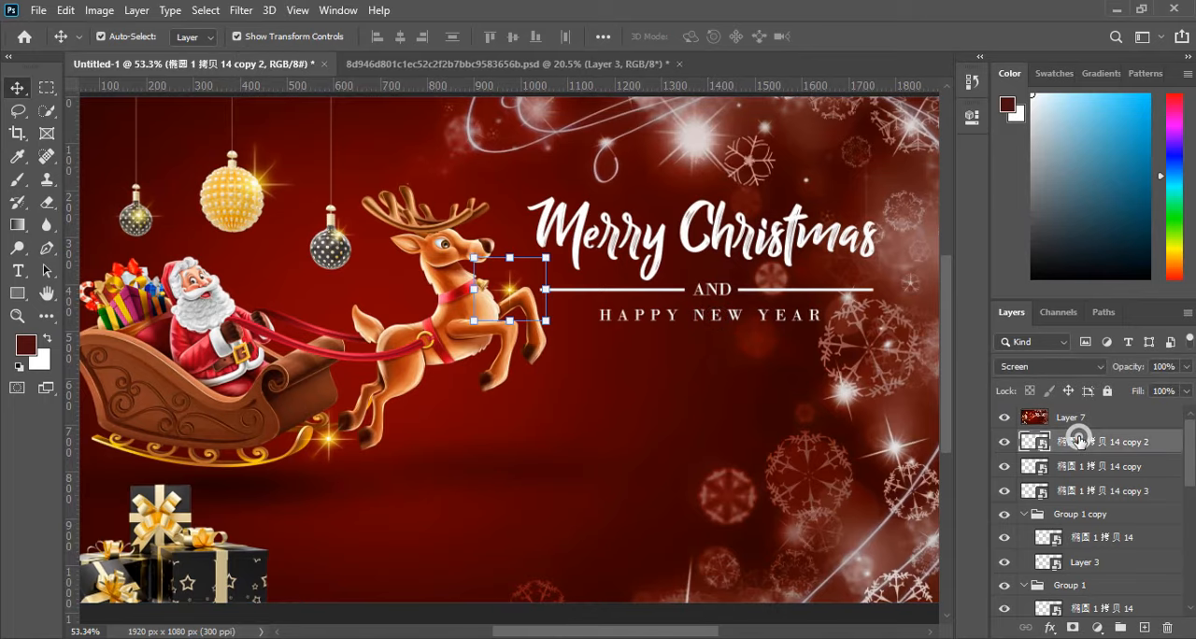
click(669, 314)
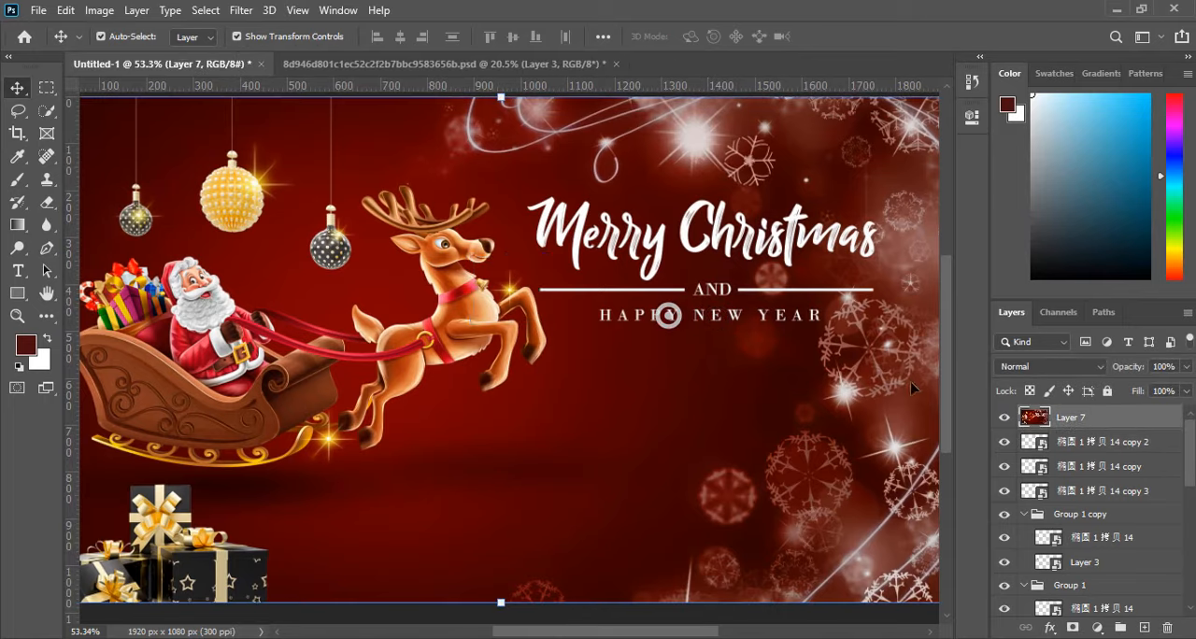
click(691, 313)
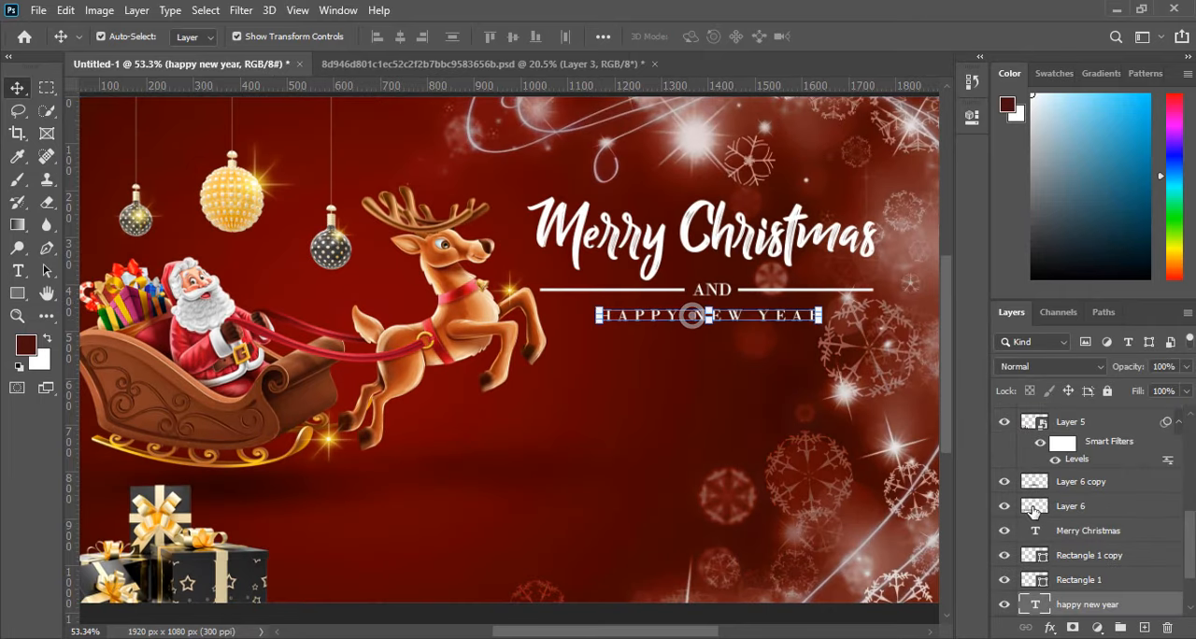
drag(1077, 605, 1103, 417)
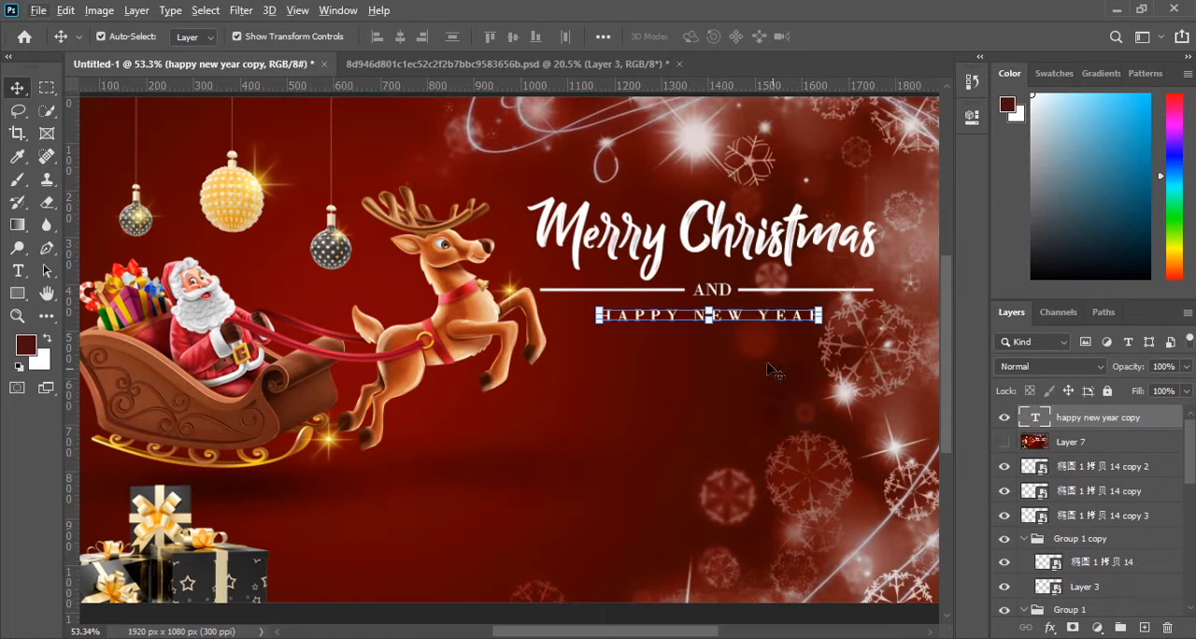
Move the duplicated HAPPY NEW YEAR text down to the lower edge of the artwork, beside the gift boxes.
double_click(647, 315)
click(16, 87)
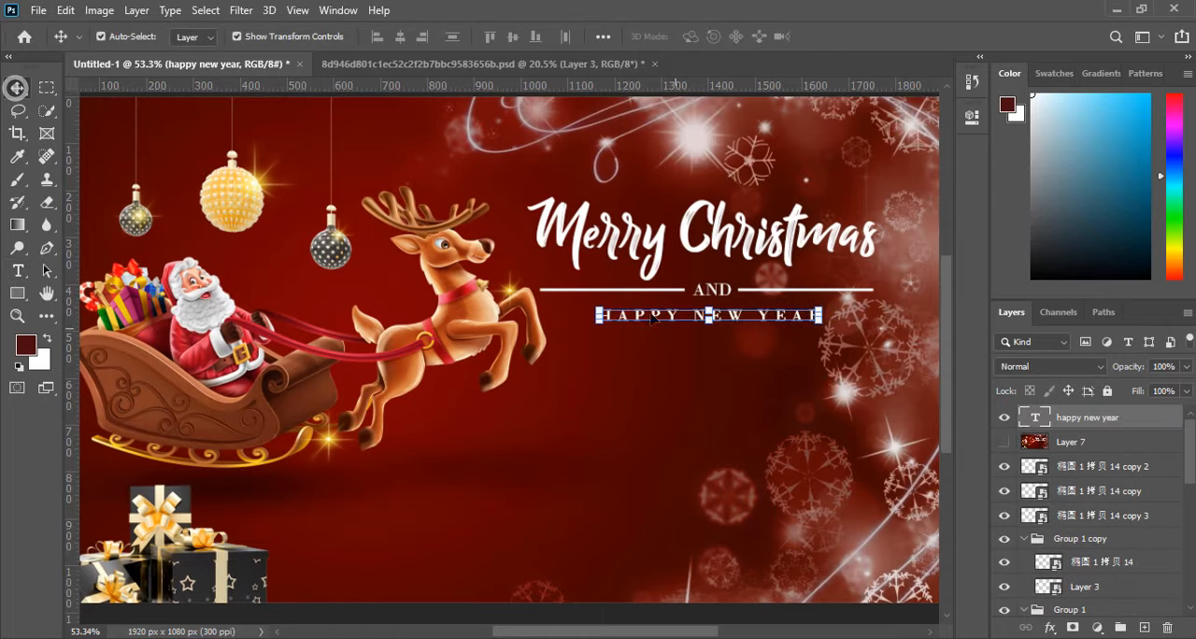
drag(652, 319, 379, 562)
double_click(378, 561)
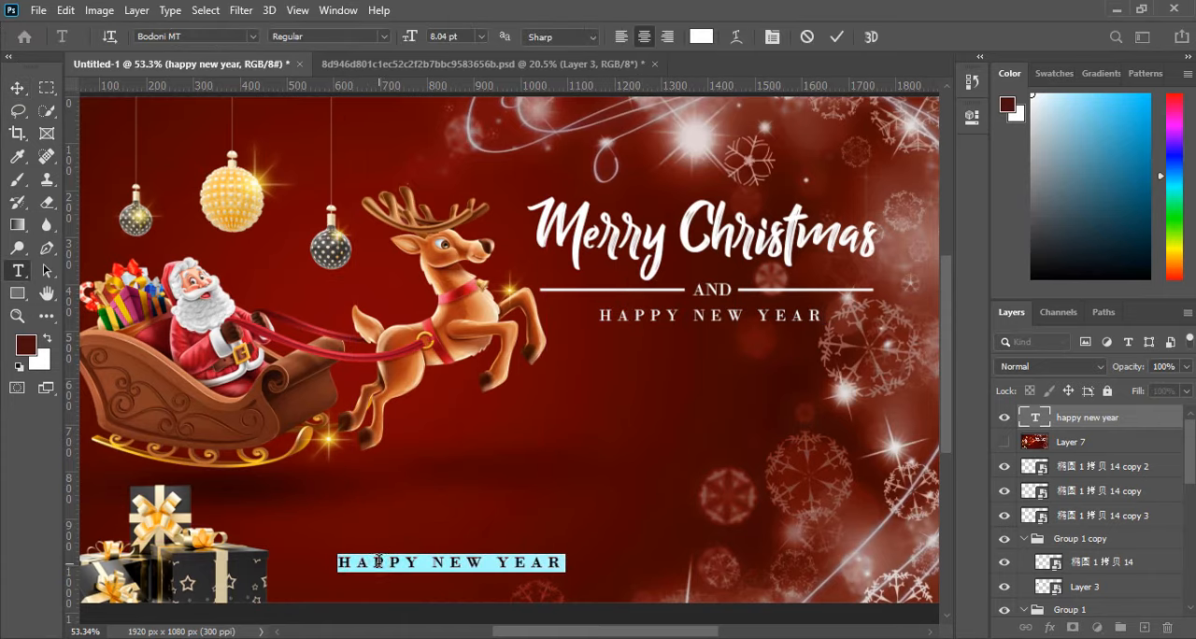
text(www.)
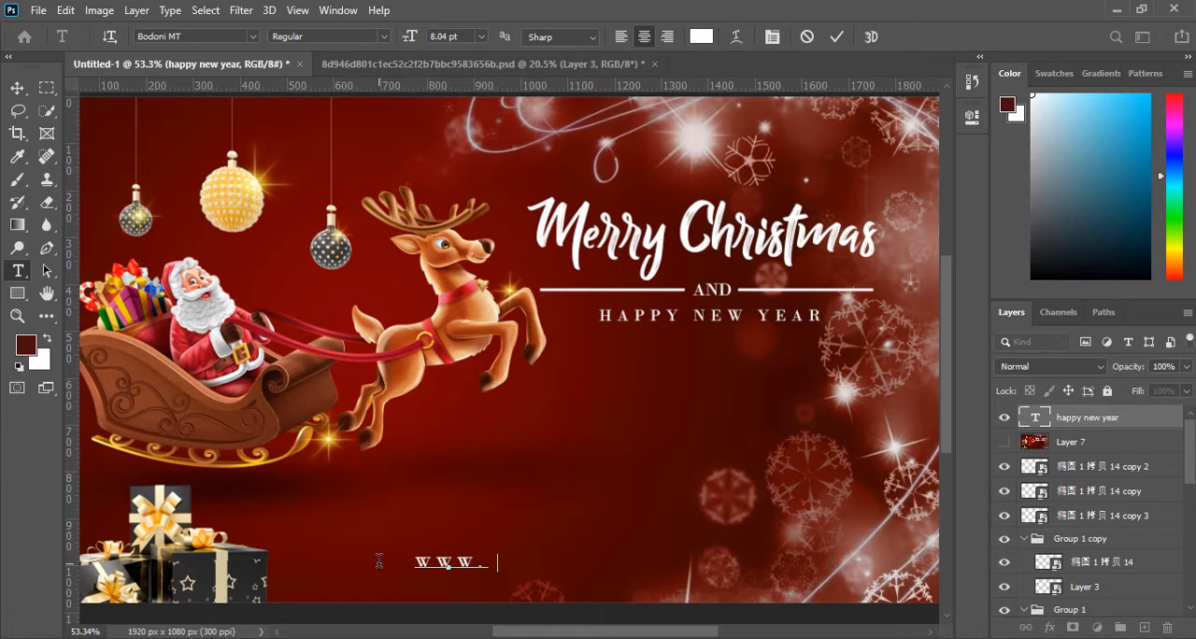
text(momen)
text(ospic)
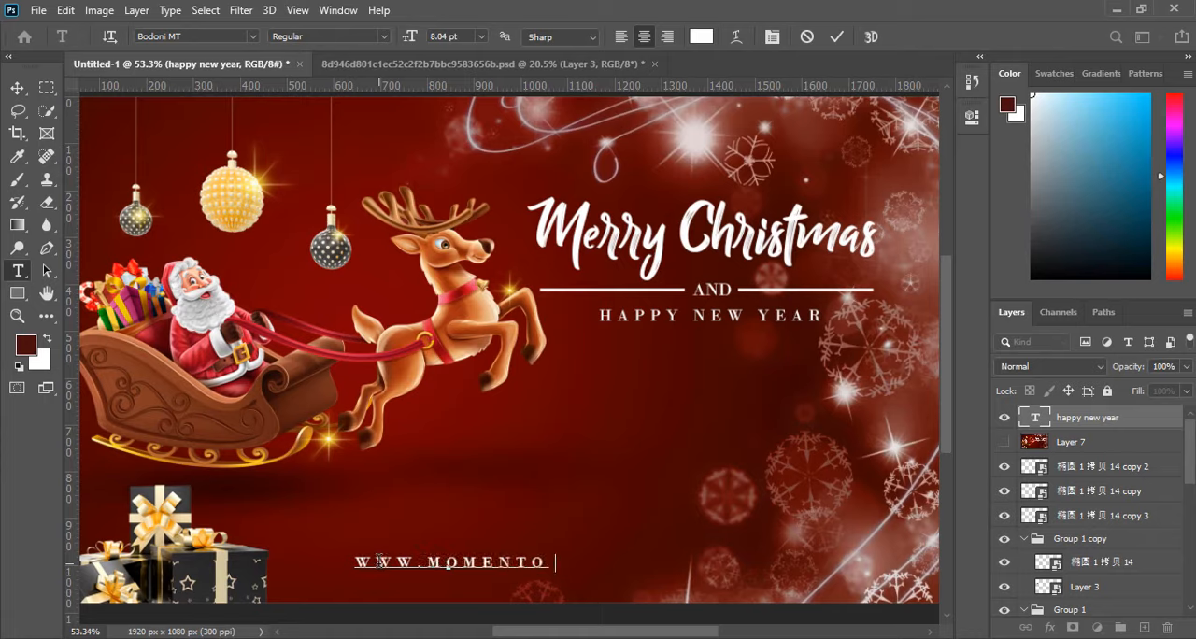
text(ture)
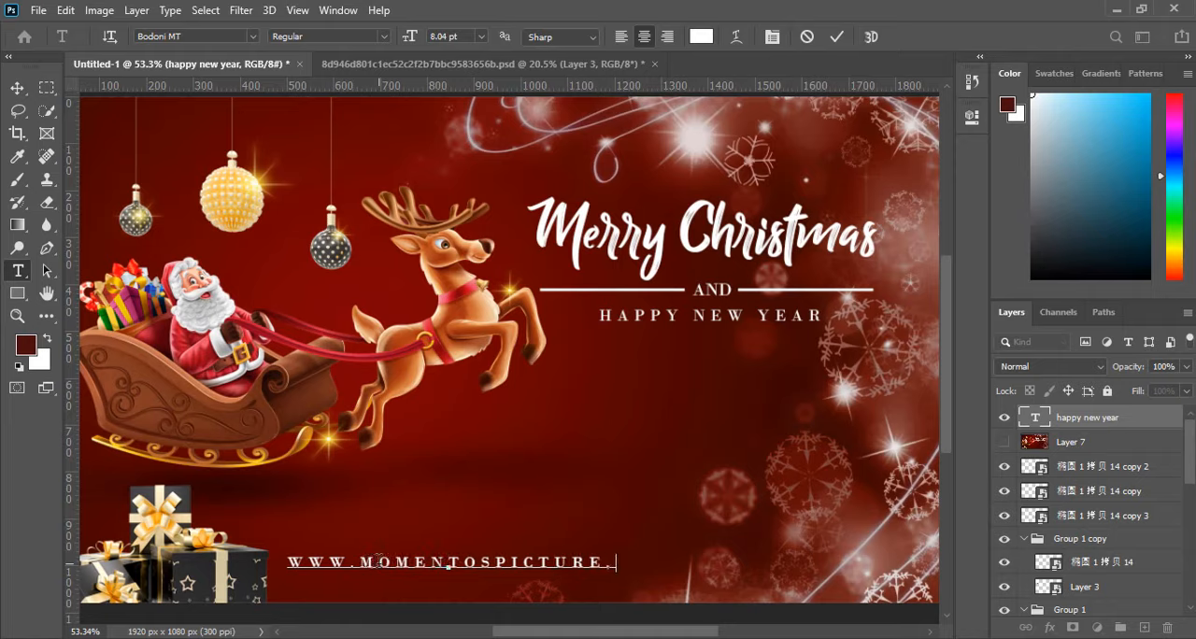
text(.com)
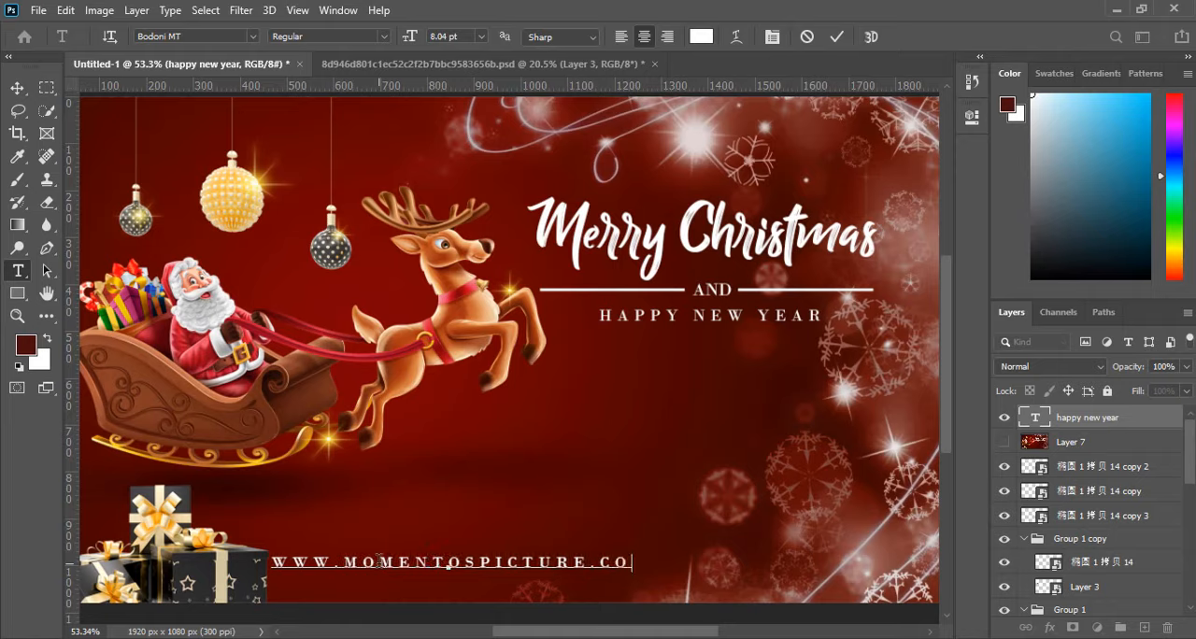
key(ctrl+a)
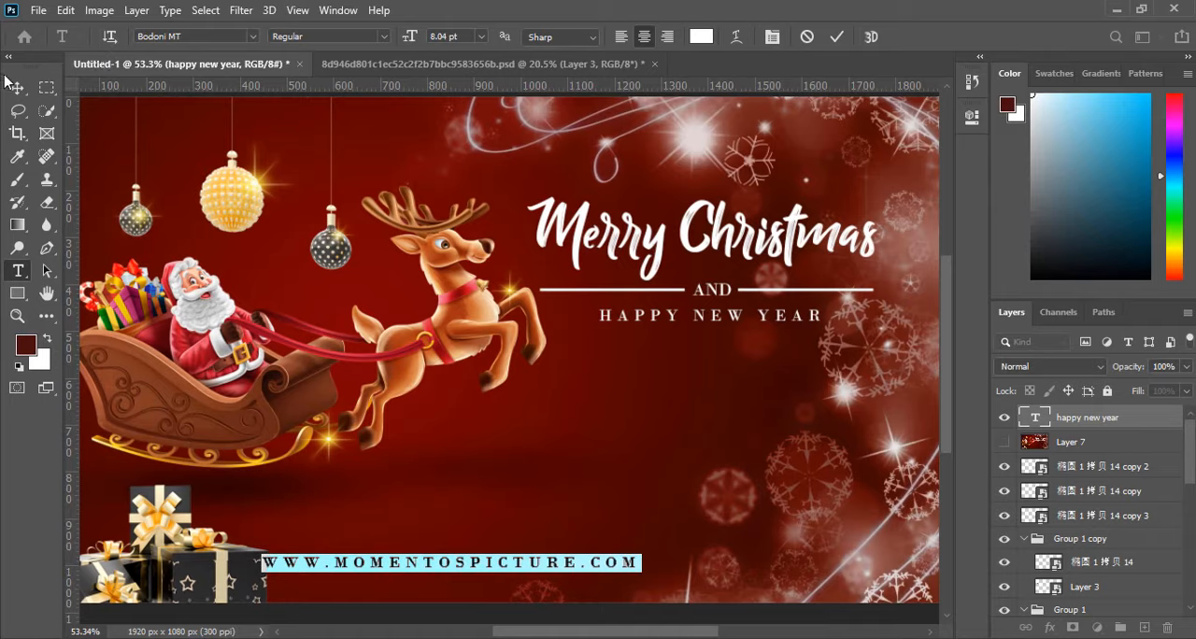
click(16, 87)
drag(369, 566, 400, 567)
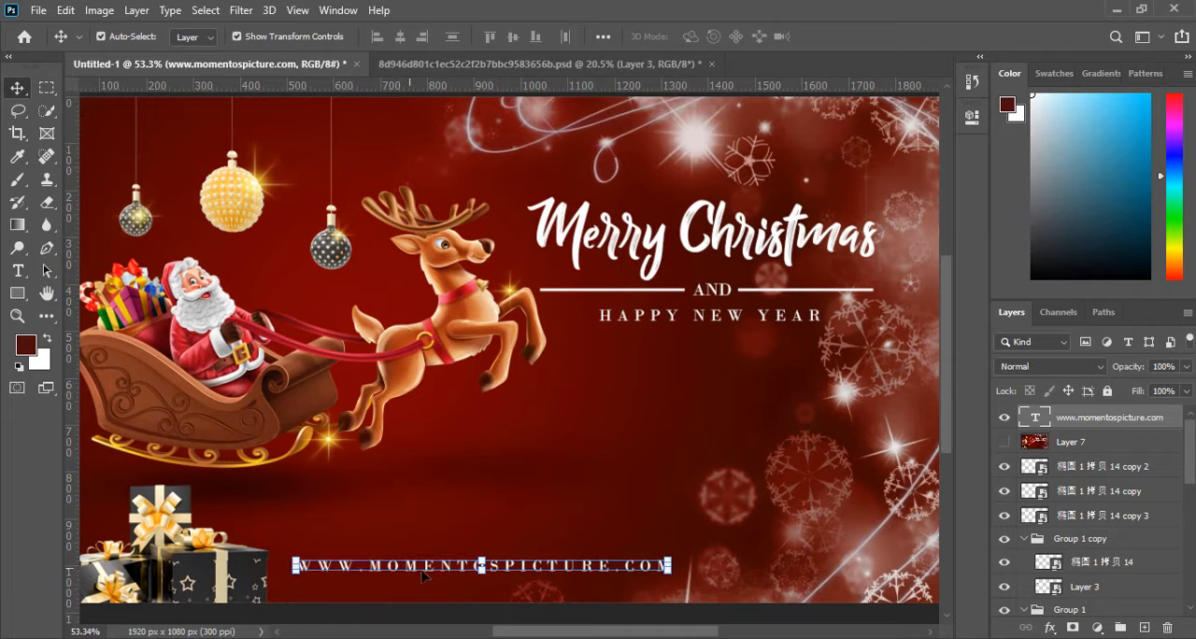
click(651, 608)
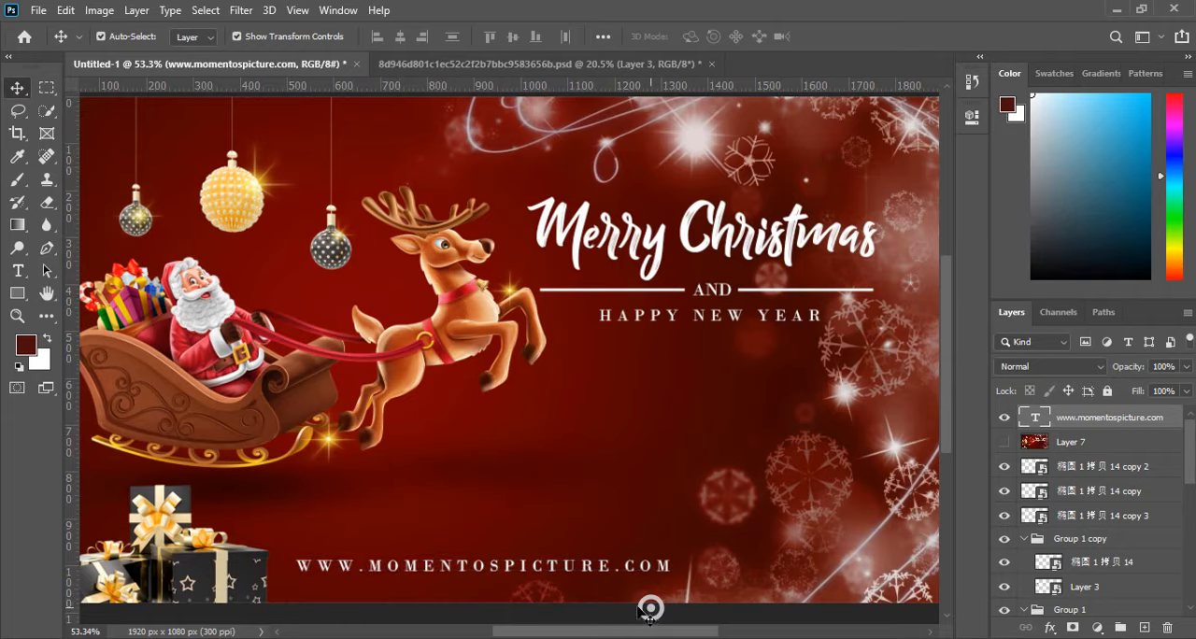
Scale the website line down proportionally to about 67 %, roughly 539 px wide, and apply the transform.
scroll(564, 559, down, 2)
scroll(514, 507, up, 1)
scroll(485, 476, up, 2)
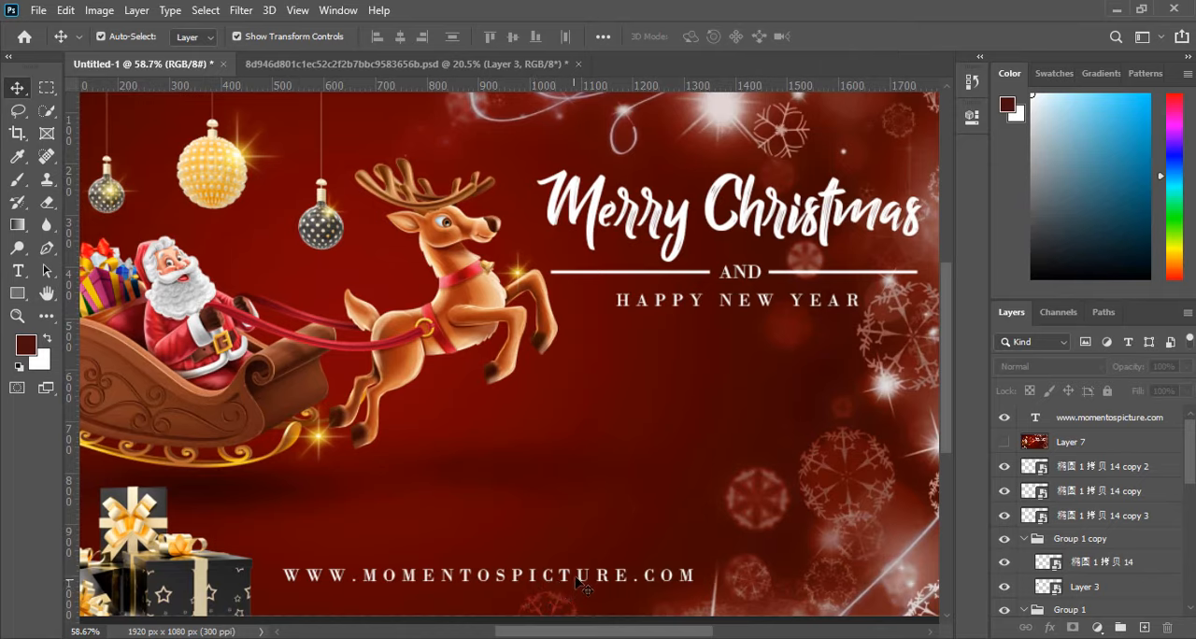
click(667, 583)
click(692, 585)
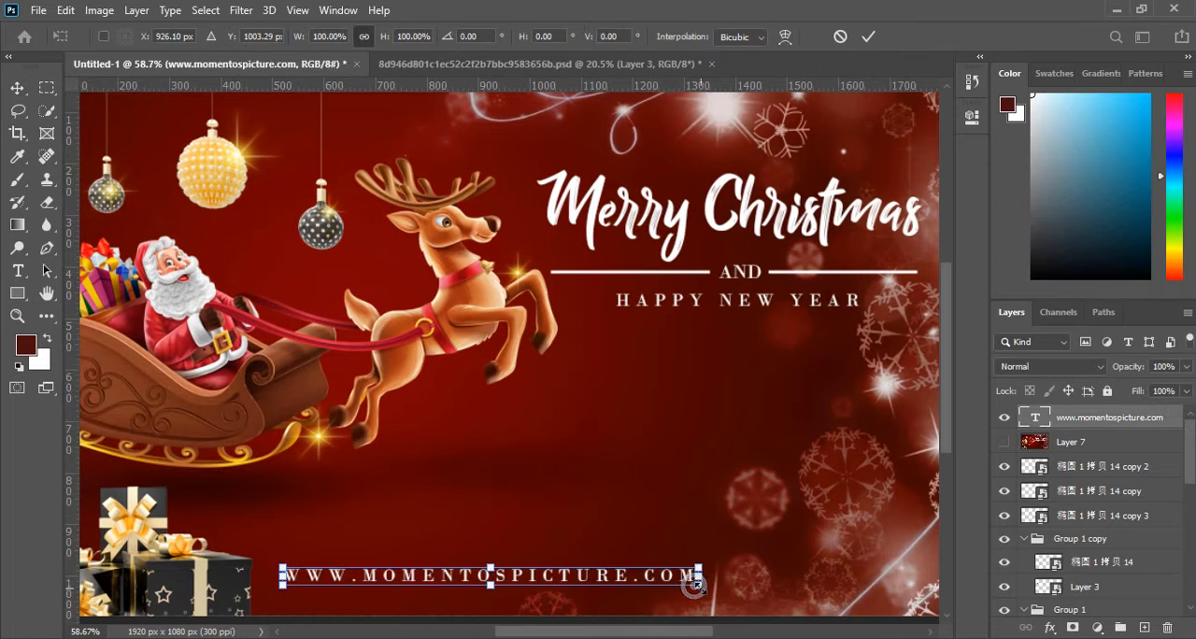
drag(694, 585, 566, 573)
scroll(566, 436, down, 2)
scroll(558, 549, up, 1)
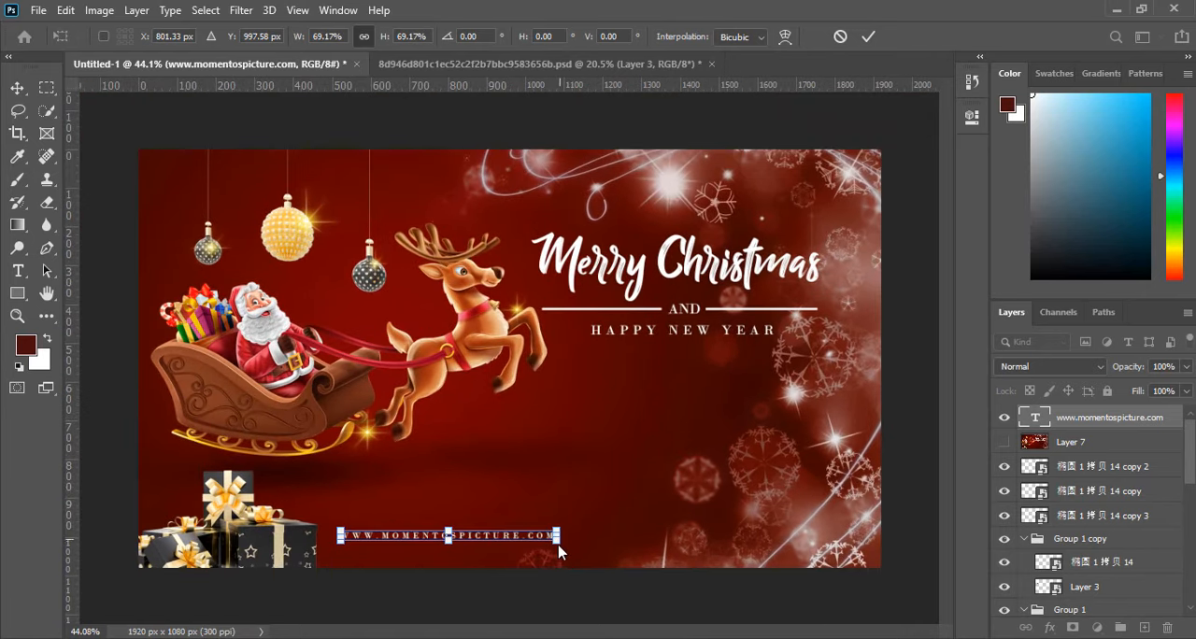
drag(555, 540, 549, 540)
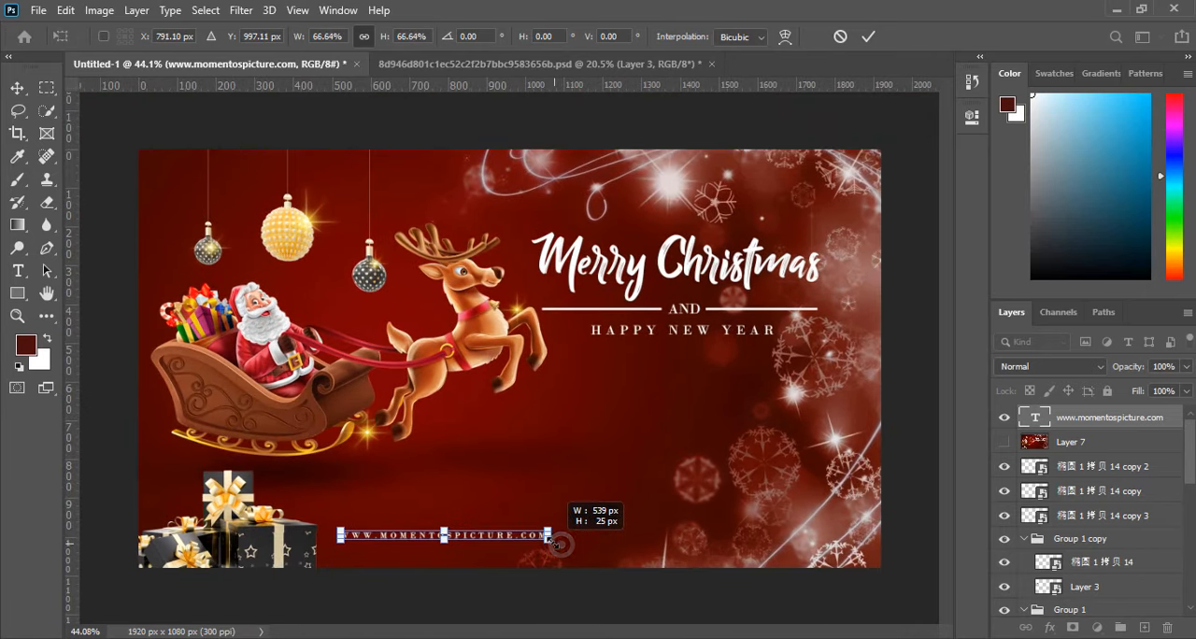
click(866, 39)
Centre the website line horizontally on the canvas using a full-width rectangular selection, and clear the selection.
click(47, 87)
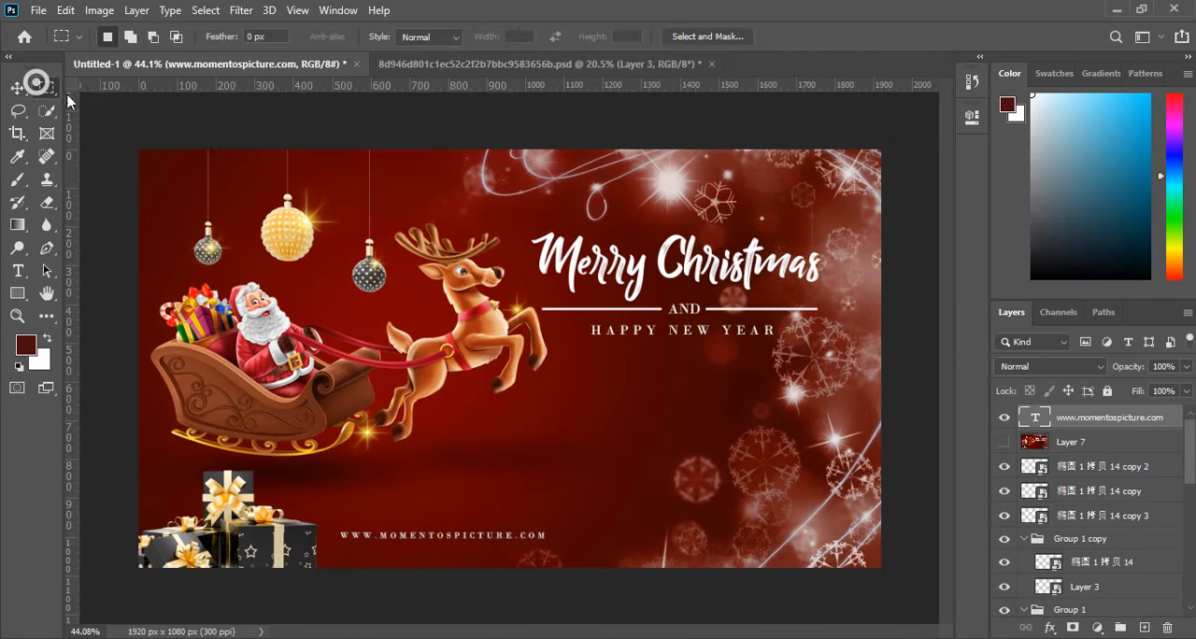
drag(71, 101, 393, 309)
drag(255, 299, 2, 142)
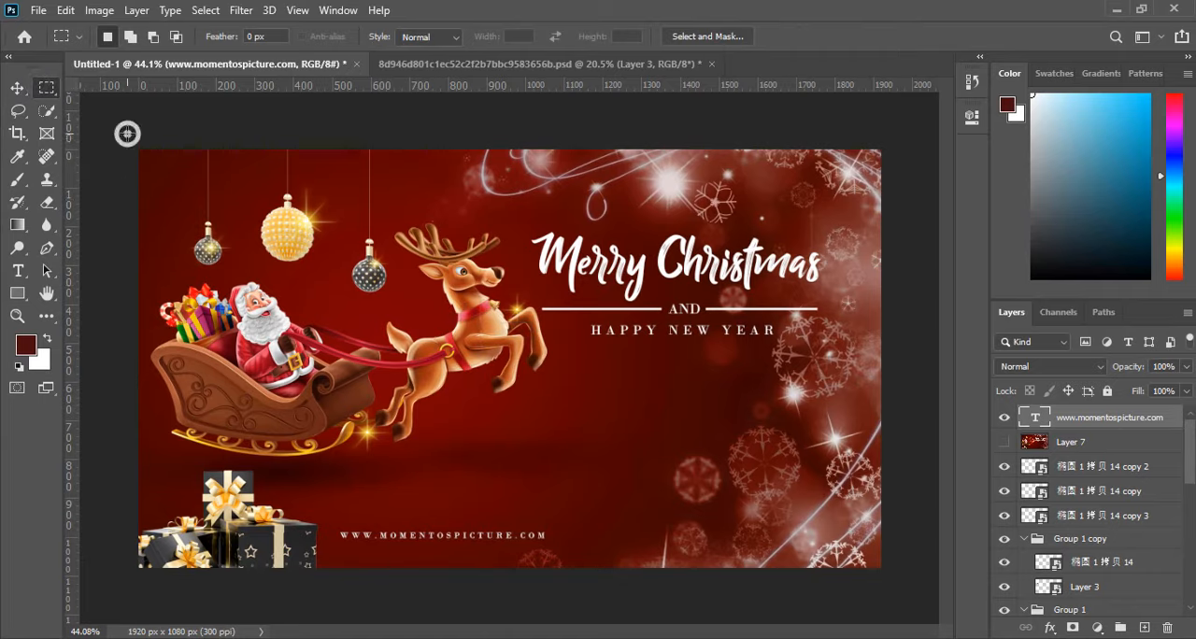
drag(128, 134, 1107, 519)
click(15, 83)
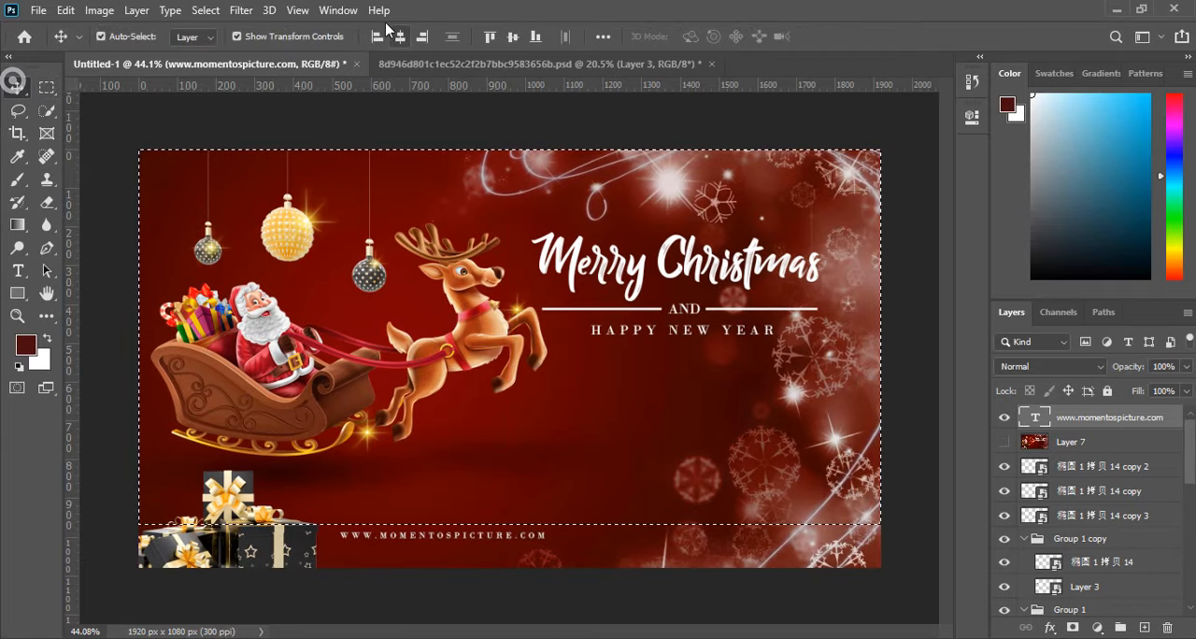
click(400, 36)
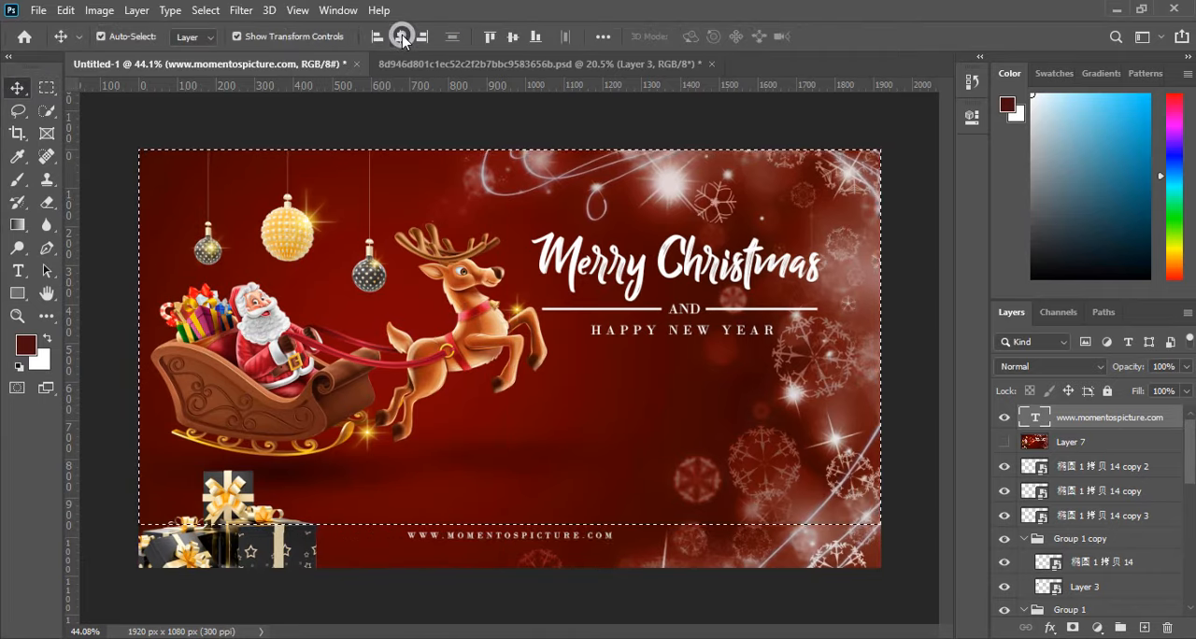
click(48, 91)
click(115, 106)
Nudge the website line down about 40 px, close to the lower edge of the artwork, and deselect it.
click(16, 85)
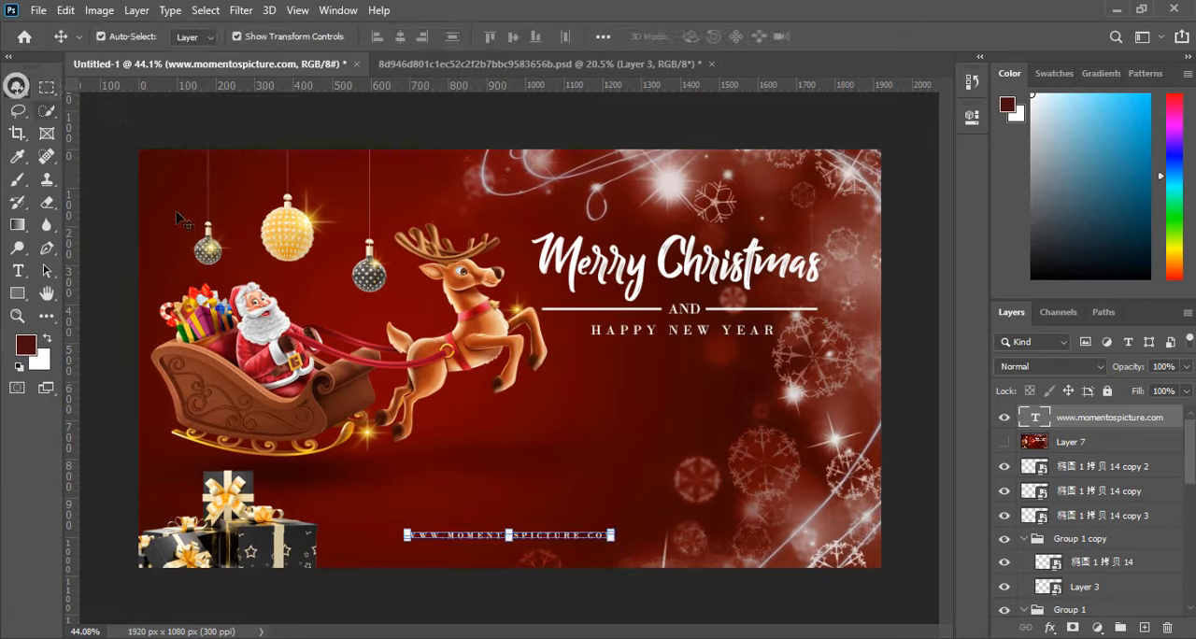
key(shift+Down)
key(shift+Down)
key(shift+Down)
key(shift+Down)
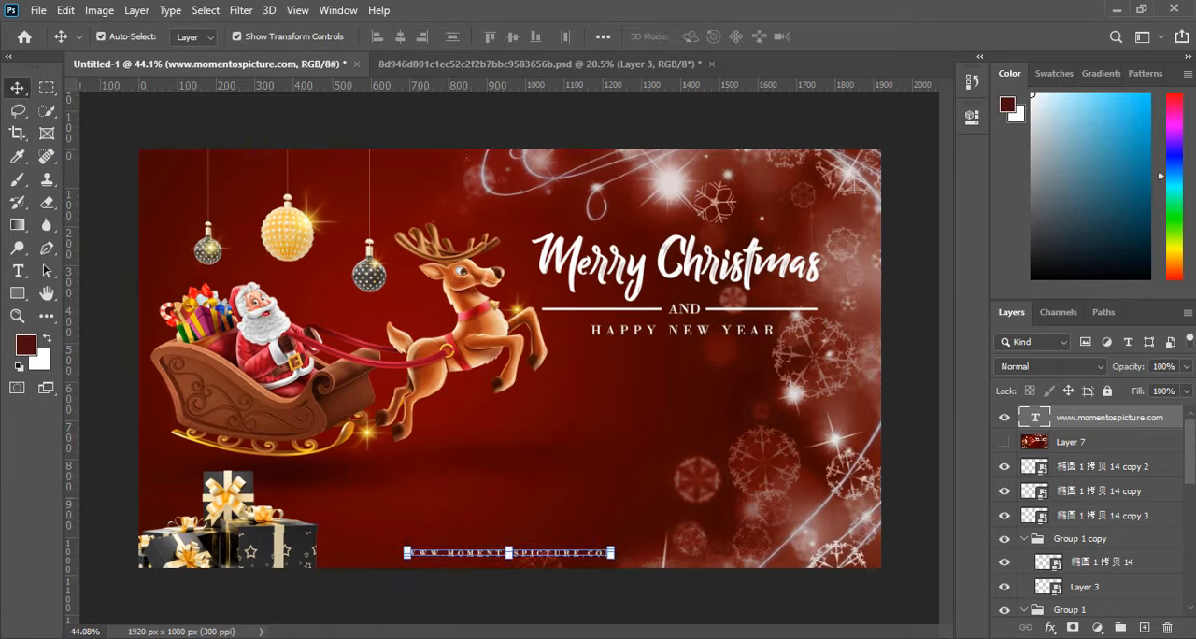
key(shift+Down)
click(738, 618)
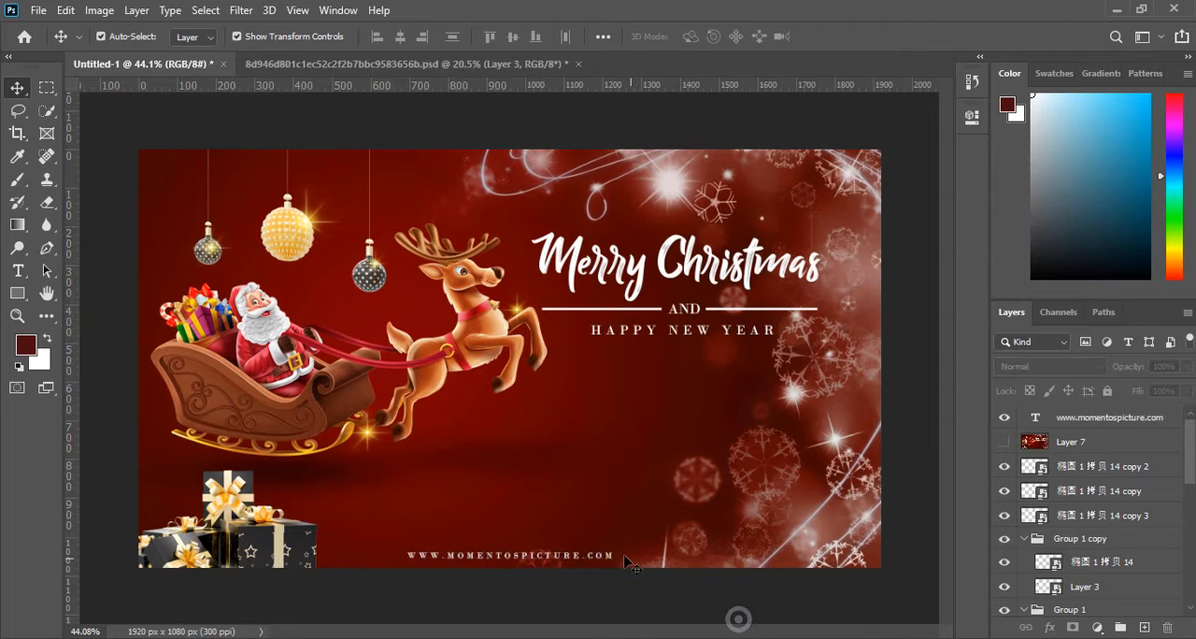
scroll(641, 416, up, 3)
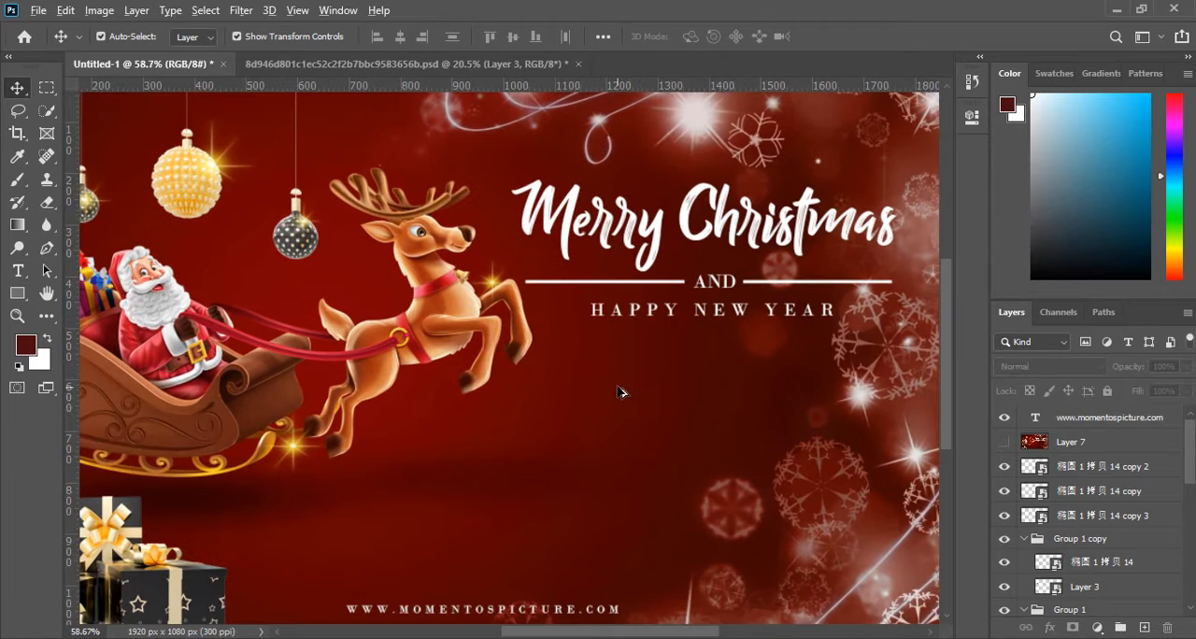
scroll(620, 392, down, 4)
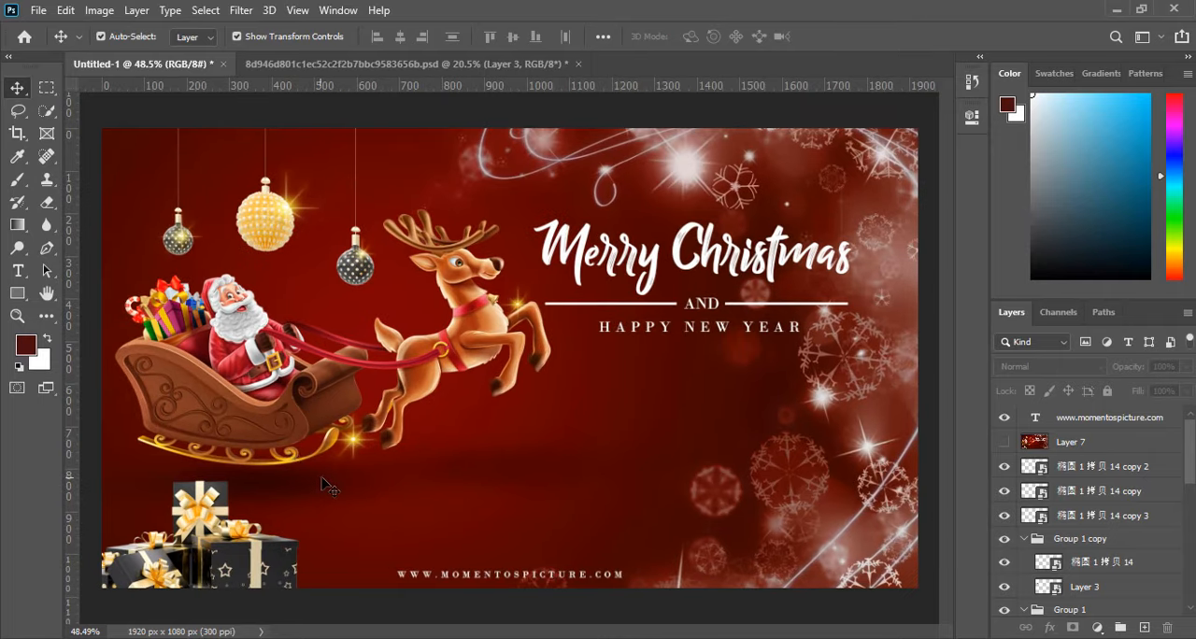